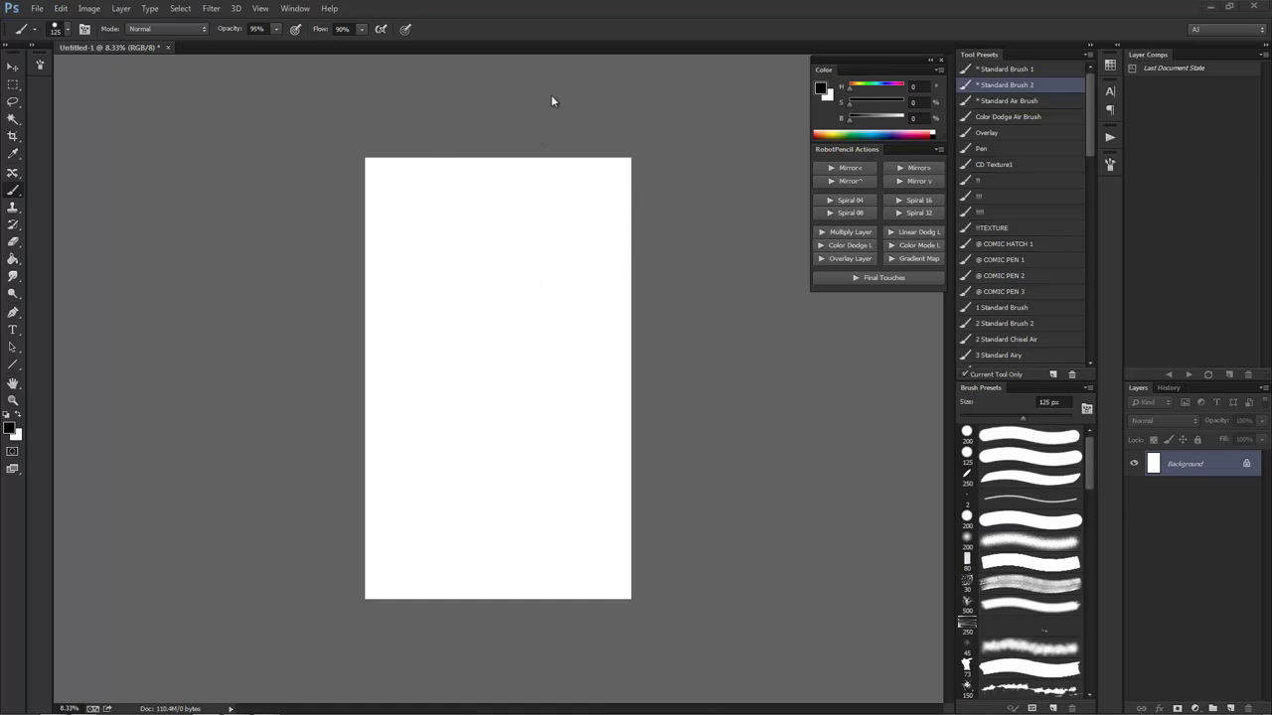
# Show the blank canvas full screen on a black surround and activate the Brush tool
pyautogui.press('z')
pyautogui.click(511, 269)
pyautogui.press('f')
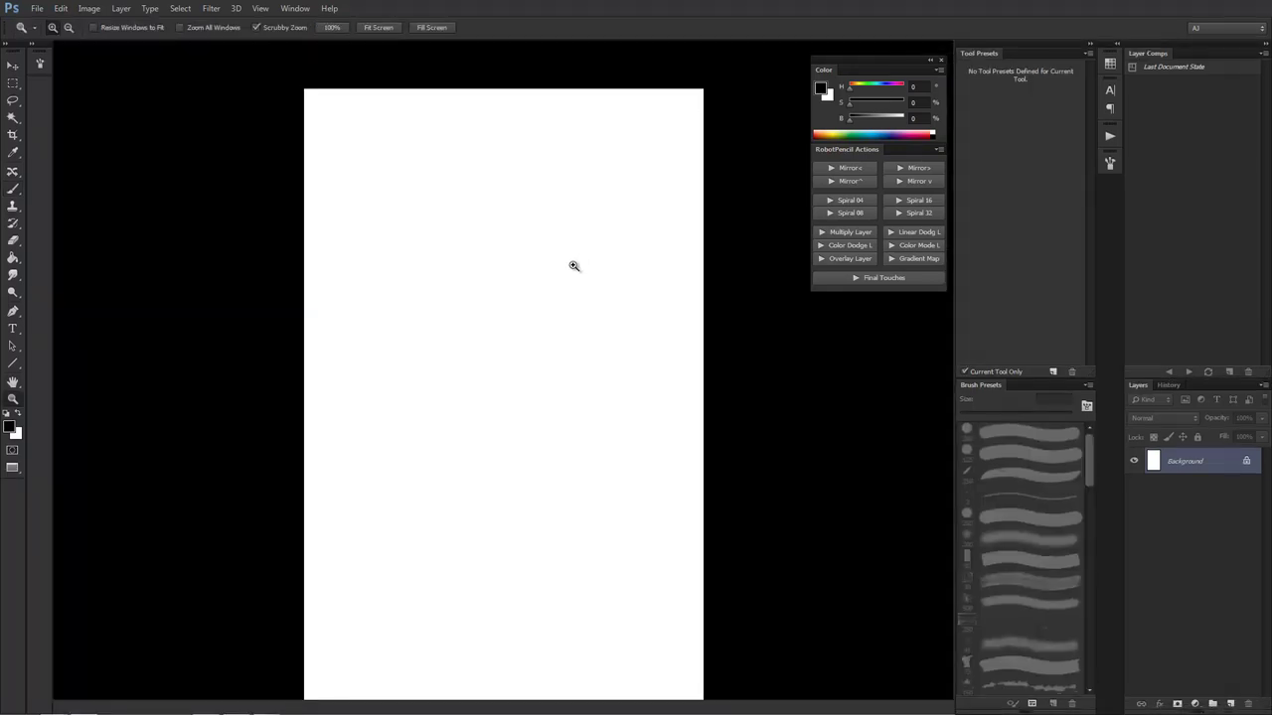
pyautogui.moveTo(573, 264)
pyautogui.mouseDown()
pyautogui.moveTo(704, 232)
pyautogui.moveTo(655, 193)
pyautogui.moveTo(656, 246)
pyautogui.mouseUp()
pyautogui.keyDown('alt'); pyautogui.click(621, 247); pyautogui.keyUp('alt')
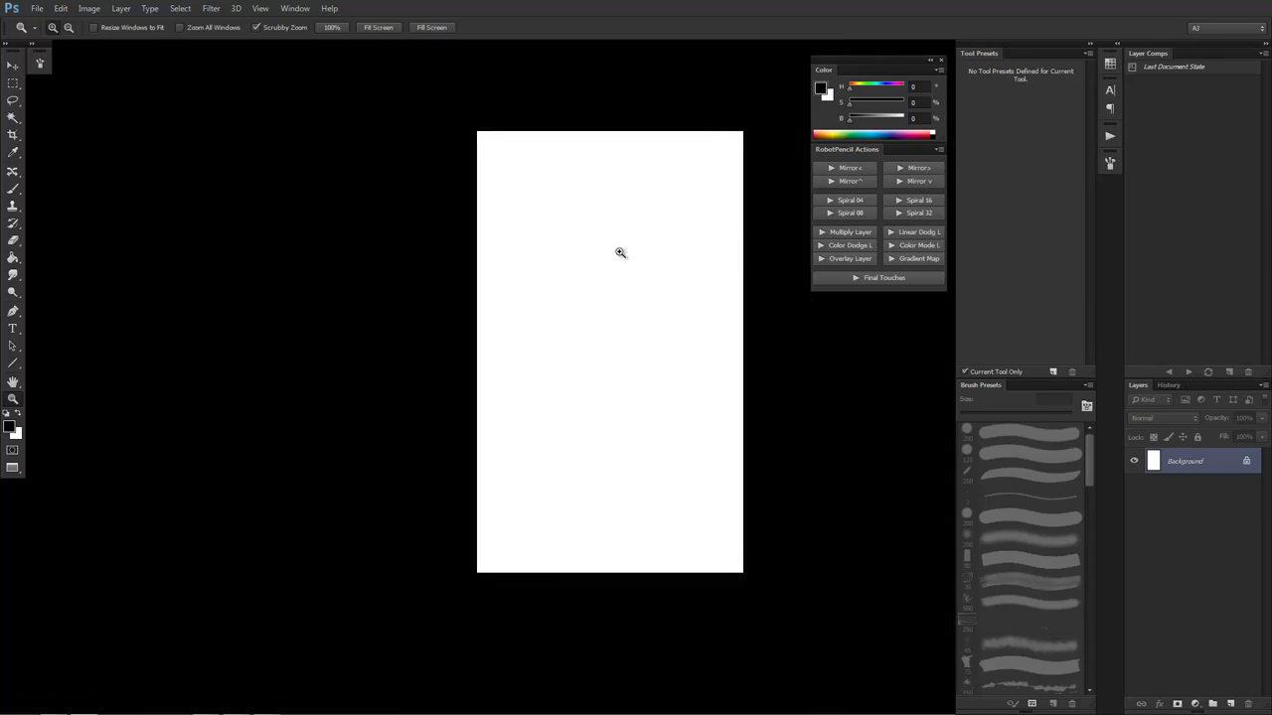
pyautogui.click(621, 244)
pyautogui.press('b')
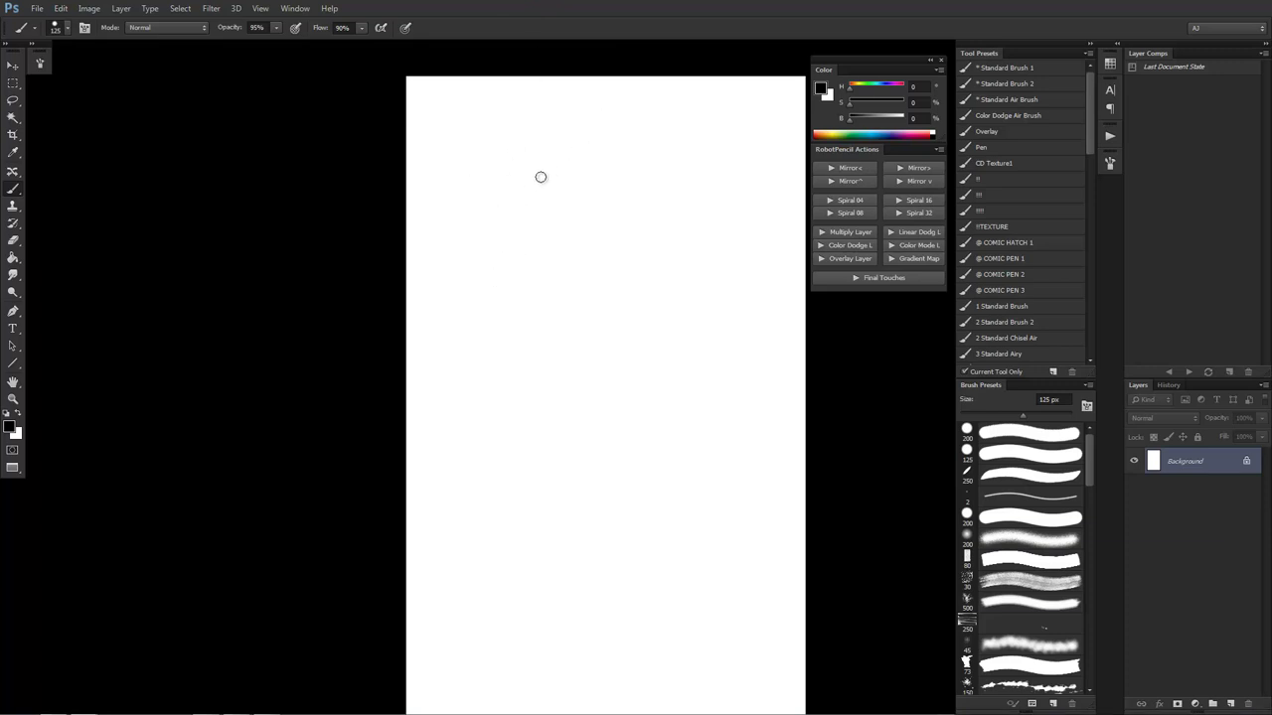
pyautogui.moveTo(517, 202); pyautogui.dragTo(604, 141)
pyautogui.hotkey('ctrl', 'z')
pyautogui.moveTo(492, 223); pyautogui.dragTo(618, 143)
pyautogui.hotkey('ctrl', 'z')
pyautogui.moveTo(504, 196)
pyautogui.mouseDown()
pyautogui.moveTo(594, 129)
pyautogui.moveTo(646, 165)
pyautogui.mouseUp()
pyautogui.hotkey('ctrl', 'z')
pyautogui.moveTo(494, 189); pyautogui.dragTo(519, 168)
pyautogui.moveTo(627, 118); pyautogui.dragTo(648, 112)
pyautogui.hotkey('ctrl', 'z')
# Sketch a wide hat near the top of the canvas, with an arched crown and a brim edge notched at the centre
pyautogui.moveTo(481, 206); pyautogui.dragTo(611, 130)
pyautogui.moveTo(515, 182)
pyautogui.mouseDown()
pyautogui.moveTo(619, 129)
pyautogui.moveTo(530, 172)
pyautogui.moveTo(595, 138)
pyautogui.moveTo(698, 140)
pyautogui.mouseUp()
pyautogui.moveTo(626, 132); pyautogui.dragTo(745, 171)
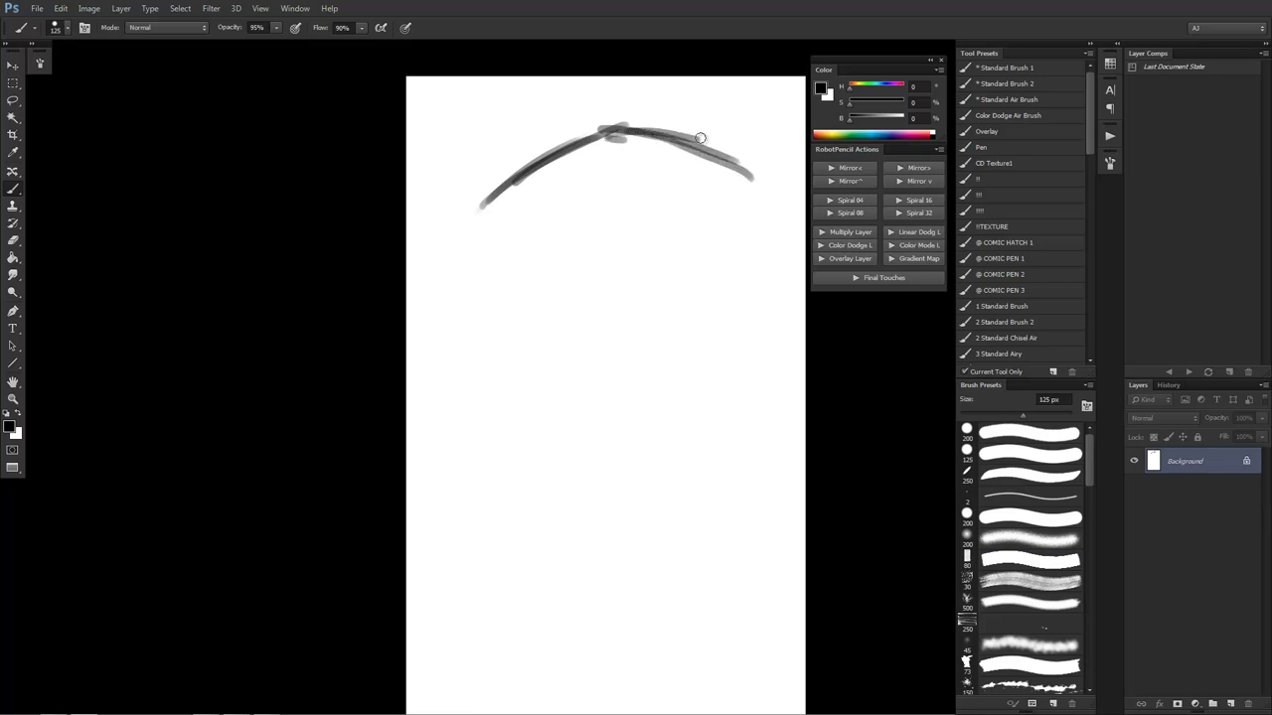
pyautogui.moveTo(695, 135); pyautogui.dragTo(770, 180)
pyautogui.moveTo(471, 215); pyautogui.dragTo(581, 196)
pyautogui.moveTo(477, 206)
pyautogui.mouseDown()
pyautogui.moveTo(570, 170)
pyautogui.moveTo(594, 188)
pyautogui.moveTo(620, 172)
pyautogui.moveTo(639, 185)
pyautogui.moveTo(652, 172)
pyautogui.moveTo(752, 169)
pyautogui.mouseUp()
pyautogui.moveTo(654, 174); pyautogui.dragTo(764, 186)
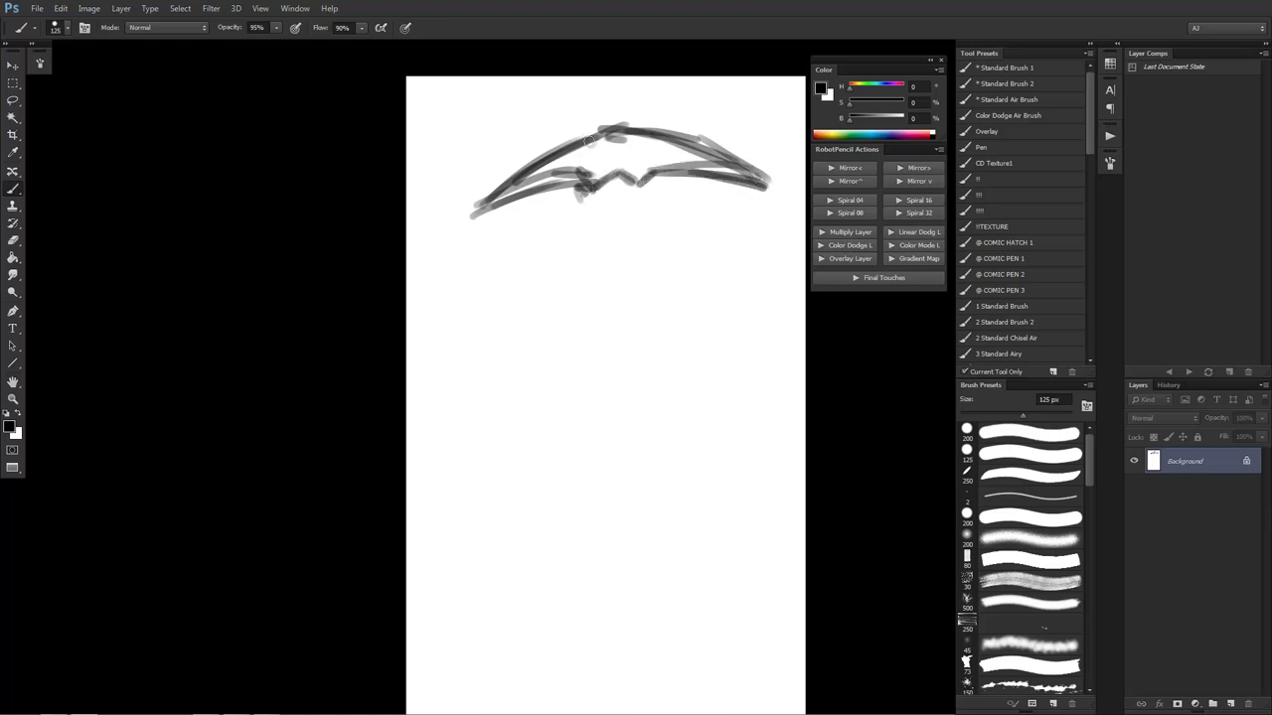
# Fill the hat with mid grey and trim the left brim's lower edge in white with a 300 px brush
pyautogui.moveTo(620, 173); pyautogui.dragTo(616, 142)
pyautogui.moveTo(616, 137); pyautogui.dragTo(620, 175)
pyautogui.hotkey('ctrl', 'z')
pyautogui.keyDown('alt'); pyautogui.click(555, 174); pyautogui.keyUp('alt')
pyautogui.press(']')
pyautogui.press(']')
pyautogui.press(']')
pyautogui.press(']')
pyautogui.press(']')
pyautogui.moveTo(516, 186)
pyautogui.mouseDown()
pyautogui.moveTo(591, 149)
pyautogui.moveTo(615, 159)
pyautogui.moveTo(629, 142)
pyautogui.moveTo(629, 158)
pyautogui.moveTo(707, 161)
pyautogui.moveTo(619, 162)
pyautogui.moveTo(630, 152)
pyautogui.moveTo(616, 140)
pyautogui.moveTo(581, 189)
pyautogui.moveTo(596, 155)
pyautogui.moveTo(586, 201)
pyautogui.moveTo(582, 181)
pyautogui.moveTo(560, 177)
pyautogui.moveTo(574, 171)
pyautogui.moveTo(460, 225)
pyautogui.mouseUp()
pyautogui.keyDown('alt'); pyautogui.click(592, 186); pyautogui.keyUp('alt')
pyautogui.keyDown('alt'); pyautogui.click(494, 233); pyautogui.keyUp('alt')
pyautogui.moveTo(541, 210)
pyautogui.mouseDown()
pyautogui.moveTo(454, 230)
pyautogui.moveTo(567, 198)
pyautogui.moveTo(497, 190)
pyautogui.moveTo(454, 232)
pyautogui.mouseUp()
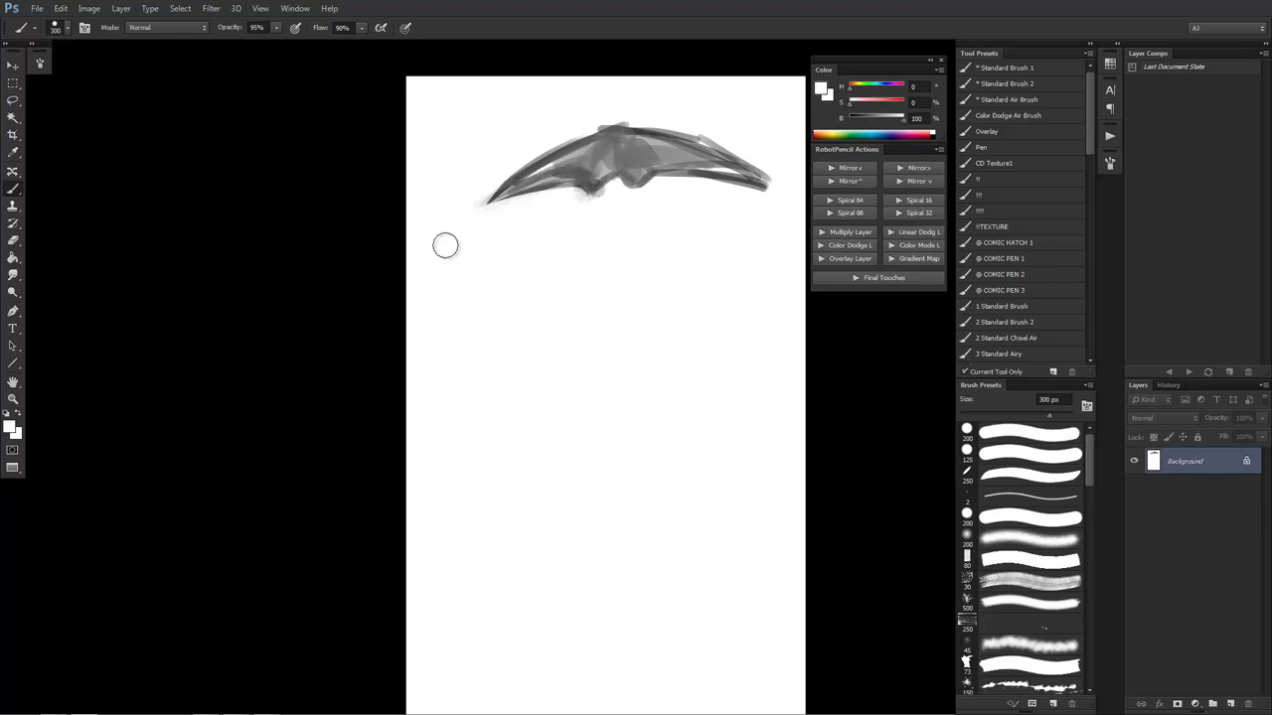
# Shade the left half of the hat up to its crown with grey tones sampled from the sketch
pyautogui.keyDown('alt'); pyautogui.click(647, 131); pyautogui.keyUp('alt')
pyautogui.moveTo(598, 145)
pyautogui.mouseDown()
pyautogui.moveTo(570, 175)
pyautogui.moveTo(505, 202)
pyautogui.mouseUp()
pyautogui.moveTo(546, 181)
pyautogui.mouseDown()
pyautogui.moveTo(600, 169)
pyautogui.moveTo(551, 165)
pyautogui.moveTo(580, 165)
pyautogui.moveTo(524, 186)
pyautogui.moveTo(556, 171)
pyautogui.mouseUp()
pyautogui.keyDown('alt'); pyautogui.click(605, 152); pyautogui.keyUp('alt')
pyautogui.moveTo(581, 149); pyautogui.dragTo(614, 138)
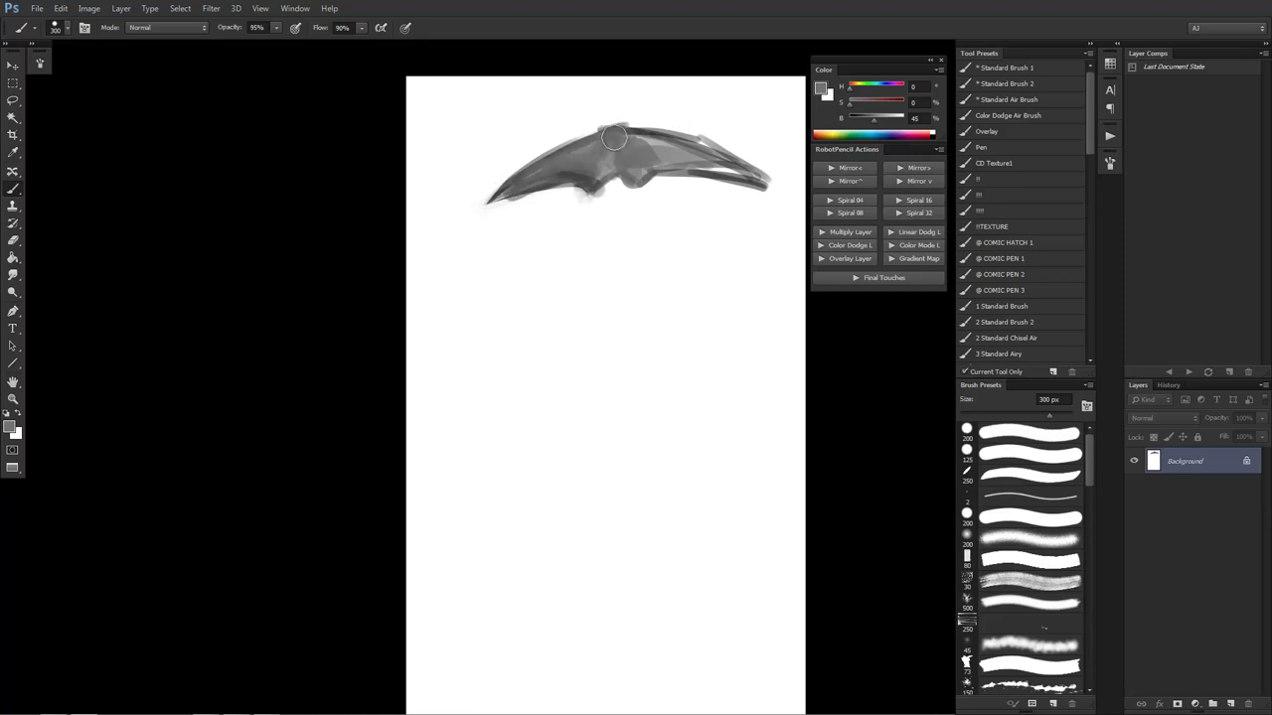
# Draw curved and straight hair strands hanging below the hat in black with a 100 px brush
pyautogui.press('d')
pyautogui.press('[')
pyautogui.press('[')
pyautogui.press('[')
pyautogui.press('[')
pyautogui.press('[')
pyautogui.press('[')
pyautogui.moveTo(589, 198)
pyautogui.mouseDown()
pyautogui.moveTo(576, 257)
pyautogui.moveTo(534, 304)
pyautogui.moveTo(597, 253)
pyautogui.moveTo(592, 284)
pyautogui.moveTo(554, 292)
pyautogui.moveTo(590, 295)
pyautogui.mouseUp()
pyautogui.press('[')
pyautogui.press('[')
pyautogui.press('[')
pyautogui.hotkey('ctrl', 'z')
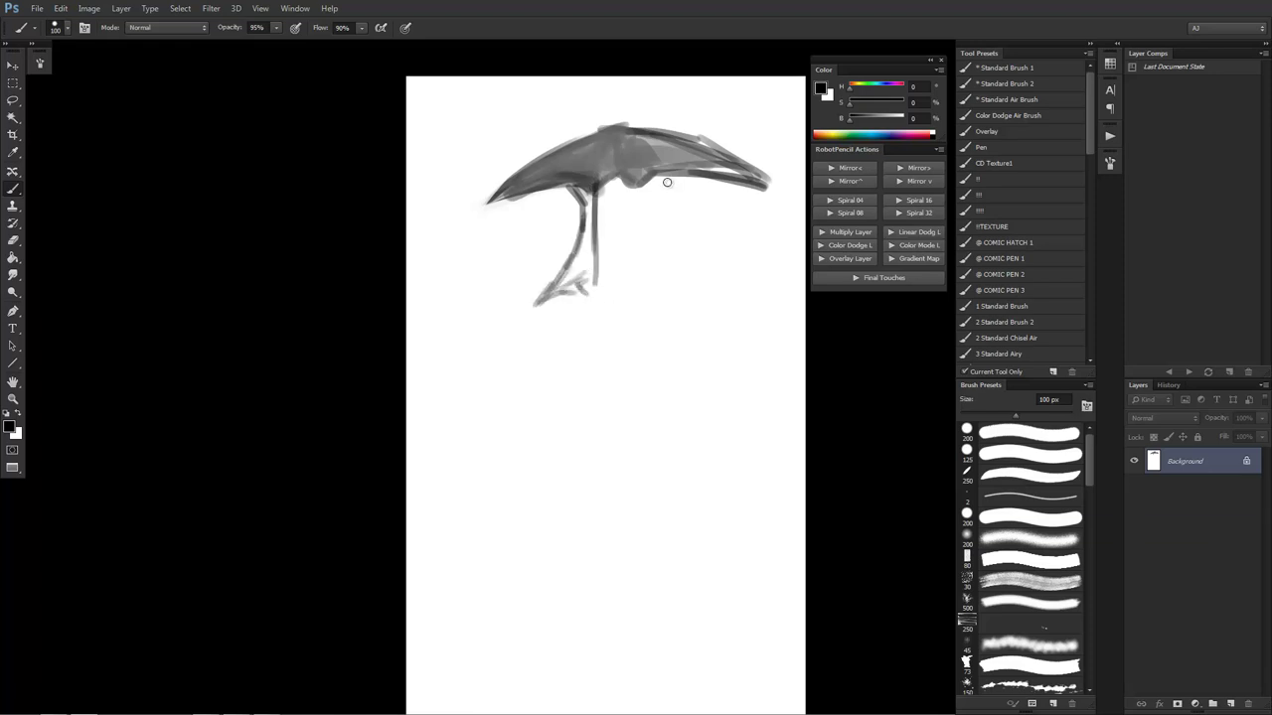
pyautogui.moveTo(641, 181); pyautogui.dragTo(639, 281)
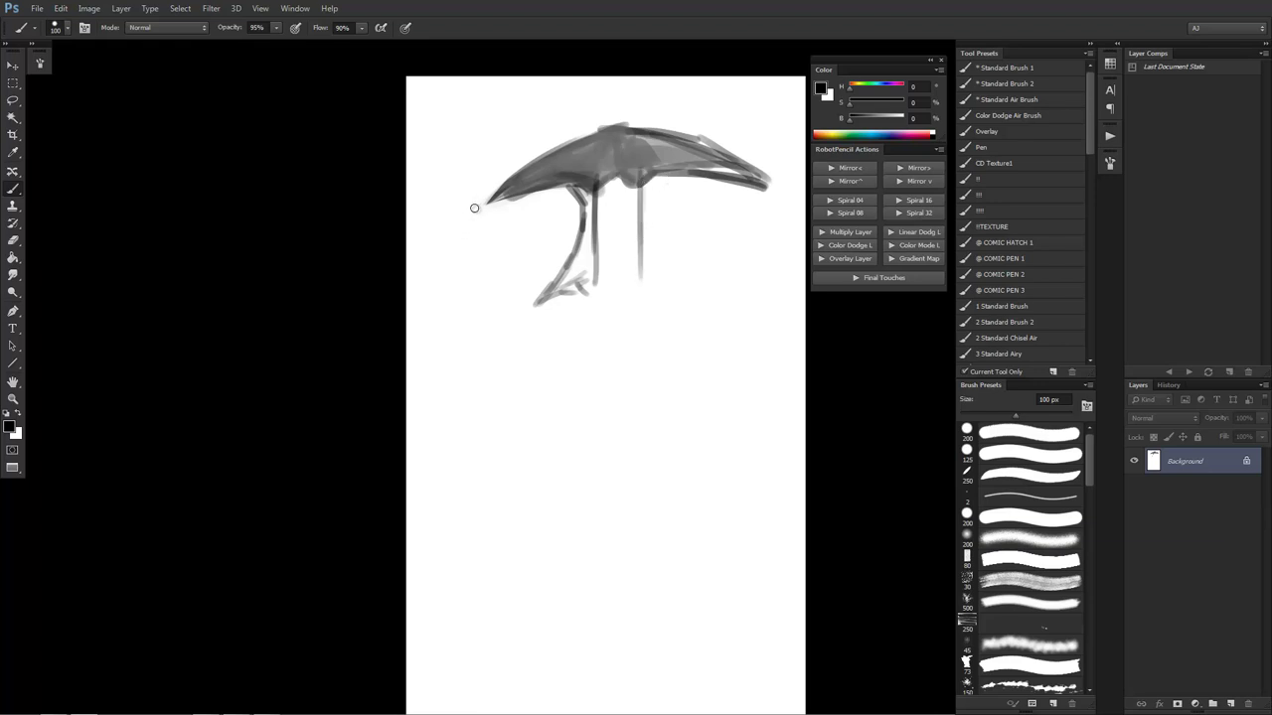
# Select the left half of the sketch and mirror it onto the right half
pyautogui.press('m')
pyautogui.moveTo(428, 120)
pyautogui.mouseDown()
pyautogui.moveTo(608, 420)
pyautogui.moveTo(619, 398)
pyautogui.mouseUp()
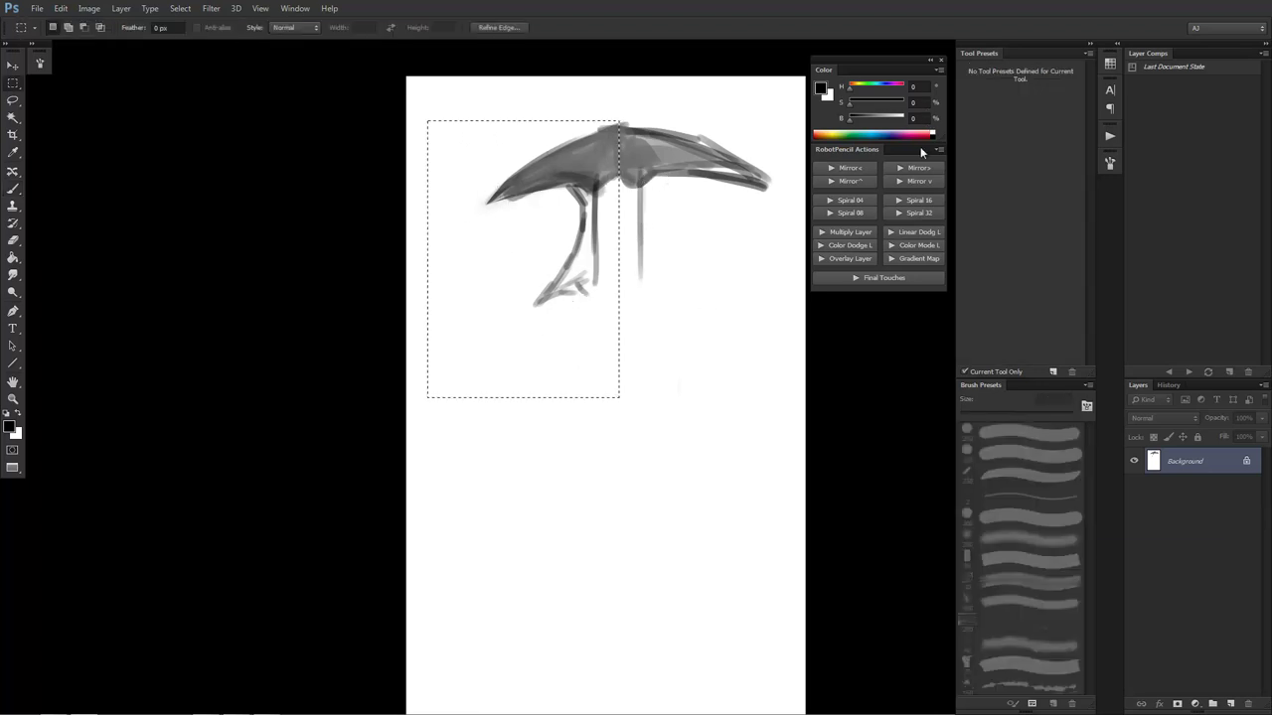
pyautogui.click(915, 168)
pyautogui.press('b')
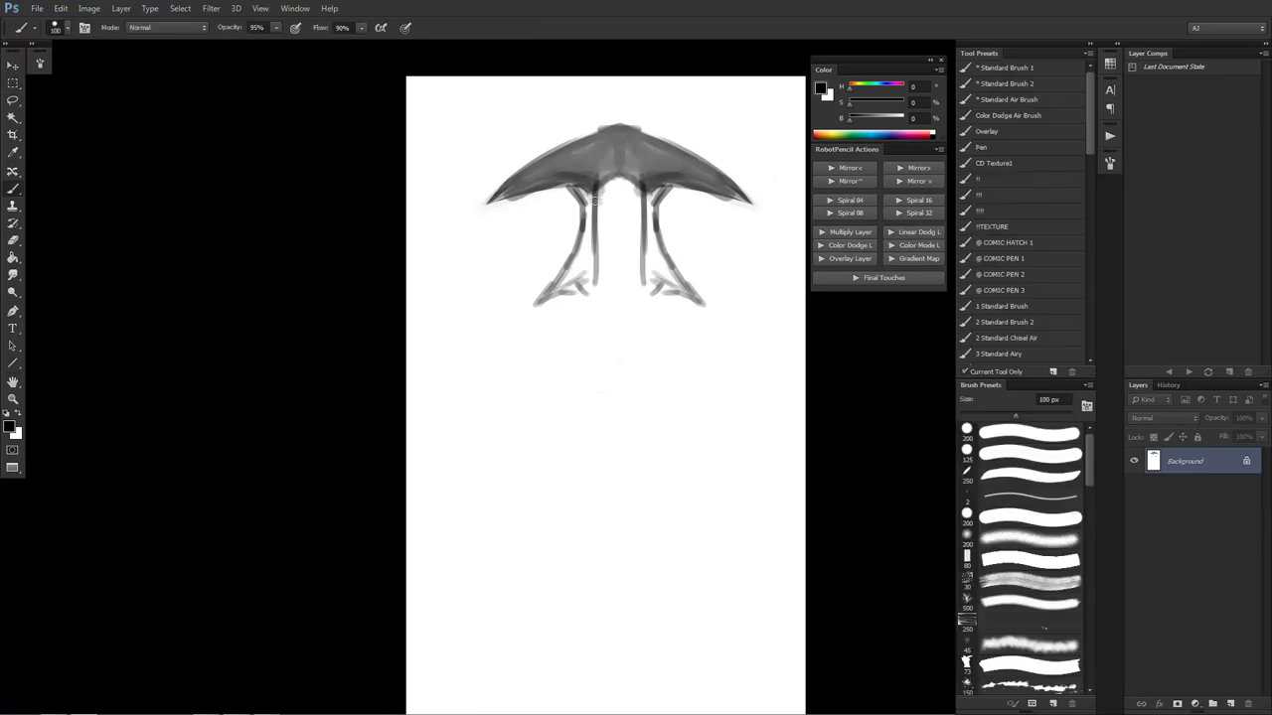
# Sketch the nose, lips, chin and collar lines between the hair strands with a small black brush
pyautogui.press('[')
pyautogui.press(']')
pyautogui.moveTo(600, 225); pyautogui.dragTo(636, 226)
pyautogui.press(']')
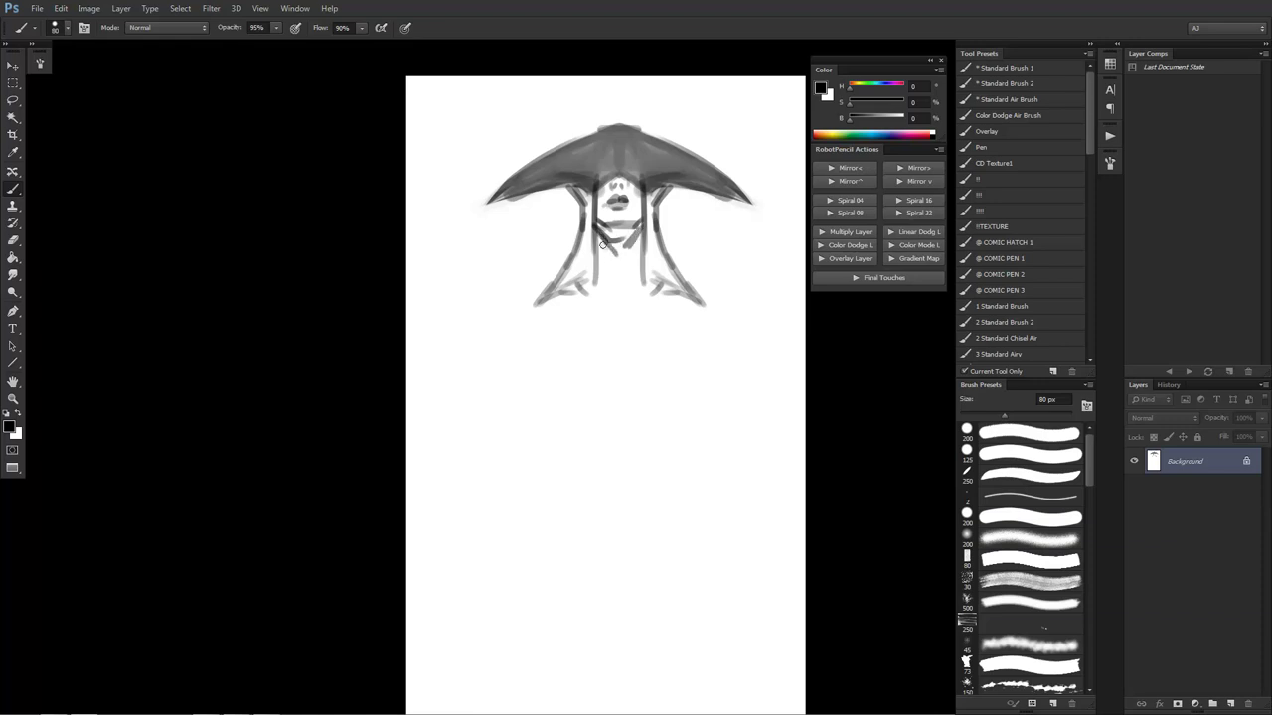
# Block in the neck below the chin with dark strokes using a 100 px brush
pyautogui.press(']')
pyautogui.press(']')
pyautogui.moveTo(602, 244)
pyautogui.mouseDown()
pyautogui.moveTo(602, 284)
pyautogui.moveTo(608, 239)
pyautogui.moveTo(622, 288)
pyautogui.moveTo(630, 277)
pyautogui.moveTo(600, 277)
pyautogui.mouseUp()
pyautogui.moveTo(641, 239); pyautogui.dragTo(604, 270)
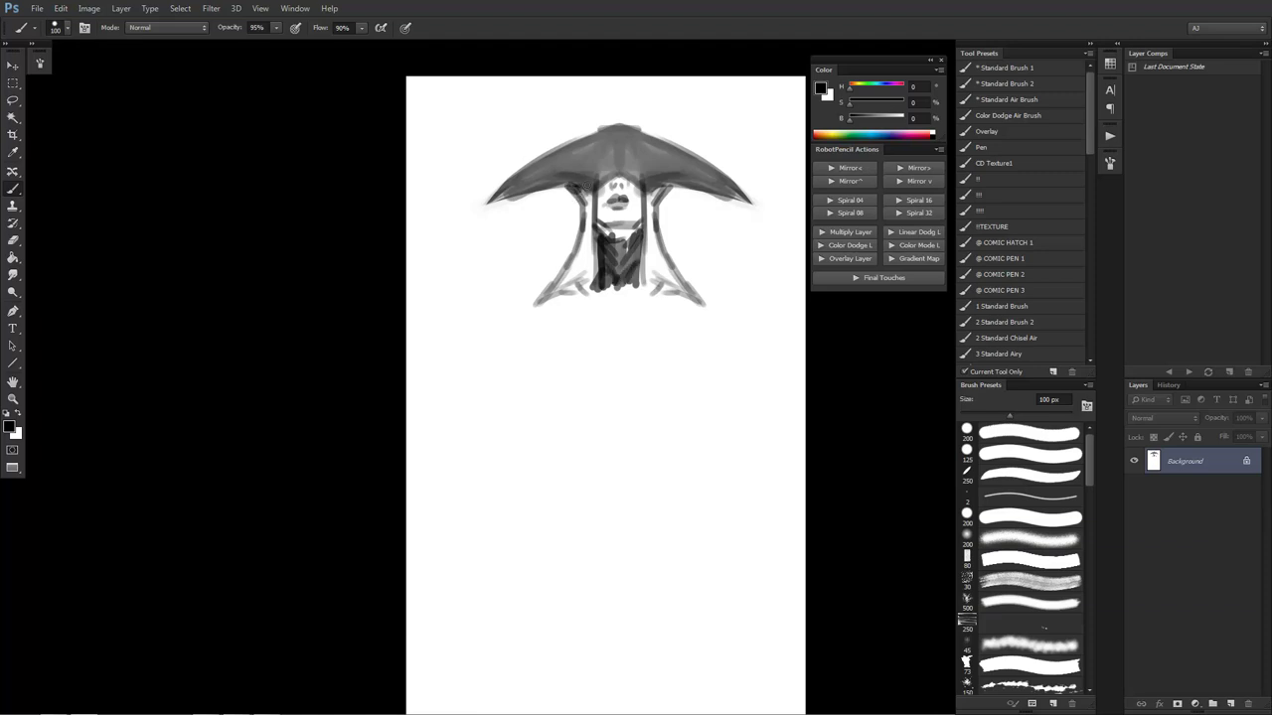
# Darken the left hair strands with long downward strokes using a 90 px brush
pyautogui.press('[')
pyautogui.moveTo(588, 187); pyautogui.dragTo(550, 303)
pyautogui.moveTo(590, 223); pyautogui.dragTo(586, 300)
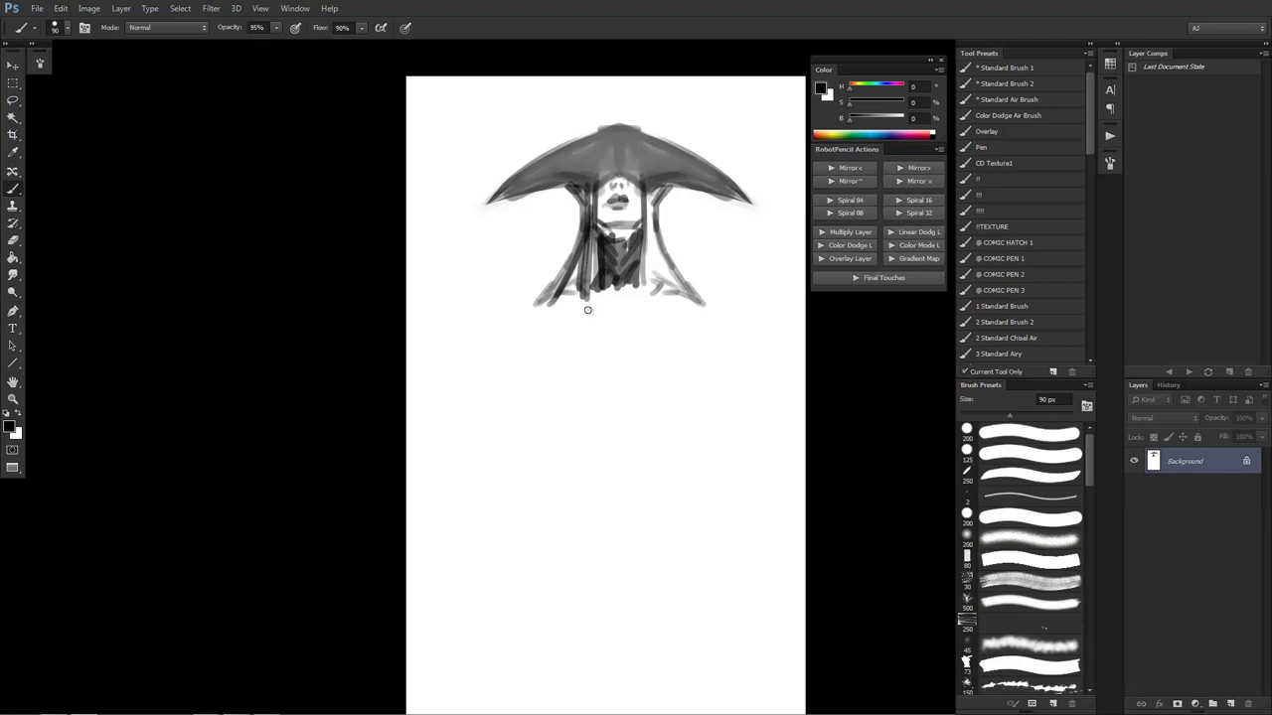
pyautogui.press(']')
pyautogui.press(']')
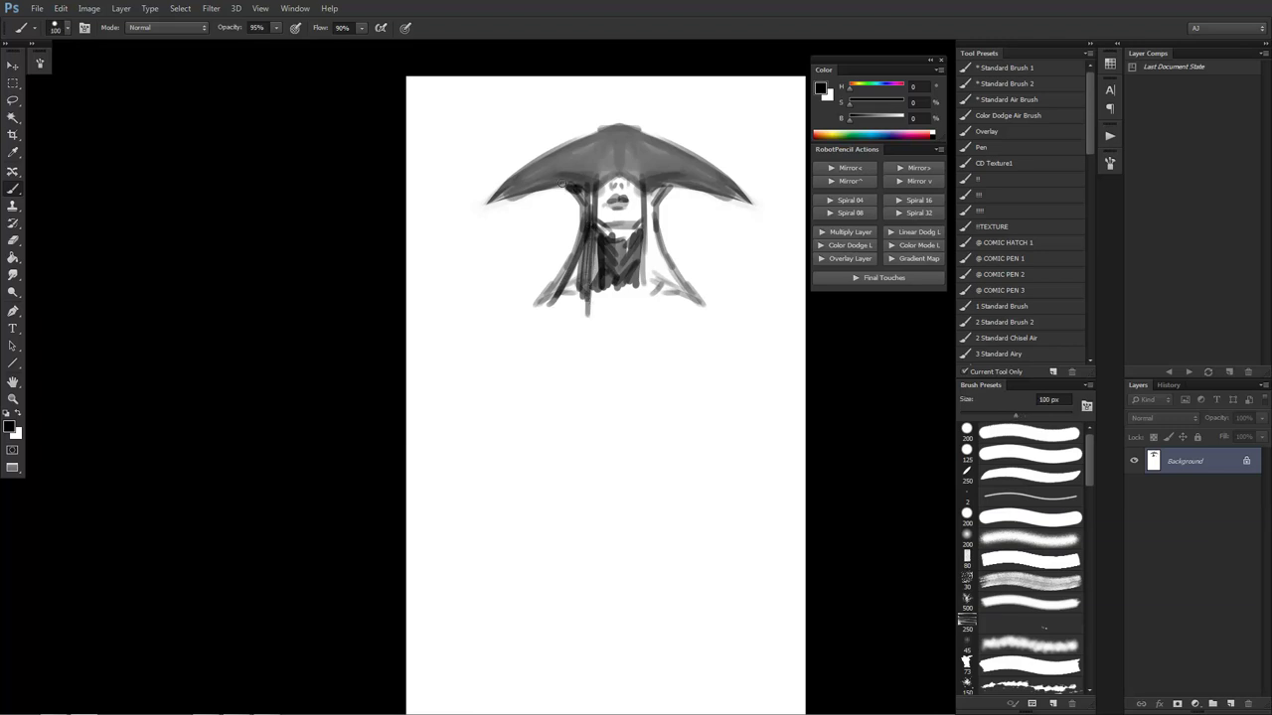
# Paint a black shadow along the underside of the left brim down to the hair
pyautogui.moveTo(526, 191); pyautogui.dragTo(563, 183)
pyautogui.press(']')
pyautogui.press(']')
pyautogui.press(']')
pyautogui.press(']')
pyautogui.press(']')
pyautogui.press(']')
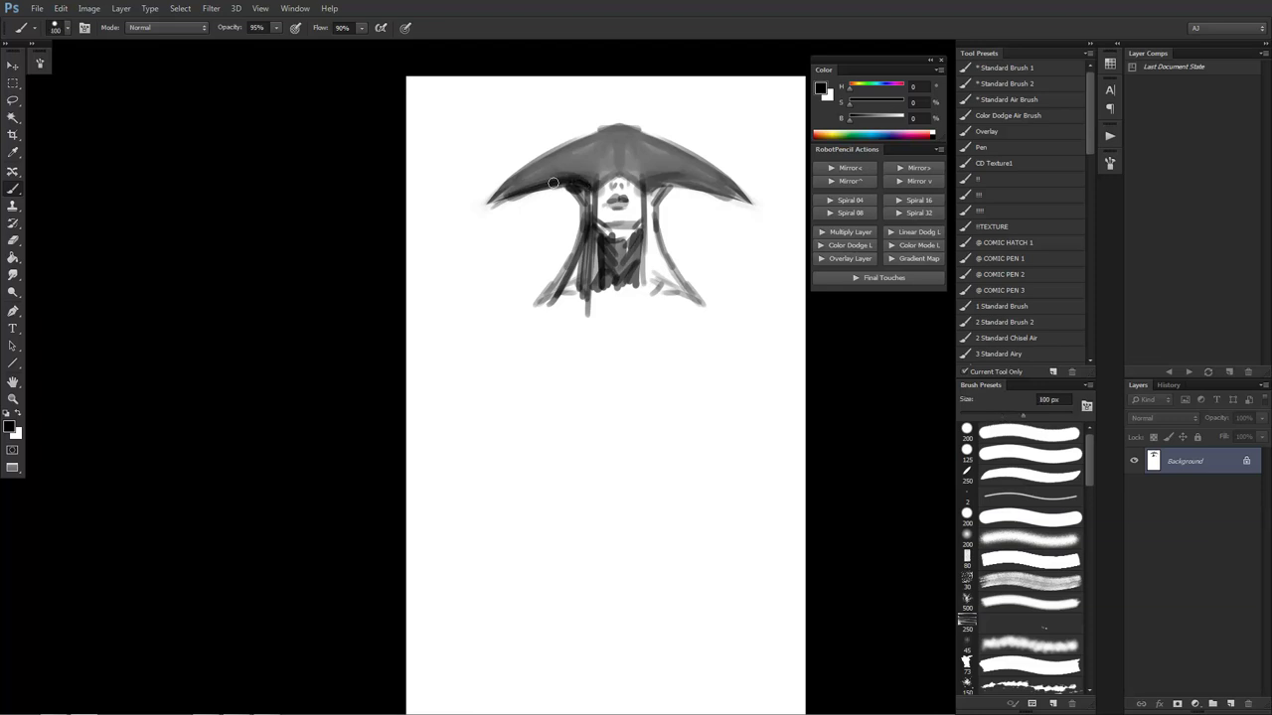
pyautogui.press('[')
pyautogui.press('[')
pyautogui.press('[')
pyautogui.press('[')
pyautogui.press('[')
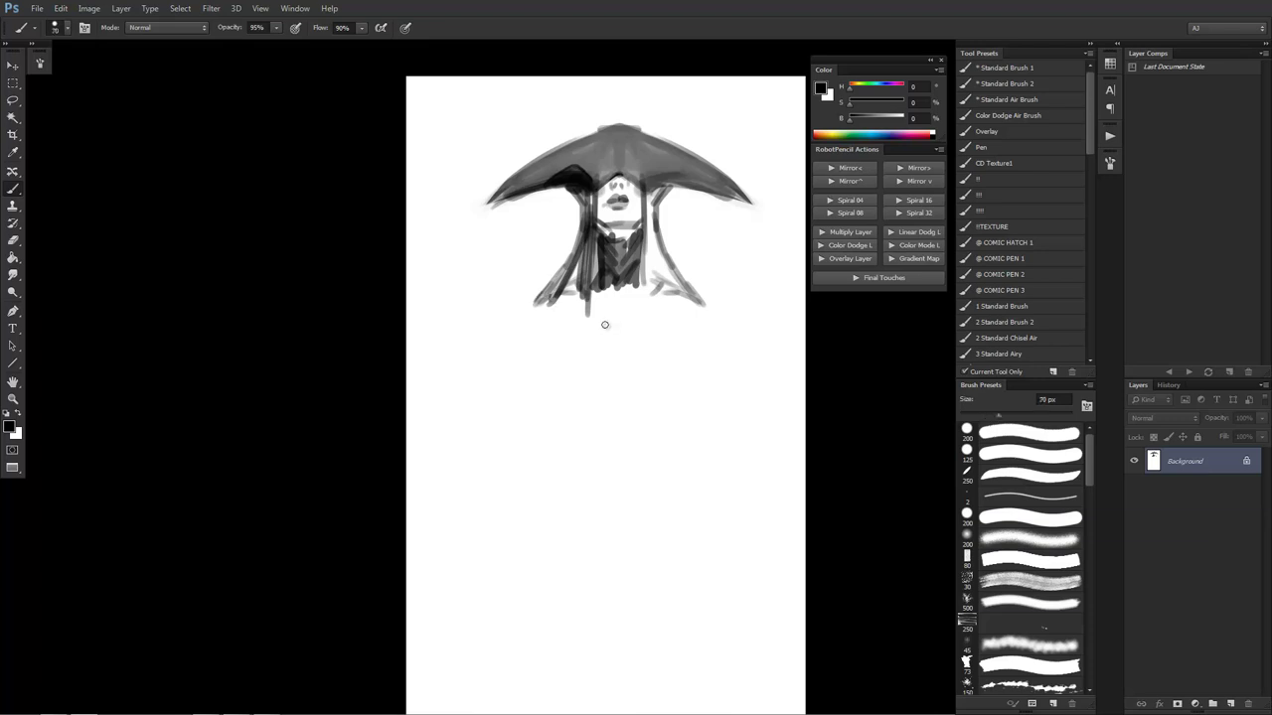
# Sketch the pointed neckline and narrow tapering torso below the neck in black
pyautogui.press(']')
pyautogui.press(']')
pyautogui.press(']')
pyautogui.press(']')
pyautogui.press(']')
pyautogui.moveTo(616, 314)
pyautogui.mouseDown()
pyautogui.moveTo(617, 355)
pyautogui.moveTo(588, 346)
pyautogui.mouseUp()
pyautogui.press('[')
pyautogui.press('[')
pyautogui.press('[')
pyautogui.press('[')
pyautogui.press('[')
pyautogui.press('[')
pyautogui.press('[')
pyautogui.moveTo(599, 330)
pyautogui.mouseDown()
pyautogui.moveTo(590, 296)
pyautogui.moveTo(618, 358)
pyautogui.mouseUp()
pyautogui.moveTo(645, 278)
pyautogui.mouseDown()
pyautogui.moveTo(630, 349)
pyautogui.moveTo(645, 322)
pyautogui.moveTo(608, 351)
pyautogui.moveTo(586, 332)
pyautogui.moveTo(606, 356)
pyautogui.moveTo(595, 287)
pyautogui.moveTo(617, 315)
pyautogui.moveTo(610, 296)
pyautogui.moveTo(620, 311)
pyautogui.moveTo(640, 282)
pyautogui.moveTo(620, 299)
pyautogui.moveTo(526, 282)
pyautogui.moveTo(552, 311)
pyautogui.moveTo(555, 286)
pyautogui.moveTo(551, 310)
pyautogui.moveTo(504, 311)
pyautogui.moveTo(482, 290)
pyautogui.moveTo(482, 268)
pyautogui.moveTo(485, 337)
pyautogui.moveTo(476, 286)
pyautogui.moveTo(498, 371)
pyautogui.moveTo(534, 377)
pyautogui.mouseUp()
# Add dark strokes for the pointed left shoulder beside the hair, adjusting the brush size as needed
pyautogui.press(']')
pyautogui.press(']')
pyautogui.press('[')
pyautogui.press('[')
pyautogui.press('[')
pyautogui.press(']')
pyautogui.press(']')
pyautogui.press(']')
pyautogui.press('[')
pyautogui.press('[')
pyautogui.moveTo(538, 364); pyautogui.dragTo(544, 356)
# Draw a large flared sleeve with an upswept point on the figure's left side using a bigger brush
pyautogui.press(']')
pyautogui.press(']')
pyautogui.press(']')
pyautogui.press(']')
pyautogui.press(']')
pyautogui.press(']')
pyautogui.press(']')
pyautogui.moveTo(491, 302)
pyautogui.mouseDown()
pyautogui.moveTo(501, 359)
pyautogui.moveTo(519, 329)
pyautogui.moveTo(561, 343)
pyautogui.moveTo(556, 351)
pyautogui.moveTo(568, 344)
pyautogui.moveTo(531, 363)
pyautogui.moveTo(583, 366)
pyautogui.moveTo(582, 379)
pyautogui.moveTo(555, 359)
pyautogui.moveTo(596, 381)
pyautogui.moveTo(574, 396)
pyautogui.moveTo(591, 504)
pyautogui.mouseUp()
# Draw the curved body contour running down from the sleeve with a 200 px black brush
pyautogui.press('[')
pyautogui.press('[')
pyautogui.press('[')
pyautogui.moveTo(629, 429); pyautogui.dragTo(637, 269)
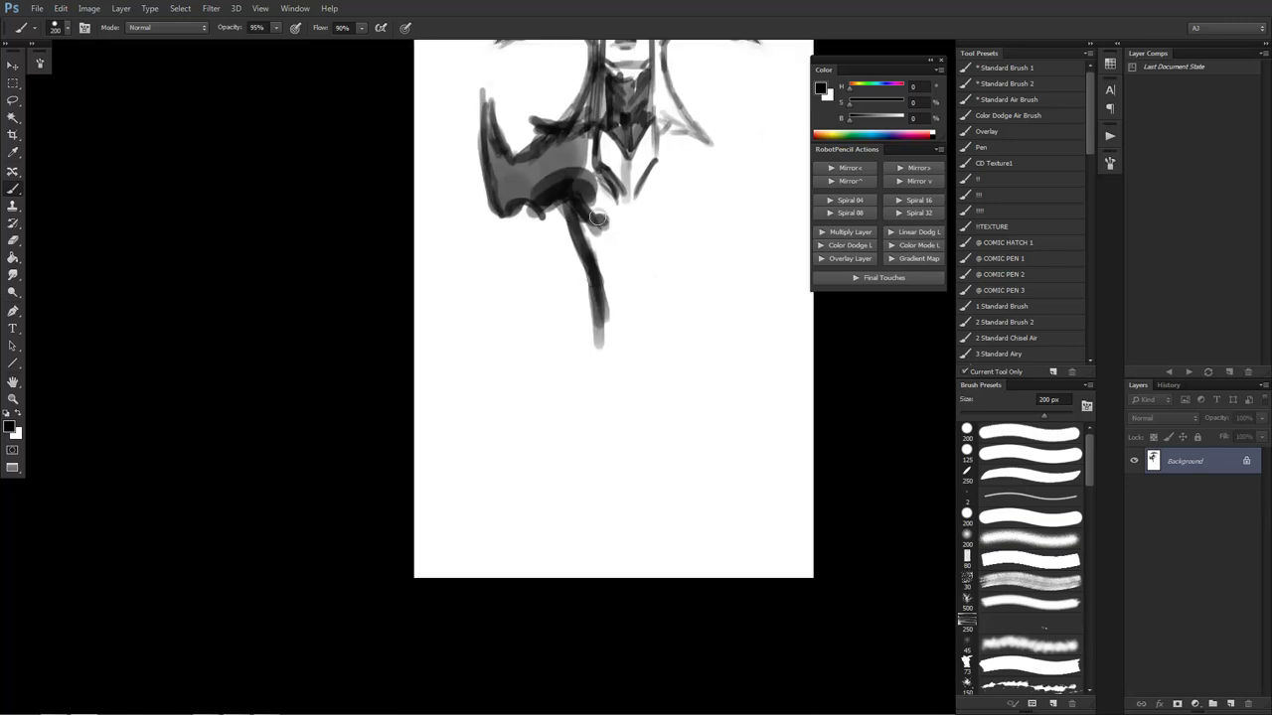
pyautogui.moveTo(597, 226)
pyautogui.mouseDown()
pyautogui.moveTo(635, 205)
pyautogui.moveTo(580, 213)
pyautogui.moveTo(613, 195)
pyautogui.moveTo(598, 209)
pyautogui.moveTo(607, 198)
pyautogui.moveTo(592, 308)
pyautogui.moveTo(590, 269)
pyautogui.moveTo(576, 291)
pyautogui.moveTo(586, 388)
pyautogui.moveTo(574, 315)
pyautogui.moveTo(600, 396)
pyautogui.mouseUp()
# Fill in the sleeve, waist and hip with dark greys sampled from the sketch, using a 300 px brush
pyautogui.keyDown('alt'); pyautogui.click(588, 213); pyautogui.keyUp('alt')
pyautogui.keyDown('alt'); pyautogui.click(597, 208); pyautogui.keyUp('alt')
pyautogui.press(']')
pyautogui.keyDown('alt'); pyautogui.click(584, 183); pyautogui.keyUp('alt')
pyautogui.press(']')
pyautogui.keyDown('alt'); pyautogui.click(563, 254); pyautogui.keyUp('alt')
pyautogui.keyDown('alt'); pyautogui.click(577, 294); pyautogui.keyUp('alt')
pyautogui.keyDown('alt'); pyautogui.click(574, 318); pyautogui.keyUp('alt')
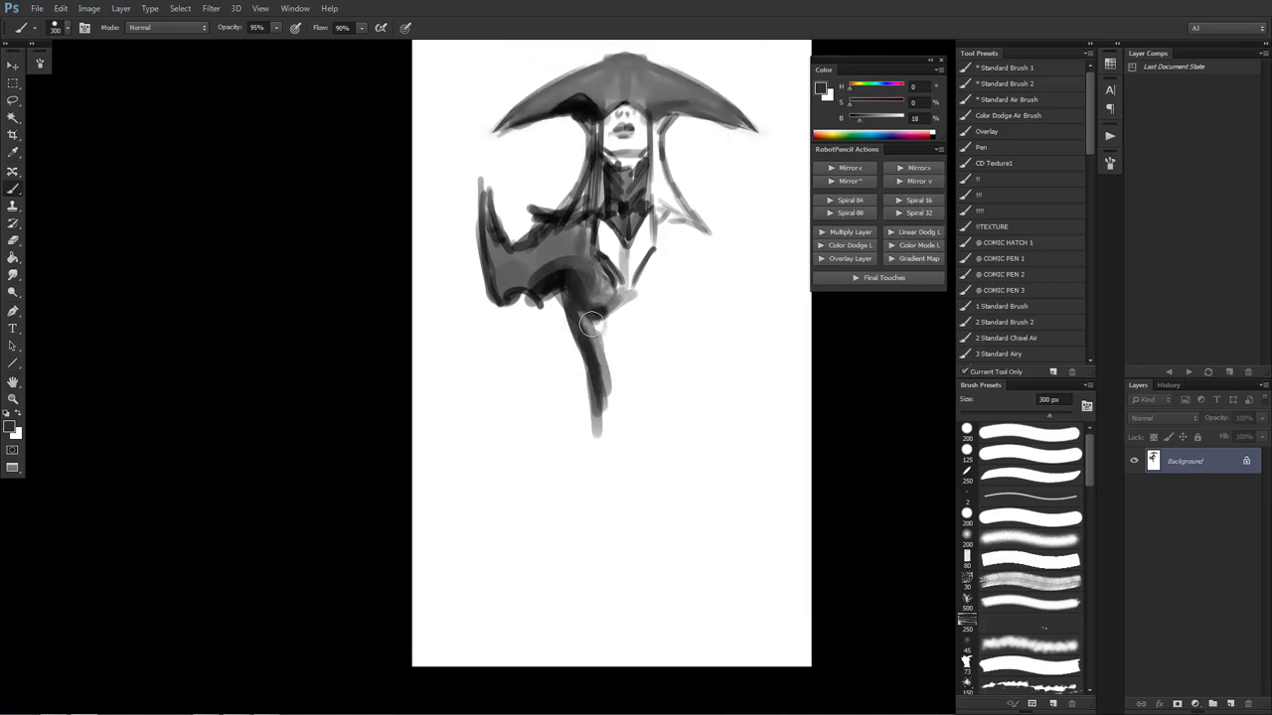
pyautogui.moveTo(606, 312)
pyautogui.mouseDown()
pyautogui.moveTo(616, 437)
pyautogui.moveTo(617, 340)
pyautogui.mouseUp()
# Extend the lower body into a tapering dark leg shape with a grey column beside it
pyautogui.press('[')
pyautogui.moveTo(598, 401); pyautogui.dragTo(585, 431)
pyautogui.moveTo(590, 391); pyautogui.dragTo(552, 502)
pyautogui.press('[')
pyautogui.moveTo(591, 395); pyautogui.dragTo(591, 395)
# Enlarge the canvas with the Crop tool, adding space below the figure and on both sides
pyautogui.hotkey('ctrl', '-')
pyautogui.hotkey('ctrl', '-')
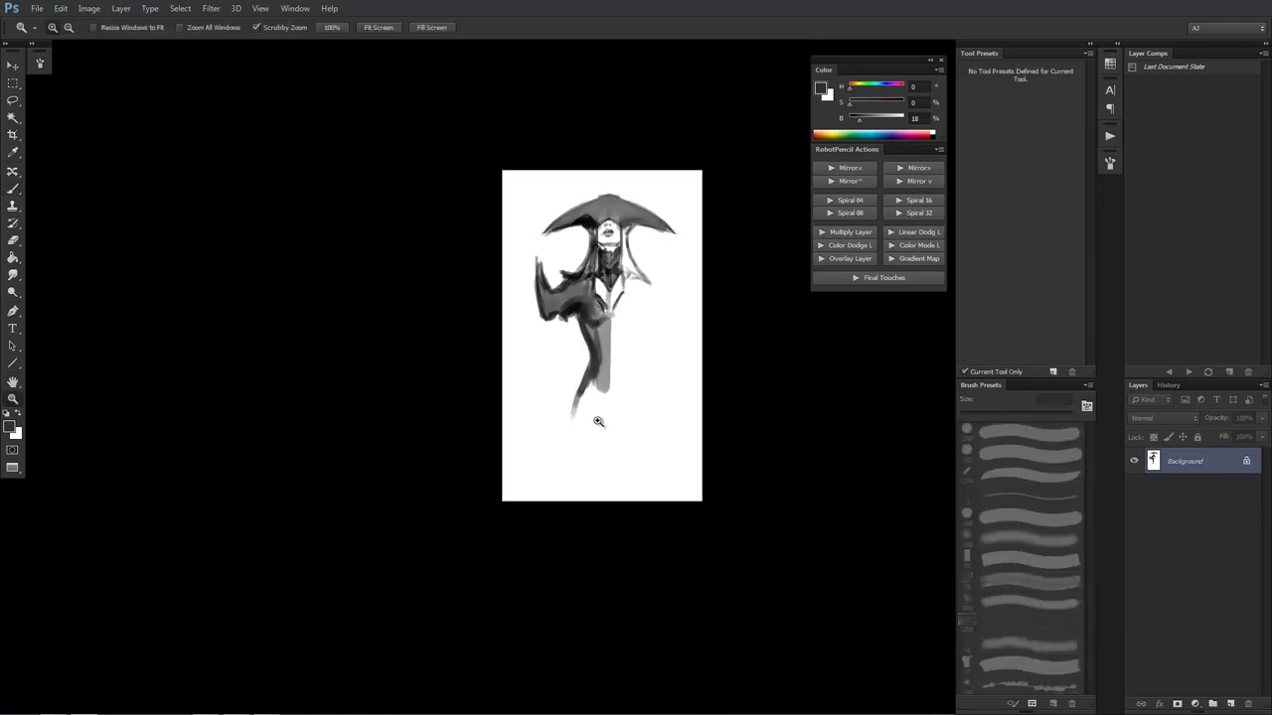
pyautogui.press('c')
pyautogui.moveTo(603, 500); pyautogui.dragTo(603, 596)
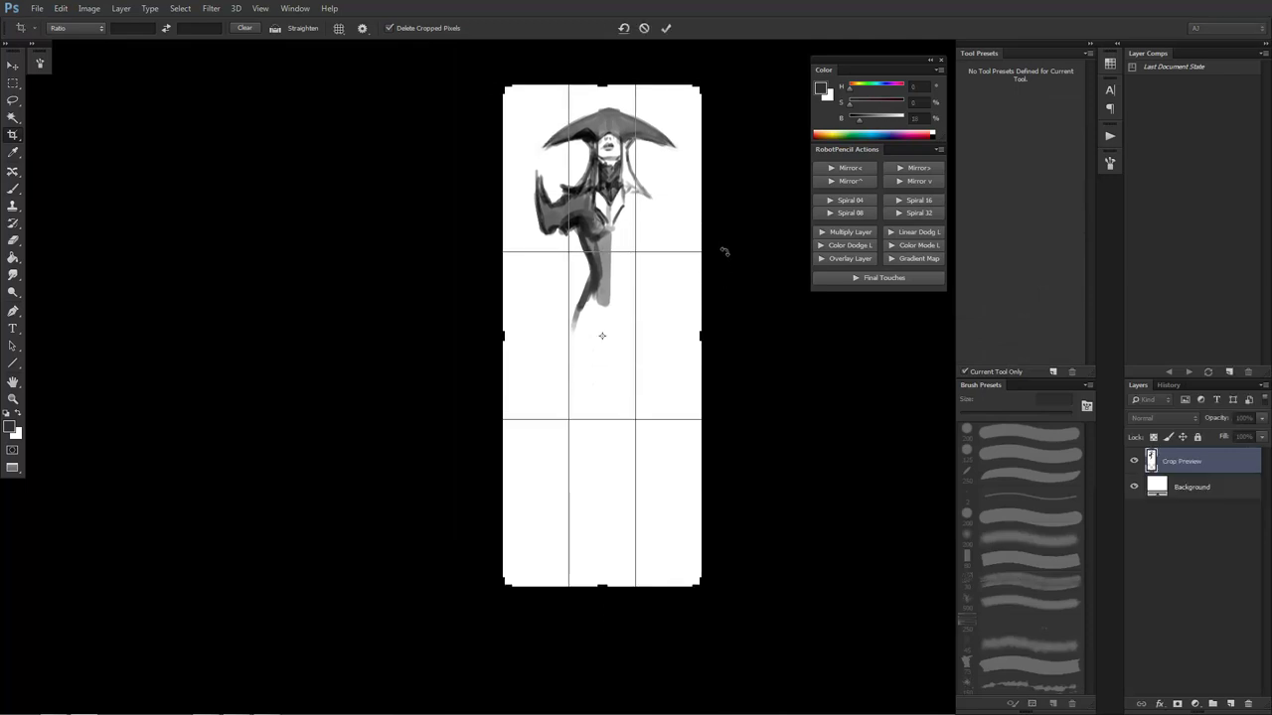
pyautogui.moveTo(704, 335); pyautogui.dragTo(735, 332)
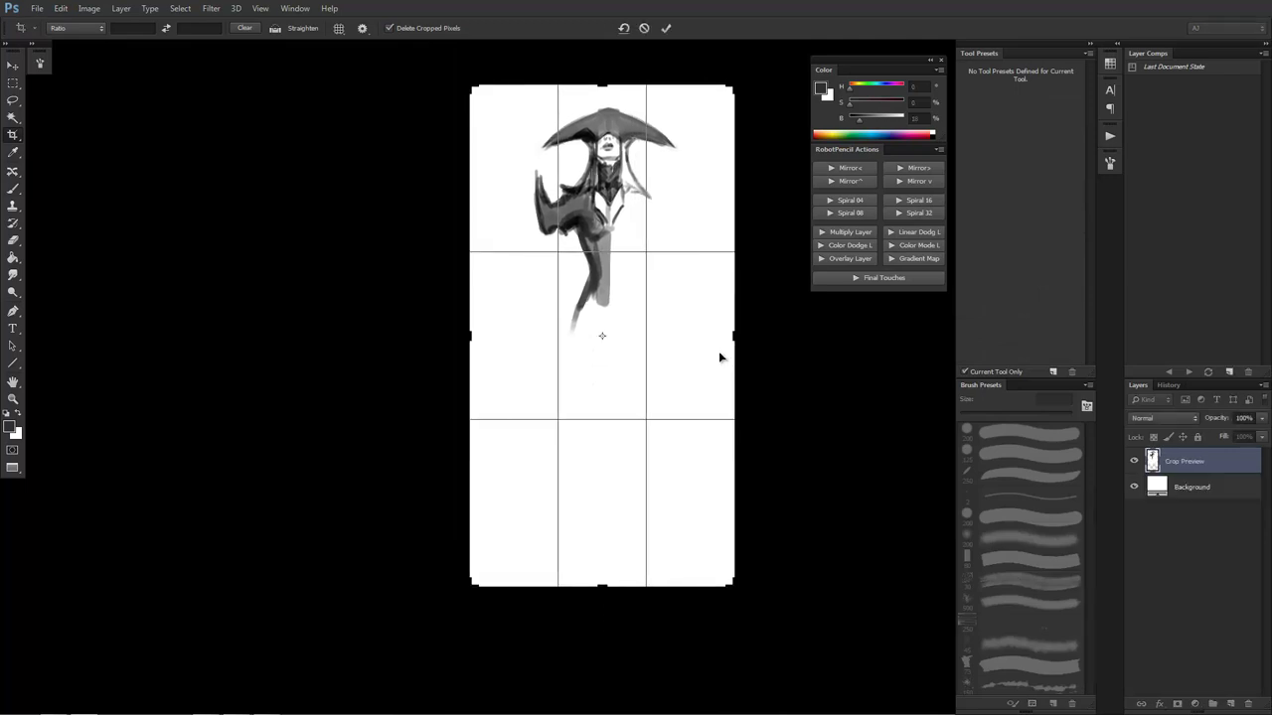
pyautogui.press('Return')
# Extend the robe down the canvas with long, jagged dark grey strokes, enlarging the brush to 250 px
pyautogui.press('b')
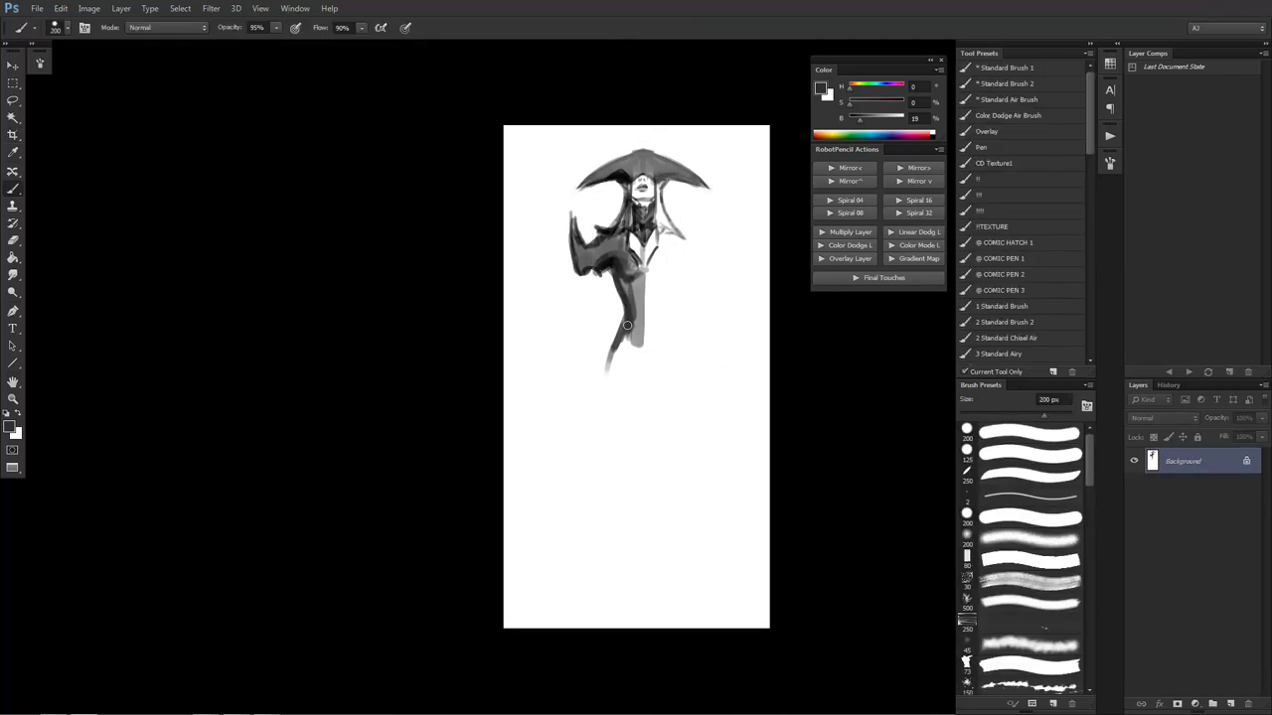
pyautogui.moveTo(627, 325)
pyautogui.mouseDown()
pyautogui.moveTo(614, 375)
pyautogui.moveTo(638, 326)
pyautogui.moveTo(615, 367)
pyautogui.mouseUp()
pyautogui.press(']')
pyautogui.moveTo(603, 376)
pyautogui.mouseDown()
pyautogui.moveTo(620, 485)
pyautogui.moveTo(614, 421)
pyautogui.mouseUp()
pyautogui.press(']')
pyautogui.moveTo(614, 421)
pyautogui.mouseDown()
pyautogui.moveTo(622, 484)
pyautogui.moveTo(615, 364)
pyautogui.mouseUp()
pyautogui.moveTo(623, 491)
pyautogui.mouseDown()
pyautogui.moveTo(602, 428)
pyautogui.moveTo(599, 513)
pyautogui.moveTo(584, 516)
pyautogui.moveTo(599, 559)
pyautogui.moveTo(593, 501)
pyautogui.mouseUp()
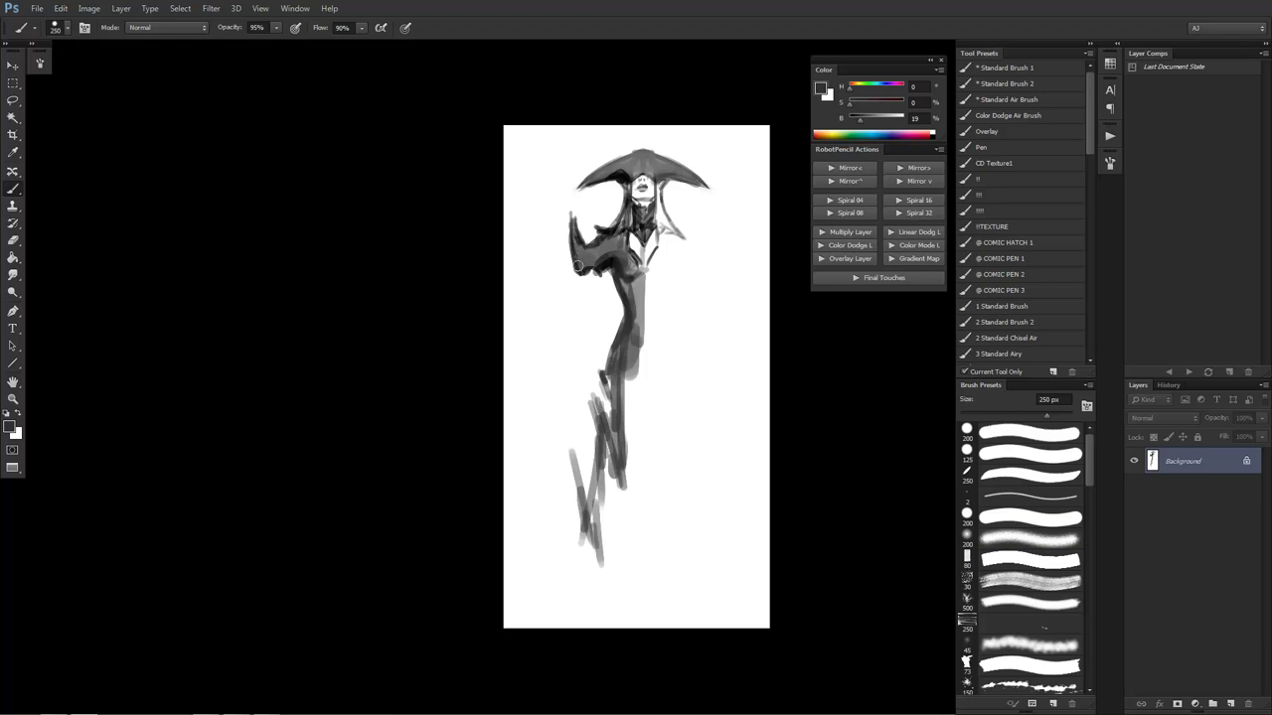
# Build up the curved spike on the shoulder with dark grey strokes sampled from the sketch
pyautogui.moveTo(577, 266); pyautogui.dragTo(573, 228)
pyautogui.keyDown('alt'); pyautogui.click(571, 224); pyautogui.keyUp('alt')
pyautogui.keyDown('alt'); pyautogui.click(559, 219); pyautogui.keyUp('alt')
pyautogui.moveTo(565, 210); pyautogui.dragTo(574, 271)
pyautogui.keyDown('alt'); pyautogui.click(608, 249); pyautogui.keyUp('alt')
pyautogui.moveTo(574, 218); pyautogui.dragTo(577, 256)
pyautogui.keyDown('alt'); pyautogui.click(570, 261); pyautogui.keyUp('alt')
pyautogui.keyDown('alt'); pyautogui.click(580, 245); pyautogui.keyUp('alt')
pyautogui.moveTo(574, 210); pyautogui.dragTo(570, 251)
# Sharpen the shoulder spike's tip with a smaller brush and carry its dark shading across the sleeve
pyautogui.keyDown('alt'); pyautogui.click(583, 214); pyautogui.keyUp('alt')
pyautogui.press('[')
pyautogui.hotkey('ctrl', 'z')
pyautogui.keyDown('alt'); pyautogui.click(577, 227); pyautogui.keyUp('alt')
pyautogui.keyDown('alt'); pyautogui.click(584, 211); pyautogui.keyUp('alt')
pyautogui.moveTo(572, 206)
pyautogui.mouseDown()
pyautogui.moveTo(579, 271)
pyautogui.moveTo(608, 256)
pyautogui.moveTo(622, 274)
pyautogui.moveTo(628, 246)
pyautogui.moveTo(622, 268)
pyautogui.moveTo(632, 270)
pyautogui.moveTo(617, 267)
pyautogui.moveTo(627, 257)
pyautogui.mouseUp()
# Deepen the shoulder and upper chest shading with sampled dark greys, enlarging the brush
pyautogui.keyDown('alt'); pyautogui.click(577, 246); pyautogui.keyUp('alt')
pyautogui.keyDown('alt'); pyautogui.click(599, 256); pyautogui.keyUp('alt')
pyautogui.keyDown('alt'); pyautogui.click(626, 249); pyautogui.keyUp('alt')
pyautogui.press(']')
pyautogui.press(']')
pyautogui.press(']')
pyautogui.press(']')
pyautogui.press(']')
pyautogui.keyDown('alt'); pyautogui.click(624, 274); pyautogui.keyUp('alt')
# Blend the chest shading with the Smudge tool and define the bust's lower edge in black
pyautogui.press('r')
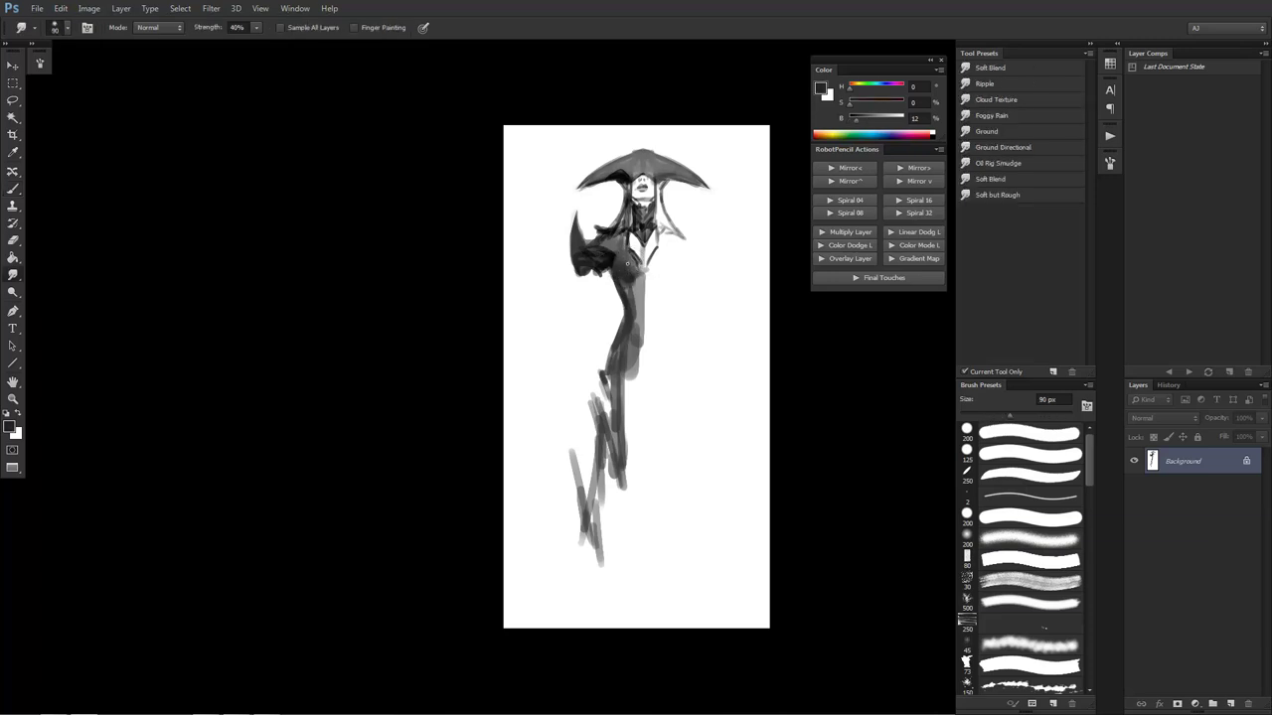
pyautogui.press(']')
pyautogui.press(']')
pyautogui.press(']')
pyautogui.press(']')
pyautogui.press(']')
pyautogui.press(']')
pyautogui.press(']')
pyautogui.press('b')
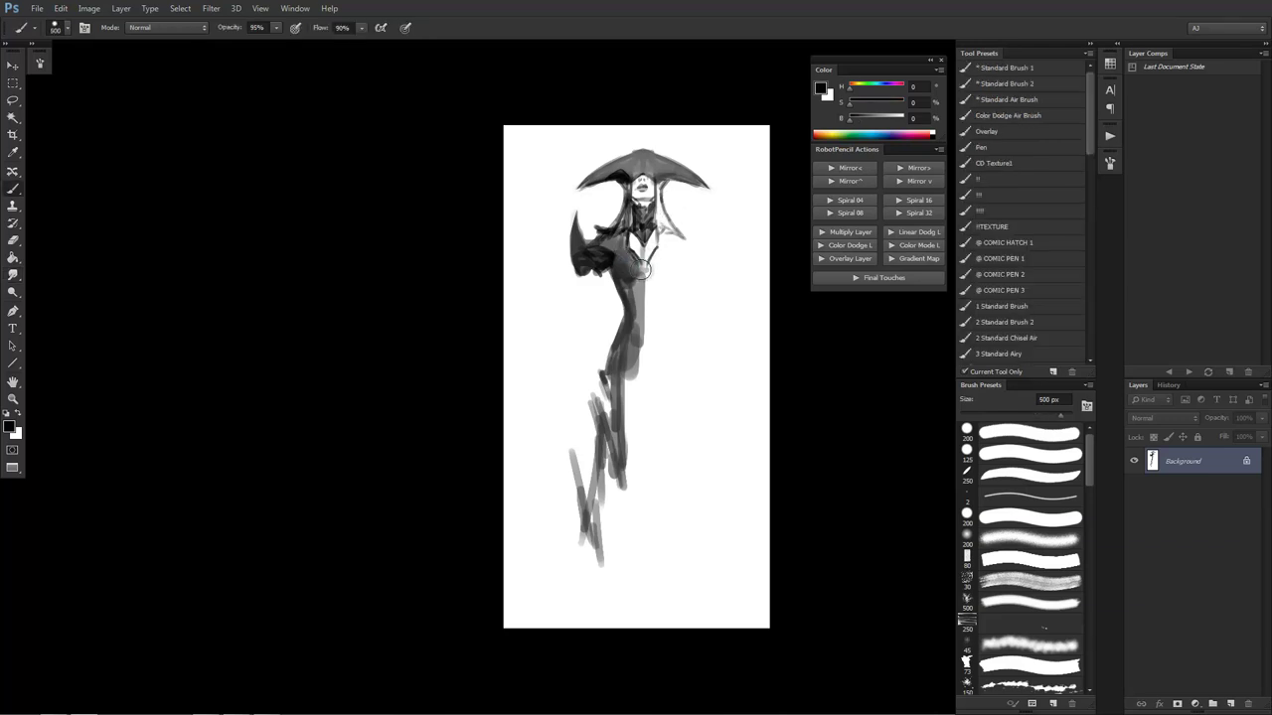
pyautogui.press(']')
pyautogui.press(']')
pyautogui.keyDown('alt'); pyautogui.click(636, 244); pyautogui.keyUp('alt')
pyautogui.keyDown('alt'); pyautogui.click(627, 237); pyautogui.keyUp('alt')
pyautogui.press('[')
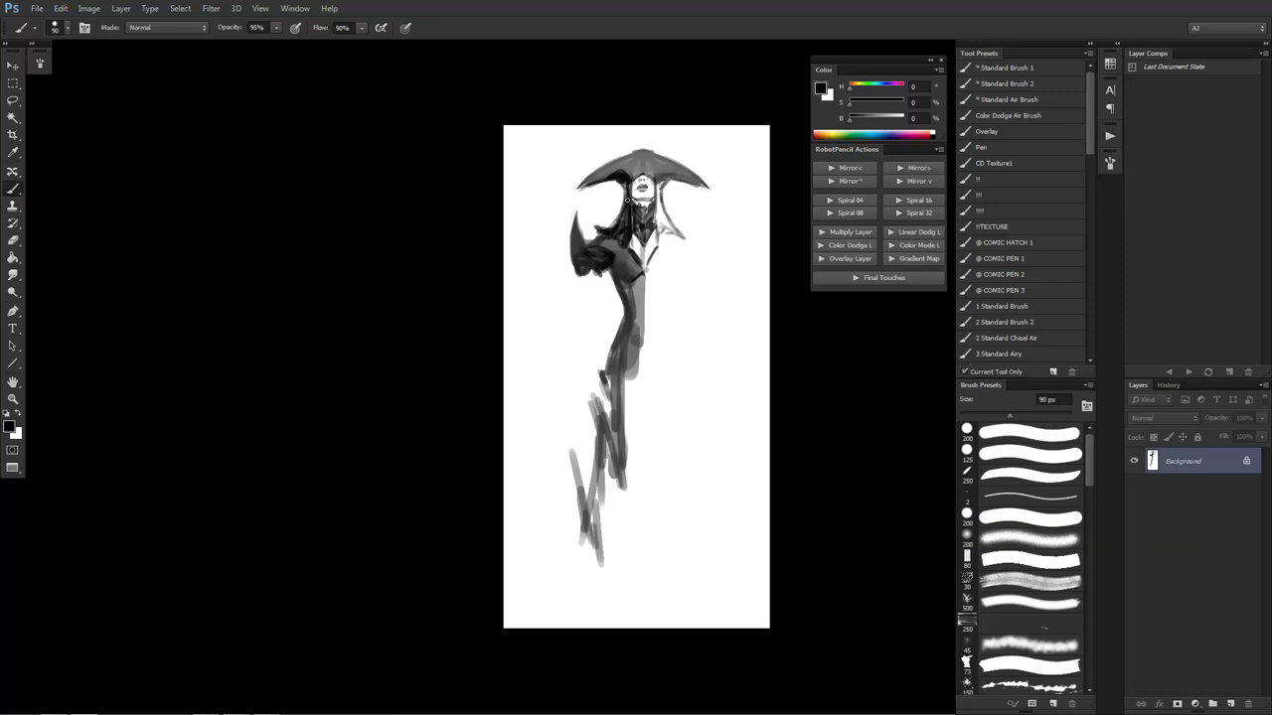
# Thicken the shoulder spike's outer edge and extend its lower point in black with a 100 px brush
pyautogui.press(']')
pyautogui.moveTo(570, 235); pyautogui.dragTo(577, 281)
pyautogui.moveTo(575, 209); pyautogui.dragTo(577, 285)
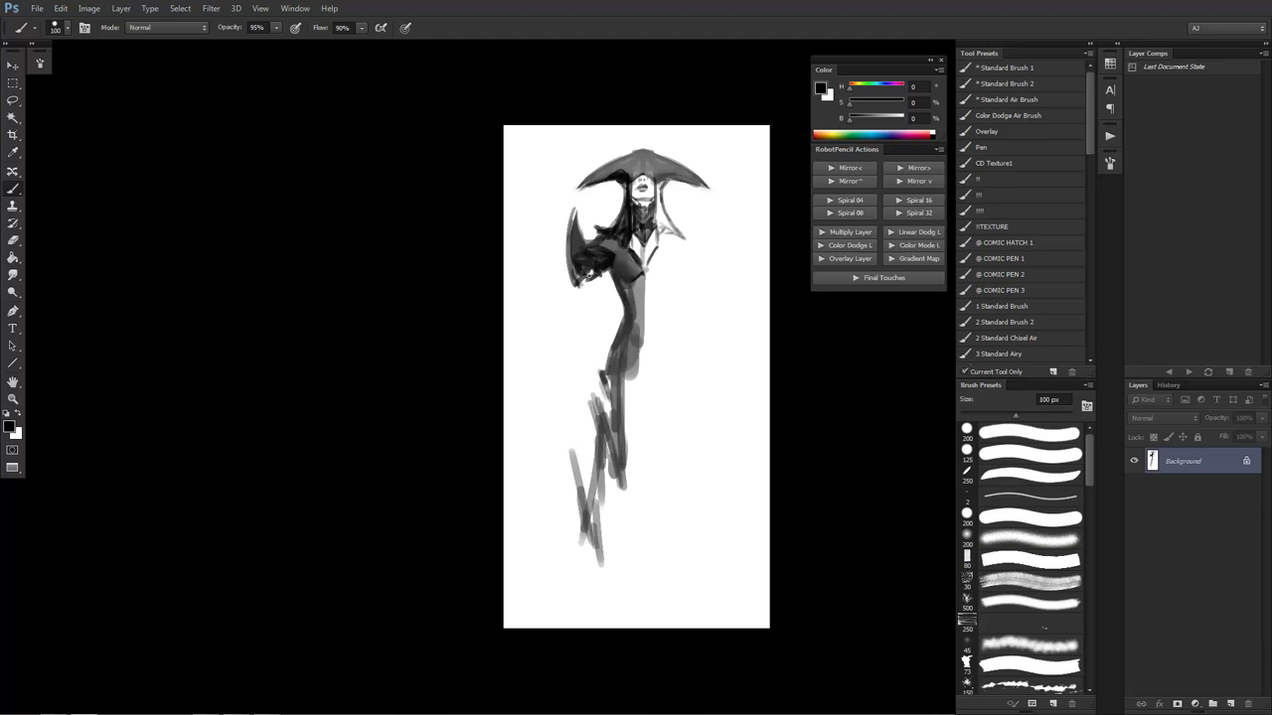
pyautogui.moveTo(578, 284)
pyautogui.mouseDown()
pyautogui.moveTo(574, 304)
pyautogui.moveTo(605, 269)
pyautogui.mouseUp()
# Paint a long arm hanging down from the shoulder with dark strokes, using a 125 px brush
pyautogui.moveTo(584, 282)
pyautogui.mouseDown()
pyautogui.moveTo(585, 312)
pyautogui.moveTo(600, 279)
pyautogui.moveTo(569, 390)
pyautogui.mouseUp()
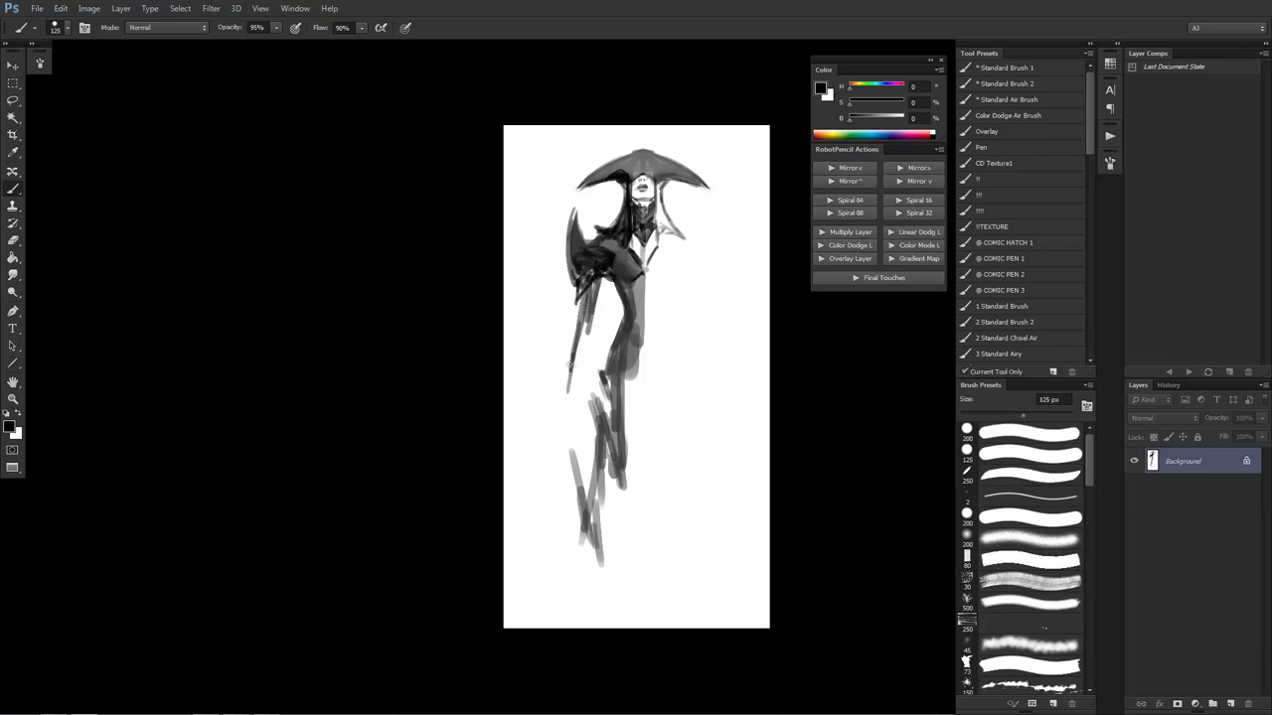
pyautogui.moveTo(573, 345); pyautogui.dragTo(563, 439)
pyautogui.moveTo(595, 305); pyautogui.dragTo(568, 436)
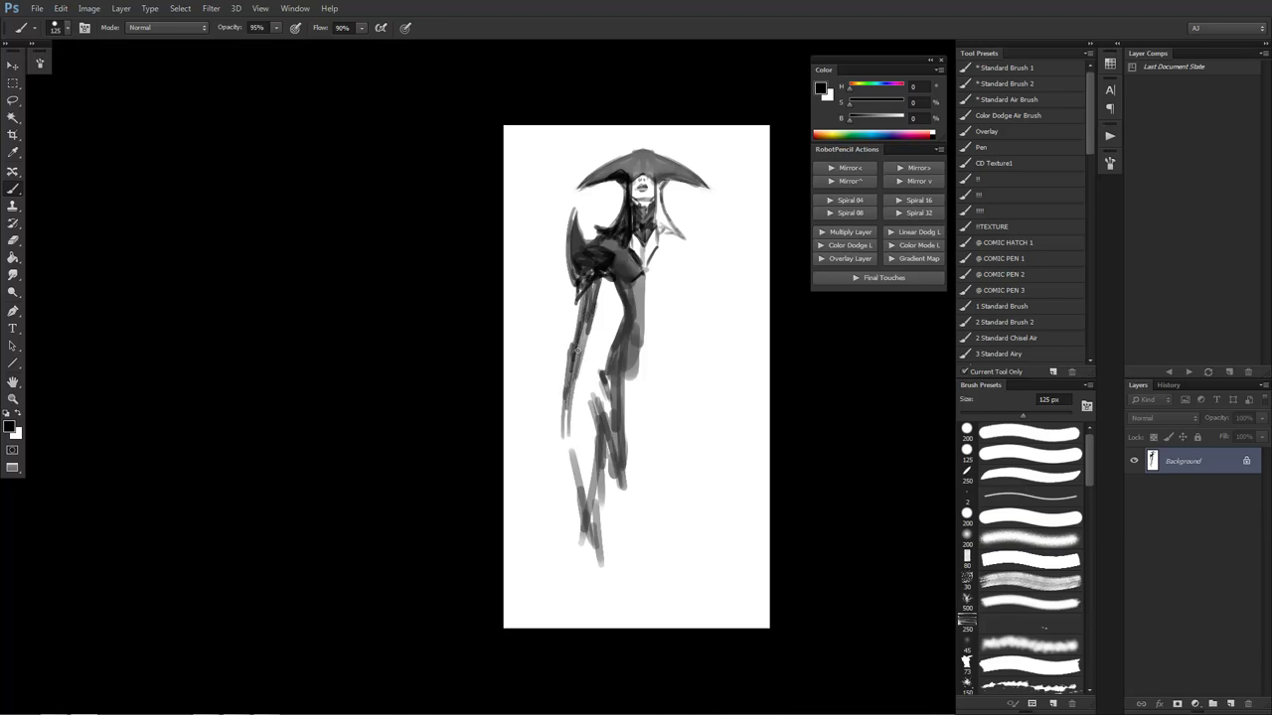
pyautogui.moveTo(582, 348); pyautogui.dragTo(571, 480)
pyautogui.hotkey('ctrl', 'z')
pyautogui.moveTo(586, 326)
pyautogui.mouseDown()
pyautogui.moveTo(576, 367)
pyautogui.moveTo(613, 405)
pyautogui.mouseUp()
pyautogui.moveTo(584, 342); pyautogui.dragTo(616, 407)
pyautogui.hotkey('ctrl', 'alt', 'z')
pyautogui.hotkey('ctrl', 'alt', 'z')
pyautogui.hotkey('ctrl', 'alt', 'z')
pyautogui.hotkey('ctrl', 'alt', 'z')
pyautogui.hotkey('ctrl', 'alt', 'z')
pyautogui.hotkey('ctrl', 'alt', 'z')
pyautogui.moveTo(587, 316)
pyautogui.mouseDown()
pyautogui.moveTo(626, 356)
pyautogui.moveTo(635, 413)
pyautogui.mouseUp()
pyautogui.hotkey('ctrl', 'alt', 'z')
pyautogui.hotkey('ctrl', 'alt', 'z')
pyautogui.hotkey('ctrl', 'alt', 'z')
pyautogui.hotkey('ctrl', 'alt', 'z')
# Paint a bent forearm crossing from the elbow to the hip, and cover the leftover lower arm strokes with white
pyautogui.moveTo(591, 332)
pyautogui.mouseDown()
pyautogui.moveTo(630, 376)
pyautogui.moveTo(640, 414)
pyautogui.mouseUp()
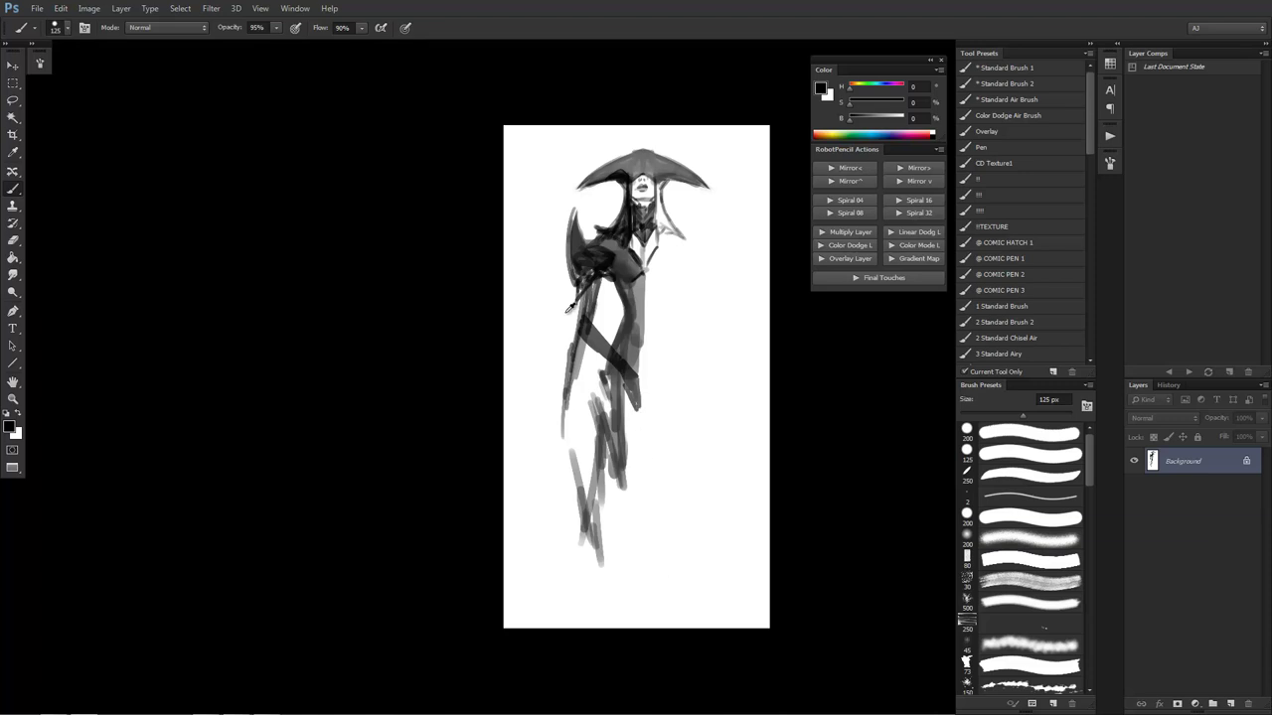
pyautogui.press('x')
pyautogui.moveTo(582, 365)
pyautogui.mouseDown()
pyautogui.moveTo(567, 329)
pyautogui.moveTo(564, 380)
pyautogui.moveTo(574, 358)
pyautogui.moveTo(573, 376)
pyautogui.moveTo(555, 461)
pyautogui.mouseUp()
# Select the painted half of the figure up to its centre line and mirror it with the Mirror> action
pyautogui.press('m')
pyautogui.moveTo(519, 123)
pyautogui.mouseDown()
pyautogui.moveTo(629, 540)
pyautogui.moveTo(642, 641)
pyautogui.mouseUp()
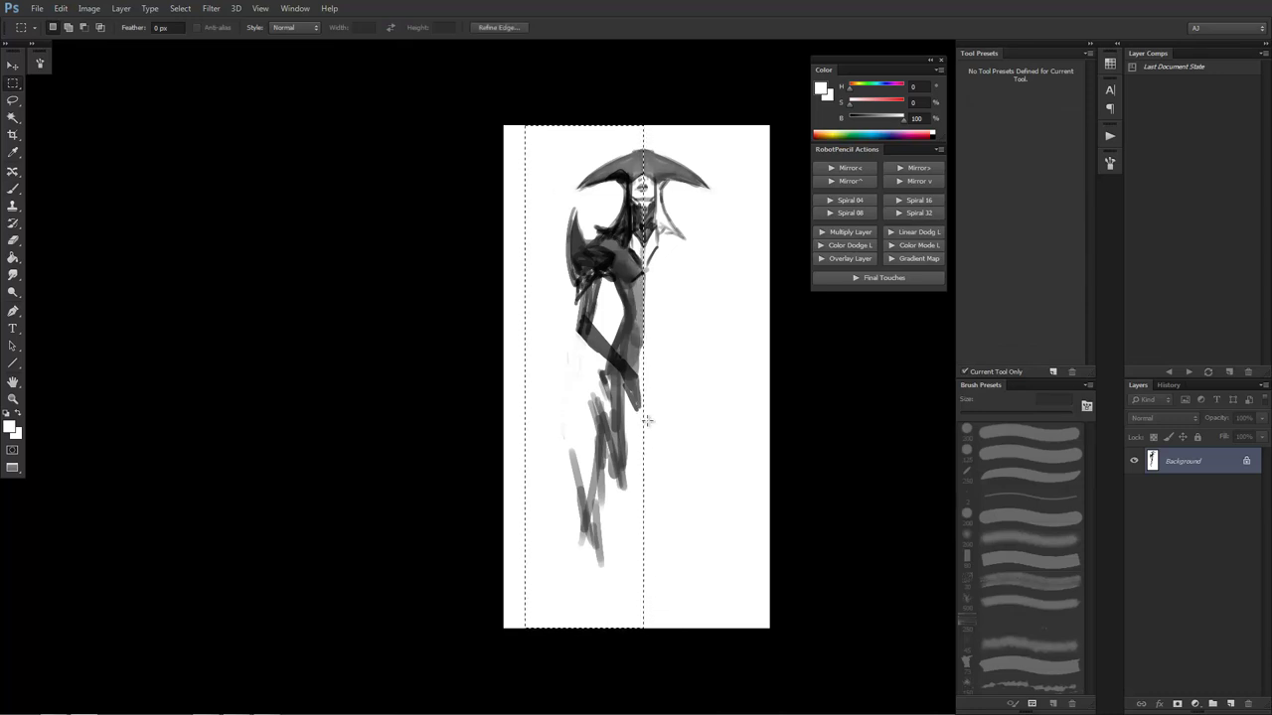
pyautogui.click(922, 170)
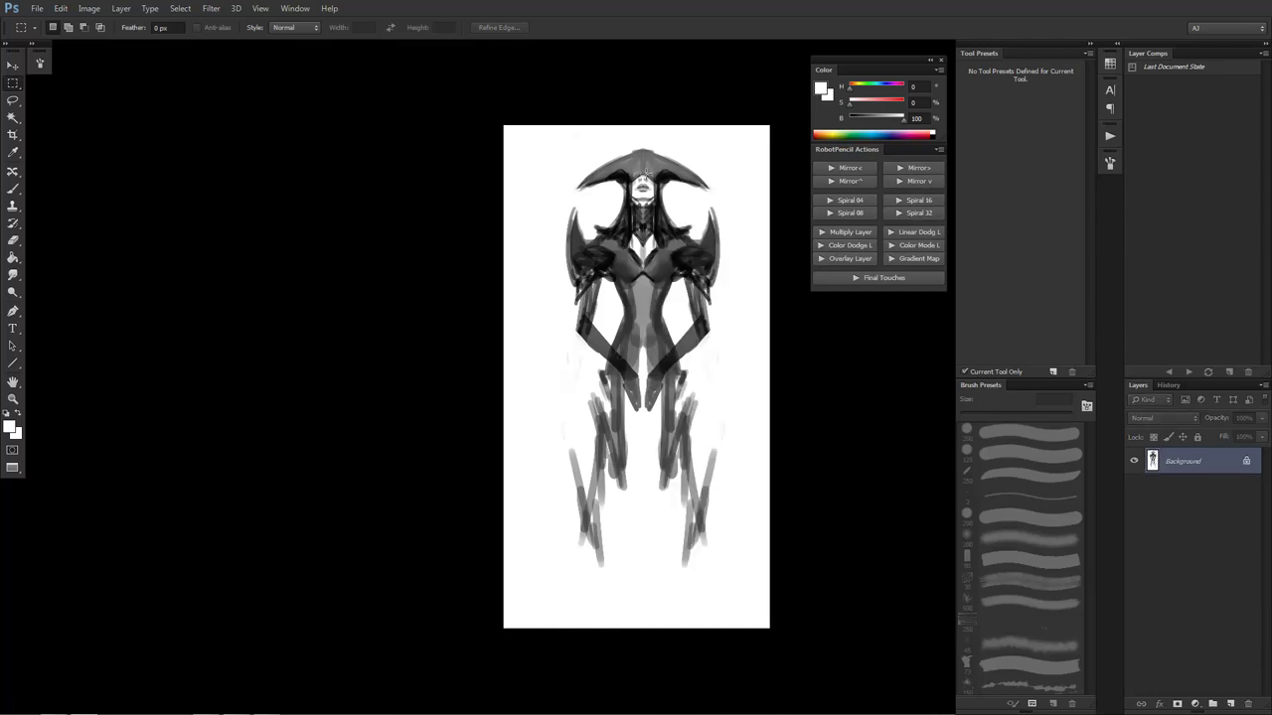
# Darken the light centre of the torso down to the waist with sampled dark grey, using a 700 px brush
pyautogui.press('b')
pyautogui.press('x')
pyautogui.scroll(1, 646, 175)
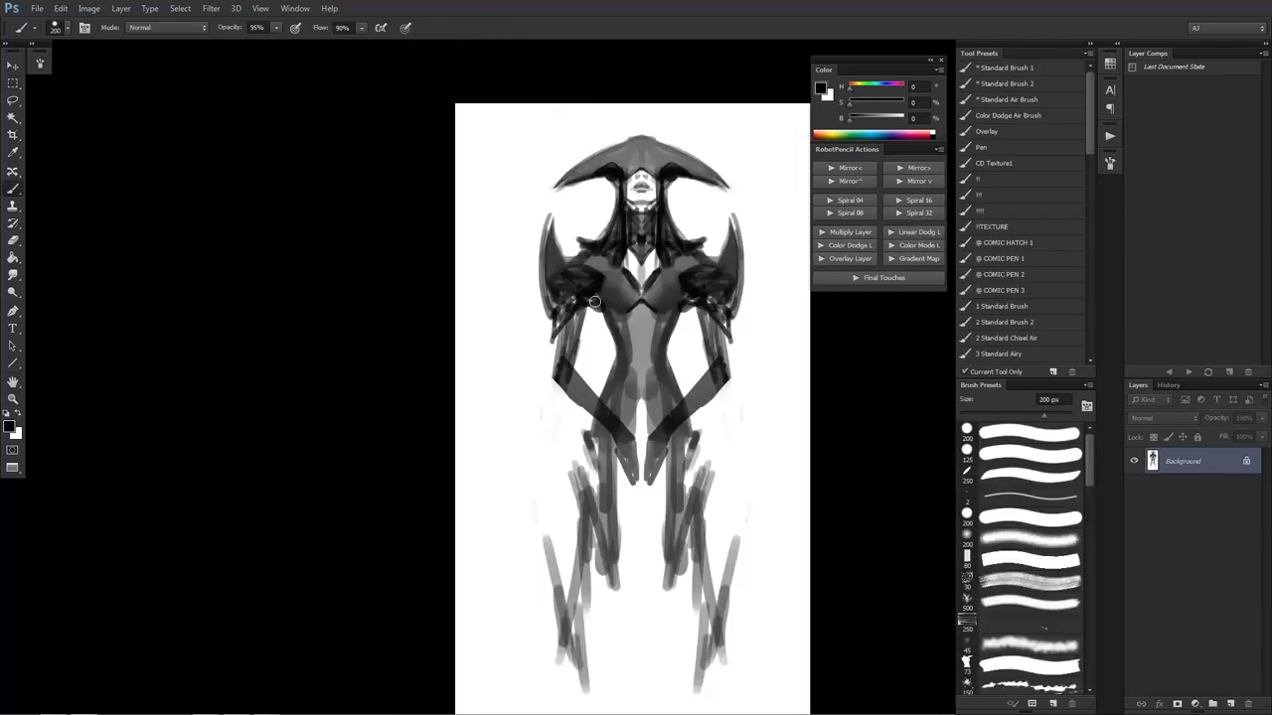
pyautogui.press('[')
pyautogui.press('[')
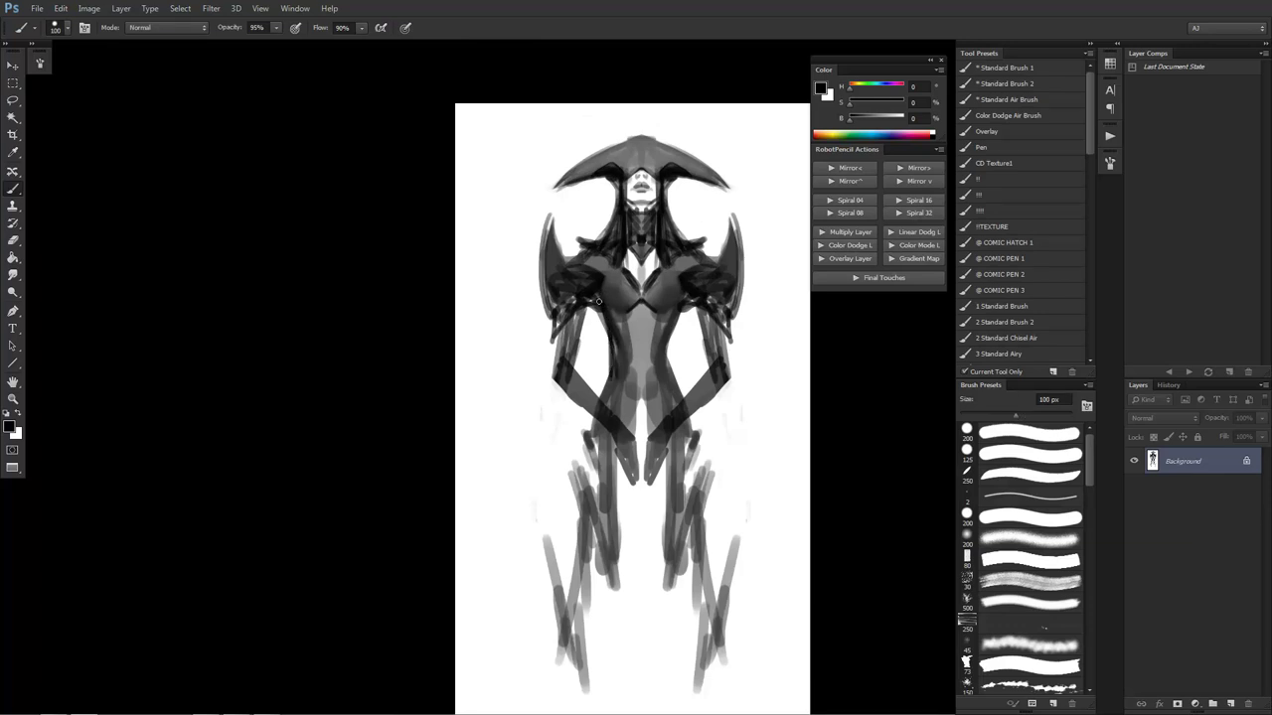
pyautogui.keyDown('alt'); pyautogui.click(617, 337); pyautogui.keyUp('alt')
pyautogui.press(']')
pyautogui.press(']')
pyautogui.press(']')
pyautogui.press(']')
pyautogui.press(']')
pyautogui.press(']')
pyautogui.press(']')
pyautogui.press(']')
pyautogui.press(']')
pyautogui.press(']')
pyautogui.press(']')
pyautogui.keyDown('alt'); pyautogui.click(617, 338); pyautogui.keyUp('alt')
pyautogui.moveTo(620, 336)
pyautogui.mouseDown()
pyautogui.moveTo(641, 348)
pyautogui.moveTo(646, 408)
pyautogui.mouseUp()
# Darken the upper arm and elbow on one side with black strokes, using a 100 px brush
pyautogui.press('[')
pyautogui.press('[')
pyautogui.press('[')
pyautogui.press('[')
pyautogui.press('[')
pyautogui.press('[')
pyautogui.press('[')
pyautogui.press('[')
pyautogui.press('[')
pyautogui.press('[')
pyautogui.keyDown('alt'); pyautogui.click(609, 318); pyautogui.keyUp('alt')
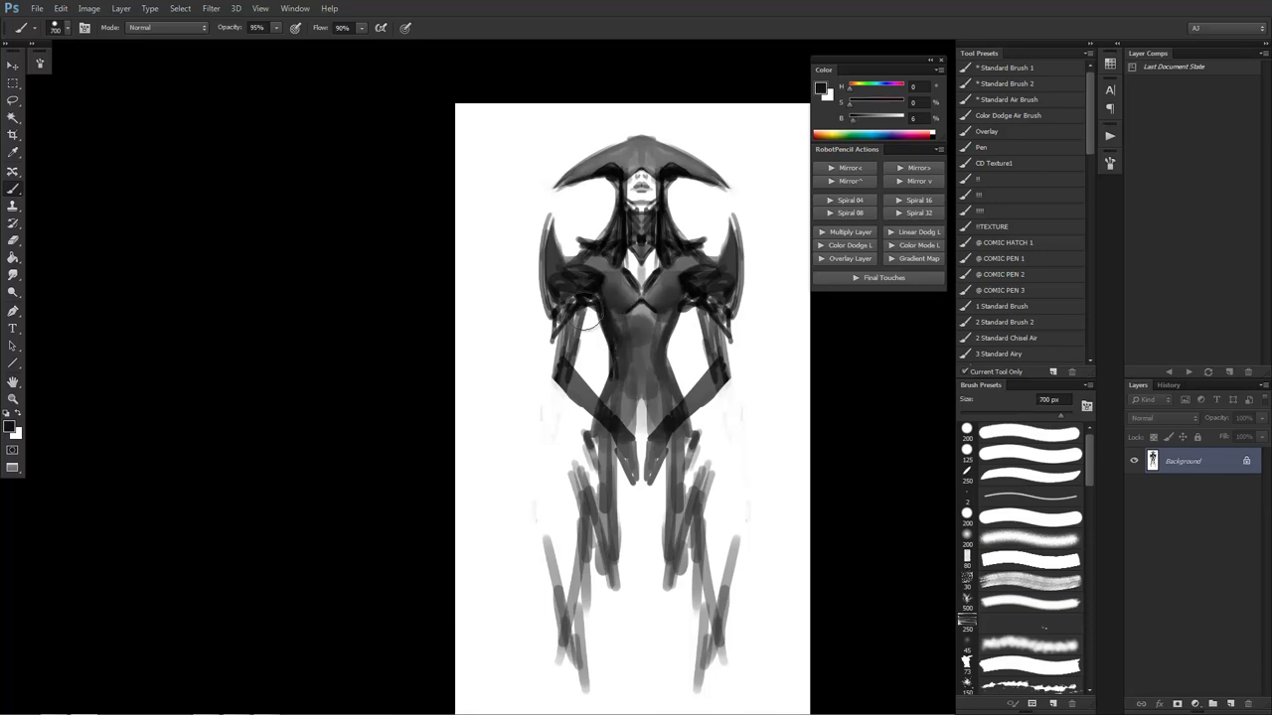
pyautogui.press('[')
pyautogui.moveTo(560, 326); pyautogui.dragTo(553, 378)
pyautogui.moveTo(588, 309)
pyautogui.mouseDown()
pyautogui.moveTo(578, 356)
pyautogui.moveTo(589, 314)
pyautogui.moveTo(566, 377)
pyautogui.mouseUp()
# Define the hand with black strokes and darken the waist contour beside the arm
pyautogui.press('x')
pyautogui.press('x')
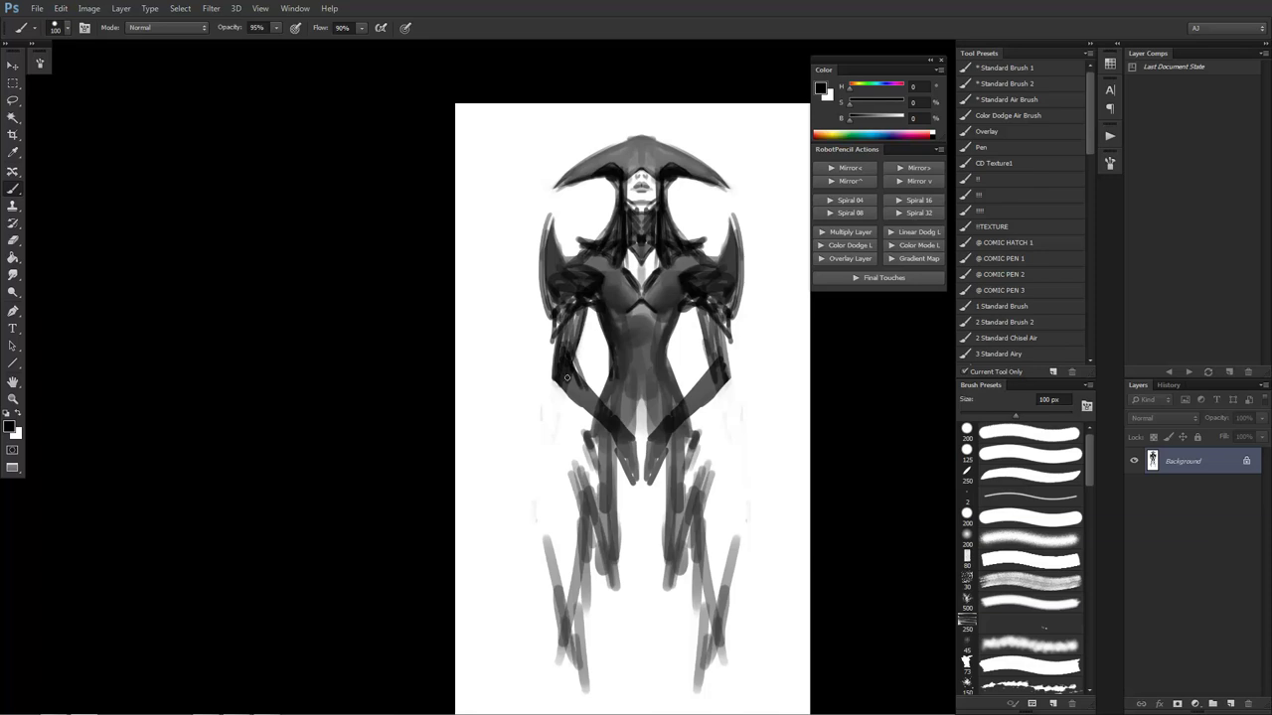
pyautogui.moveTo(634, 442)
pyautogui.mouseDown()
pyautogui.moveTo(636, 497)
pyautogui.moveTo(642, 443)
pyautogui.moveTo(641, 472)
pyautogui.moveTo(631, 451)
pyautogui.mouseUp()
pyautogui.moveTo(609, 348); pyautogui.dragTo(598, 392)
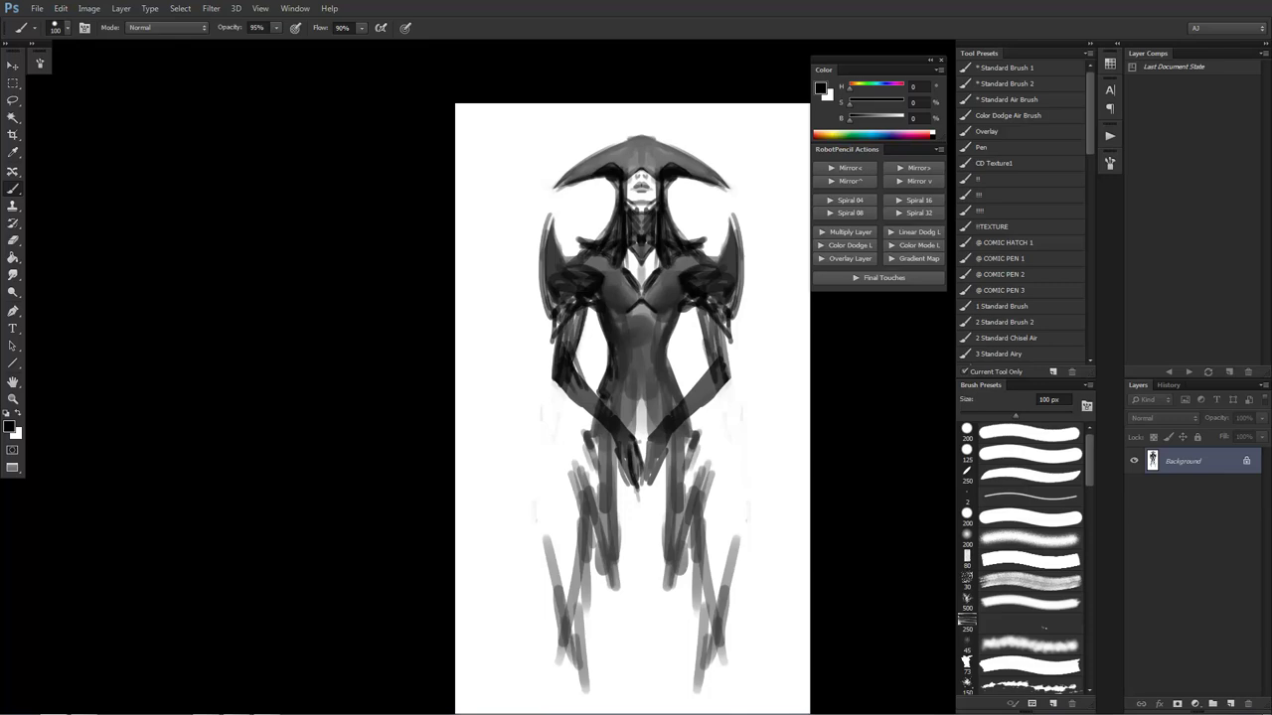
# Switch to the browser to study the Lissandra splash art, and move its window clear of the canvas
pyautogui.hotkey('alt', 'Tab')
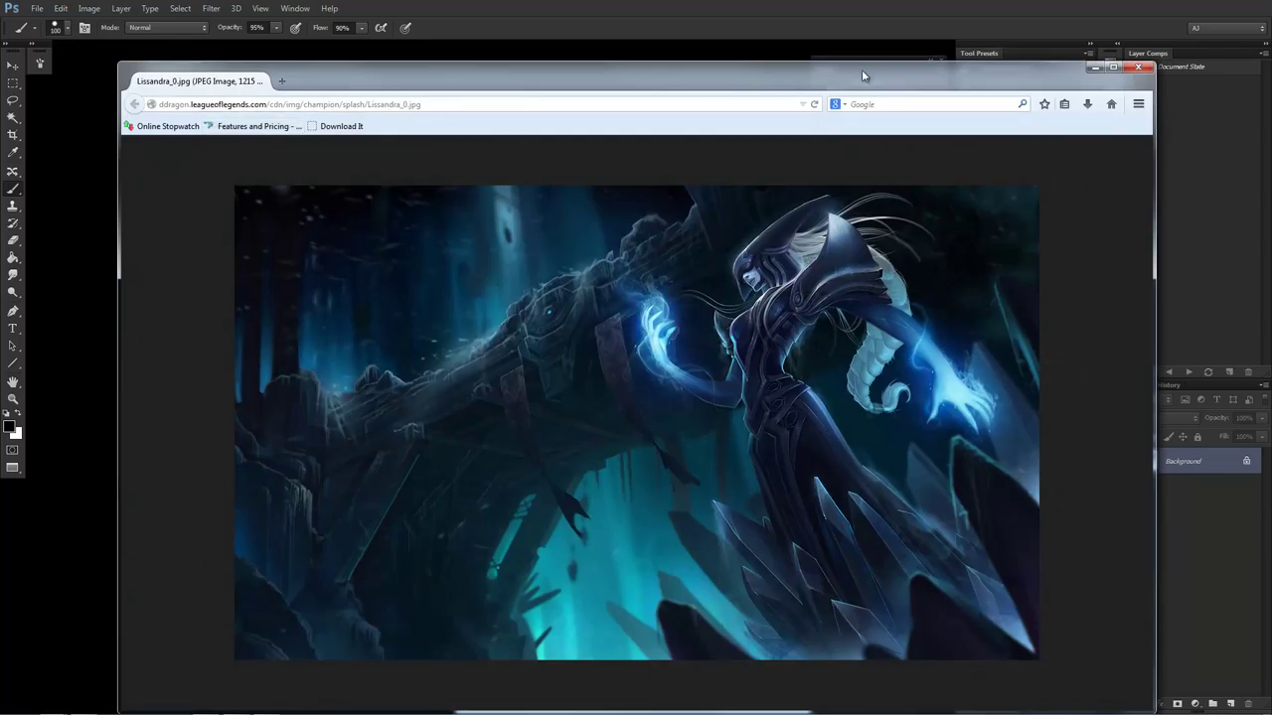
pyautogui.moveTo(861, 81); pyautogui.dragTo(812, 93)
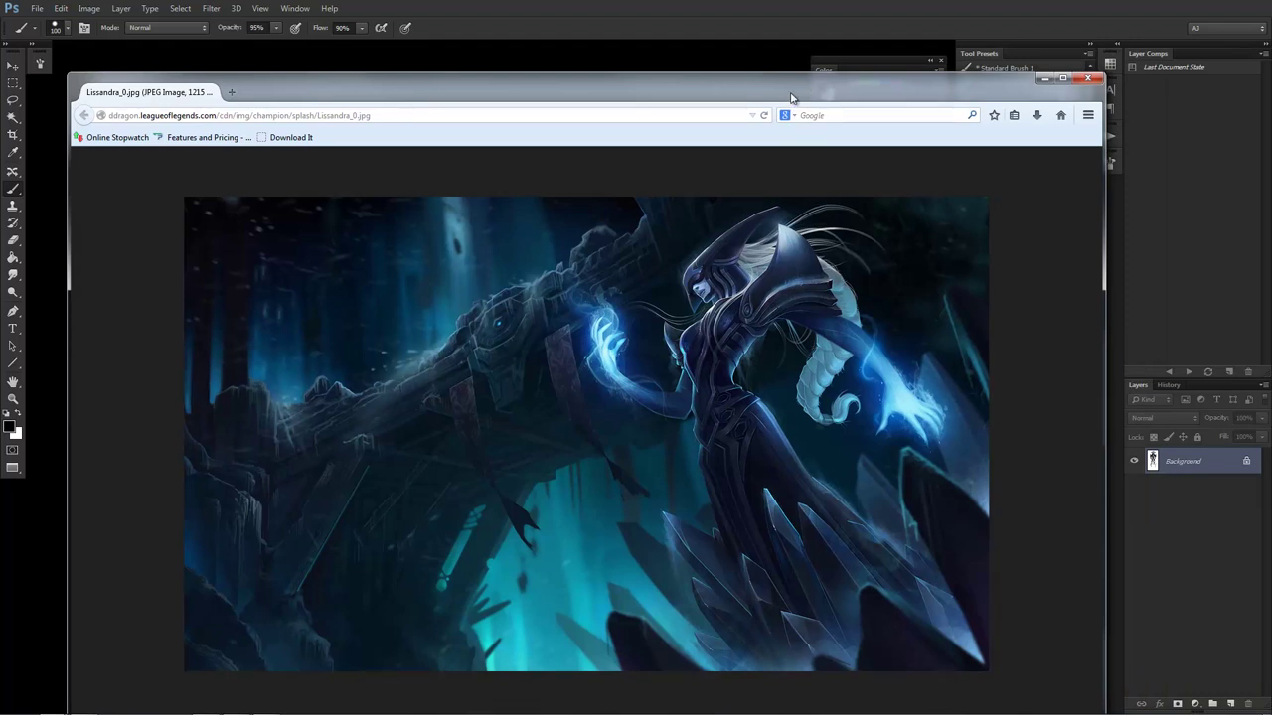
pyautogui.moveTo(792, 96); pyautogui.dragTo(1179, 127)
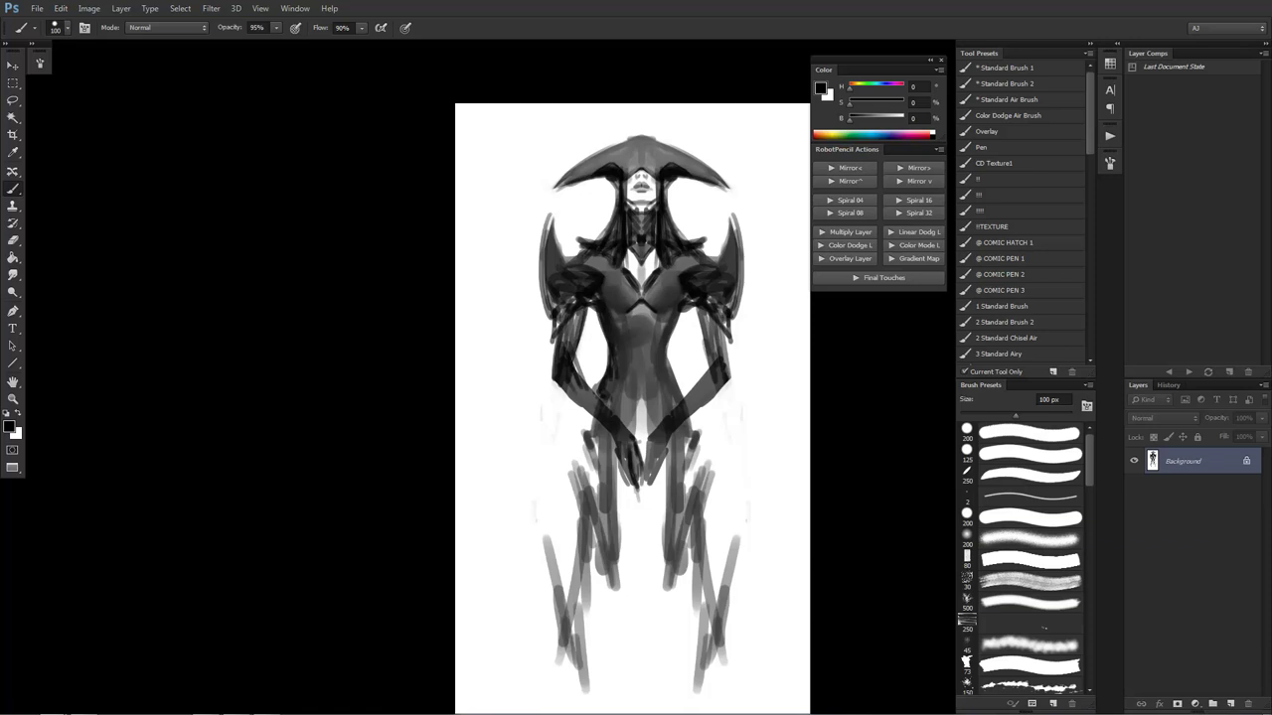
# Touch up the shoulder armour in black and soften the bust line with grey sampled from the chest
pyautogui.moveTo(568, 264); pyautogui.dragTo(555, 229)
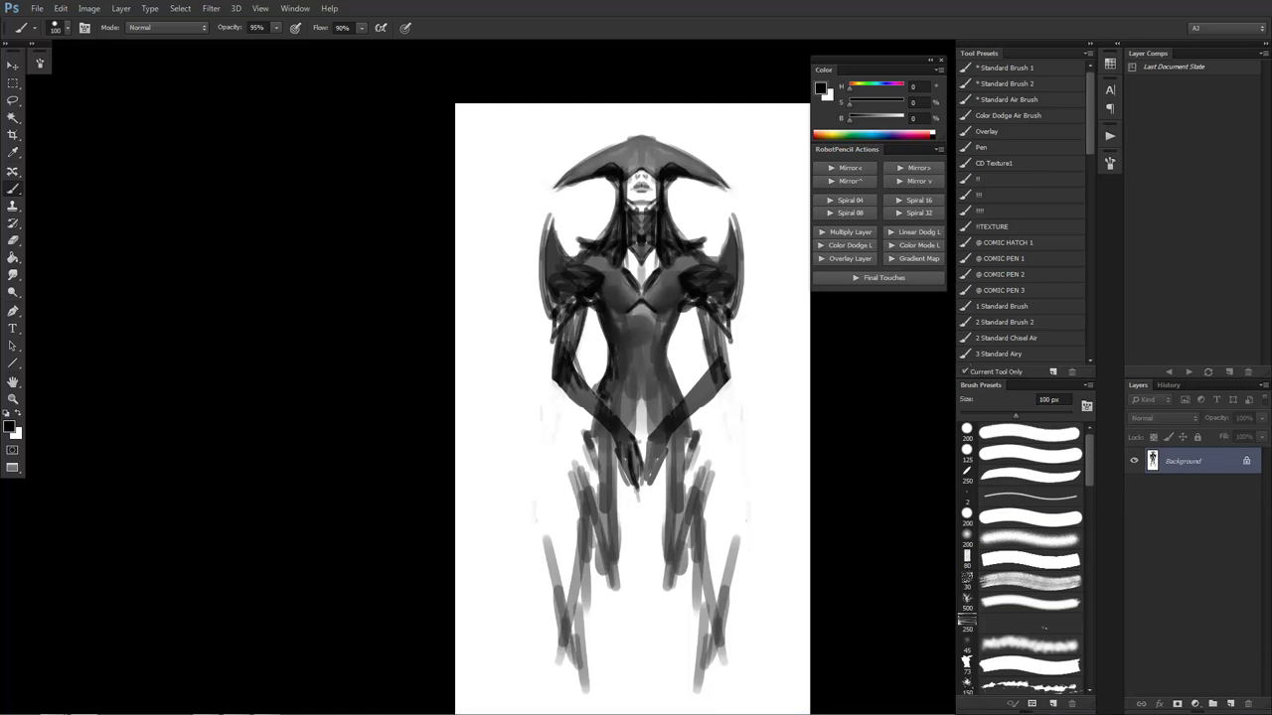
pyautogui.press('[')
pyautogui.keyDown('alt'); pyautogui.click(610, 280); pyautogui.keyUp('alt')
pyautogui.press('x')
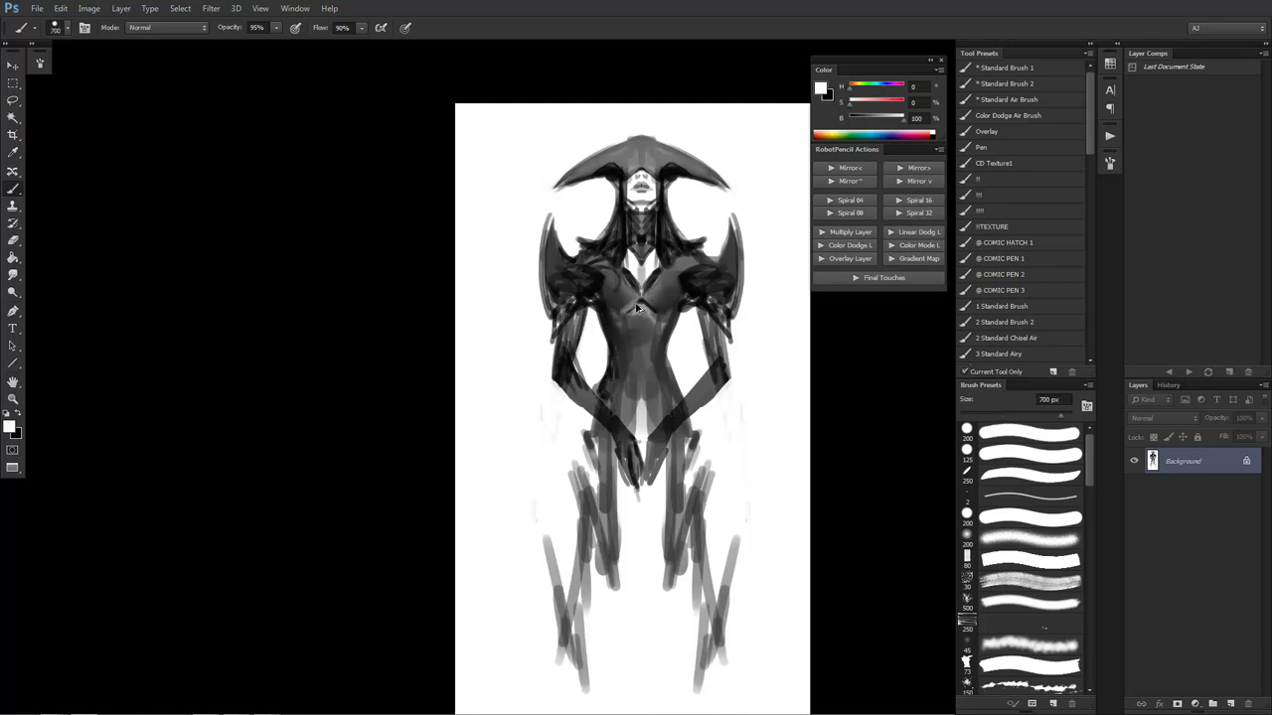
# Reset the colours to black and white and shade beneath the bust with a 600 px brush and sampled greys
pyautogui.press('d')
pyautogui.press(']')
pyautogui.press(']')
pyautogui.press(']')
pyautogui.press(']')
pyautogui.press(']')
pyautogui.press('[')
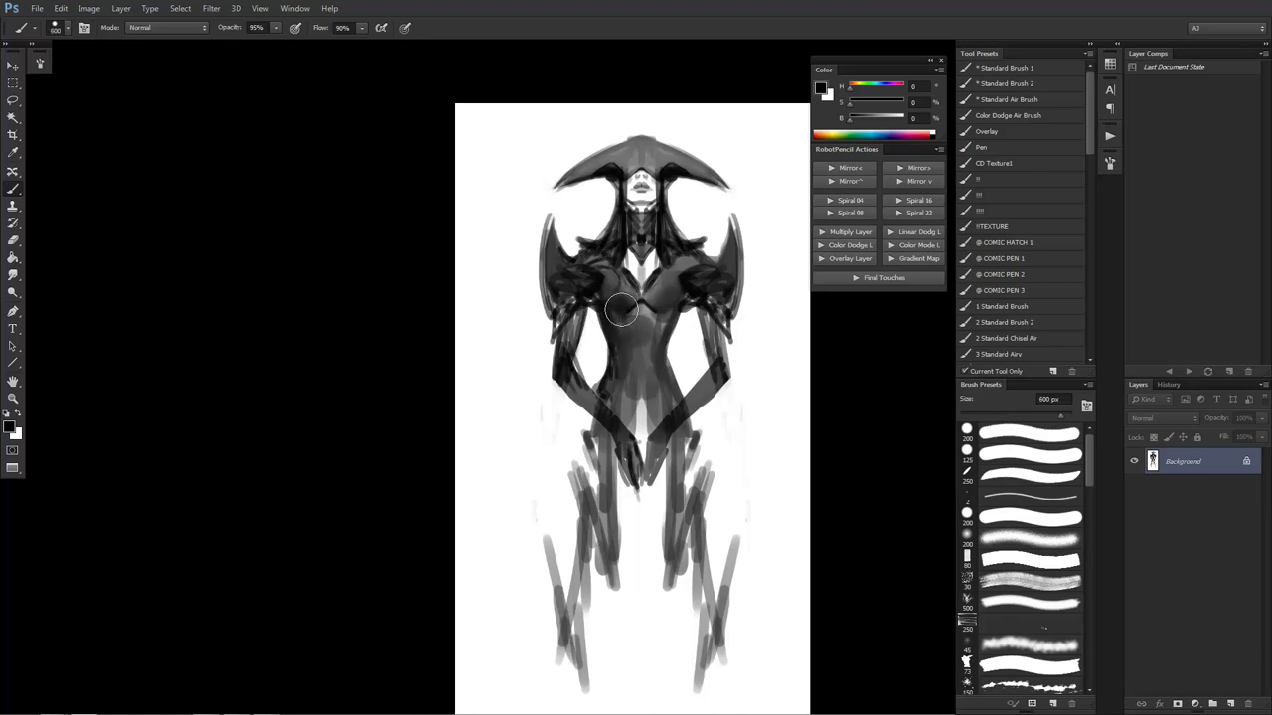
pyautogui.keyDown('alt'); pyautogui.click(608, 310); pyautogui.keyUp('alt')
pyautogui.keyDown('alt'); pyautogui.click(624, 324); pyautogui.keyUp('alt')
# Paint over the remaining bust line with greys sampled from the chest, using a 500 px brush
pyautogui.press('[')
pyautogui.keyDown('alt'); pyautogui.click(648, 303); pyautogui.keyUp('alt')
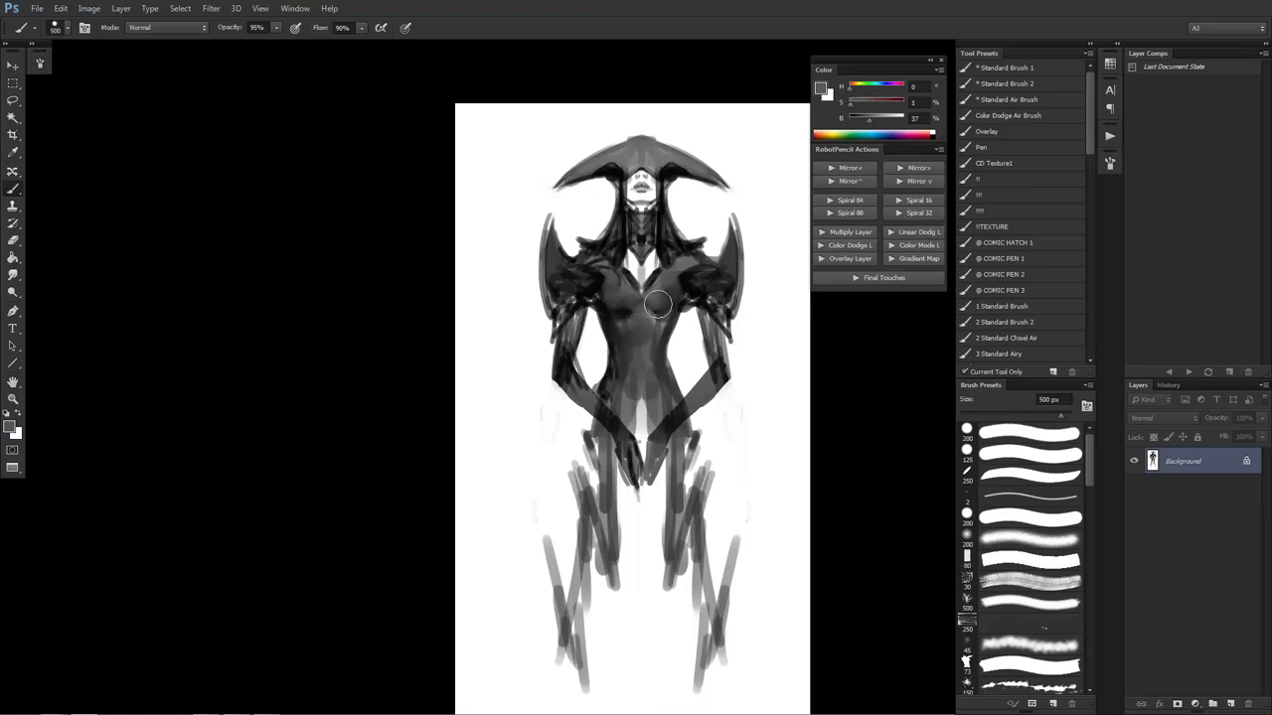
pyautogui.keyDown('alt'); pyautogui.click(648, 300); pyautogui.keyUp('alt')
pyautogui.keyDown('alt'); pyautogui.click(649, 300); pyautogui.keyUp('alt')
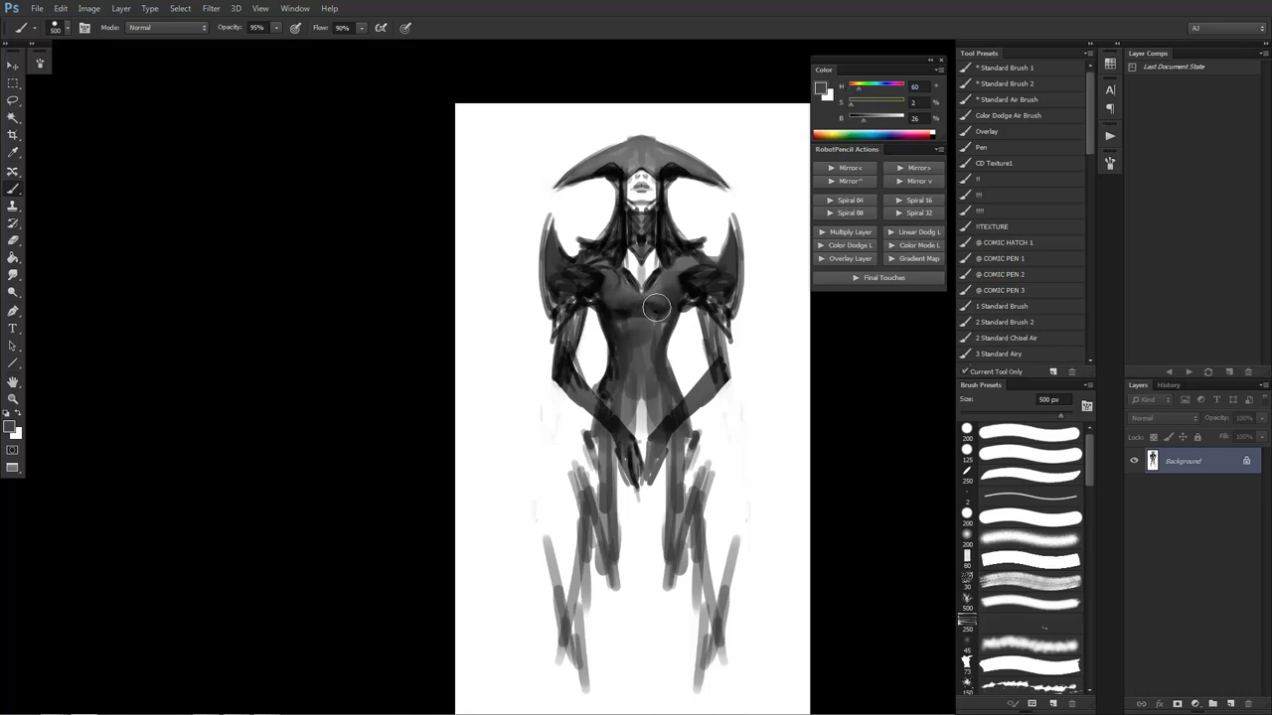
pyautogui.moveTo(628, 306); pyautogui.dragTo(659, 310)
# Smudge the centre of the chest smooth and deepen the shadow under the bust with black
pyautogui.press('r')
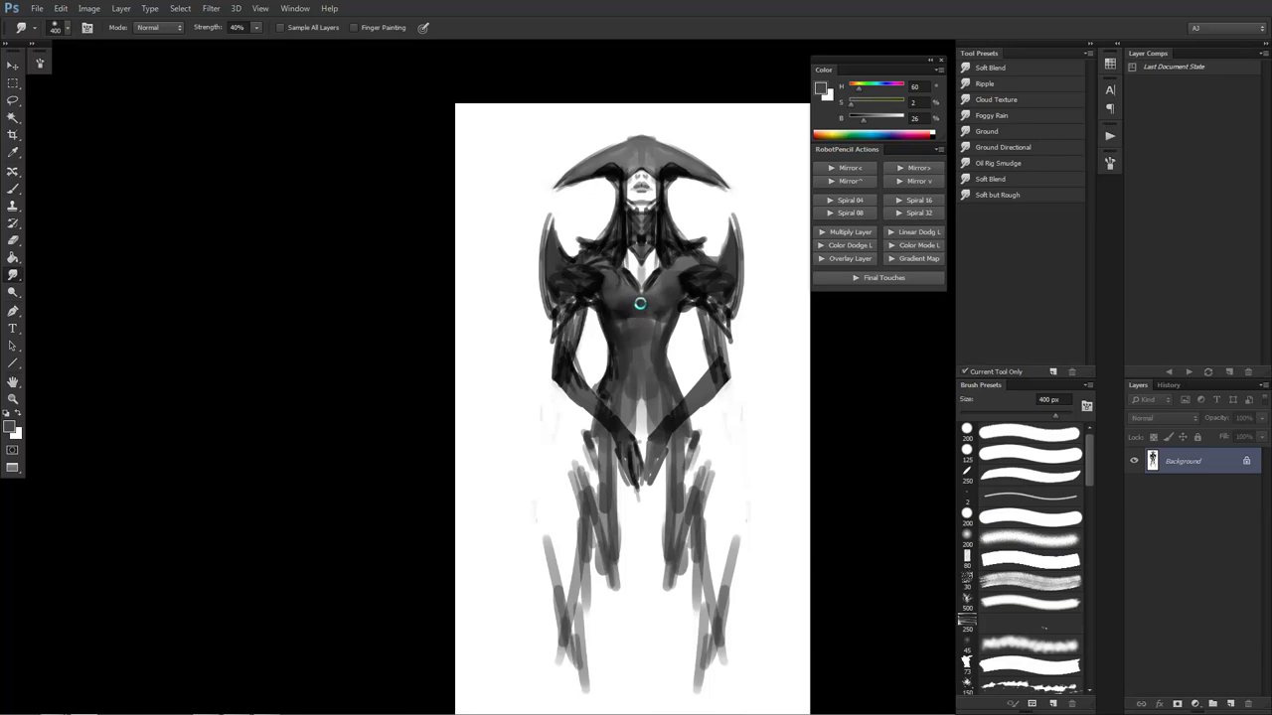
pyautogui.press('b')
pyautogui.press('d')
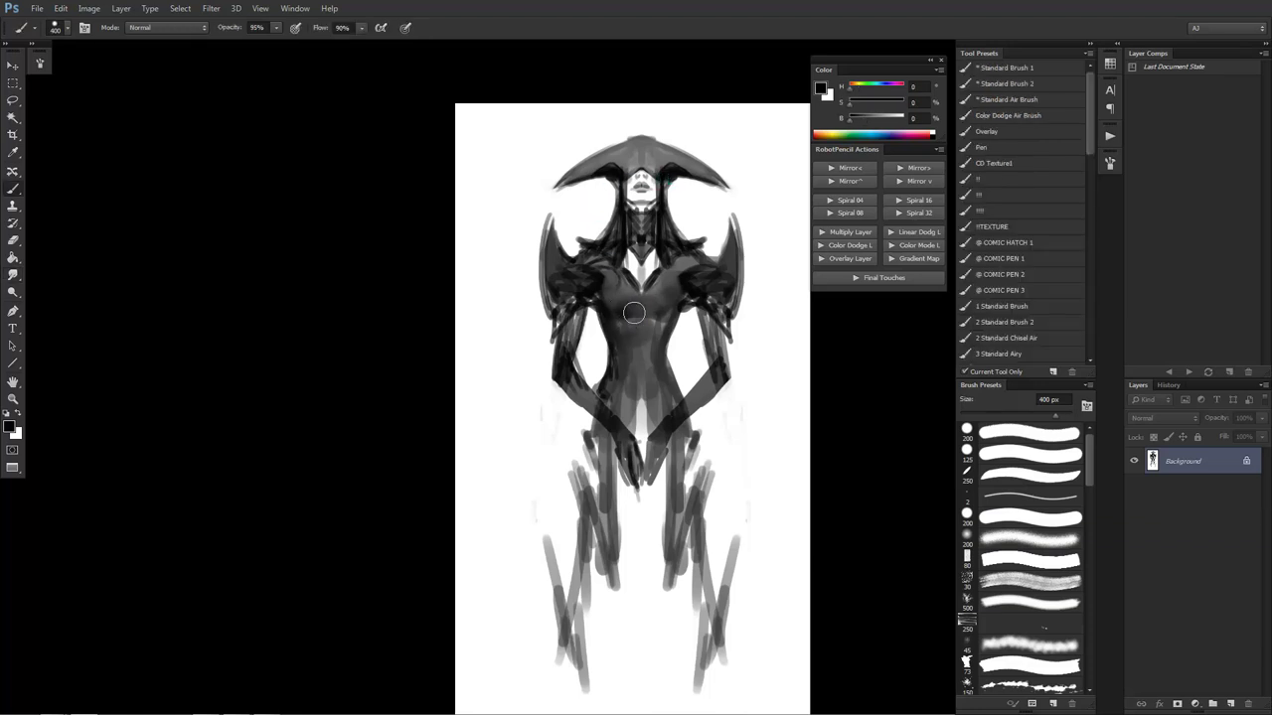
pyautogui.press('[')
pyautogui.press(']')
pyautogui.press(']')
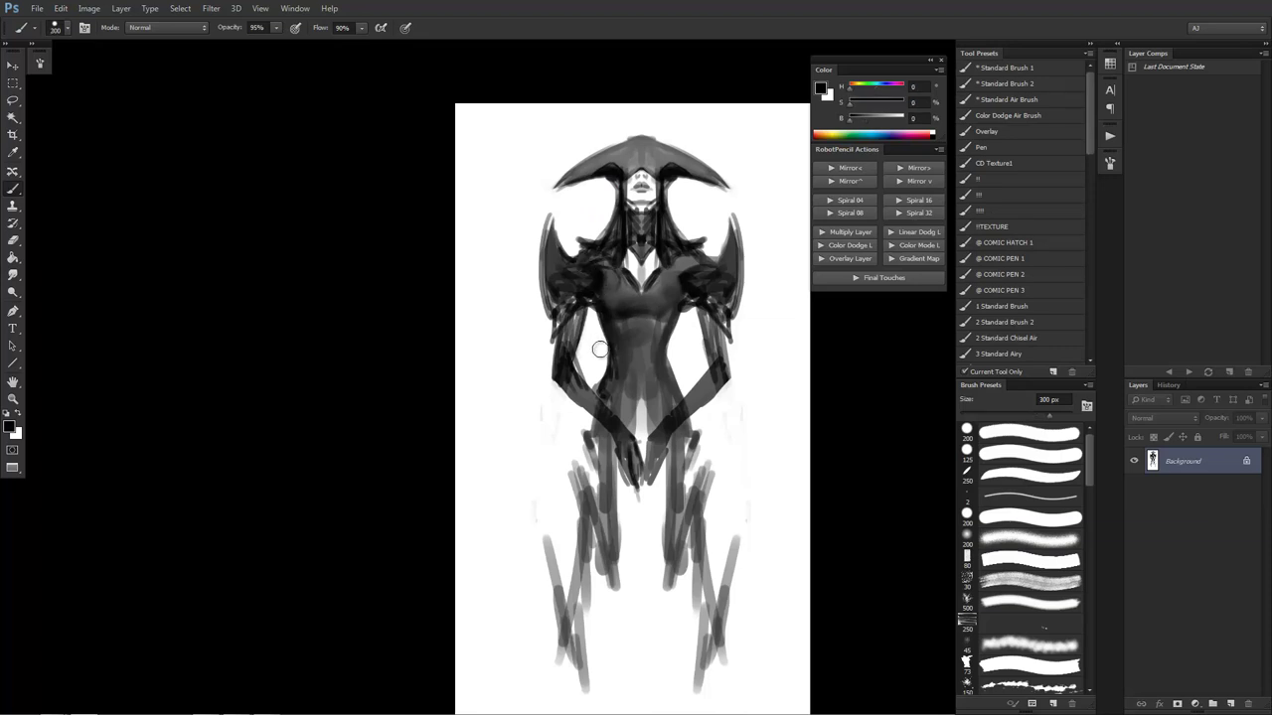
# Shade the midriff below the bust with a 400 px brush, using dark grey sampled from the waist
pyautogui.press(']')
pyautogui.press('[')
pyautogui.press('[')
pyautogui.press('[')
pyautogui.press('[')
pyautogui.press(']')
pyautogui.press(']')
pyautogui.press(']')
pyautogui.press(']')
pyautogui.press(']')
pyautogui.press(']')
pyautogui.keyDown('alt'); pyautogui.click(636, 342); pyautogui.keyUp('alt')
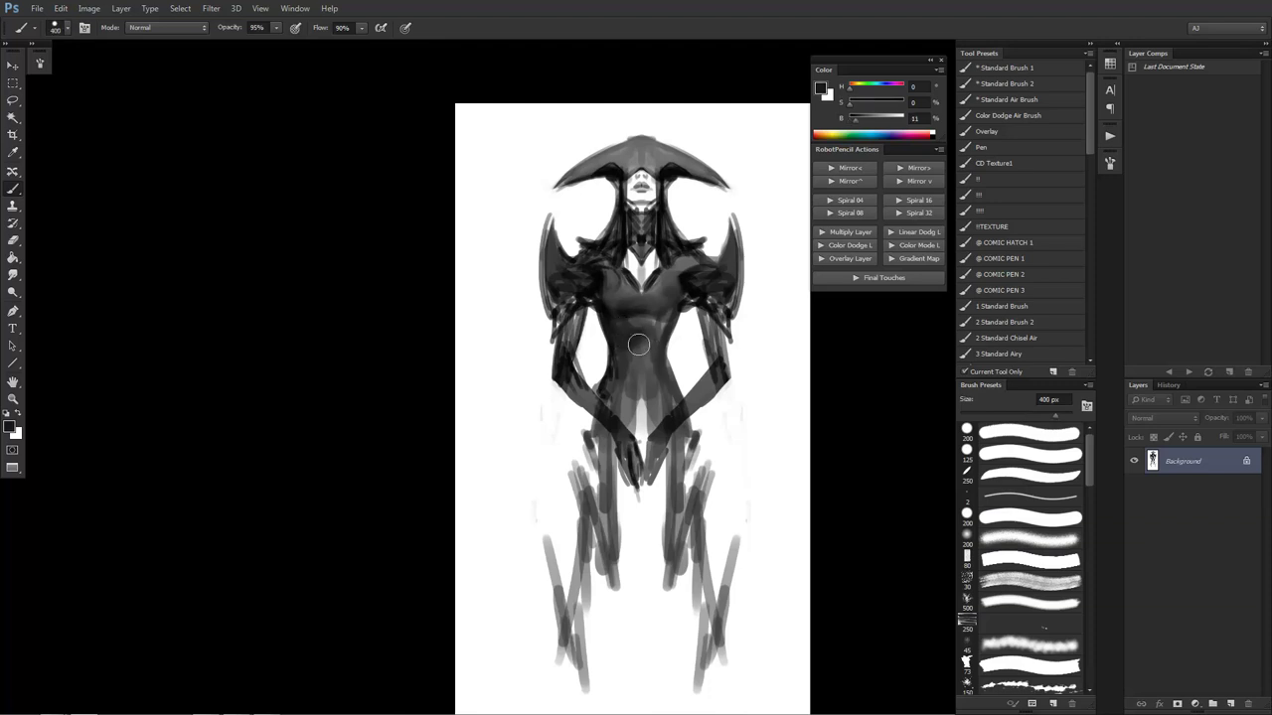
# Blend the waist and fill the pale gap between the forearms with greys sampled from the torso
pyautogui.press('r')
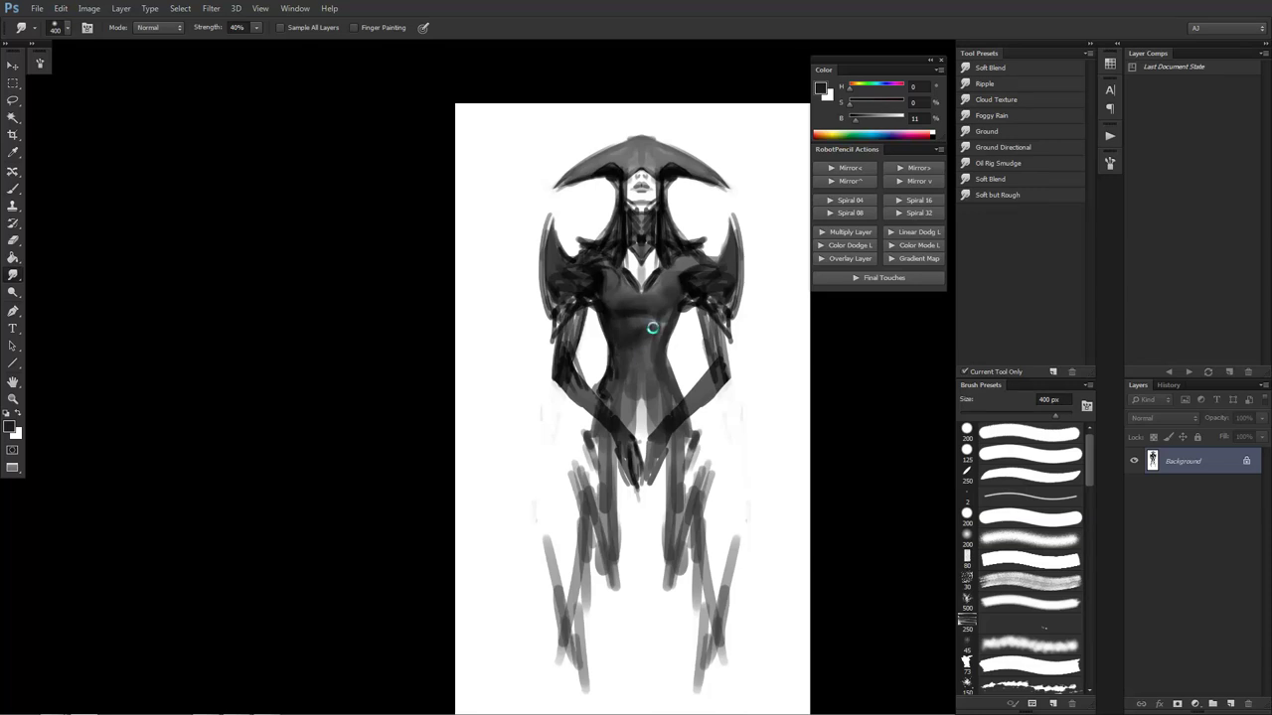
pyautogui.press('b')
pyautogui.keyDown('alt'); pyautogui.click(650, 323); pyautogui.keyUp('alt')
pyautogui.moveTo(659, 337); pyautogui.dragTo(652, 352)
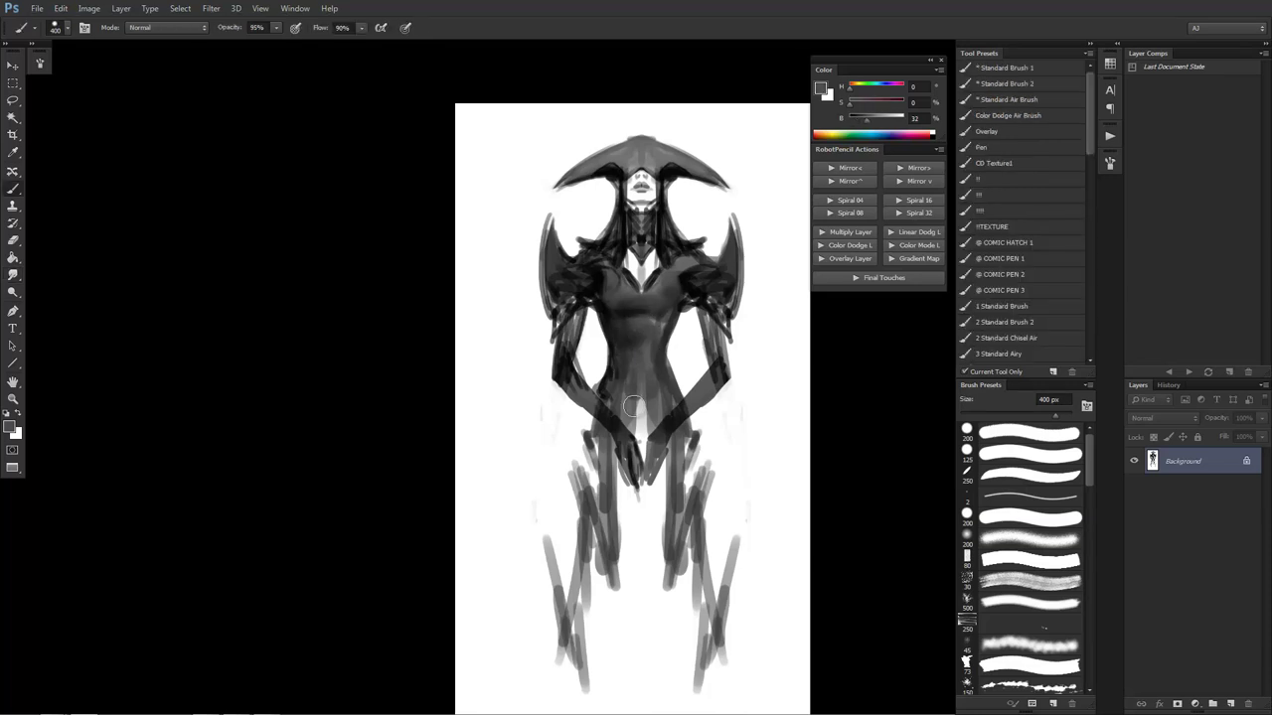
pyautogui.keyDown('alt'); pyautogui.click(635, 345); pyautogui.keyUp('alt')
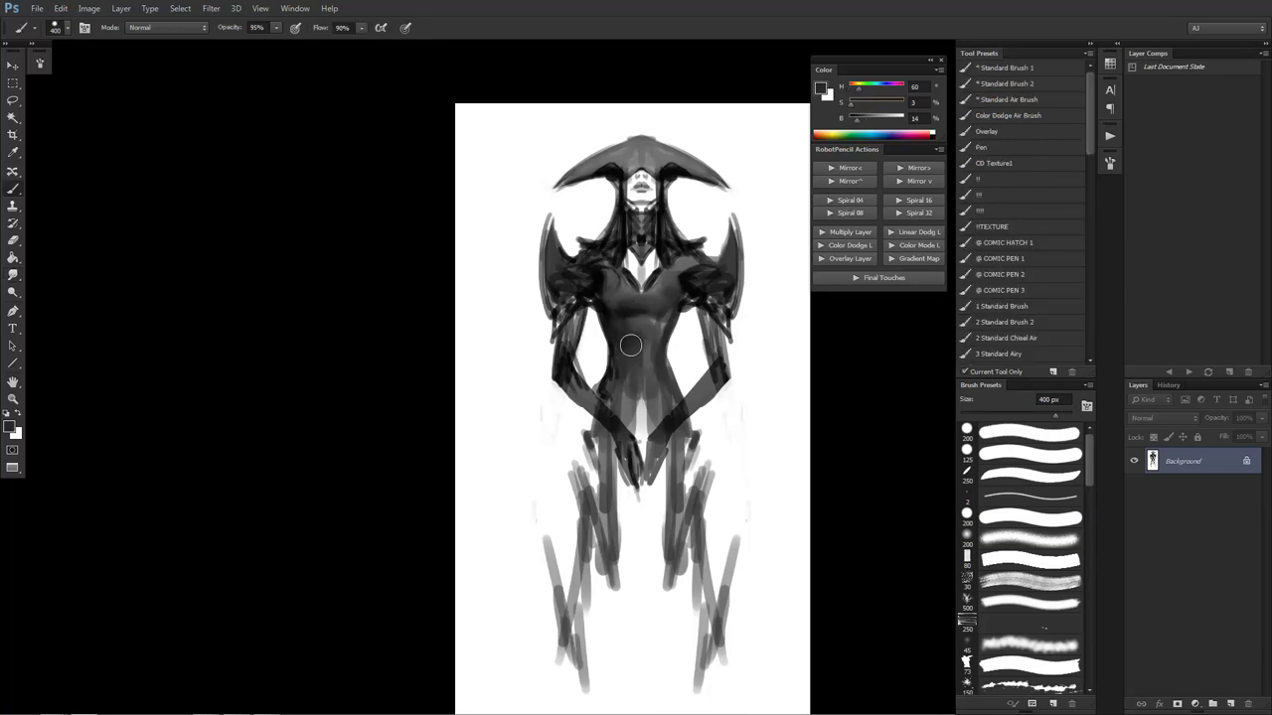
pyautogui.keyDown('alt'); pyautogui.click(646, 381); pyautogui.keyUp('alt')
pyautogui.moveTo(646, 382)
pyautogui.mouseDown()
pyautogui.moveTo(637, 431)
pyautogui.moveTo(610, 474)
pyautogui.mouseUp()
# Rough in the left side of the skirt and tall spikes beside its hem in black
pyautogui.press('z')
pyautogui.keyDown('alt'); pyautogui.click(661, 477); pyautogui.keyUp('alt')
pyautogui.keyDown('alt'); pyautogui.click(660, 492); pyautogui.keyUp('alt')
pyautogui.click(656, 495)
pyautogui.press('b')
pyautogui.press('d')
pyautogui.press('[')
pyautogui.moveTo(620, 404)
pyautogui.mouseDown()
pyautogui.moveTo(602, 451)
pyautogui.moveTo(605, 527)
pyautogui.moveTo(610, 442)
pyautogui.moveTo(615, 575)
pyautogui.moveTo(601, 498)
pyautogui.moveTo(601, 551)
pyautogui.mouseUp()
pyautogui.moveTo(605, 497); pyautogui.dragTo(595, 588)
pyautogui.moveTo(602, 538); pyautogui.dragTo(592, 578)
pyautogui.moveTo(584, 592)
pyautogui.mouseDown()
pyautogui.moveTo(568, 624)
pyautogui.moveTo(619, 553)
pyautogui.moveTo(611, 412)
pyautogui.moveTo(554, 453)
pyautogui.mouseUp()
pyautogui.moveTo(519, 360)
pyautogui.mouseDown()
pyautogui.moveTo(541, 458)
pyautogui.moveTo(528, 435)
pyautogui.moveTo(524, 362)
pyautogui.moveTo(564, 549)
pyautogui.moveTo(527, 423)
pyautogui.mouseUp()
pyautogui.moveTo(553, 481)
pyautogui.mouseDown()
pyautogui.moveTo(582, 504)
pyautogui.moveTo(588, 427)
pyautogui.mouseUp()
# Fill the centre of the skirt and its spreading base with broad black strokes, using a larger brush
pyautogui.press(']')
pyautogui.press(']')
pyautogui.press(']')
pyautogui.press(']')
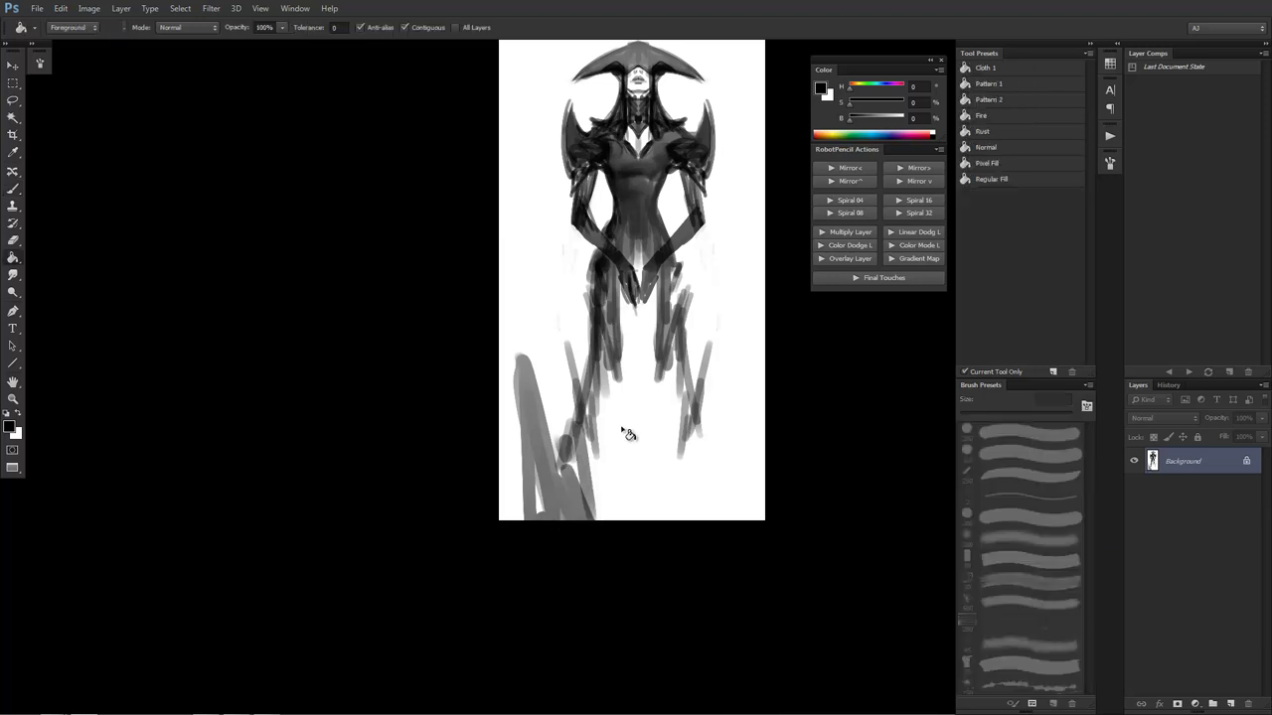
pyautogui.moveTo(631, 285)
pyautogui.mouseDown()
pyautogui.moveTo(636, 261)
pyautogui.moveTo(626, 403)
pyautogui.mouseUp()
pyautogui.press(']')
pyautogui.press(']')
pyautogui.press(']')
pyautogui.press(']')
pyautogui.press(']')
pyautogui.moveTo(594, 449)
pyautogui.mouseDown()
pyautogui.moveTo(621, 406)
pyautogui.moveTo(622, 541)
pyautogui.moveTo(635, 403)
pyautogui.moveTo(624, 539)
pyautogui.moveTo(587, 474)
pyautogui.moveTo(589, 517)
pyautogui.moveTo(580, 495)
pyautogui.moveTo(549, 503)
pyautogui.moveTo(549, 522)
pyautogui.moveTo(553, 428)
pyautogui.moveTo(559, 537)
pyautogui.moveTo(574, 549)
pyautogui.moveTo(545, 504)
pyautogui.moveTo(536, 529)
pyautogui.moveTo(500, 474)
pyautogui.mouseUp()
pyautogui.press('[')
pyautogui.press('[')
pyautogui.press('[')
pyautogui.press('[')
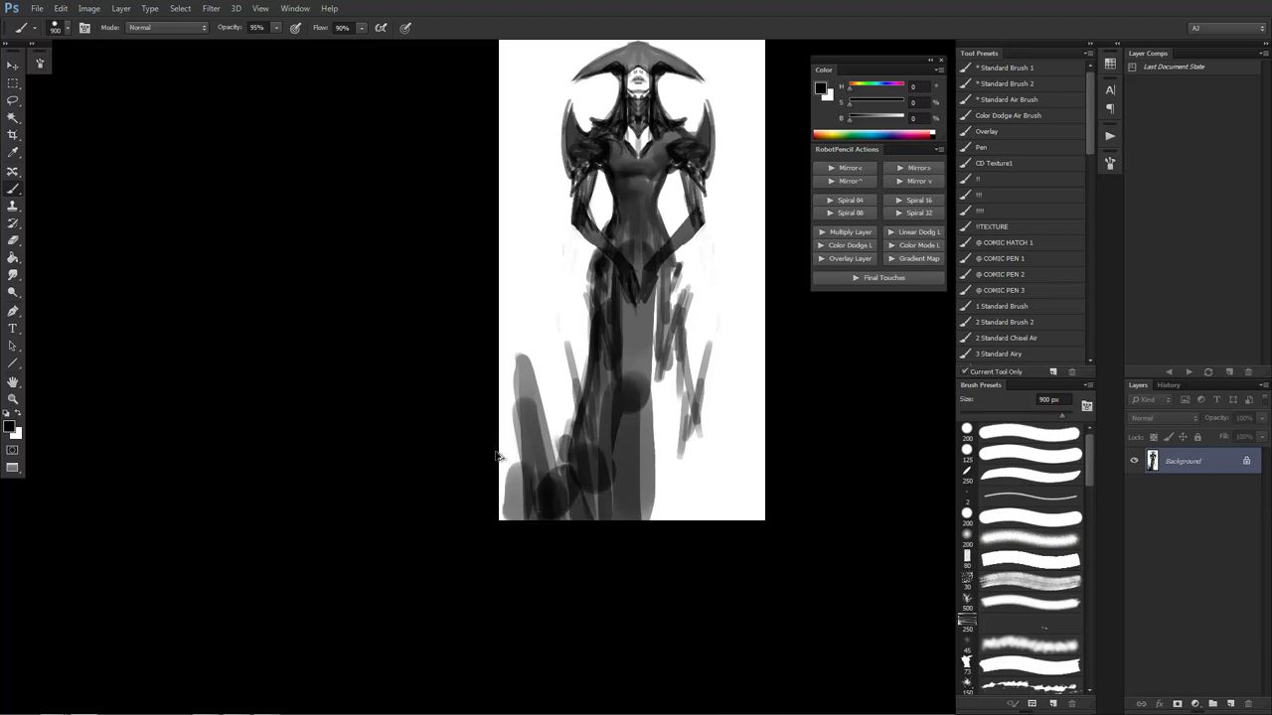
# Resize the image to 4000 pixels wide, keeping its proportions
pyautogui.hotkey('ctrl', 'alt', 'i')
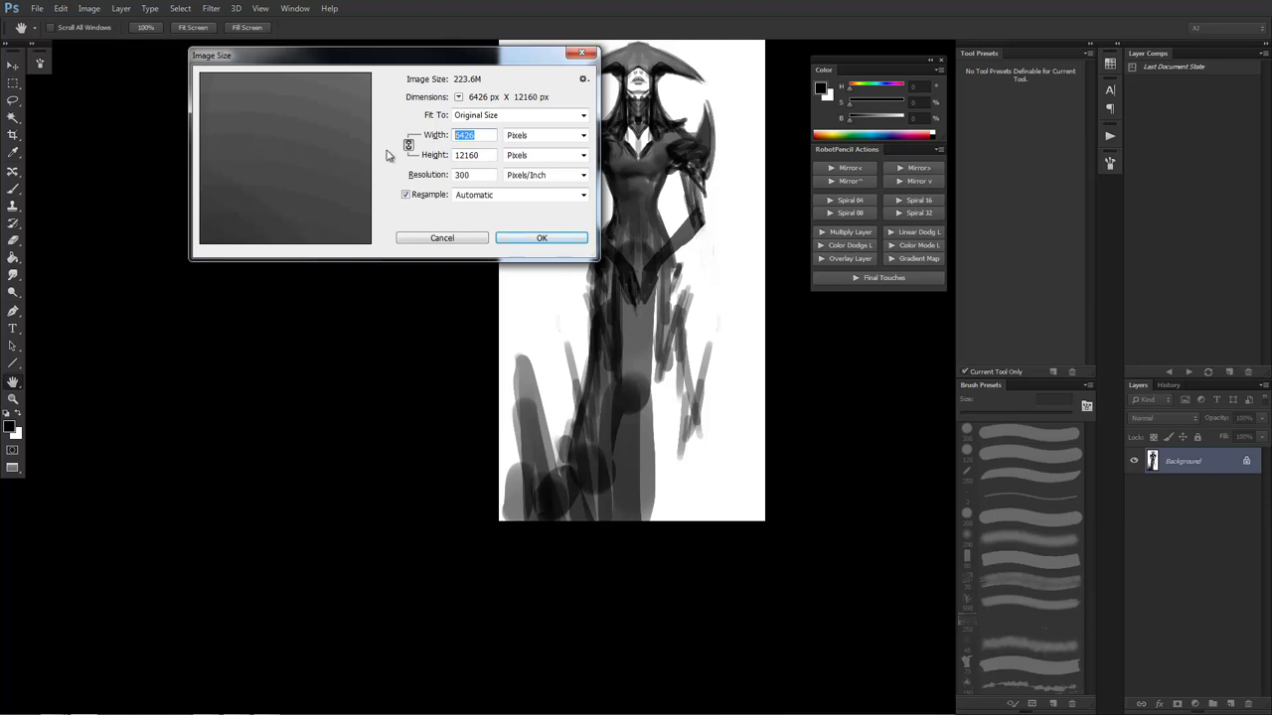
pyautogui.write('4000')
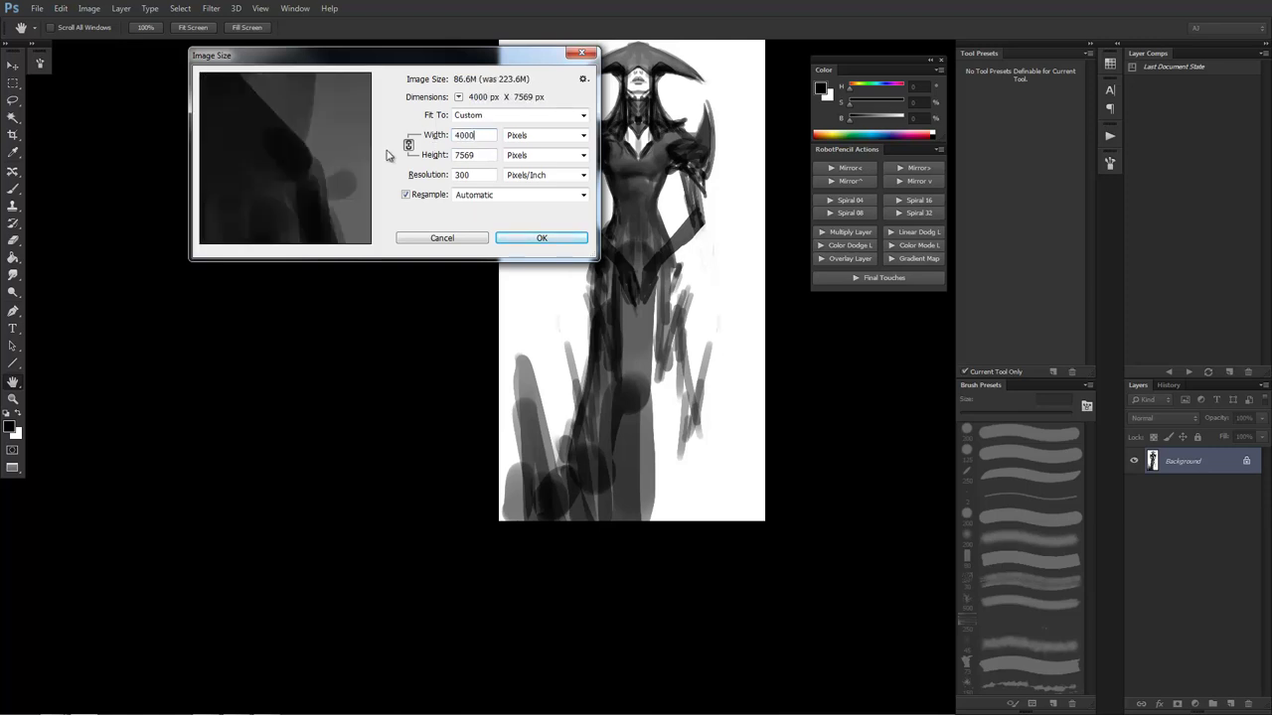
pyautogui.press('Return')
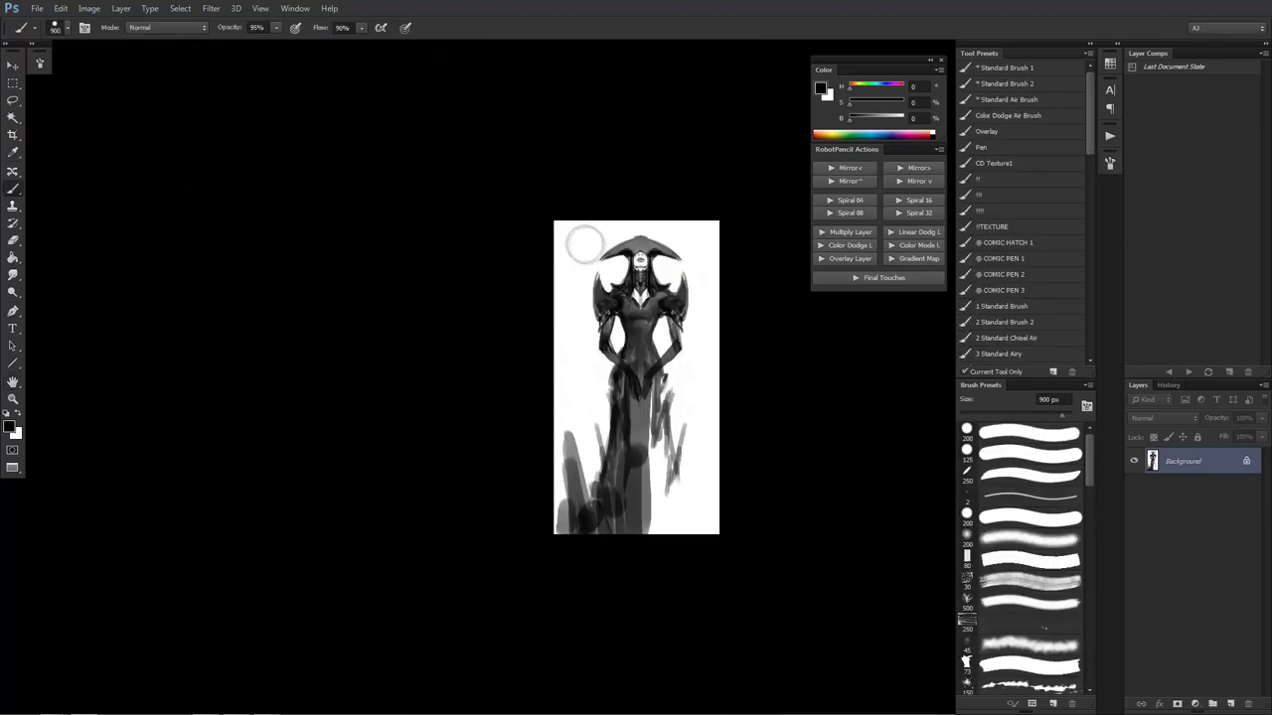
# Set the image resolution to 72 pixels/inch while keeping the width at 4000 pixels
pyautogui.press('z')
pyautogui.click(655, 349)
pyautogui.click(654, 350)
pyautogui.press('b')
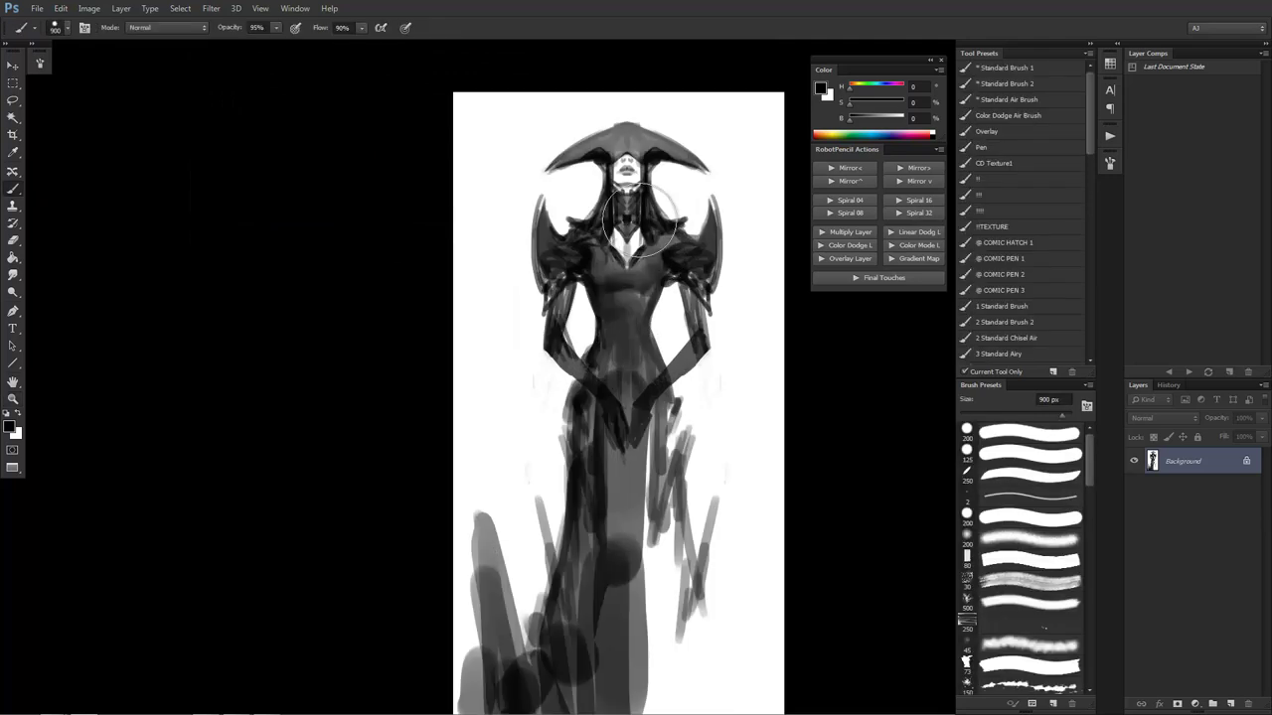
pyautogui.hotkey('ctrl', 'alt', 'i')
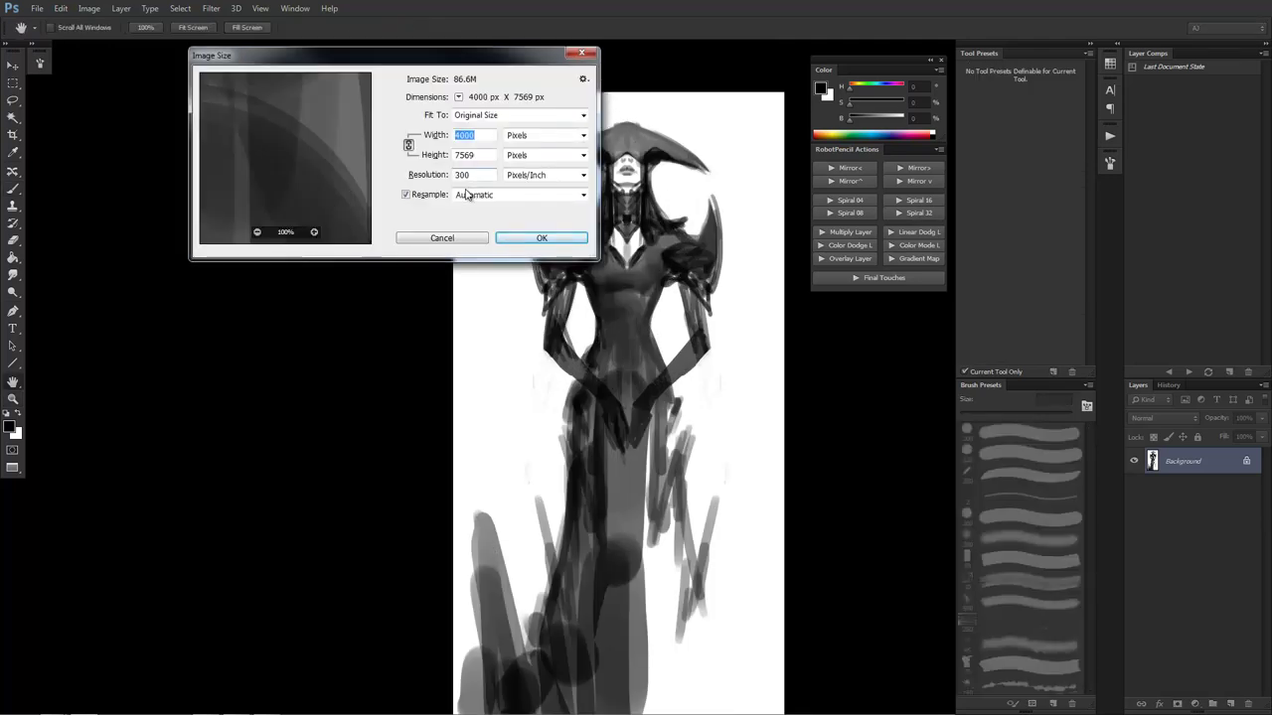
pyautogui.press('Tab')
pyautogui.press('Tab')
pyautogui.write('72')
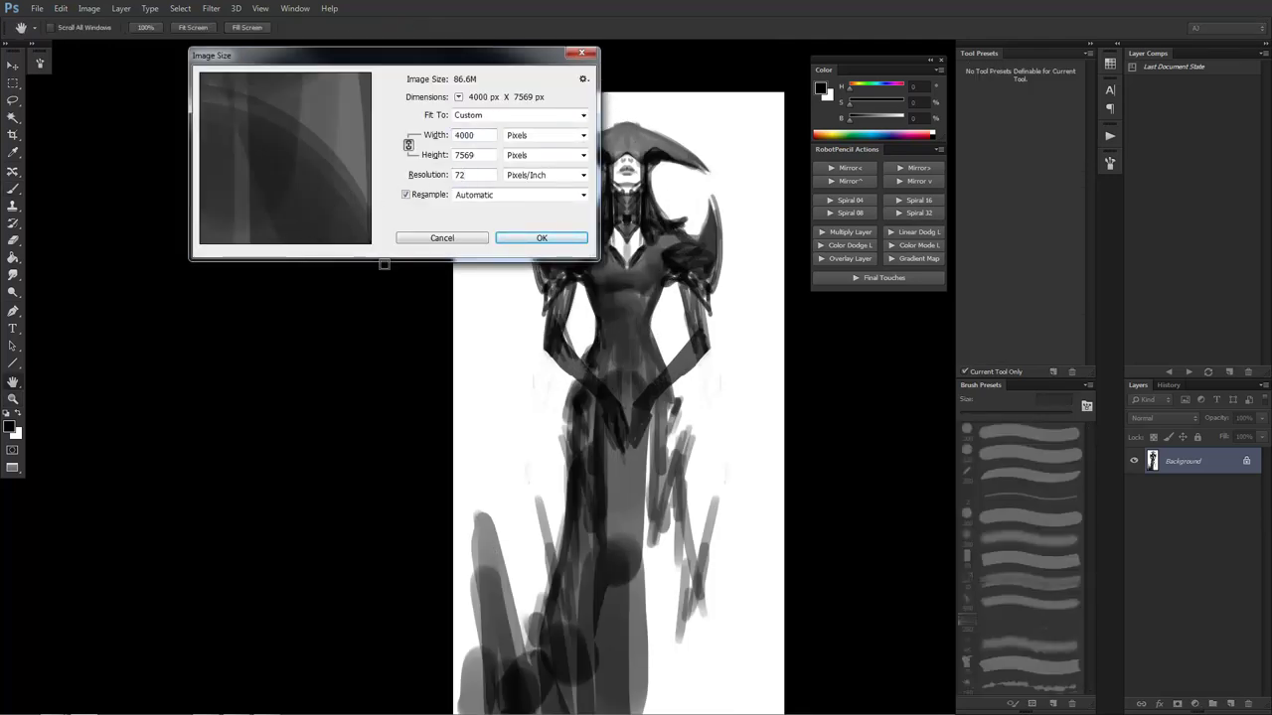
pyautogui.click(539, 239)
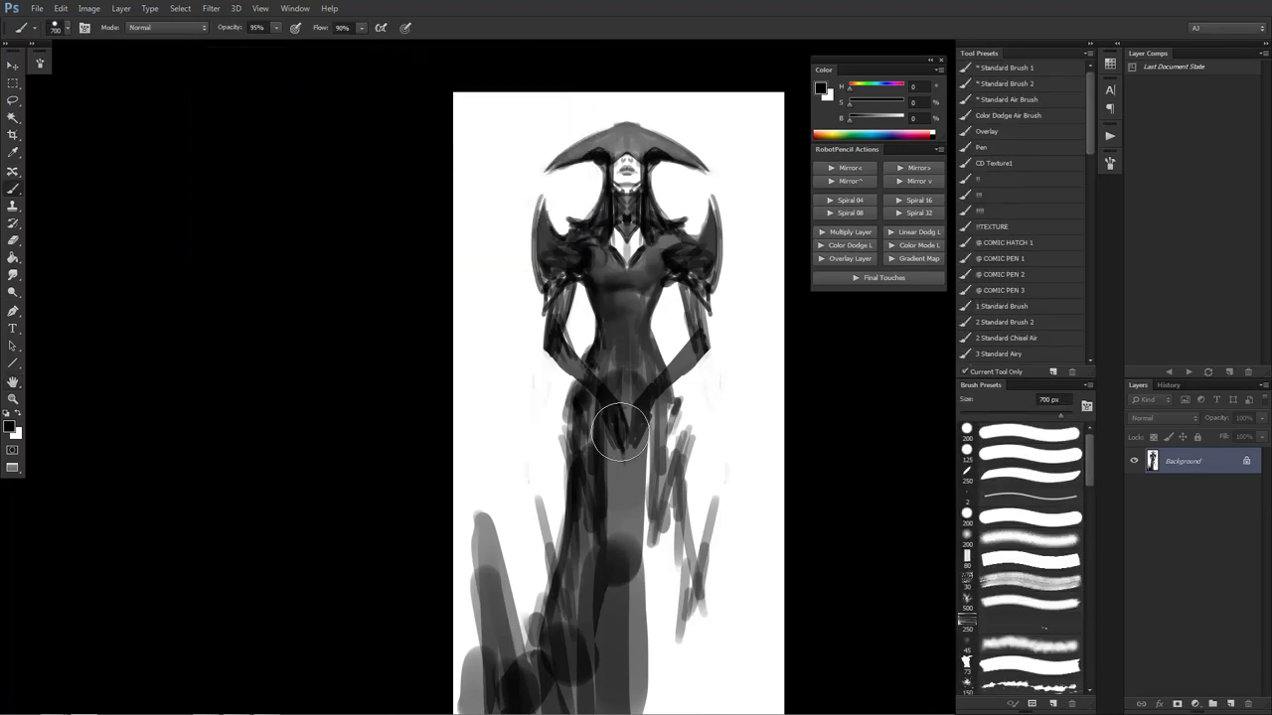
# Darken the lower skirt down to the hem in black with a 500 px brush
pyautogui.press('[')
pyautogui.press('[')
pyautogui.scroll(-3, 596, 577)
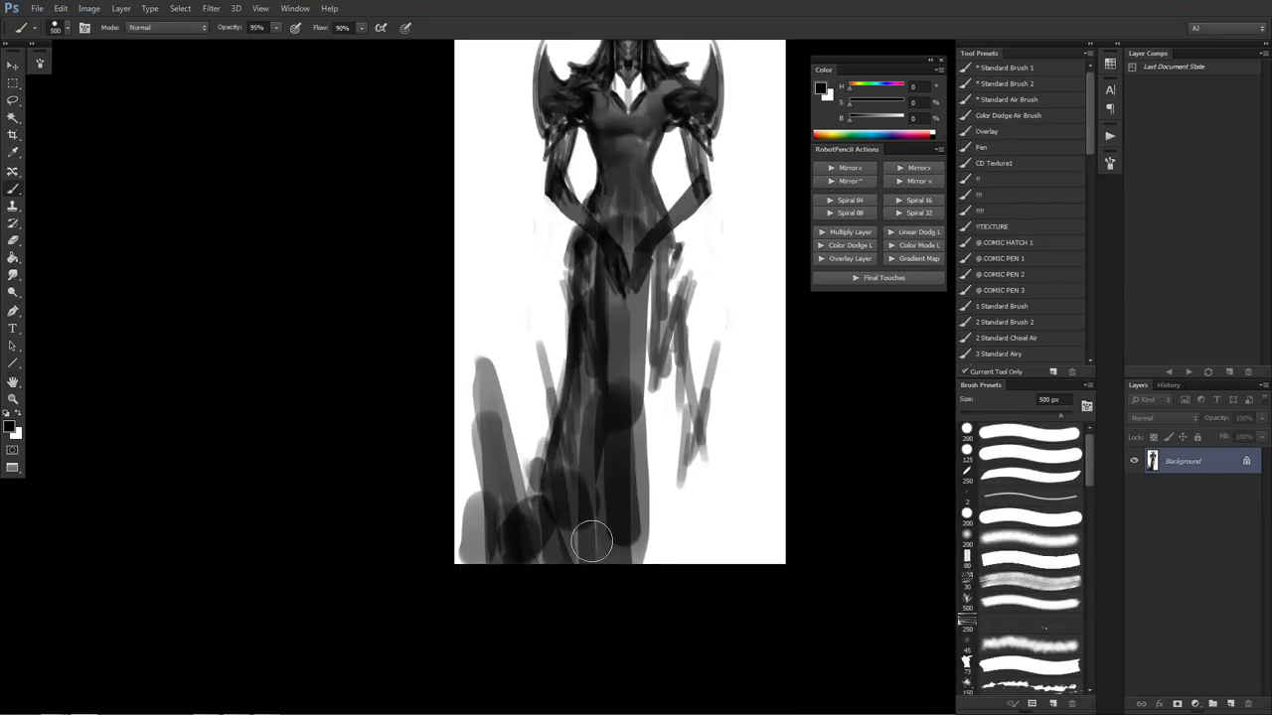
pyautogui.moveTo(593, 445); pyautogui.dragTo(576, 577)
# Paint a pointed, jagged fold along the skirt's left edge in black with a smaller brush
pyautogui.press('[')
pyautogui.press('[')
pyautogui.press('[')
pyautogui.press('[')
pyautogui.moveTo(545, 356); pyautogui.dragTo(566, 429)
pyautogui.moveTo(555, 381)
pyautogui.mouseDown()
pyautogui.moveTo(553, 431)
pyautogui.moveTo(545, 424)
pyautogui.moveTo(552, 442)
pyautogui.moveTo(566, 469)
pyautogui.mouseUp()
# Draw jagged ruffles at the figure's left-side hip in black with a 50 px brush
pyautogui.press('[')
pyautogui.press('[')
pyautogui.press('[')
pyautogui.press('[')
pyautogui.press('[')
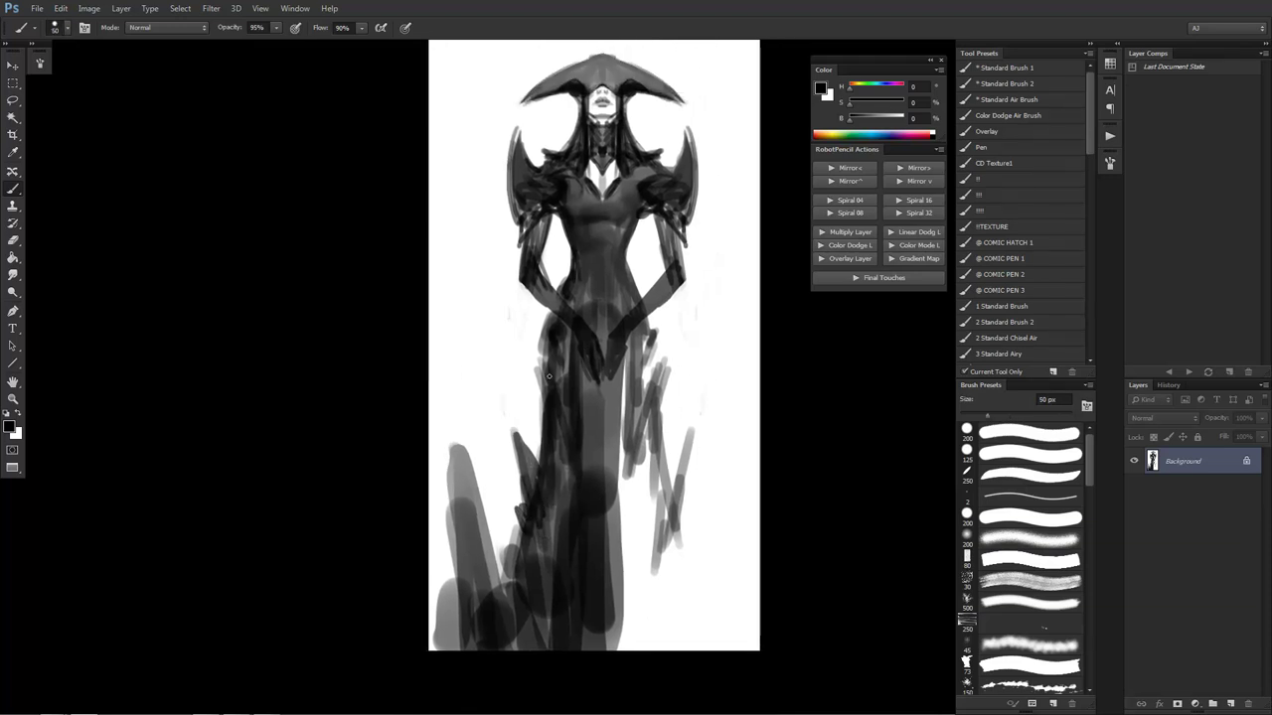
pyautogui.moveTo(548, 314)
pyautogui.mouseDown()
pyautogui.moveTo(530, 392)
pyautogui.moveTo(536, 381)
pyautogui.moveTo(546, 397)
pyautogui.moveTo(553, 362)
pyautogui.mouseUp()
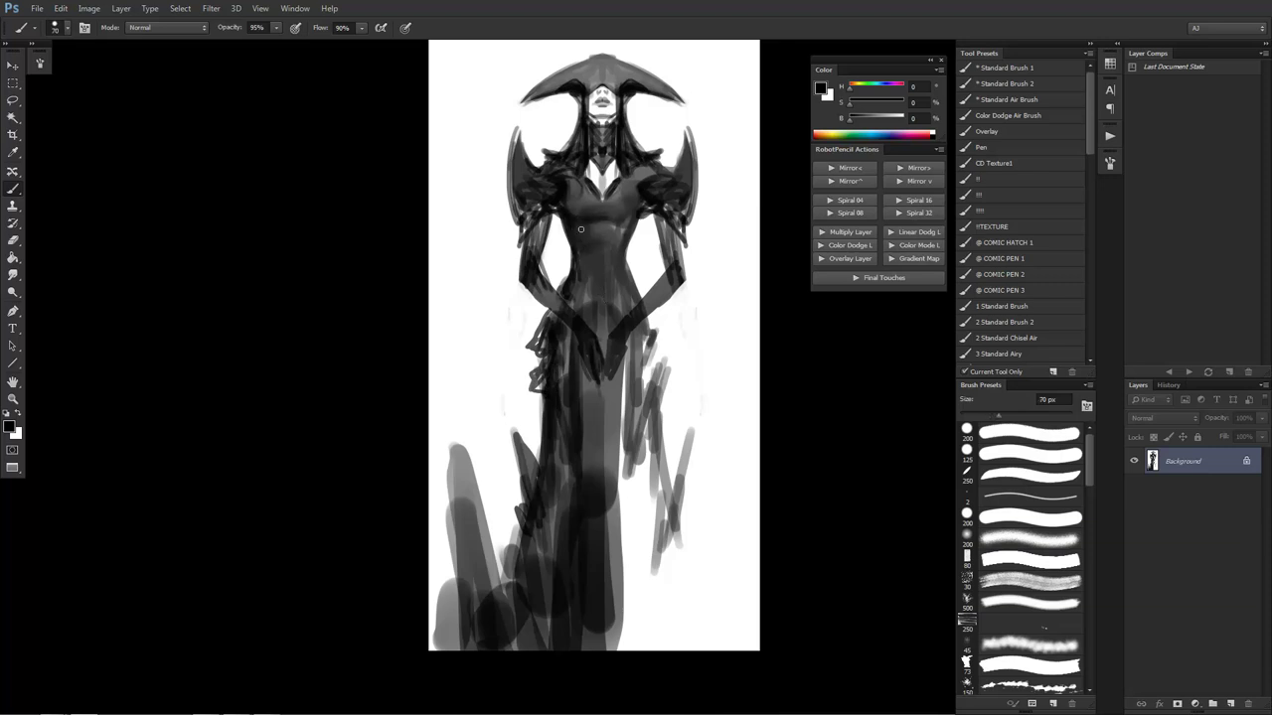
# Draw a curved seam down the left side of the bodice in black and white with a 70 px brush
pyautogui.moveTo(581, 229); pyautogui.dragTo(595, 299)
pyautogui.moveTo(577, 254); pyautogui.dragTo(578, 315)
pyautogui.press('x')
pyautogui.moveTo(564, 209)
pyautogui.mouseDown()
pyautogui.moveTo(597, 297)
pyautogui.moveTo(575, 250)
pyautogui.moveTo(586, 308)
pyautogui.mouseUp()
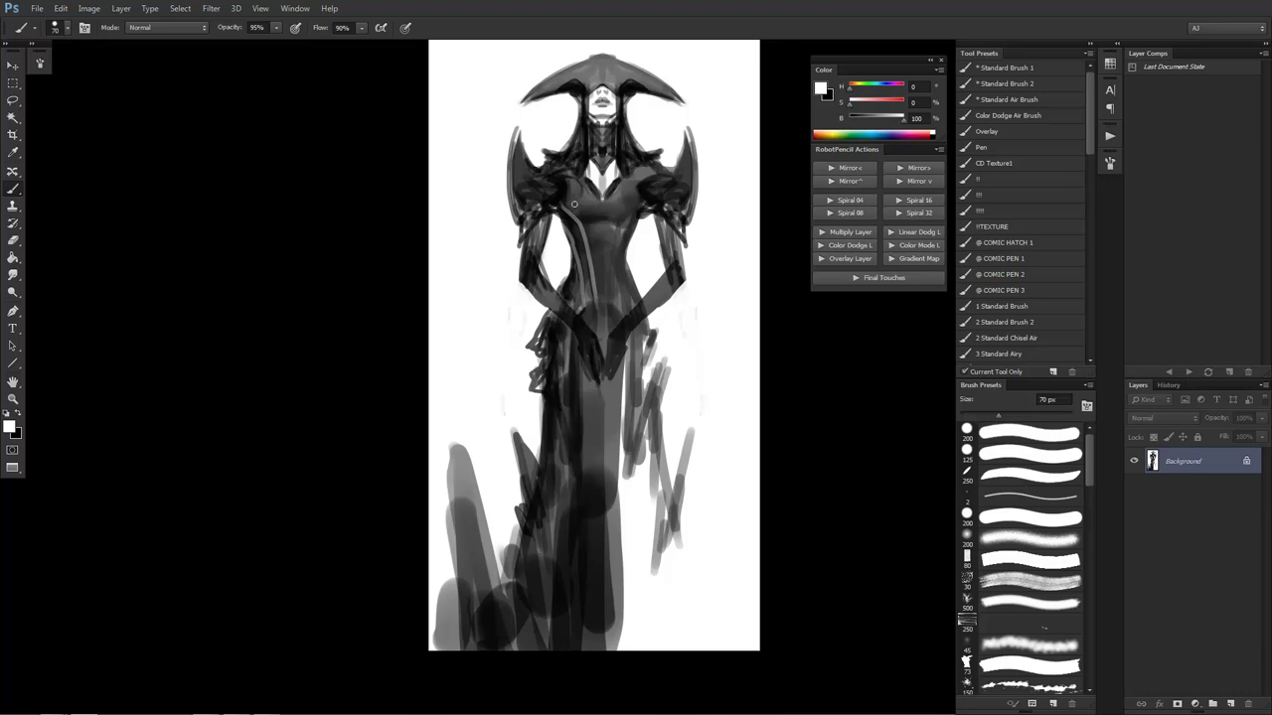
pyautogui.press('x')
pyautogui.press('x')
pyautogui.press('x')
# Redefine the inner edge of the left shoulder armour with greys sampled from the collar and shoulder
pyautogui.press(']')
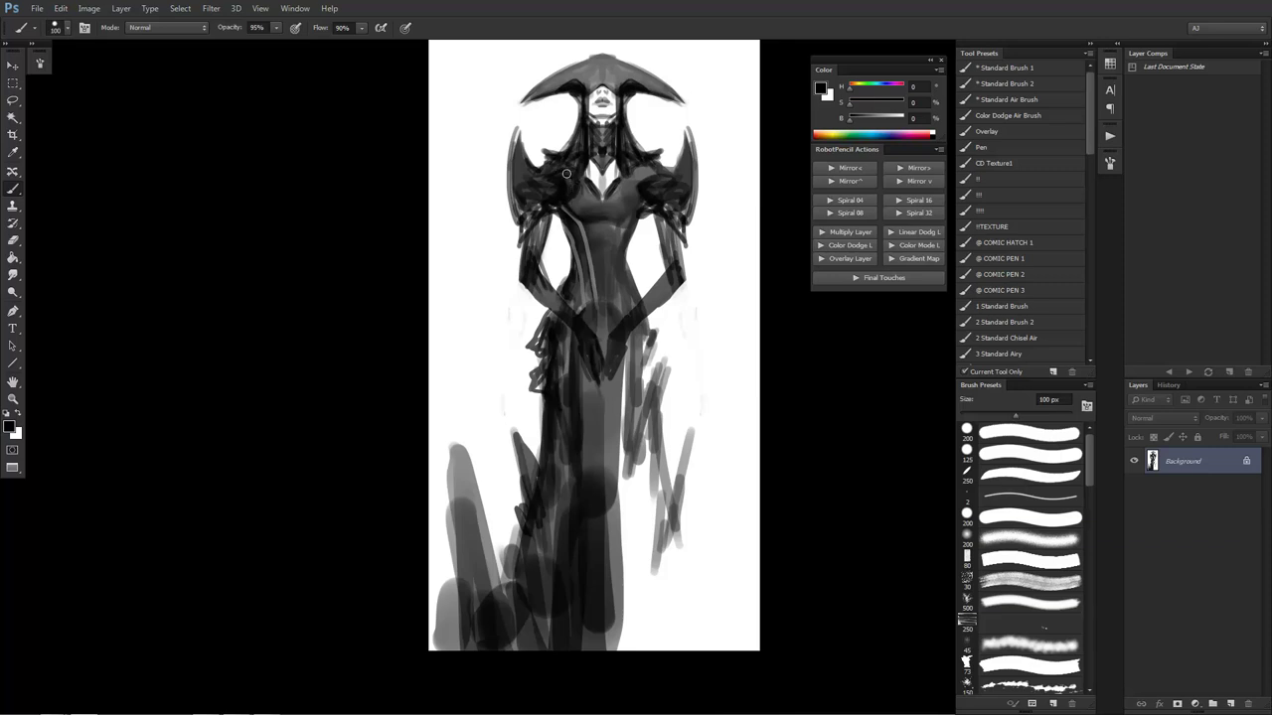
pyautogui.keyDown('alt'); pyautogui.click(600, 185); pyautogui.keyUp('alt')
pyautogui.press('[')
pyautogui.press('[')
pyautogui.press('[')
pyautogui.keyDown('alt'); pyautogui.click(564, 172); pyautogui.keyUp('alt')
pyautogui.moveTo(550, 179)
pyautogui.mouseDown()
pyautogui.moveTo(565, 171)
pyautogui.moveTo(552, 175)
pyautogui.mouseUp()
pyautogui.keyDown('alt'); pyautogui.click(552, 174); pyautogui.keyUp('alt')
# Smooth the left shoulder plate with sampled dark grey and a 150 px brush
pyautogui.press(']')
pyautogui.press('d')
pyautogui.keyDown('alt'); pyautogui.click(559, 179); pyautogui.keyUp('alt')
pyautogui.keyDown('alt'); pyautogui.click(516, 164); pyautogui.keyUp('alt')
pyautogui.press(']')
pyautogui.press(']')
pyautogui.press(']')
pyautogui.press(']')
pyautogui.press(']')
pyautogui.press(']')
pyautogui.press(']')
pyautogui.press(']')
pyautogui.moveTo(543, 193); pyautogui.dragTo(537, 186)
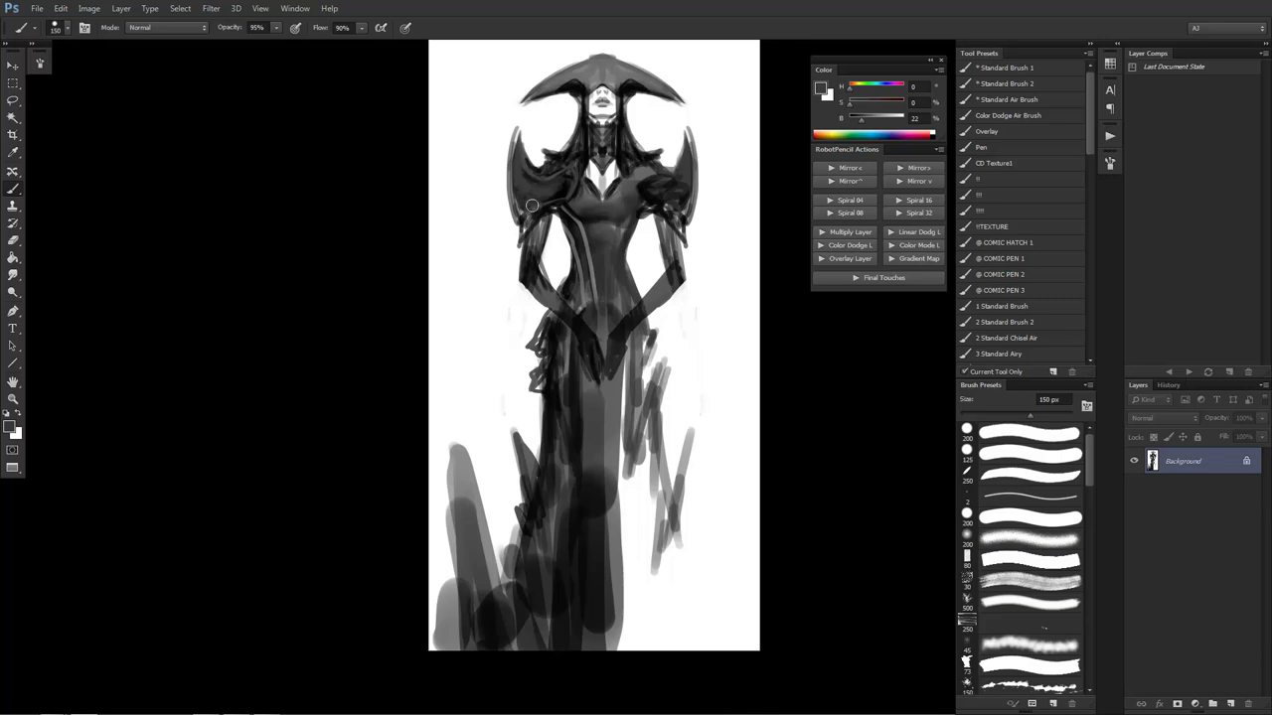
# Define the lower edge of the left shoulder armour in black and sampled grey with an 80 px brush
pyautogui.press('d')
pyautogui.press('[')
pyautogui.press('[')
pyautogui.press('[')
pyautogui.press('[')
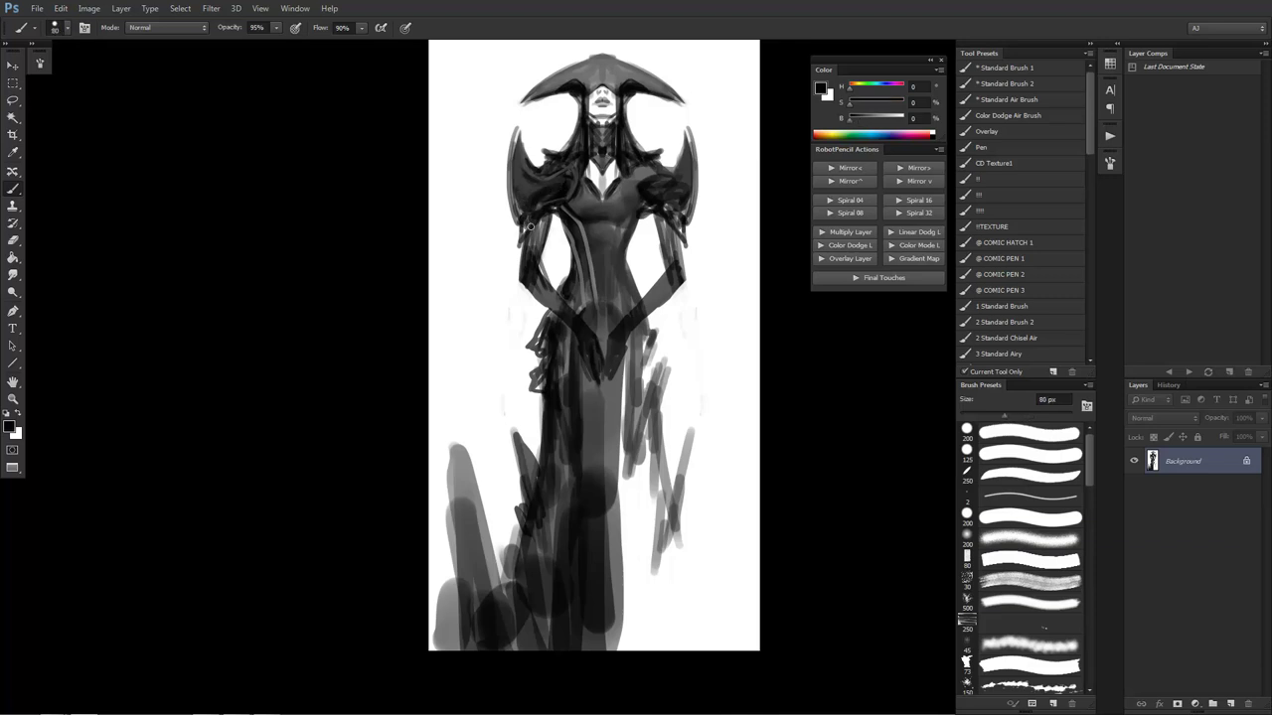
pyautogui.keyDown('alt'); pyautogui.click(535, 213); pyautogui.keyUp('alt')
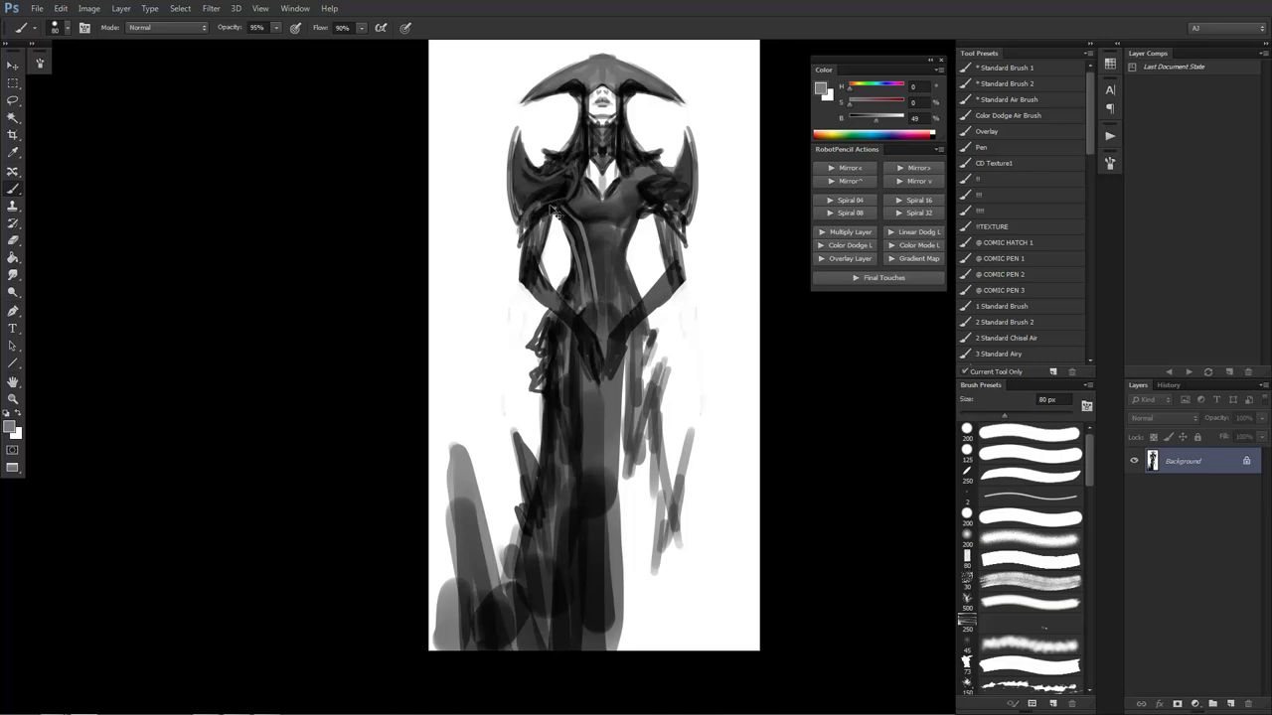
pyautogui.moveTo(519, 239)
pyautogui.mouseDown()
pyautogui.moveTo(546, 203)
pyautogui.moveTo(570, 198)
pyautogui.mouseUp()
pyautogui.keyDown('alt'); pyautogui.click(549, 206); pyautogui.keyUp('alt')
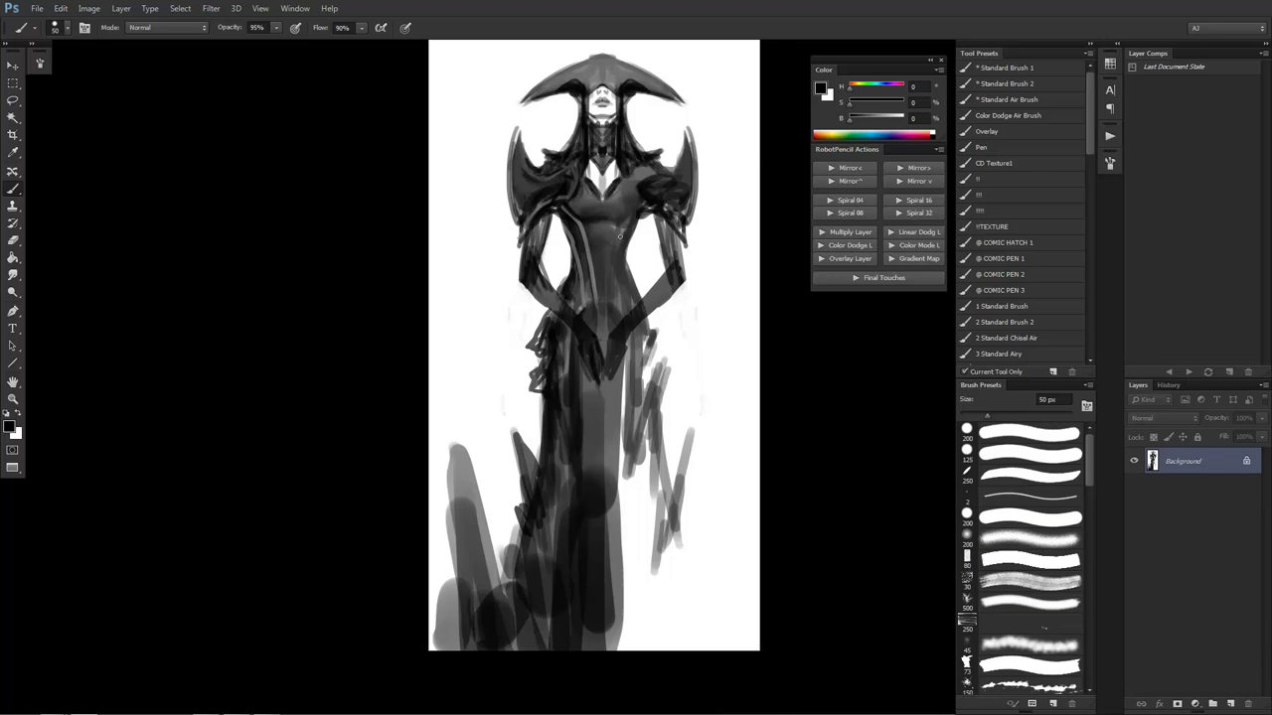
# Paint curved folds across the left shoulder armour with sampled grey and black
pyautogui.keyDown('alt'); pyautogui.click(516, 131); pyautogui.keyUp('alt')
pyautogui.moveTo(518, 221)
pyautogui.mouseDown()
pyautogui.moveTo(510, 197)
pyautogui.moveTo(521, 213)
pyautogui.moveTo(575, 170)
pyautogui.mouseUp()
pyautogui.press('d')
pyautogui.press('[')
# Review the whole figure at a reduced size, and frame the hat and upper body again
pyautogui.press('z')
pyautogui.moveTo(592, 263); pyautogui.dragTo(486, 273)
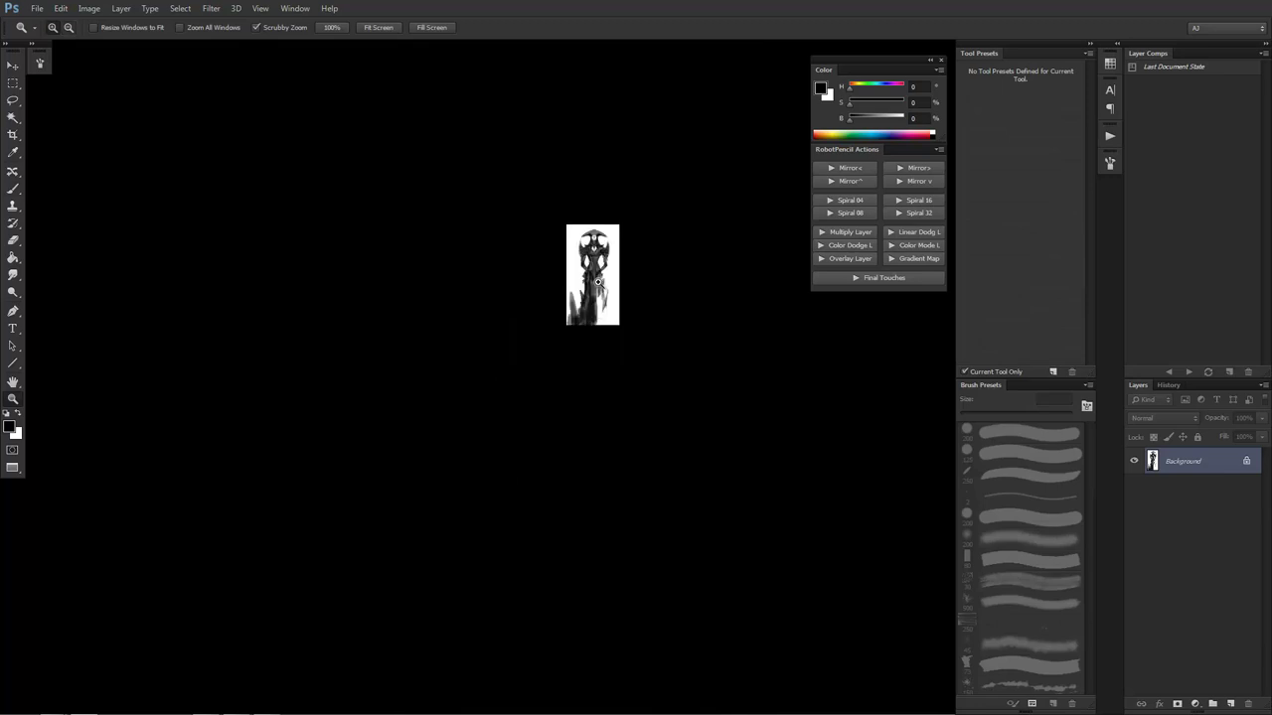
pyautogui.click(599, 275)
pyautogui.click(598, 263)
pyautogui.click(598, 261)
pyautogui.click(579, 258)
pyautogui.click(578, 256)
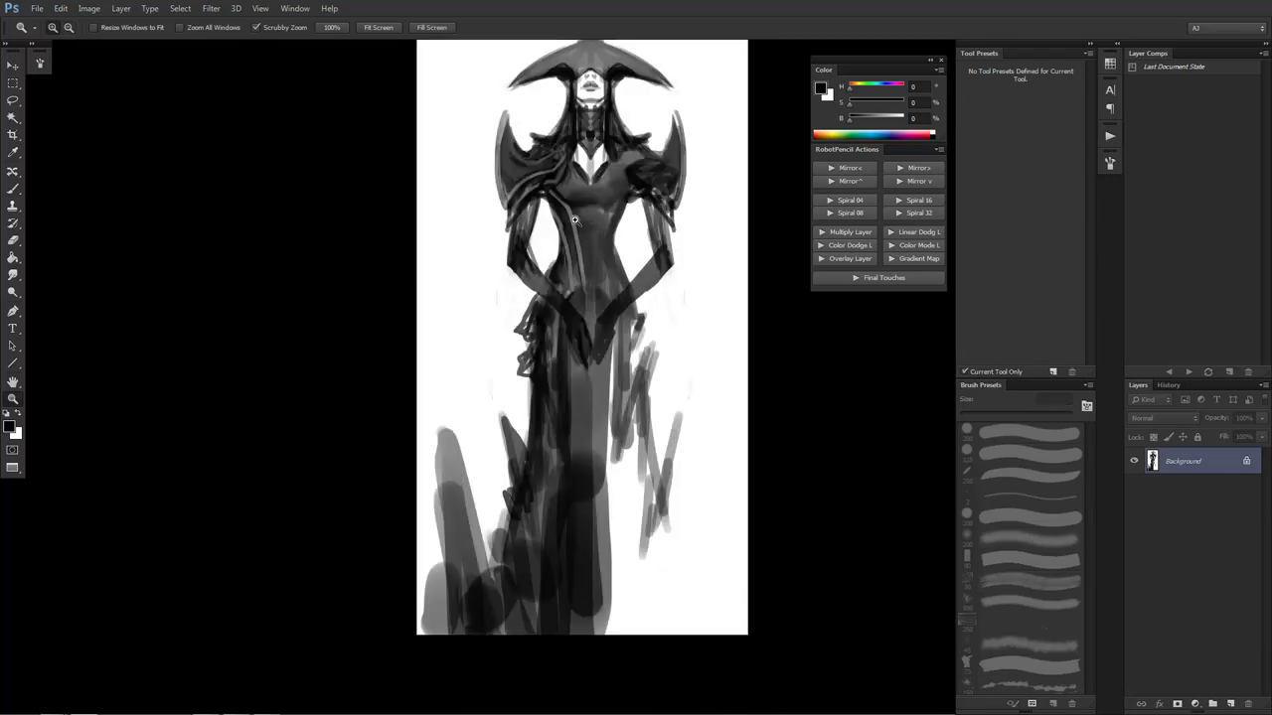
pyautogui.press('b')
pyautogui.moveTo(552, 90); pyautogui.dragTo(579, 155)
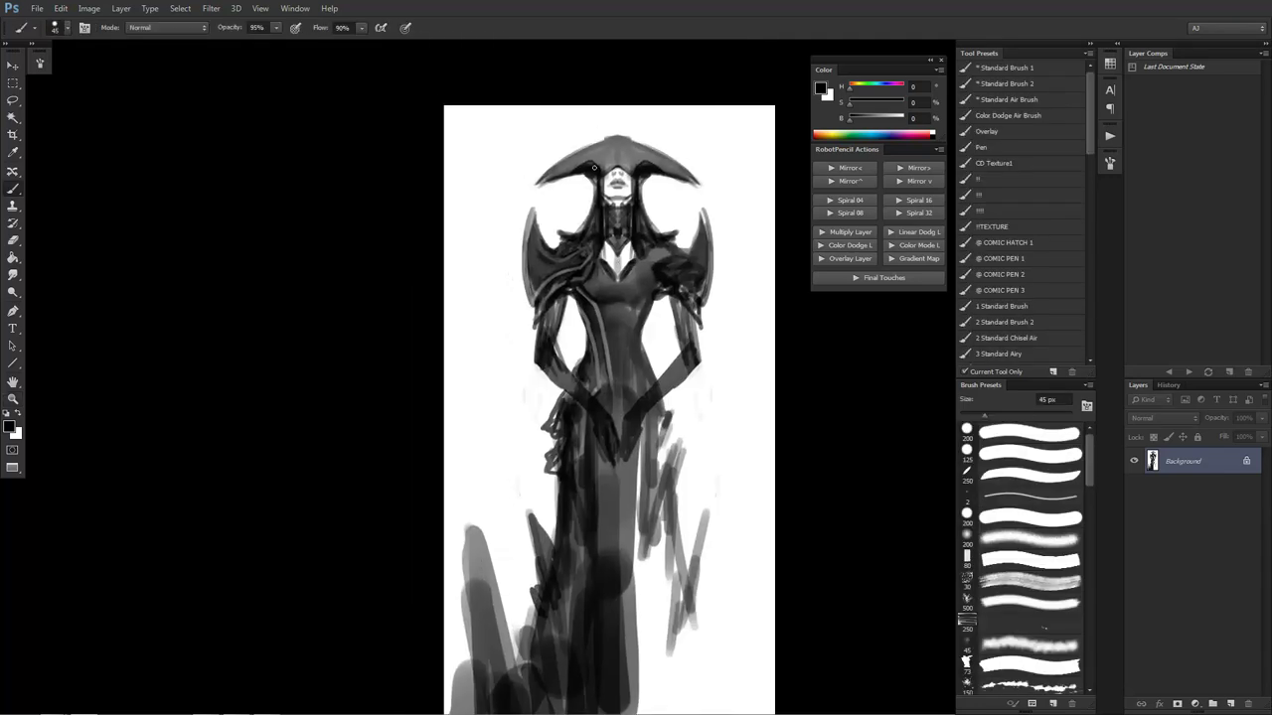
# Trim the hat's pointed crown flatter with background white and paint a stroke across the hat
pyautogui.keyDown('alt'); pyautogui.click(596, 163); pyautogui.keyUp('alt')
pyautogui.keyDown('alt'); pyautogui.click(570, 139); pyautogui.keyUp('alt')
pyautogui.moveTo(623, 134)
pyautogui.mouseDown()
pyautogui.moveTo(612, 137)
pyautogui.moveTo(639, 142)
pyautogui.moveTo(598, 141)
pyautogui.mouseUp()
pyautogui.press('x')
pyautogui.moveTo(573, 159)
pyautogui.mouseDown()
pyautogui.moveTo(539, 181)
pyautogui.moveTo(588, 155)
pyautogui.moveTo(661, 158)
pyautogui.mouseUp()
# Refine the panel lines on the hat's crown with sampled greys and a 50 px brush
pyautogui.keyDown('alt'); pyautogui.click(601, 156); pyautogui.keyUp('alt')
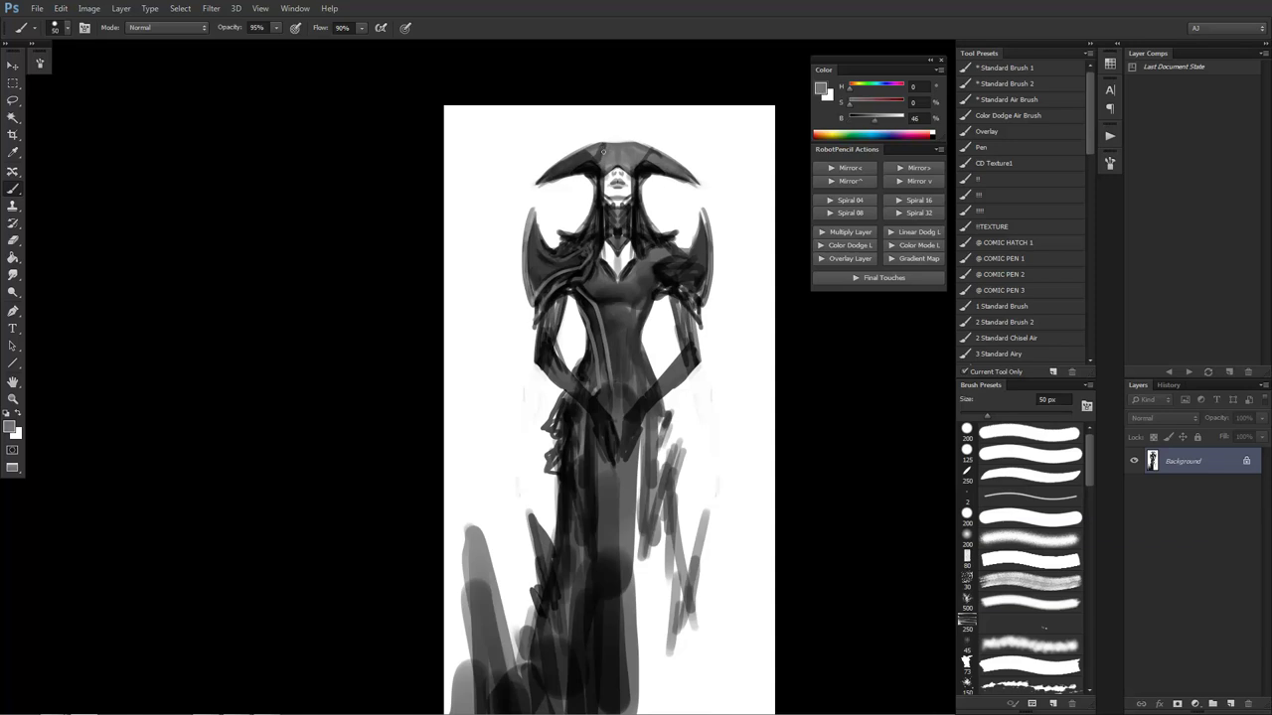
pyautogui.keyDown('alt'); pyautogui.click(603, 145); pyautogui.keyUp('alt')
pyautogui.keyDown('alt'); pyautogui.click(603, 147); pyautogui.keyUp('alt')
pyautogui.keyDown('alt'); pyautogui.click(599, 150); pyautogui.keyUp('alt')
pyautogui.keyDown('alt'); pyautogui.click(610, 147); pyautogui.keyUp('alt')
# Darken the left shoulder armour in black with a 125 px brush
pyautogui.press('d')
pyautogui.press(']')
pyautogui.press(']')
pyautogui.press(']')
pyautogui.press(']')
pyautogui.press(']')
pyautogui.press(']')
pyautogui.press(']')
pyautogui.press(']')
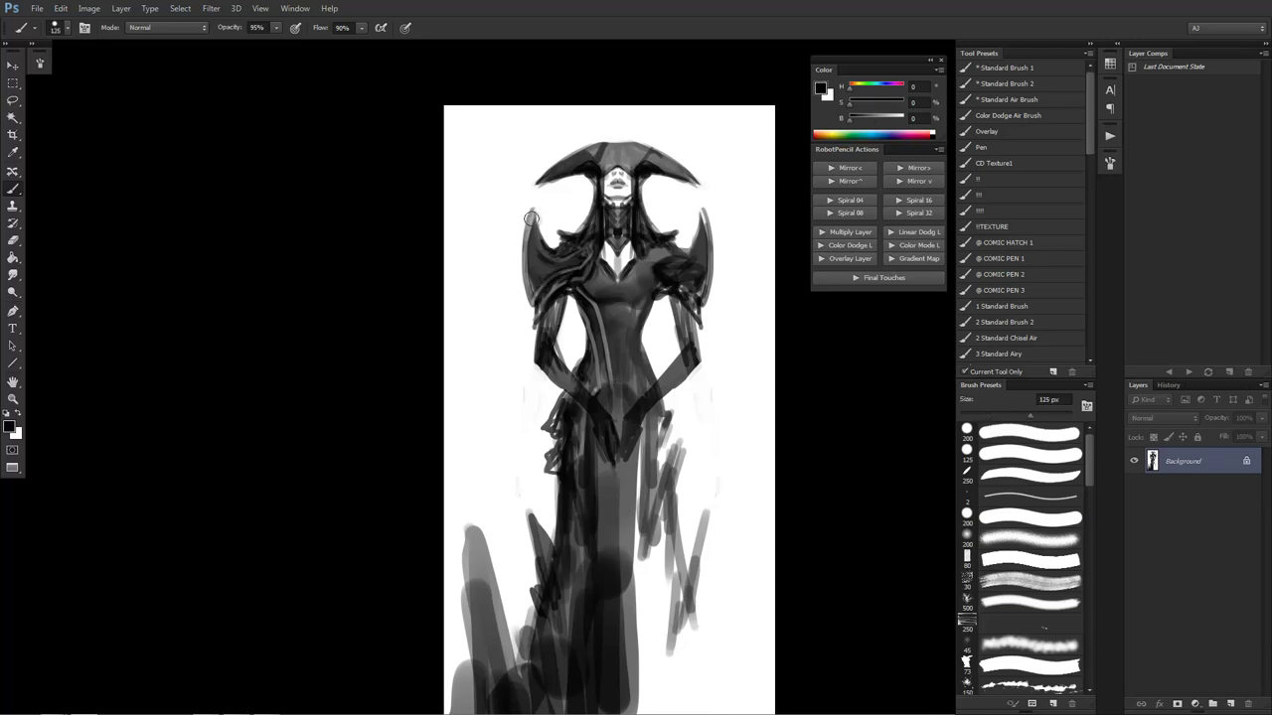
pyautogui.moveTo(542, 314)
pyautogui.mouseDown()
pyautogui.moveTo(535, 323)
pyautogui.moveTo(559, 277)
pyautogui.mouseUp()
# Tone down the left side of the bodice and its seam in black with a 100 px brush
pyautogui.press('[')
pyautogui.press('[')
pyautogui.press('[')
pyautogui.press('[')
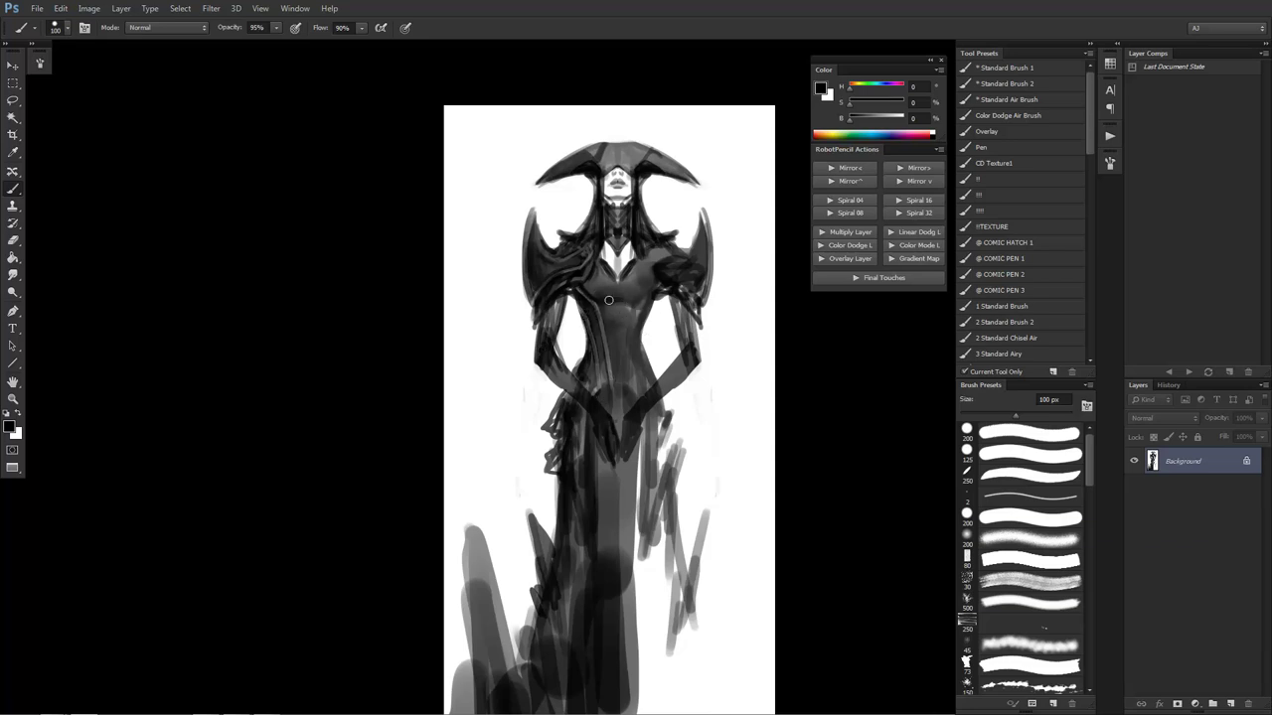
# Draw a light line along the left side of the V-neckline in white with a 45 px brush
pyautogui.press('[')
pyautogui.press('[')
pyautogui.press('[')
pyautogui.press('[')
pyautogui.press('x')
pyautogui.press('[')
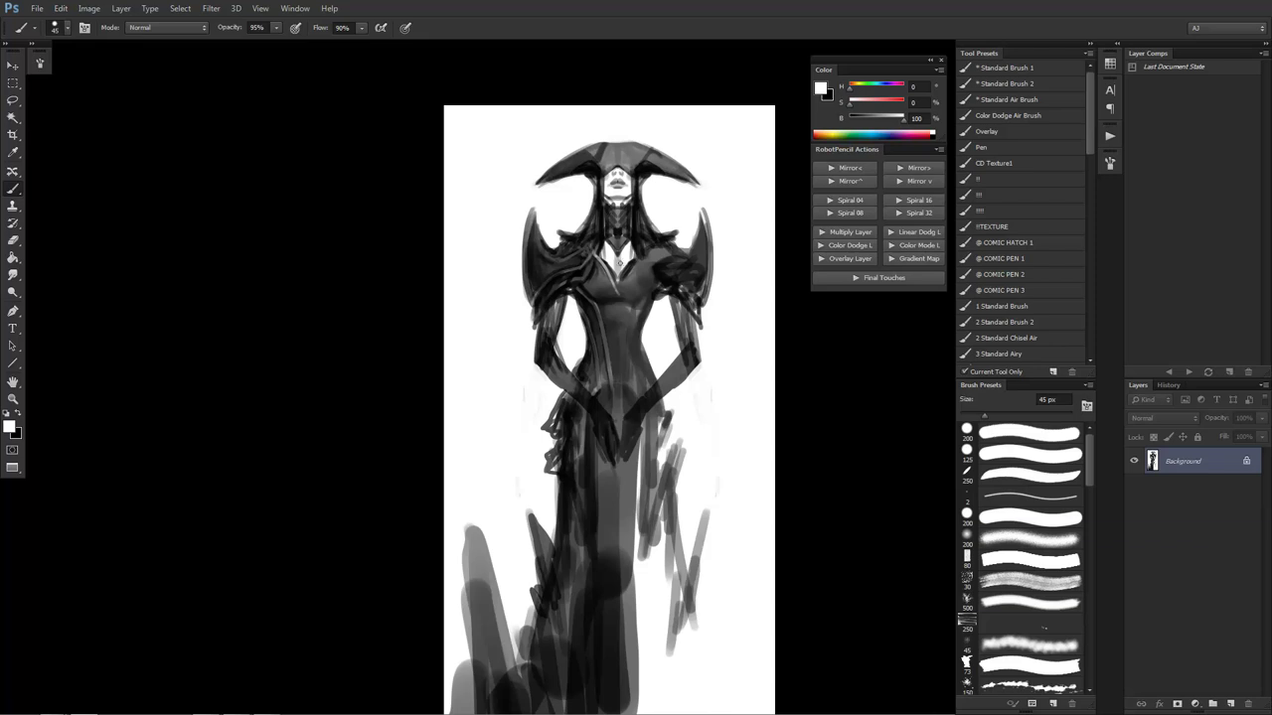
pyautogui.moveTo(594, 259); pyautogui.dragTo(613, 295)
# Refine the left side of the neckline and the adjoining shoulder with sampled dark greys and a 70 px brush
pyautogui.press('x')
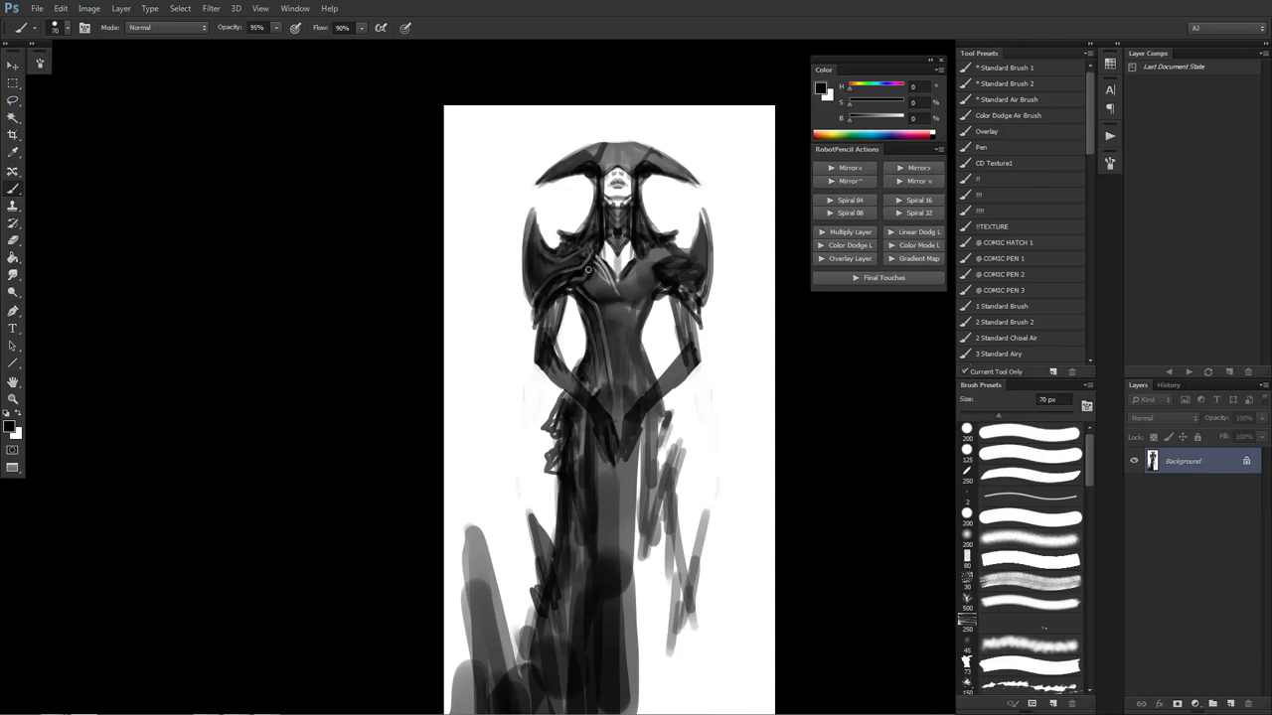
pyautogui.keyDown('alt'); pyautogui.click(586, 270); pyautogui.keyUp('alt')
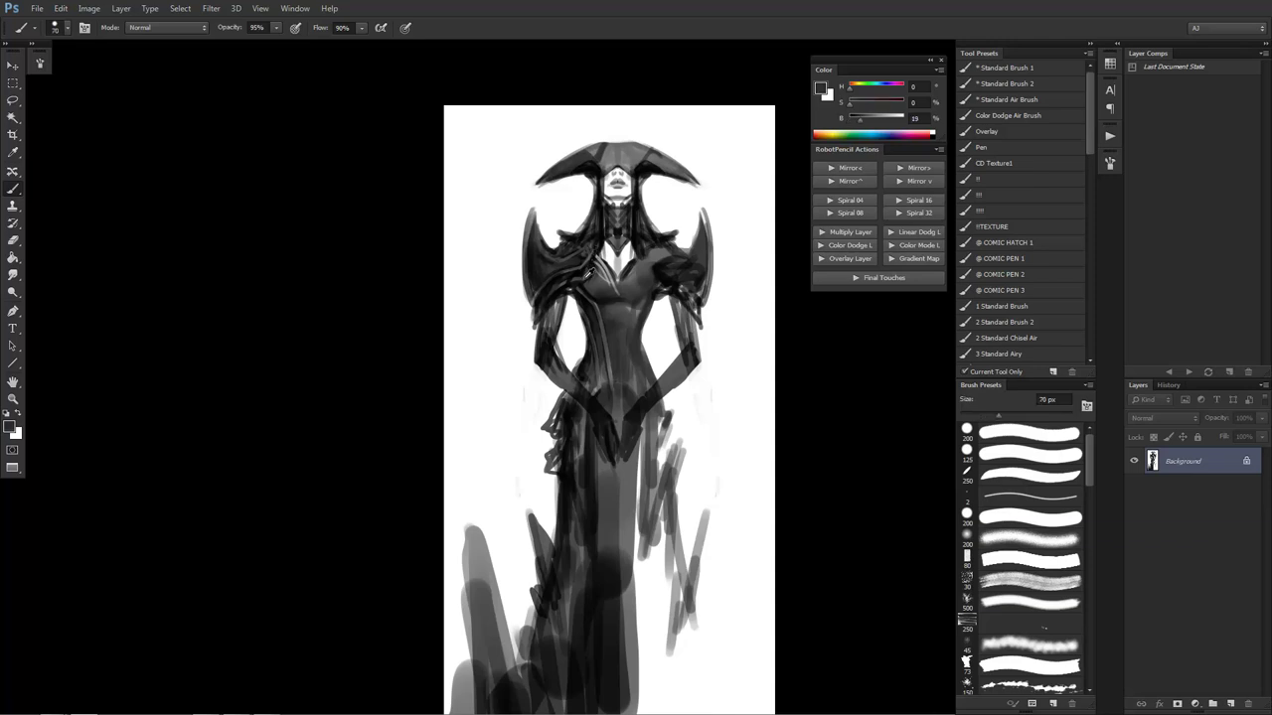
pyautogui.keyDown('alt'); pyautogui.click(599, 239); pyautogui.keyUp('alt')
pyautogui.keyDown('alt'); pyautogui.click(588, 270); pyautogui.keyUp('alt')
pyautogui.keyDown('alt'); pyautogui.click(582, 290); pyautogui.keyUp('alt')
pyautogui.keyDown('alt'); pyautogui.click(573, 277); pyautogui.keyUp('alt')
pyautogui.keyDown('alt'); pyautogui.click(566, 285); pyautogui.keyUp('alt')
# Build up the inner top edge of the left shoulder armour towards the neck in black with an enlarged brush
pyautogui.press('z')
pyautogui.keyDown('alt'); pyautogui.click(575, 347); pyautogui.keyUp('alt')
pyautogui.click(584, 352)
pyautogui.click(583, 352)
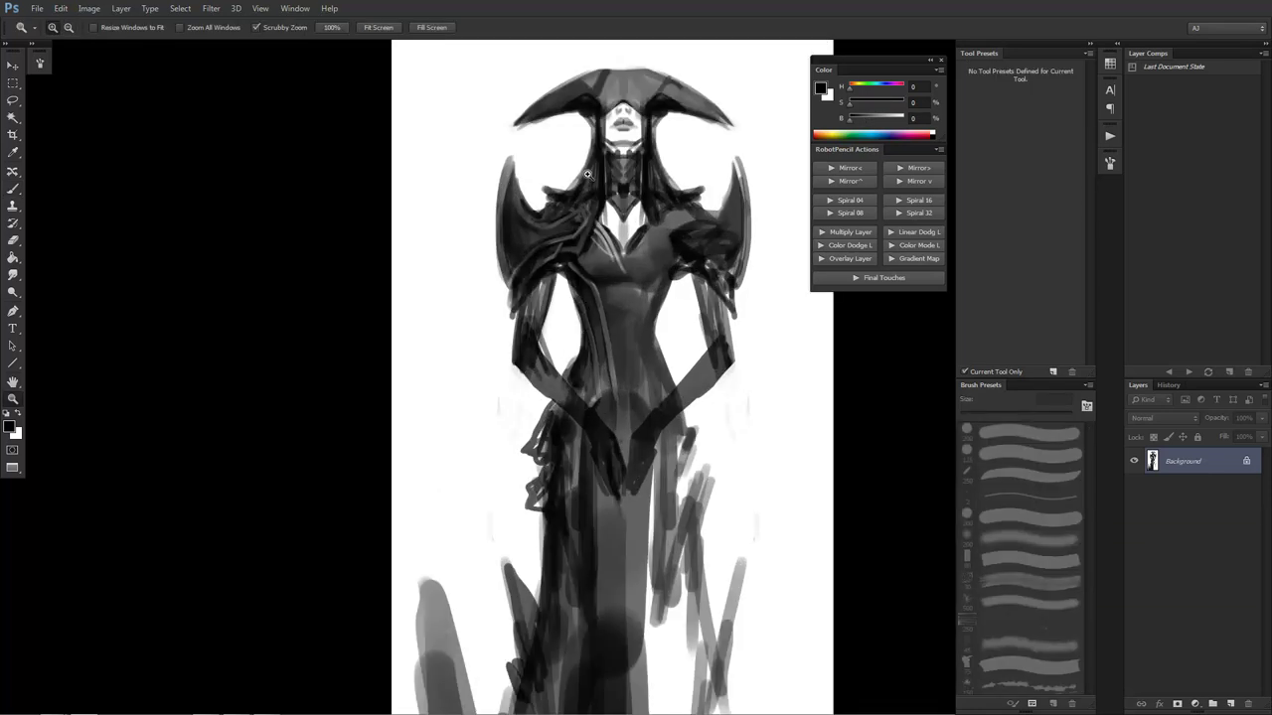
pyautogui.press('b')
pyautogui.press('x')
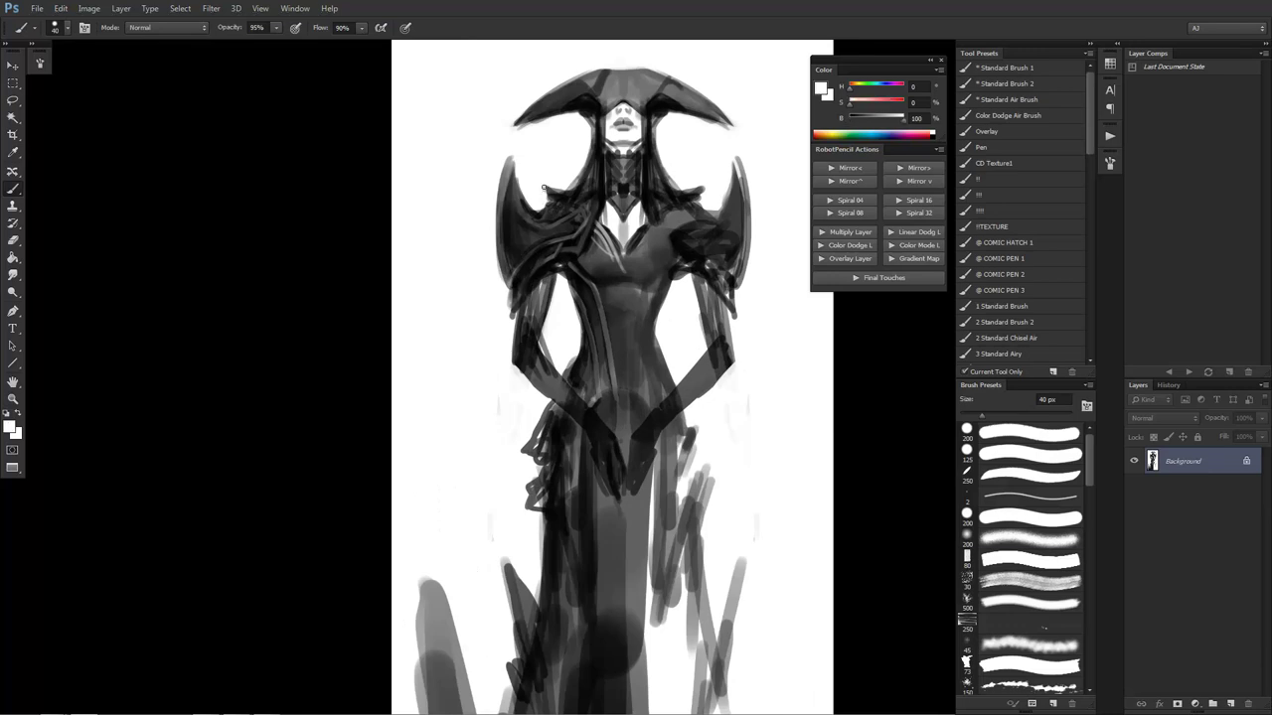
pyautogui.press('x')
pyautogui.press(']')
pyautogui.press(']')
pyautogui.press(']')
pyautogui.press(']')
pyautogui.press(']')
pyautogui.moveTo(541, 215); pyautogui.dragTo(576, 179)
# Sharpen the spike on the left shoulder in black and trim its surrounding edge in white with a 40 px brush
pyautogui.press('d')
pyautogui.press('[')
pyautogui.press('[')
pyautogui.press('[')
pyautogui.press('[')
pyautogui.press('[')
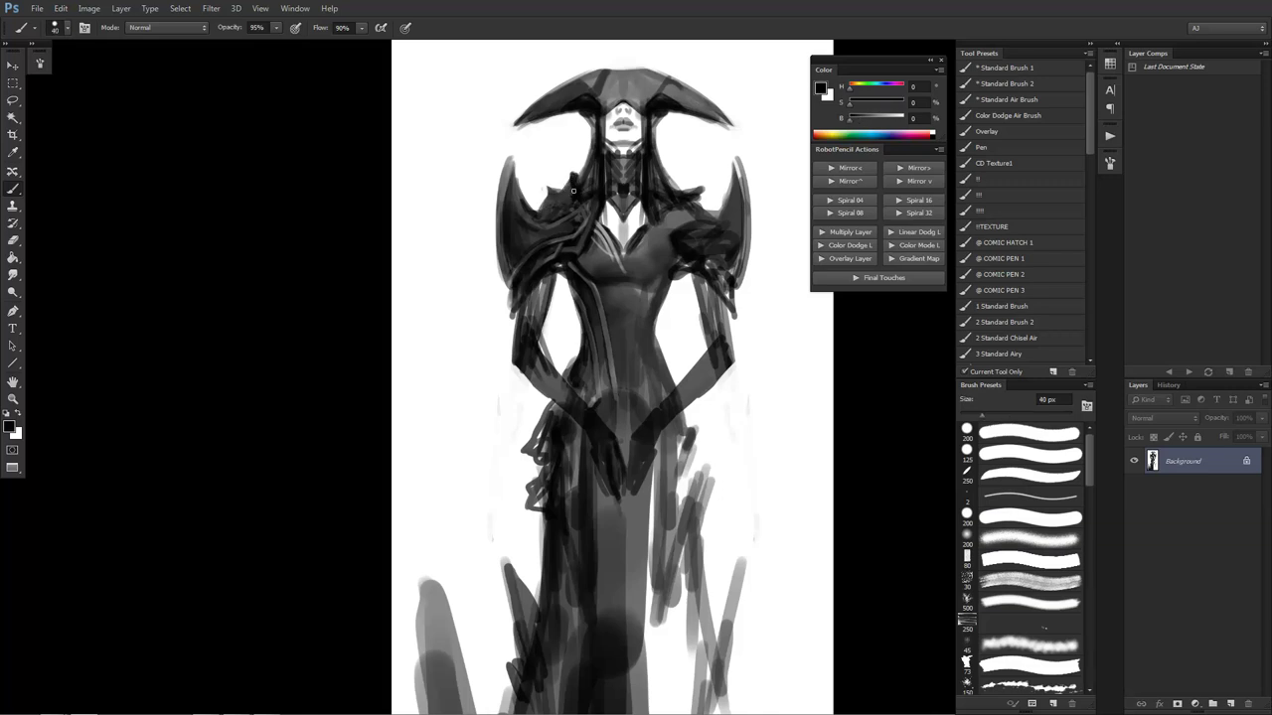
pyautogui.press('x')
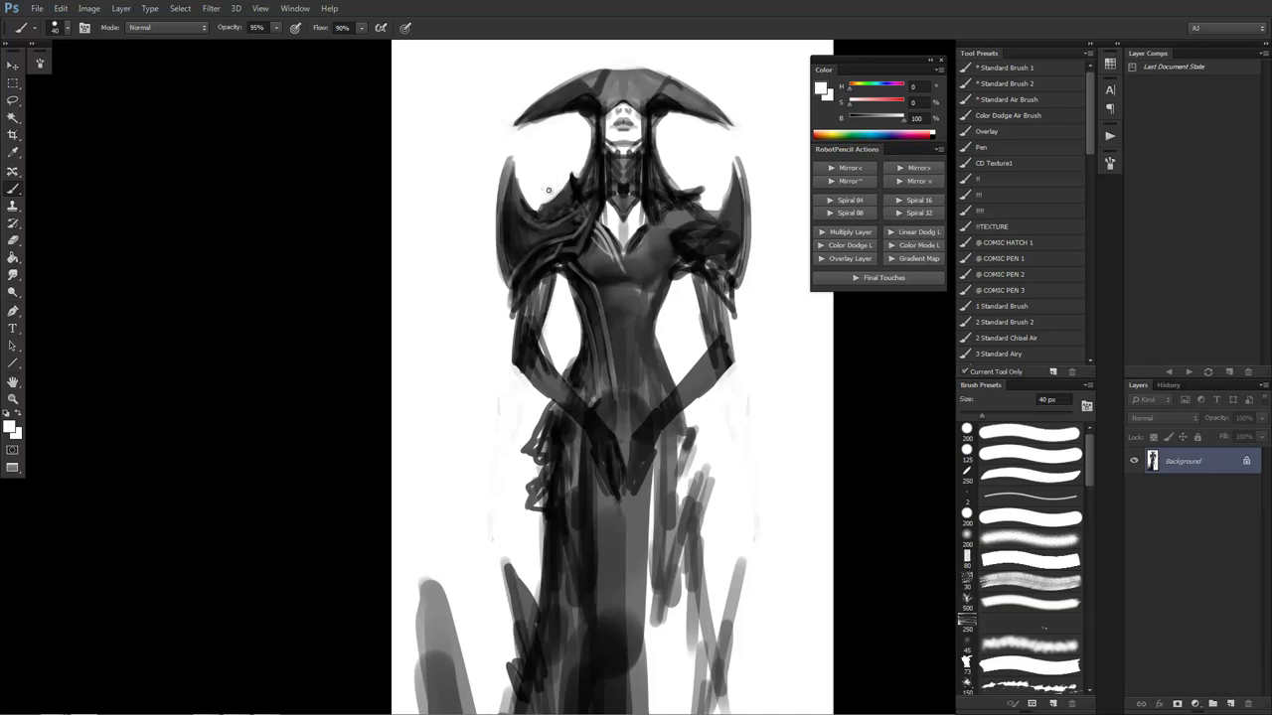
# Clean up the underside of the hat's left brim in white with a 40 px brush
pyautogui.press('z')
pyautogui.keyDown('alt'); pyautogui.click(591, 246); pyautogui.keyUp('alt')
pyautogui.keyDown('alt'); pyautogui.click(591, 247); pyautogui.keyUp('alt')
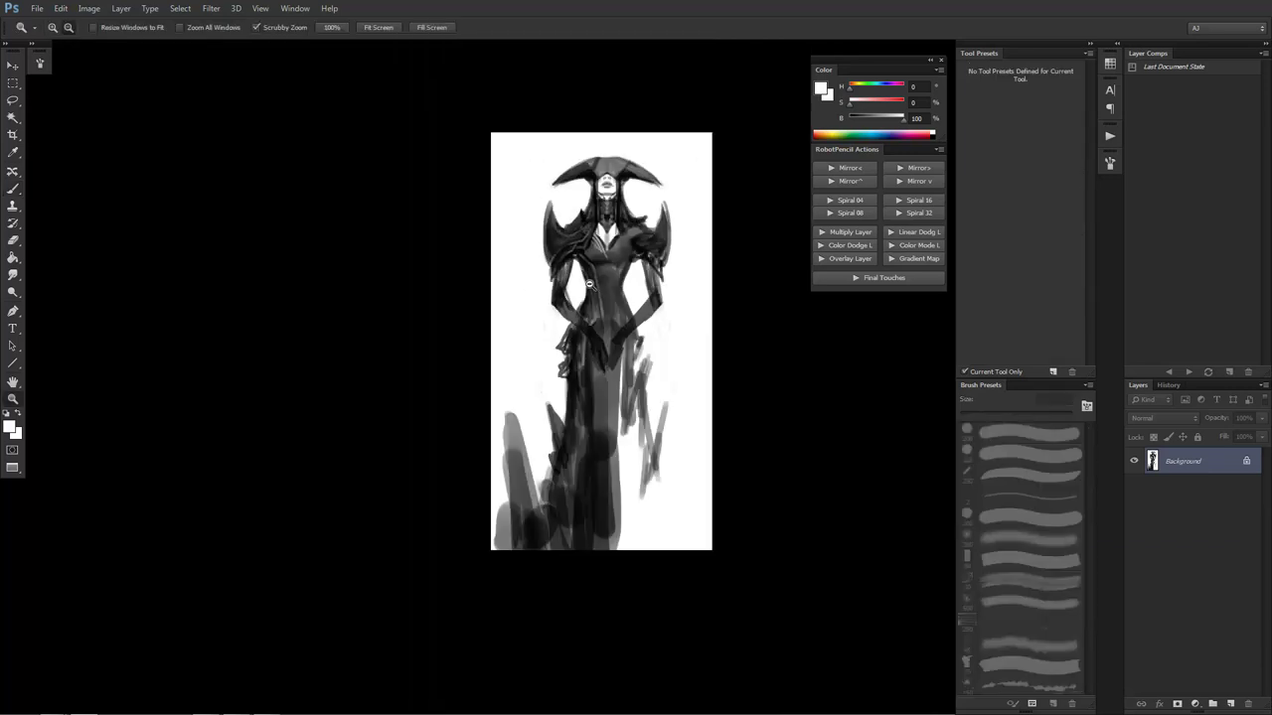
pyautogui.keyDown('alt'); pyautogui.click(593, 256); pyautogui.keyUp('alt')
pyautogui.click(584, 274)
pyautogui.click(584, 275)
pyautogui.click(586, 277)
pyautogui.press('b')
pyautogui.moveTo(644, 192); pyautogui.dragTo(607, 248)
pyautogui.press('x')
pyautogui.press('x')
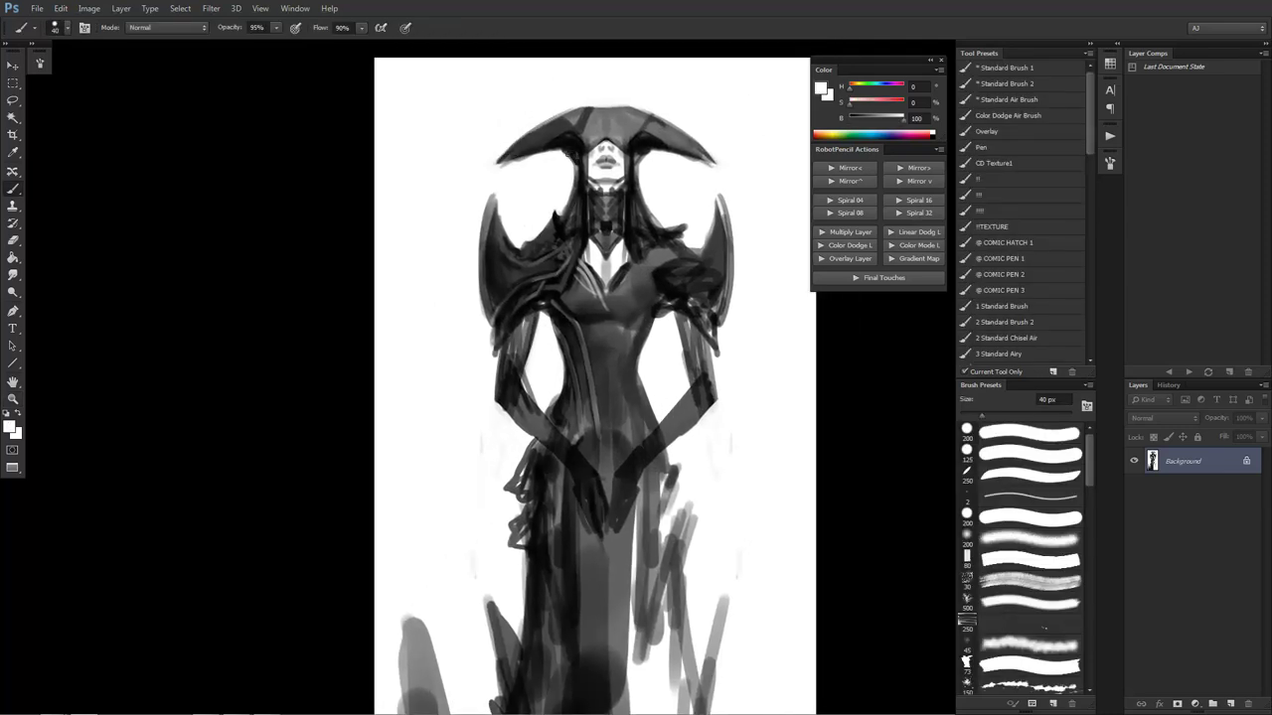
pyautogui.moveTo(574, 165); pyautogui.dragTo(548, 156)
# Refine the top edge of the hat's left brim with sampled dark grey at 45 px and white at 30 px
pyautogui.press(']')
pyautogui.keyDown('alt'); pyautogui.click(542, 131); pyautogui.keyUp('alt')
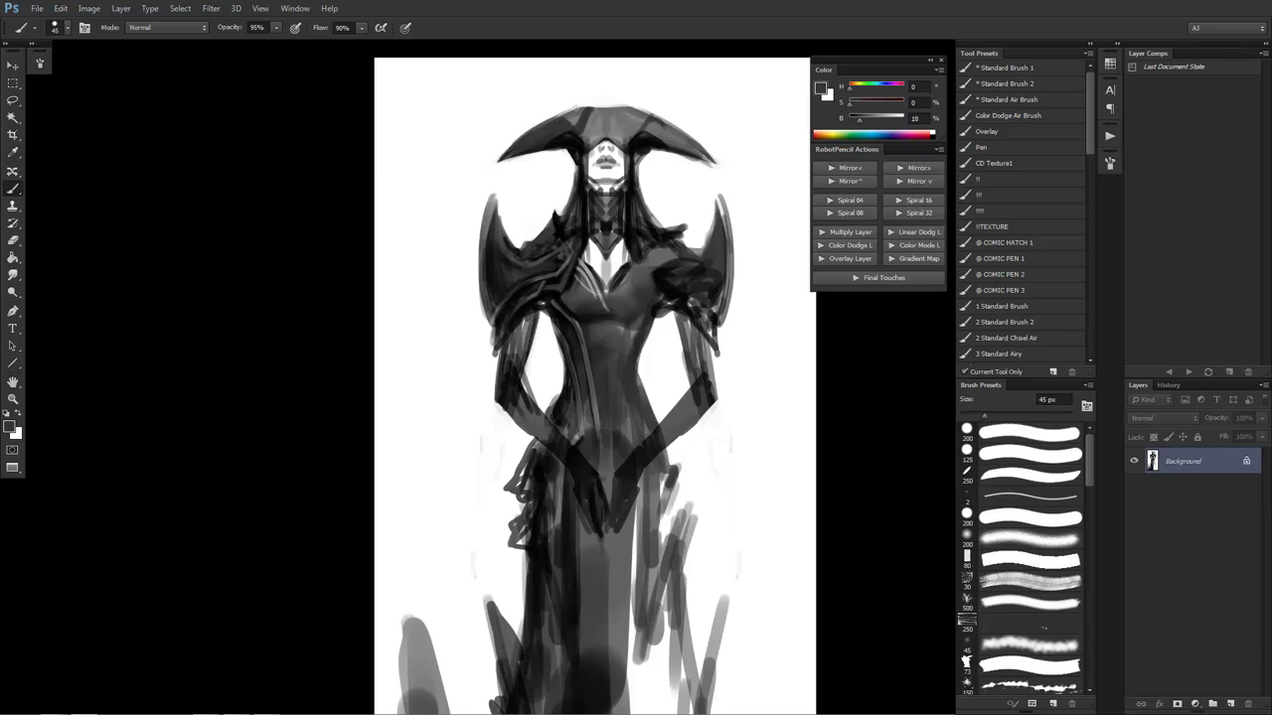
pyautogui.moveTo(542, 127); pyautogui.dragTo(573, 117)
pyautogui.keyDown('alt'); pyautogui.click(552, 116); pyautogui.keyUp('alt')
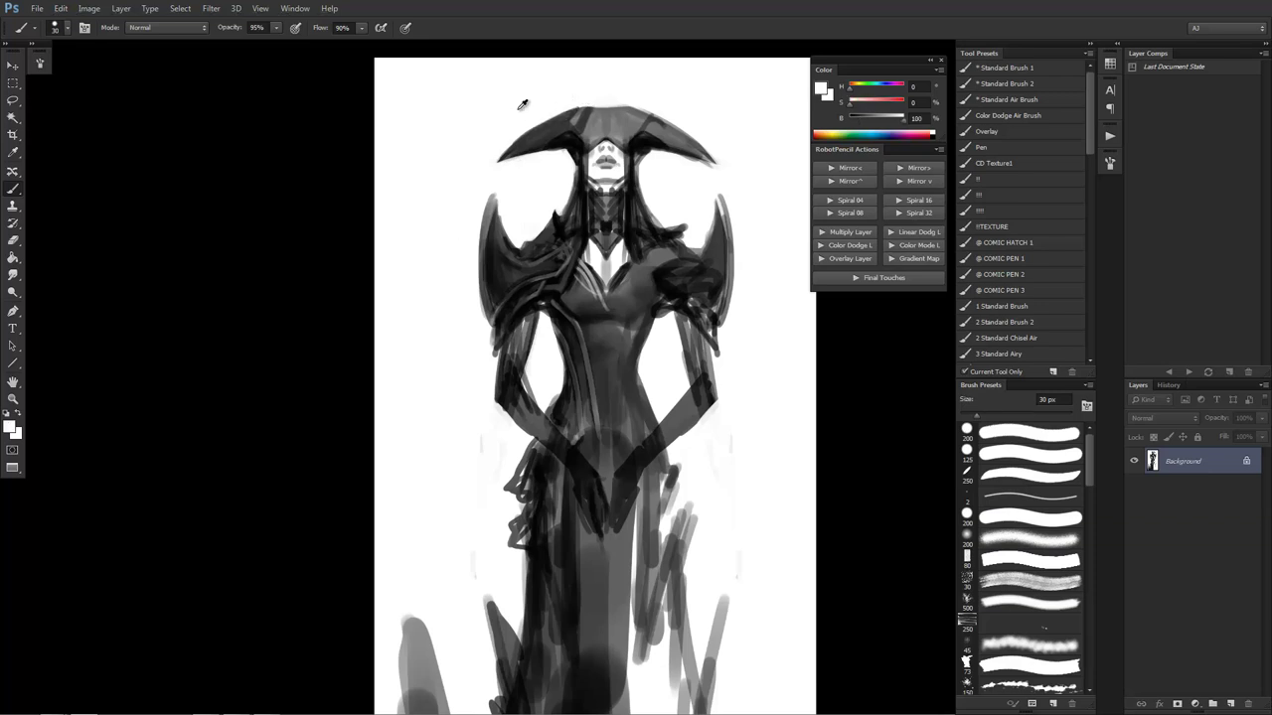
pyautogui.moveTo(494, 159); pyautogui.dragTo(576, 107)
# Shade the skin inside the V-neckline in black with a 70 px brush and soften it with an 80 px Smudge tool
pyautogui.press('d')
pyautogui.press(']')
pyautogui.press(']')
pyautogui.press(']')
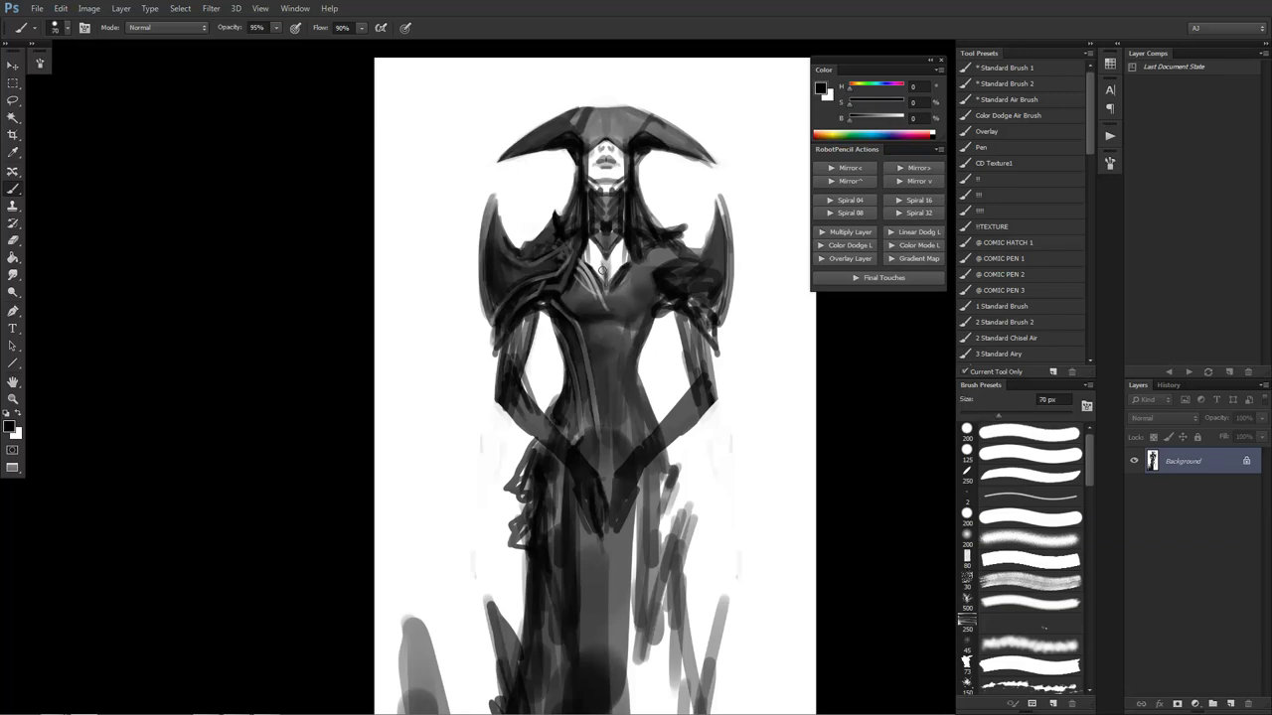
pyautogui.press('r')
pyautogui.press('[')
pyautogui.press('[')
pyautogui.press('[')
pyautogui.press('[')
pyautogui.press('[')
pyautogui.press('[')
pyautogui.press('[')
pyautogui.press('[')
pyautogui.press('[')
pyautogui.press('[')
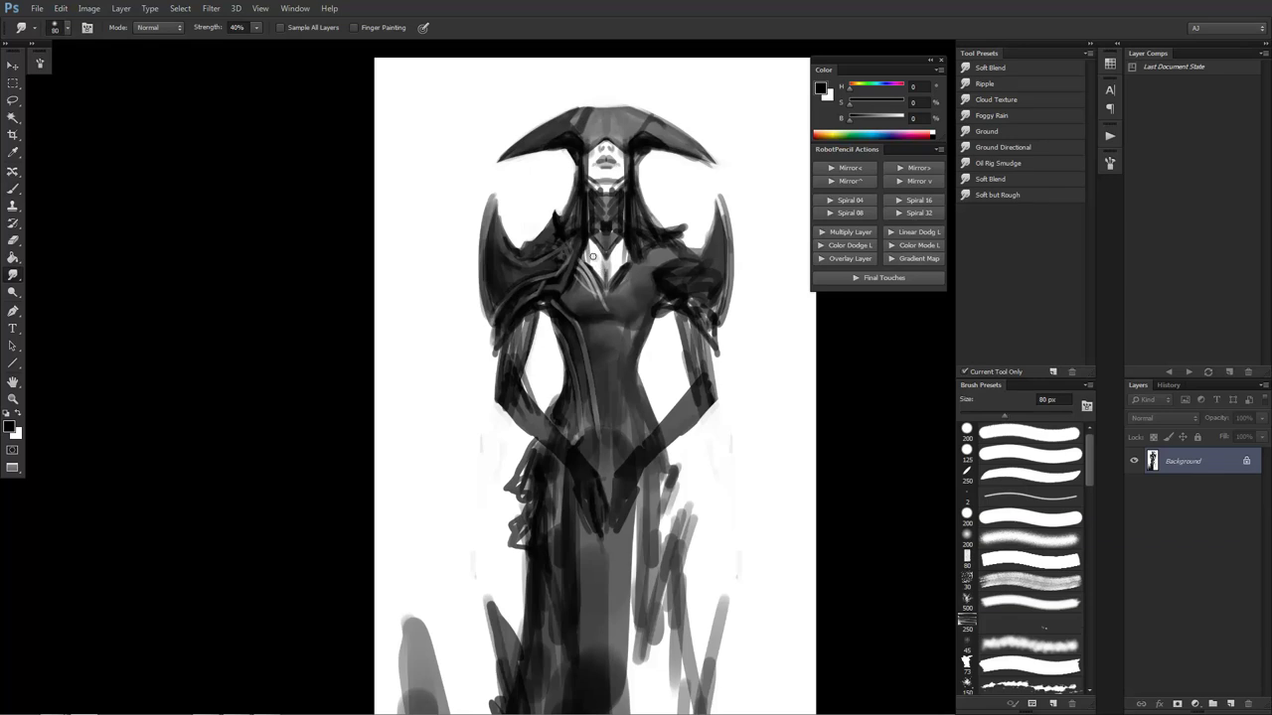
# Rework the chest shading inside the neckline with white and sampled grey using a 70 px brush, blending with Smudge
pyautogui.press('b')
pyautogui.press('x')
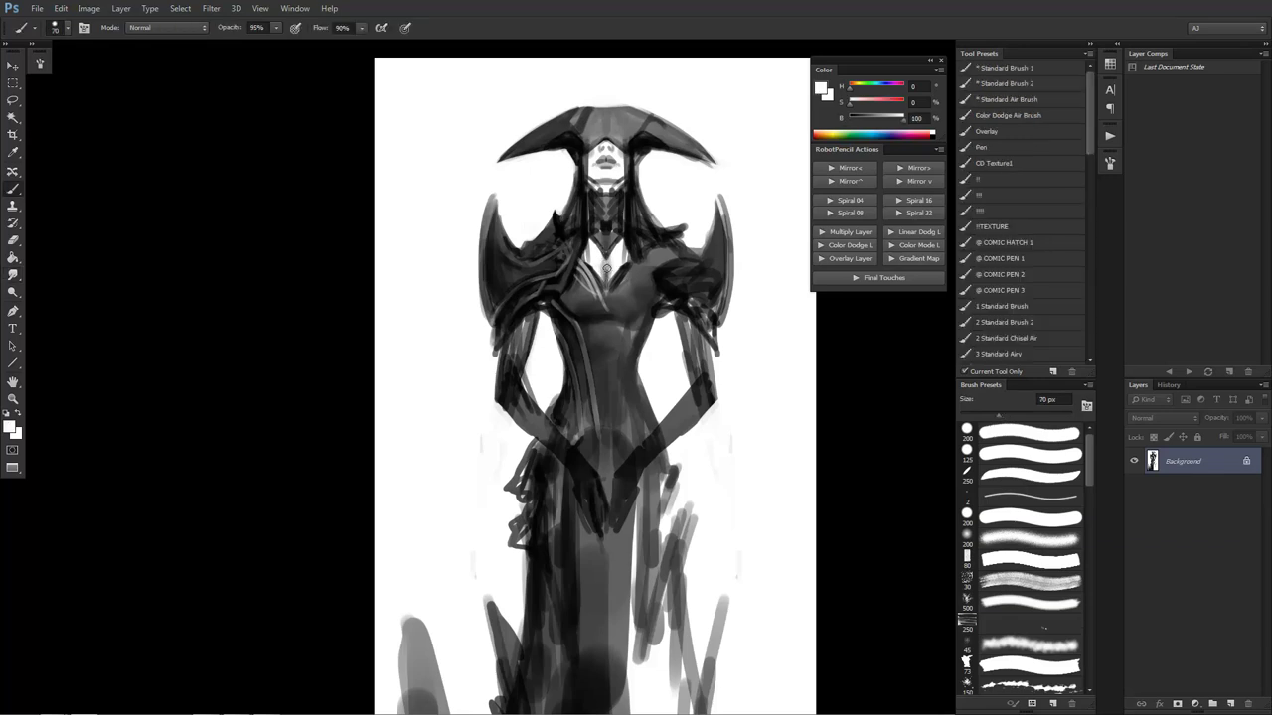
pyautogui.keyDown('alt'); pyautogui.click(603, 266); pyautogui.keyUp('alt')
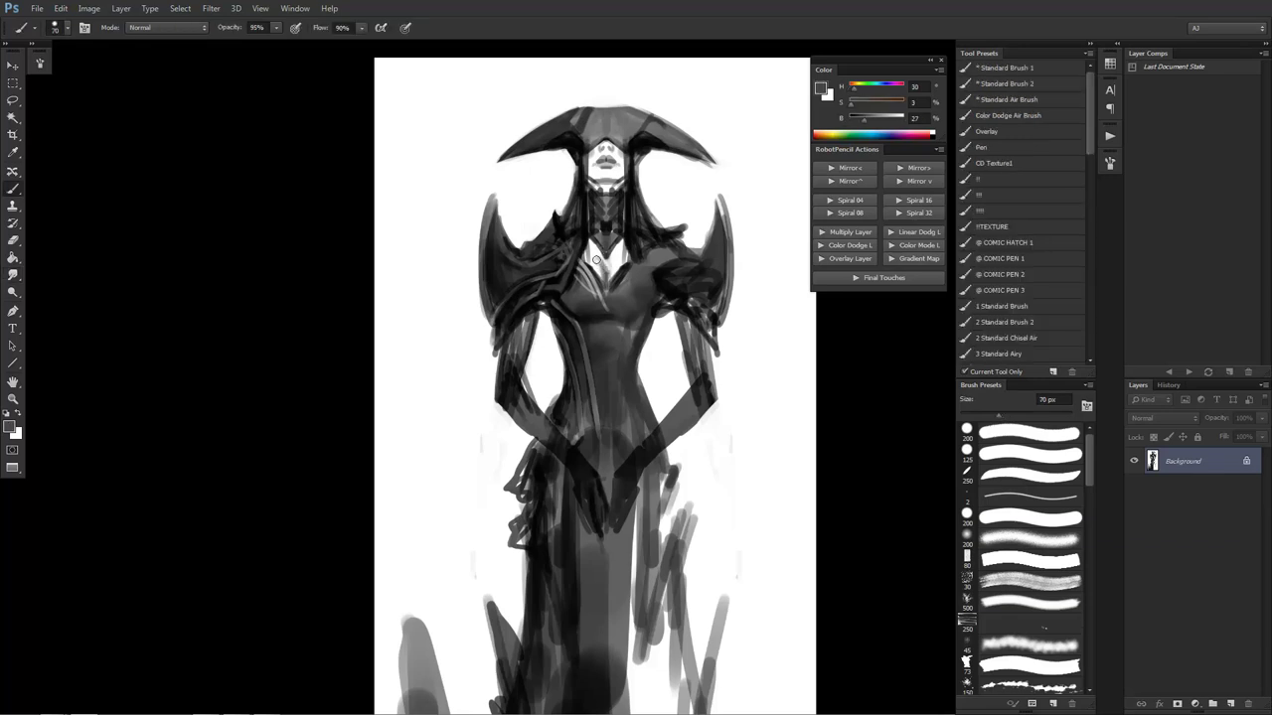
pyautogui.press('r')
pyautogui.press('b')
pyautogui.press('x')
# Touch up the nose and the shadow beneath the hat's brim in black and sampled greys with a 50 px brush
pyautogui.press('z')
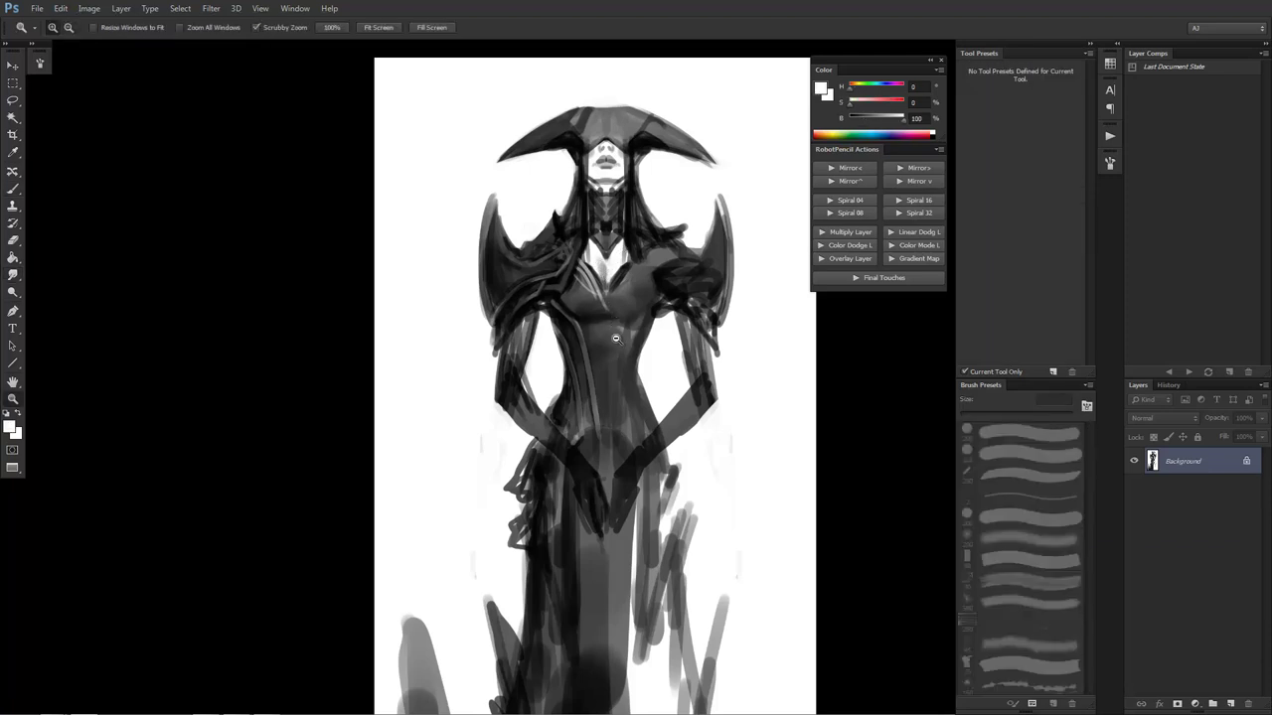
pyautogui.keyDown('alt'); pyautogui.click(616, 339); pyautogui.keyUp('alt')
pyautogui.keyDown('alt'); pyautogui.click(616, 342); pyautogui.keyUp('alt')
pyautogui.click(614, 357)
pyautogui.click(616, 324)
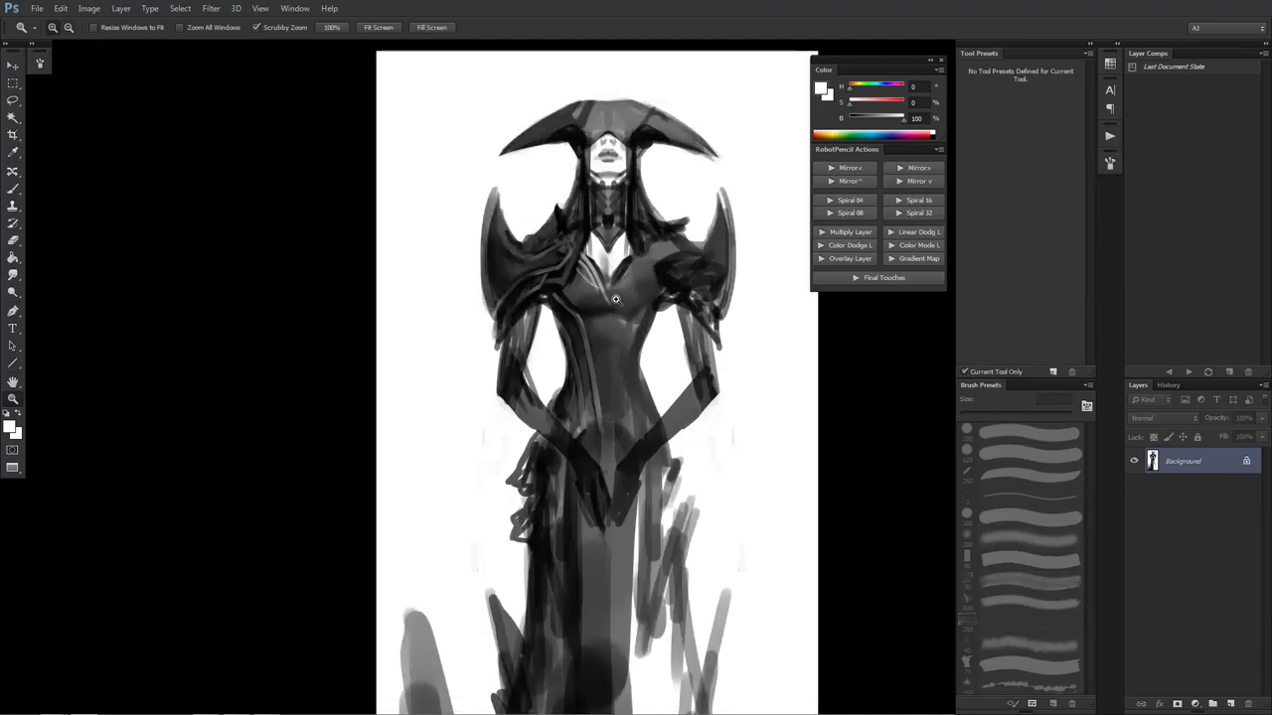
pyautogui.press('b')
pyautogui.press('x')
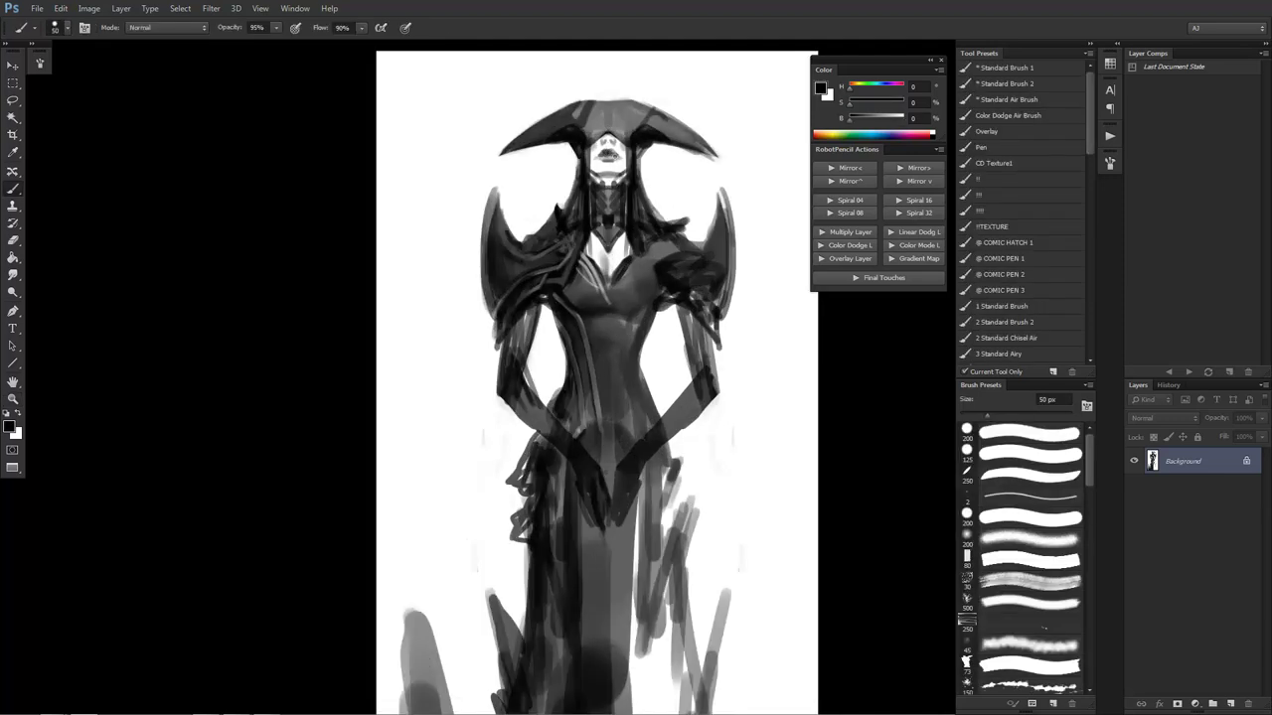
pyautogui.press('x')
pyautogui.press('x')
pyautogui.keyDown('alt'); pyautogui.click(609, 146); pyautogui.keyUp('alt')
pyautogui.keyDown('alt'); pyautogui.click(605, 136); pyautogui.keyUp('alt')
pyautogui.keyDown('alt'); pyautogui.click(603, 140); pyautogui.keyUp('alt')
# Deepen the shadows on the upper body in black, varying the brush size and finishing at 50 px
pyautogui.hotkey('alt', 'space')
pyautogui.keyDown('alt'); pyautogui.click(616, 218); pyautogui.keyUp('alt')
pyautogui.keyDown('alt'); pyautogui.click(616, 218); pyautogui.keyUp('alt')
pyautogui.click(609, 450)
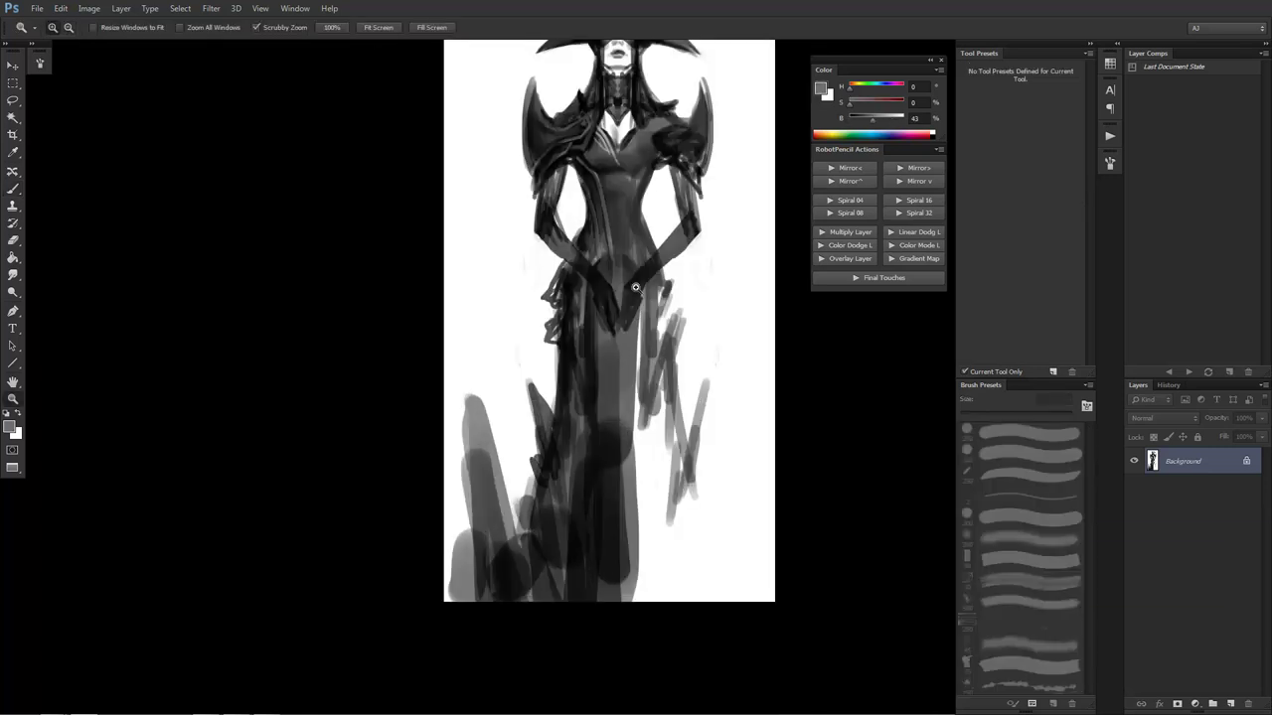
pyautogui.press('b')
pyautogui.moveTo(626, 282); pyautogui.dragTo(642, 467)
pyautogui.press('d')
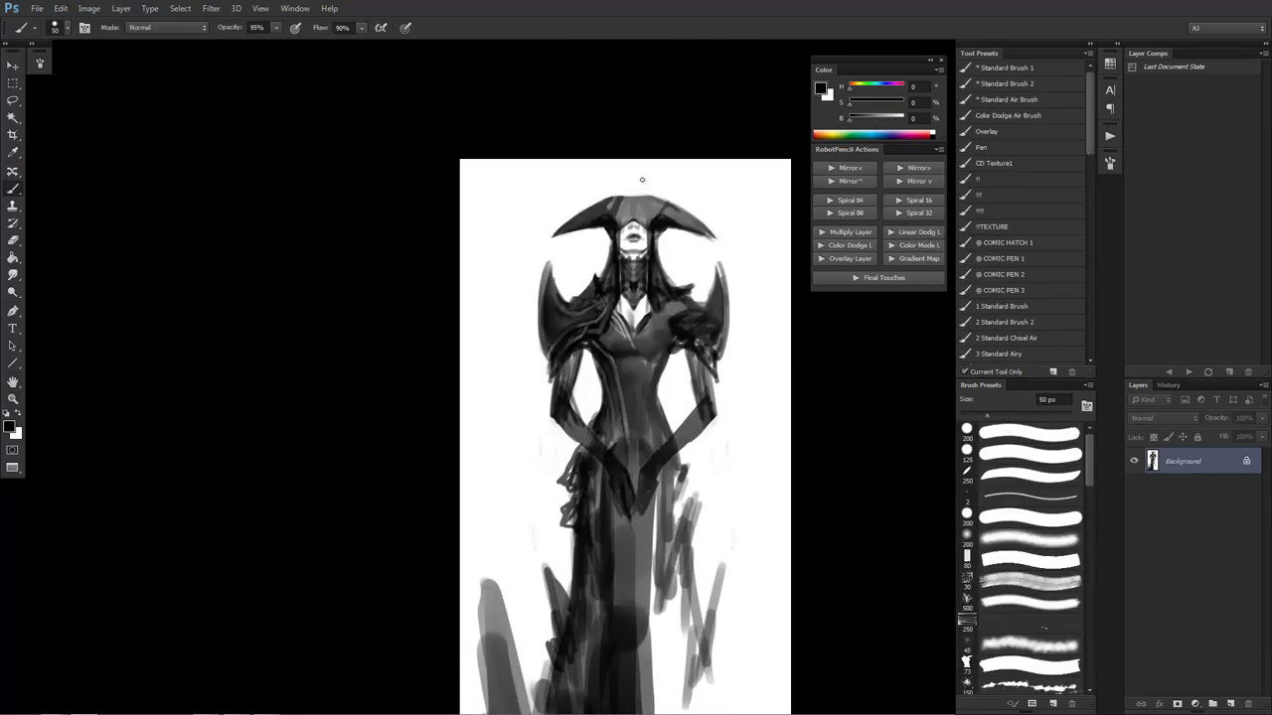
pyautogui.press(']')
pyautogui.press(']')
pyautogui.press(']')
pyautogui.moveTo(672, 397); pyautogui.dragTo(652, 305)
pyautogui.press('[')
pyautogui.press('[')
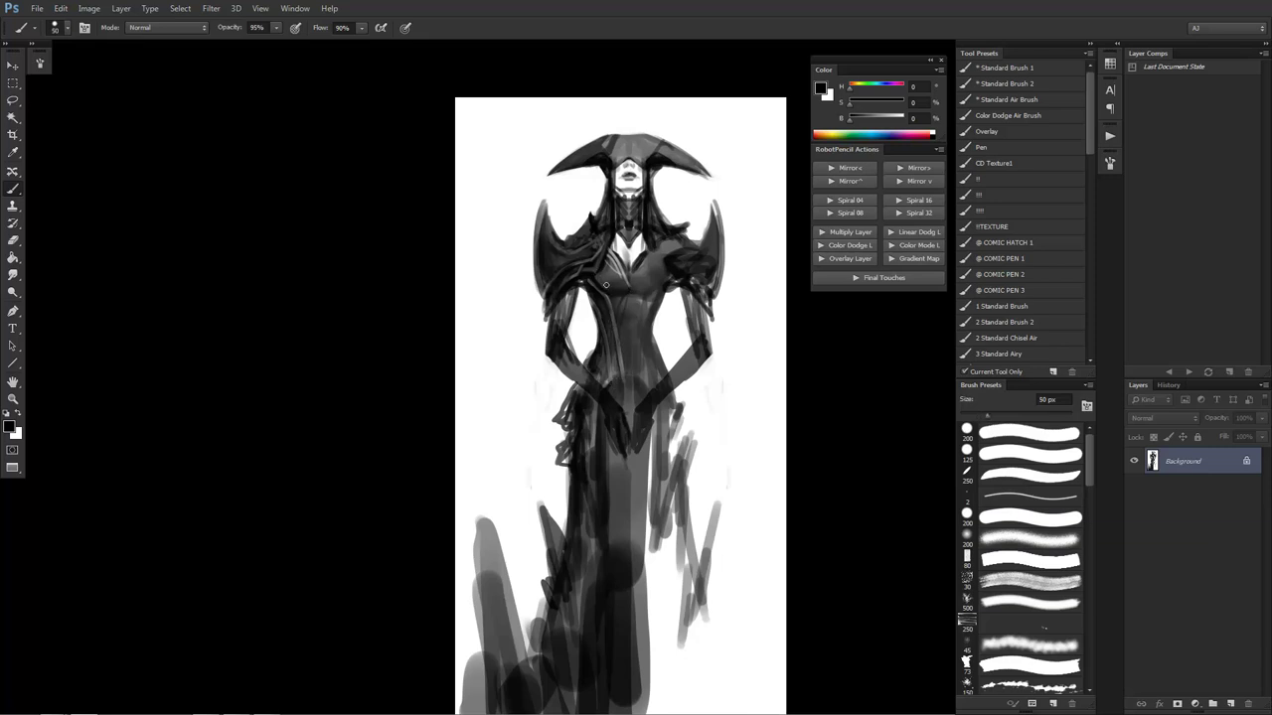
# Round out the left side of the bust with sampled dark greys and a larger brush at reduced opacity
pyautogui.press(']')
pyautogui.press(']')
pyautogui.press(']')
pyautogui.press(']')
pyautogui.press(']')
pyautogui.press(']')
pyautogui.press(']')
pyautogui.press(']')
pyautogui.press(']')
pyautogui.press('2')
pyautogui.press('5')
pyautogui.keyDown('alt'); pyautogui.click(611, 268); pyautogui.keyUp('alt')
pyautogui.press('d')
pyautogui.keyDown('alt'); pyautogui.click(620, 278); pyautogui.keyUp('alt')
# Select the left half of the canvas up to the figure's centre line and mirror it onto the right half
pyautogui.press('m')
pyautogui.moveTo(471, 117)
pyautogui.mouseDown()
pyautogui.moveTo(669, 691)
pyautogui.moveTo(607, 677)
pyautogui.moveTo(624, 707)
pyautogui.mouseUp()
pyautogui.moveTo(657, 137); pyautogui.dragTo(640, 308)
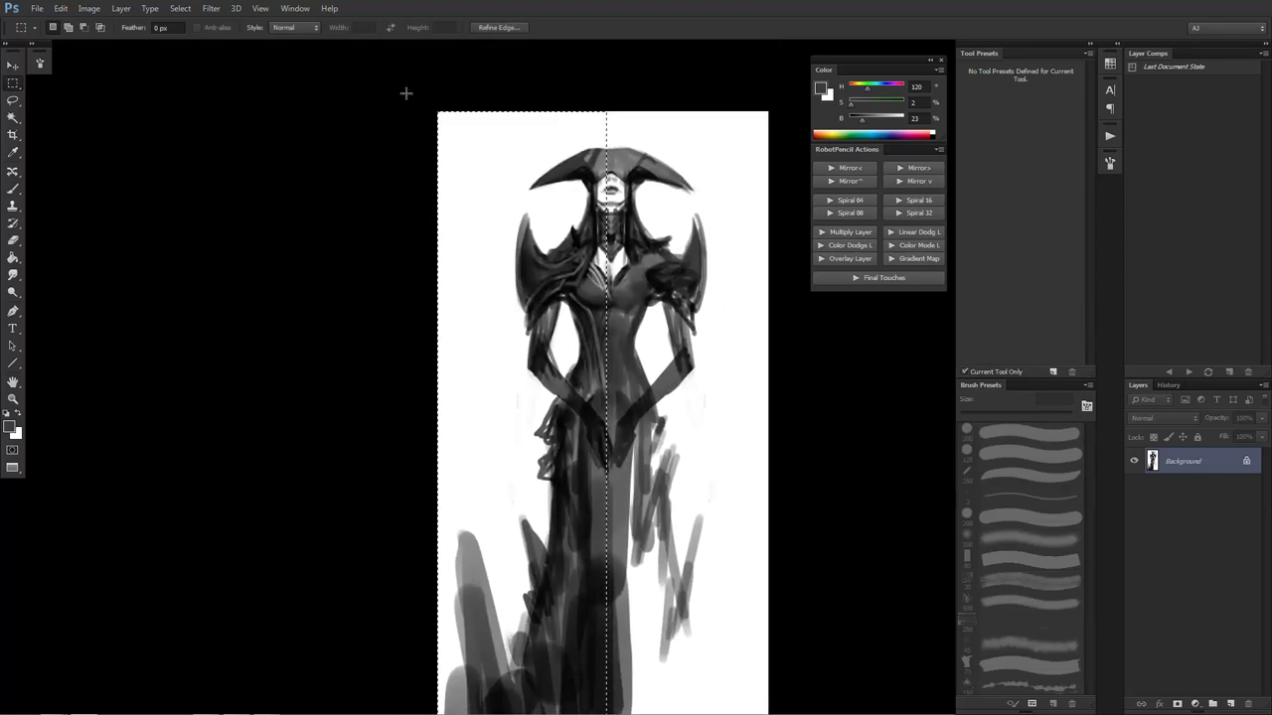
pyautogui.moveTo(416, 90); pyautogui.dragTo(610, 687)
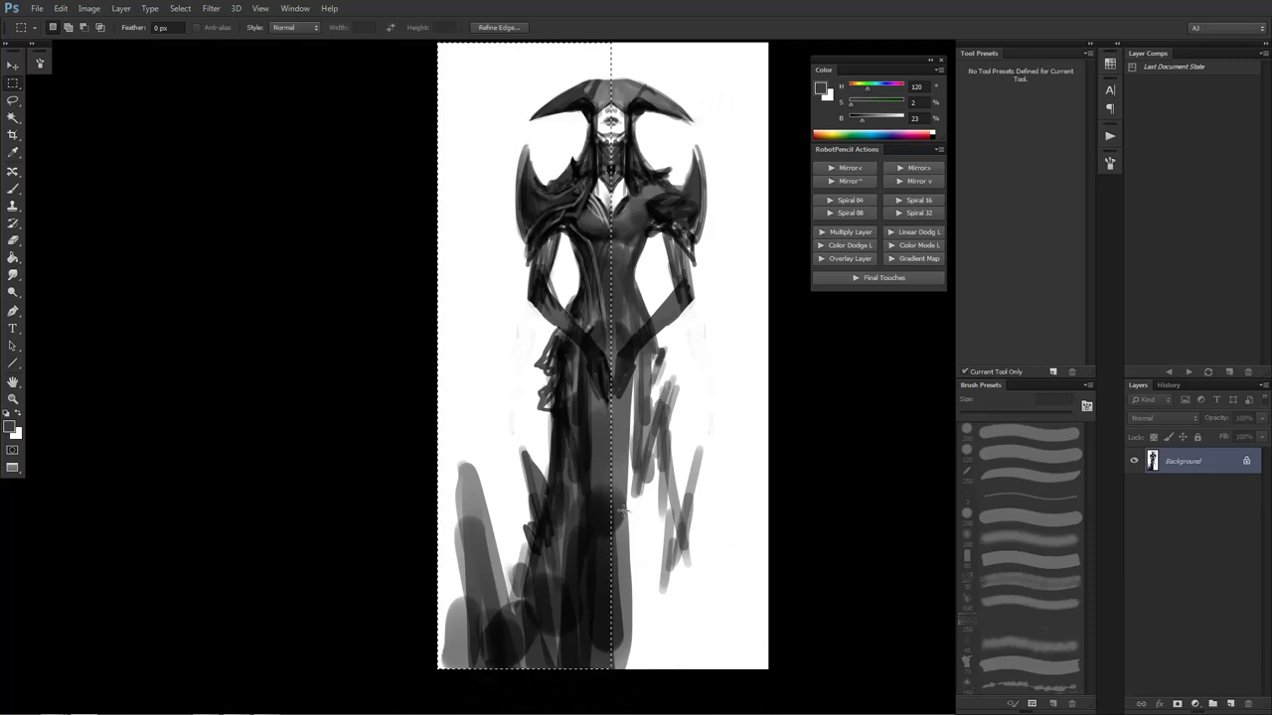
pyautogui.click(920, 169)
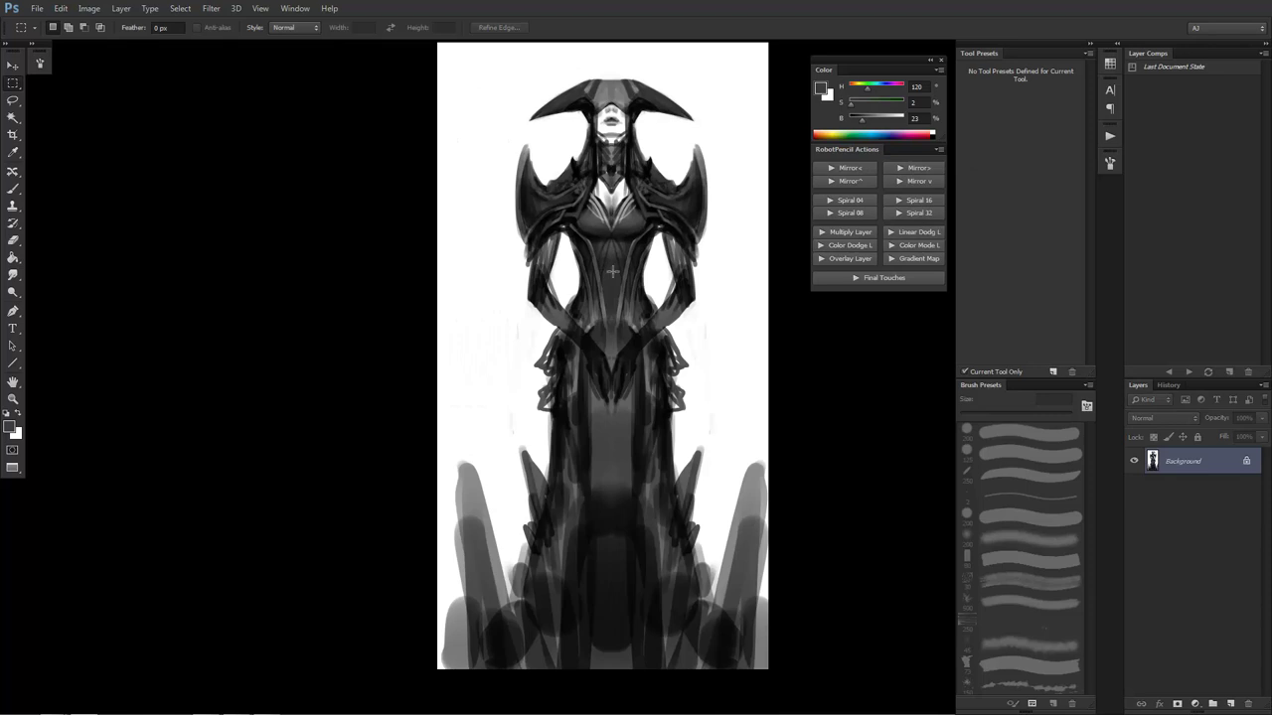
# Define the nose beneath the hat's brim in black and sampled grey with a 40 px brush at 50% opacity
pyautogui.press('z')
pyautogui.click(616, 115)
pyautogui.click(616, 114)
pyautogui.press('b')
pyautogui.press('d')
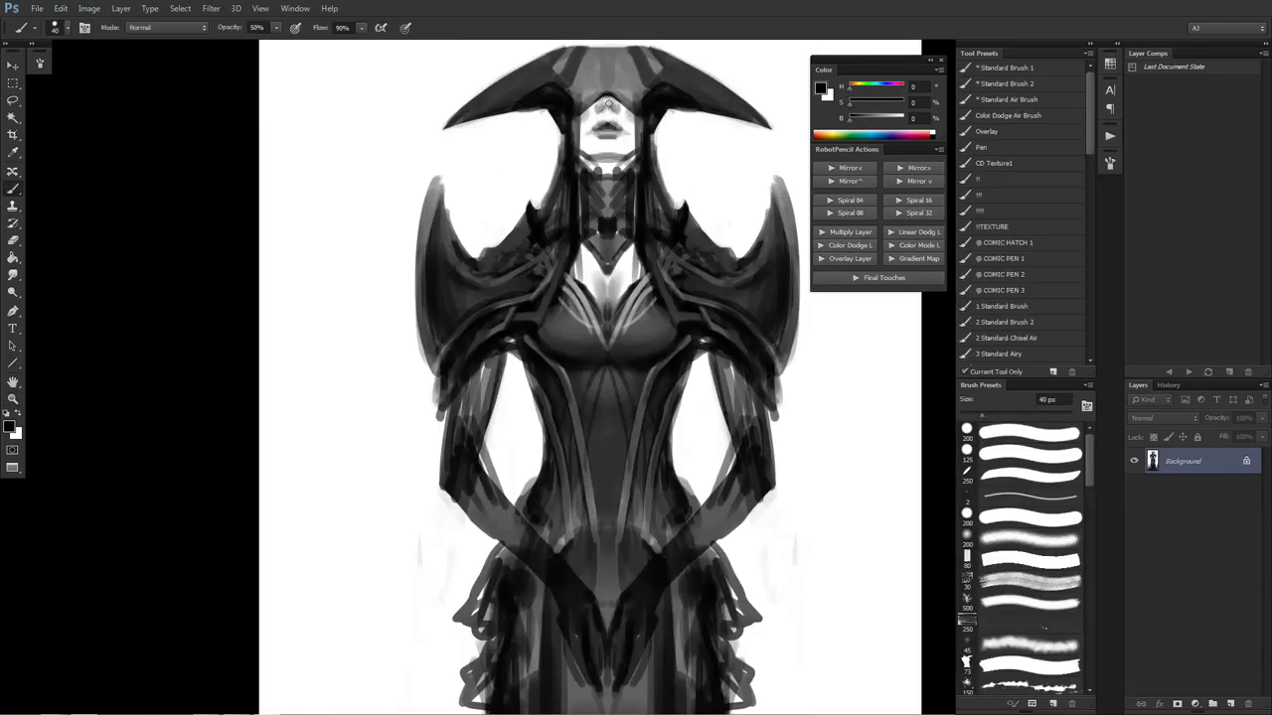
pyautogui.press('x')
pyautogui.keyDown('alt'); pyautogui.click(607, 103); pyautogui.keyUp('alt')
pyautogui.press('d')
# Undo the last stroke and refine the nose and upper lip with sampled greys and a 30 px brush
pyautogui.press('l')
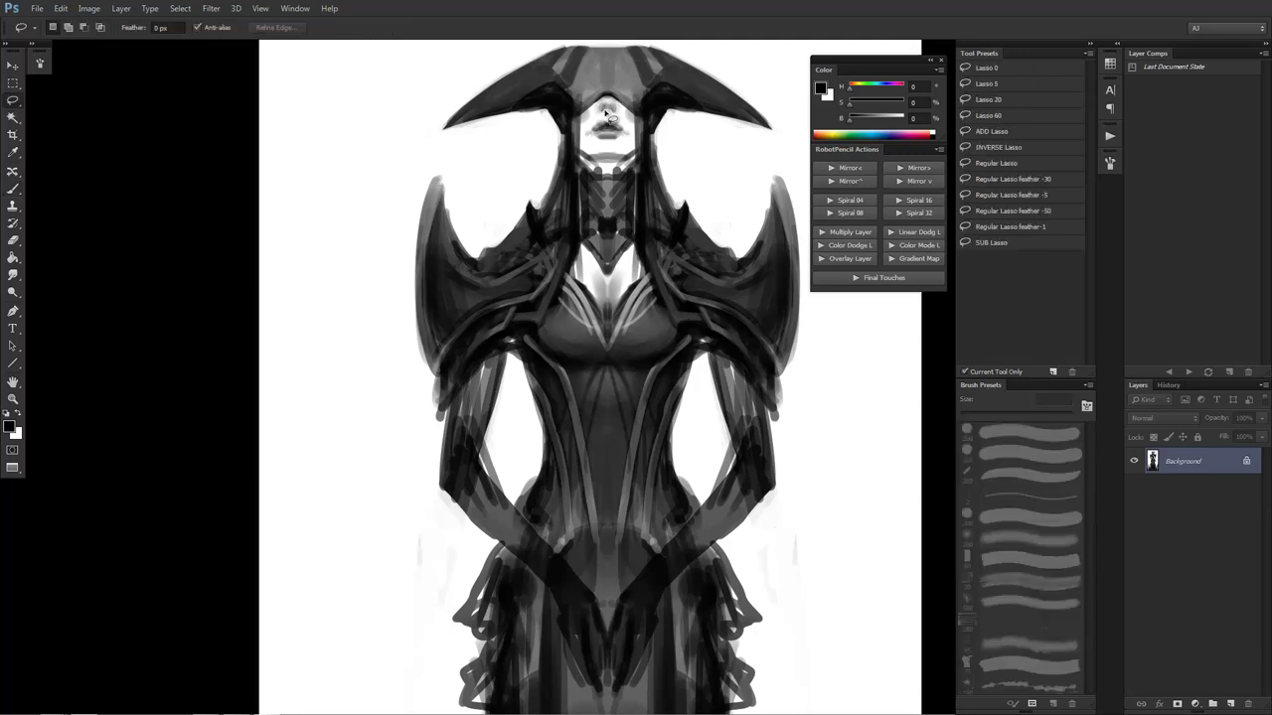
pyautogui.press('b')
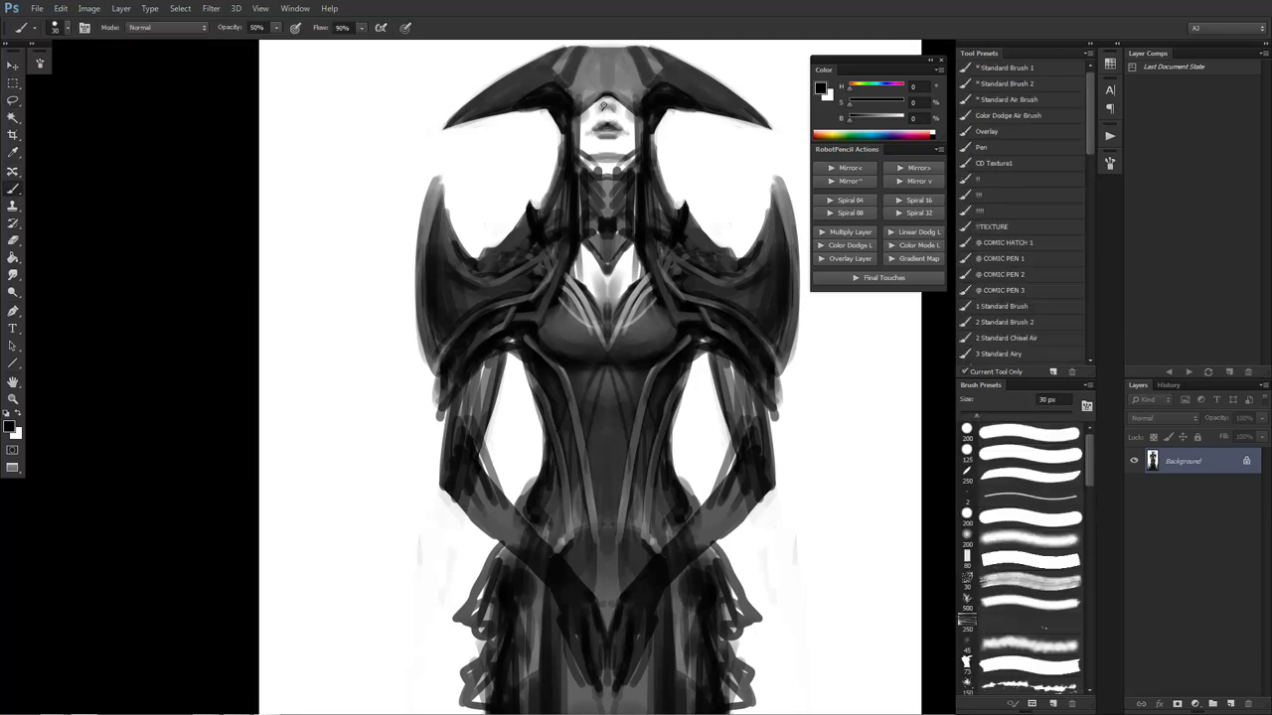
pyautogui.hotkey('ctrl', 'z')
pyautogui.keyDown('alt'); pyautogui.click(594, 117); pyautogui.keyUp('alt')
pyautogui.moveTo(597, 105); pyautogui.dragTo(595, 119)
pyautogui.keyDown('alt'); pyautogui.click(611, 98); pyautogui.keyUp('alt')
pyautogui.keyDown('alt'); pyautogui.click(610, 102); pyautogui.keyUp('alt')
pyautogui.keyDown('alt'); pyautogui.click(608, 103); pyautogui.keyUp('alt')
pyautogui.keyDown('alt'); pyautogui.click(618, 114); pyautogui.keyUp('alt')
pyautogui.keyDown('alt'); pyautogui.click(618, 123); pyautogui.keyUp('alt')
pyautogui.moveTo(596, 124); pyautogui.dragTo(618, 123)
# Shade the cheeks and chin with a sampled mid grey and a 90 px brush
pyautogui.press(']')
pyautogui.press(']')
pyautogui.press(']')
pyautogui.press(']')
pyautogui.press(']')
pyautogui.press(']')
pyautogui.keyDown('alt'); pyautogui.click(588, 132); pyautogui.keyUp('alt')
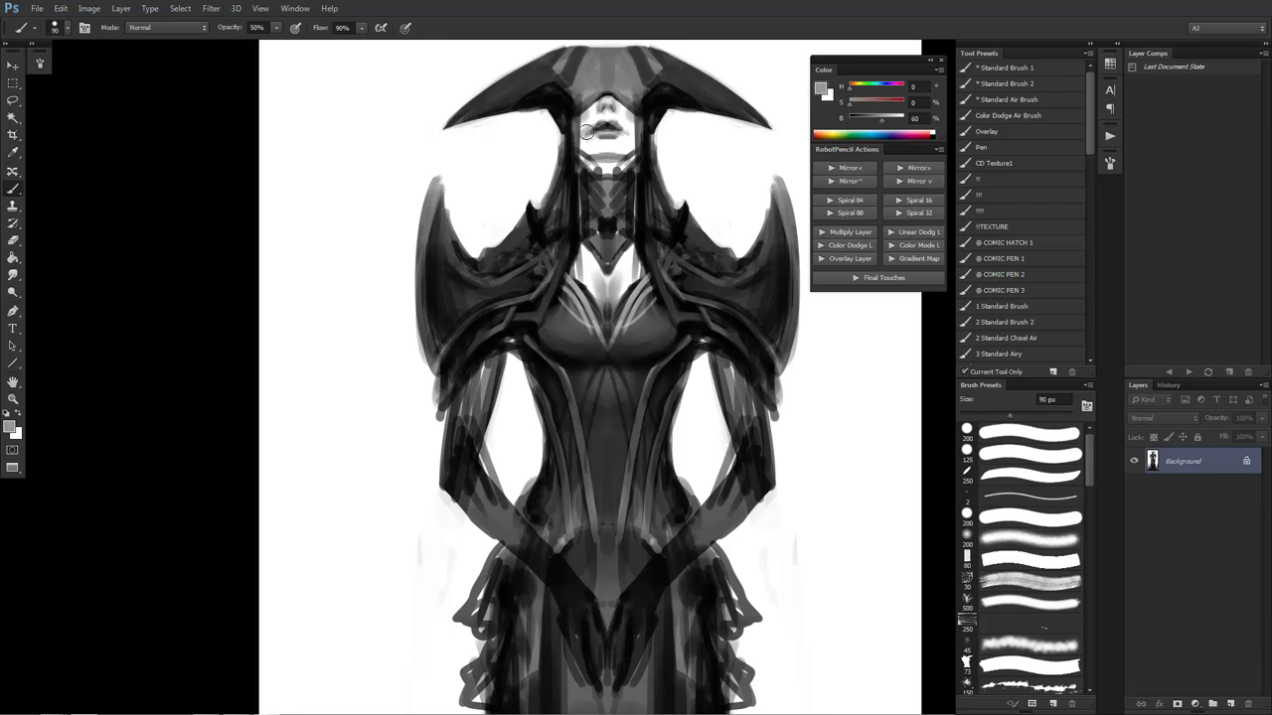
pyautogui.moveTo(589, 116)
pyautogui.mouseDown()
pyautogui.moveTo(626, 125)
pyautogui.moveTo(625, 139)
pyautogui.mouseUp()
pyautogui.moveTo(619, 159); pyautogui.dragTo(602, 159)
# Sharpen the dark details around the mouth in black, reducing the brush to 10 px
pyautogui.press('d')
pyautogui.press('[')
pyautogui.press('[')
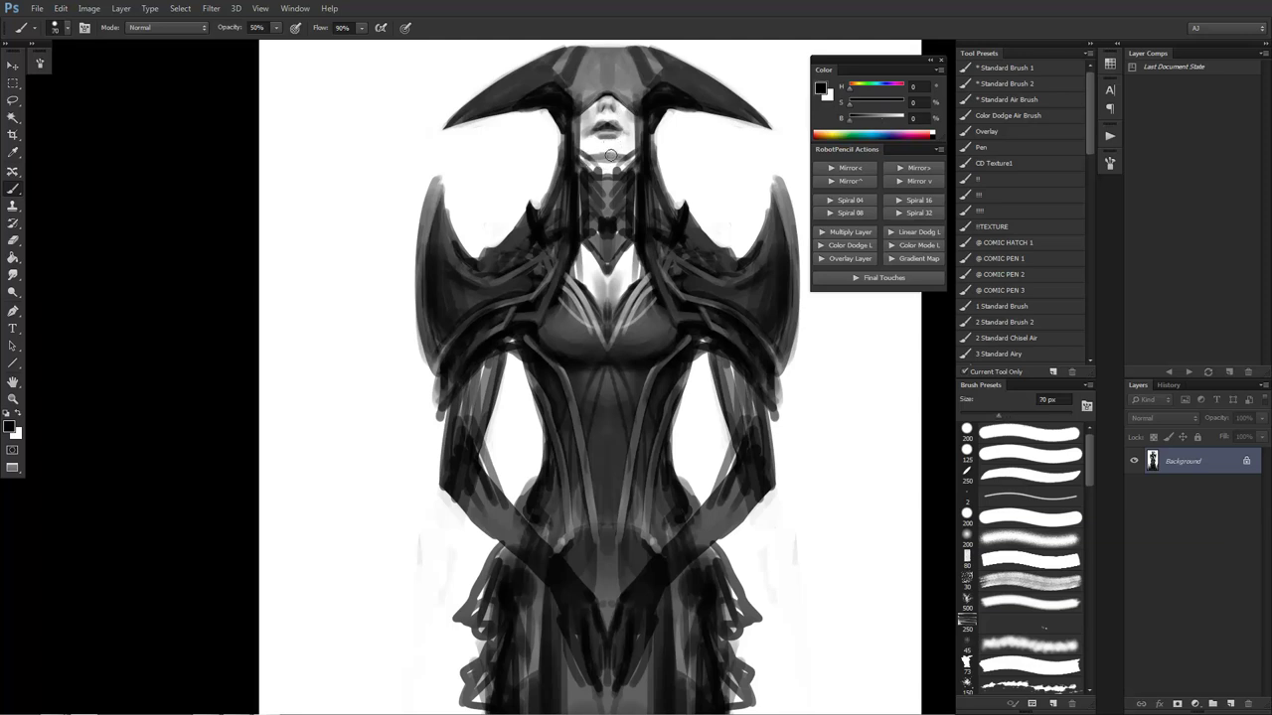
pyautogui.press('[')
pyautogui.press('[')
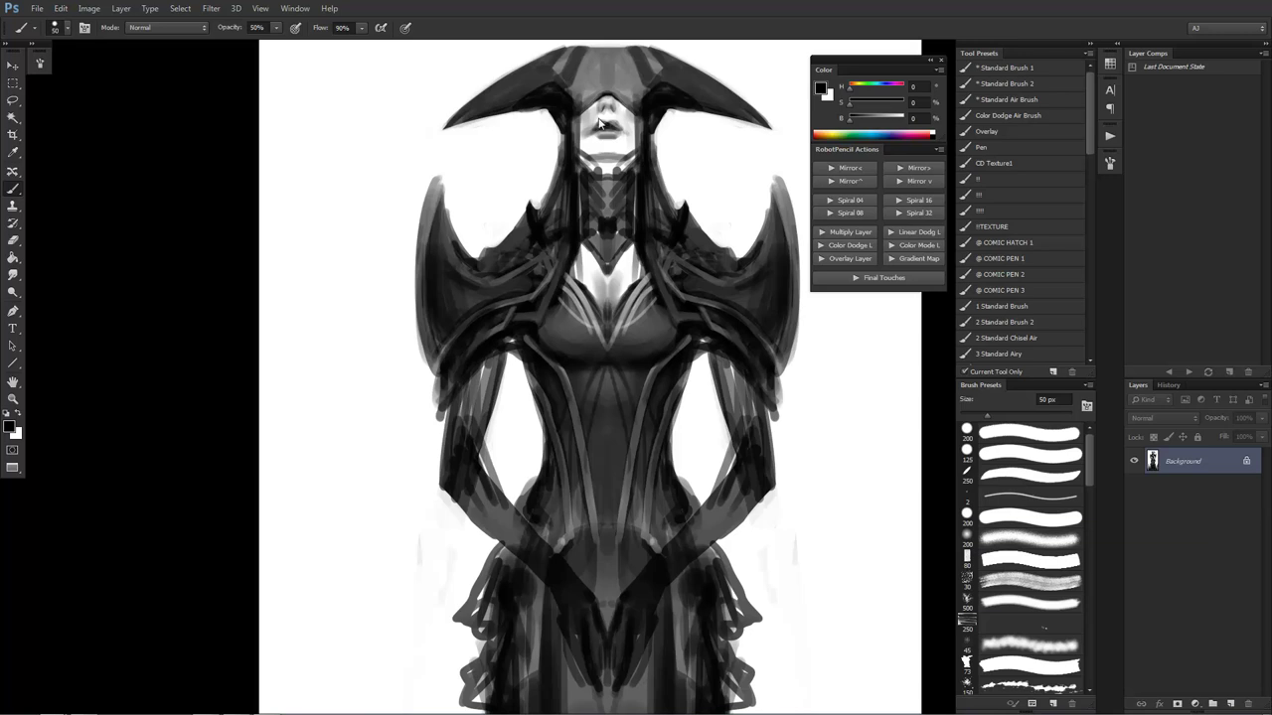
pyautogui.press('[')
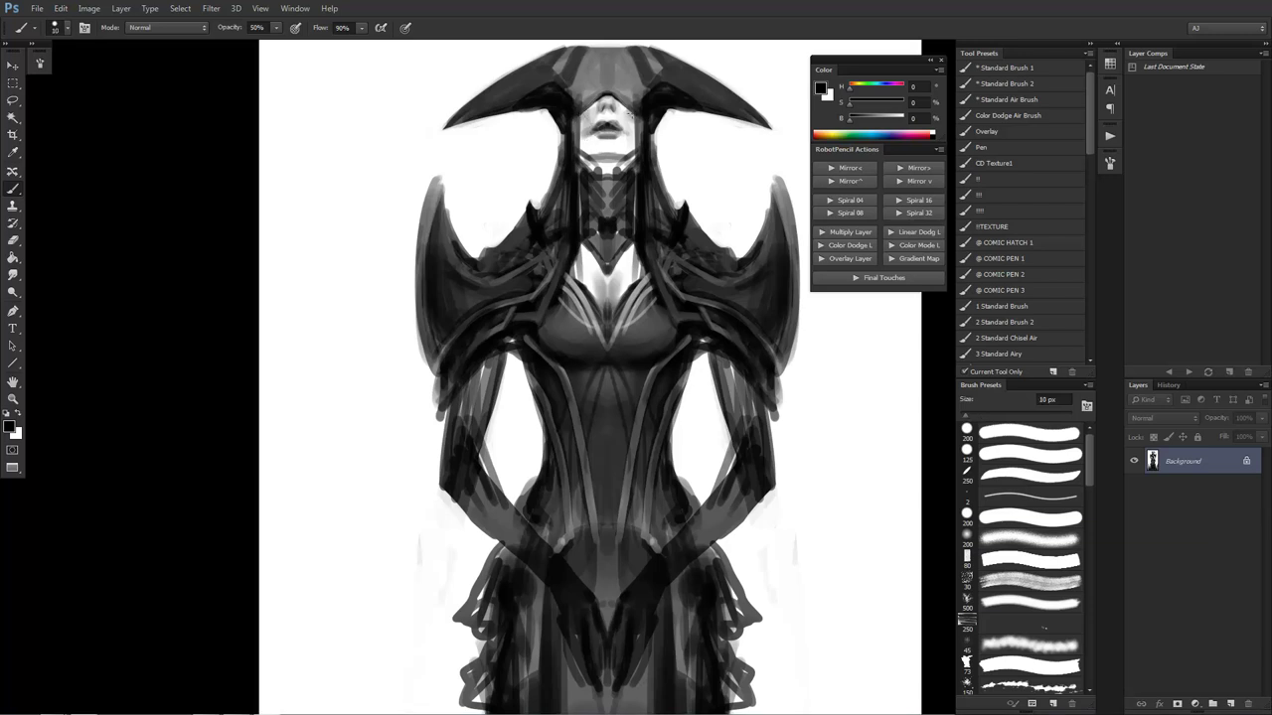
pyautogui.moveTo(627, 118); pyautogui.dragTo(622, 130)
pyautogui.press('[')
# Model the jaw and chin with sampled greys and a 45 px brush, blending with an 80 px Smudge tool
pyautogui.keyDown('alt'); pyautogui.click(598, 144); pyautogui.keyUp('alt')
pyautogui.press(']')
pyautogui.press(']')
pyautogui.press(']')
pyautogui.press(']')
pyautogui.press(']')
pyautogui.press('r')
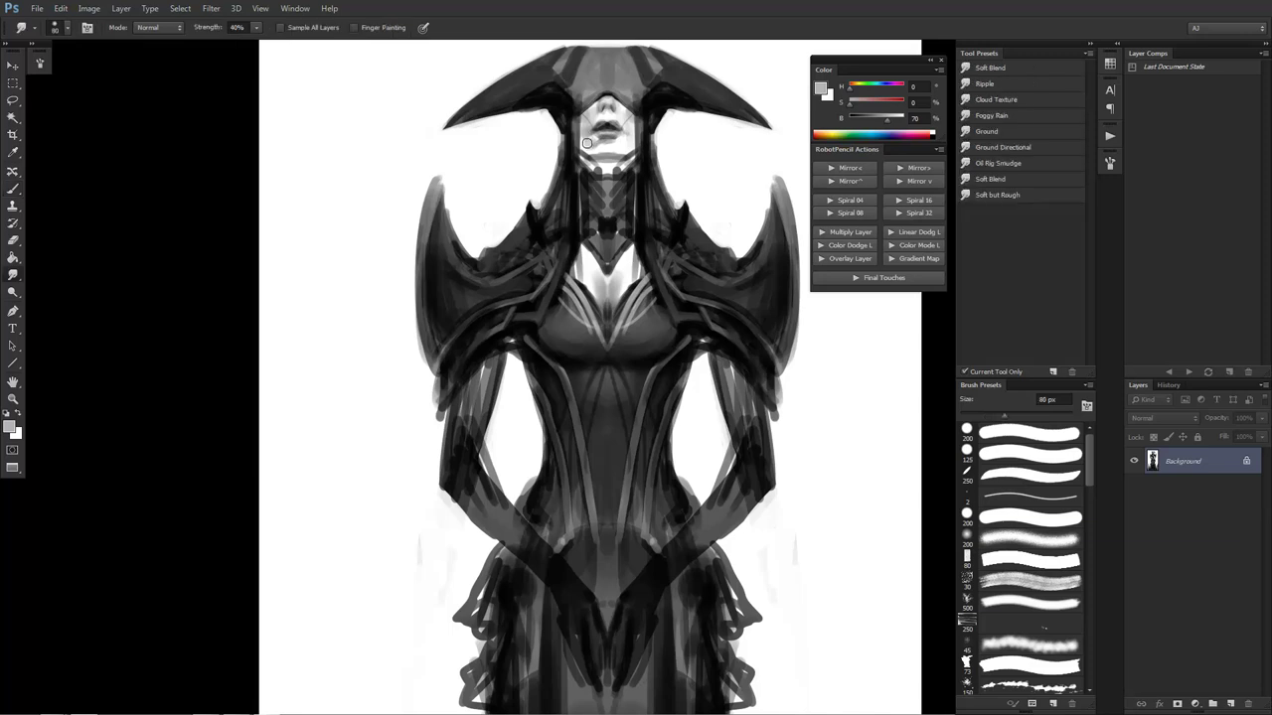
pyautogui.press('b')
pyautogui.keyDown('alt'); pyautogui.click(623, 141); pyautogui.keyUp('alt')
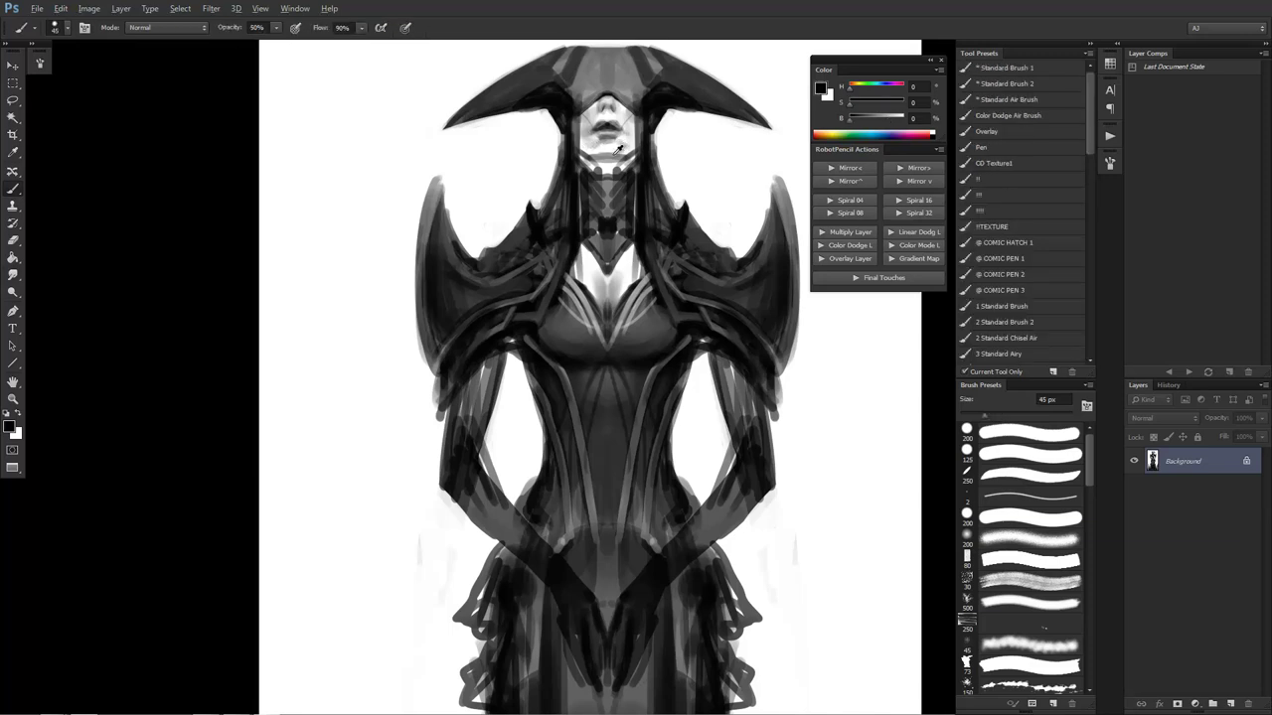
pyautogui.keyDown('alt'); pyautogui.click(622, 150); pyautogui.keyUp('alt')
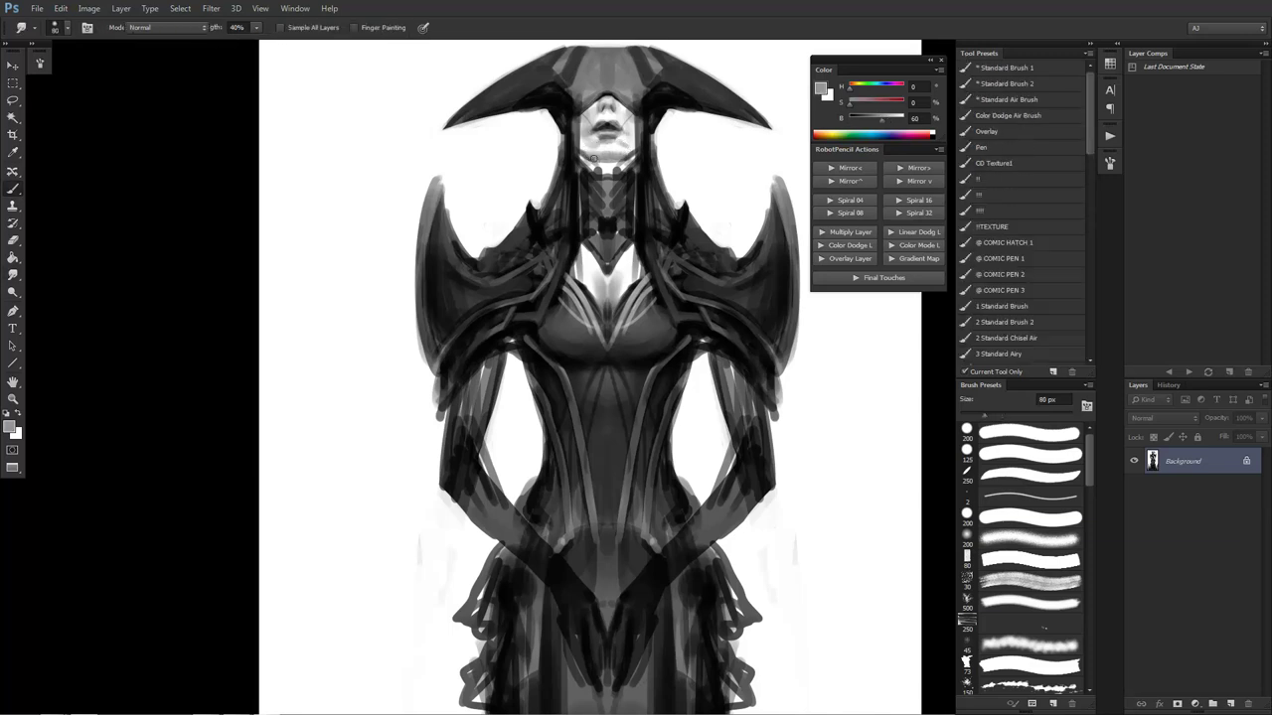
# Darken the neck and hood edges below the jaw in black with an 80 px brush at 50% opacity
pyautogui.keyDown('alt'); pyautogui.click(588, 155); pyautogui.keyUp('alt')
pyautogui.press(']')
pyautogui.moveTo(582, 151); pyautogui.dragTo(615, 166)
pyautogui.moveTo(584, 161)
pyautogui.mouseDown()
pyautogui.moveTo(612, 167)
pyautogui.moveTo(581, 226)
pyautogui.moveTo(592, 242)
pyautogui.mouseUp()
pyautogui.press(']')
pyautogui.press(']')
pyautogui.press(']')
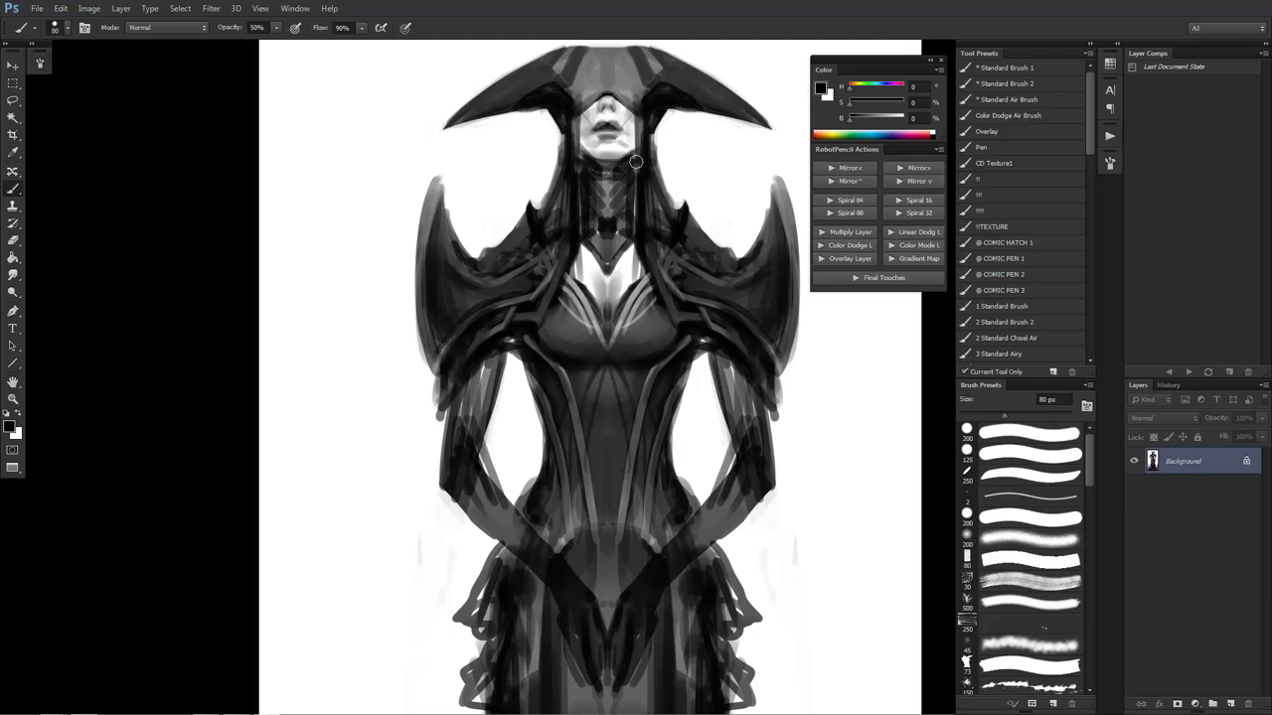
pyautogui.moveTo(633, 163); pyautogui.dragTo(623, 238)
# Define the plates along the centre of the neck in grey and black at 100% opacity with a smaller brush
pyautogui.press('0')
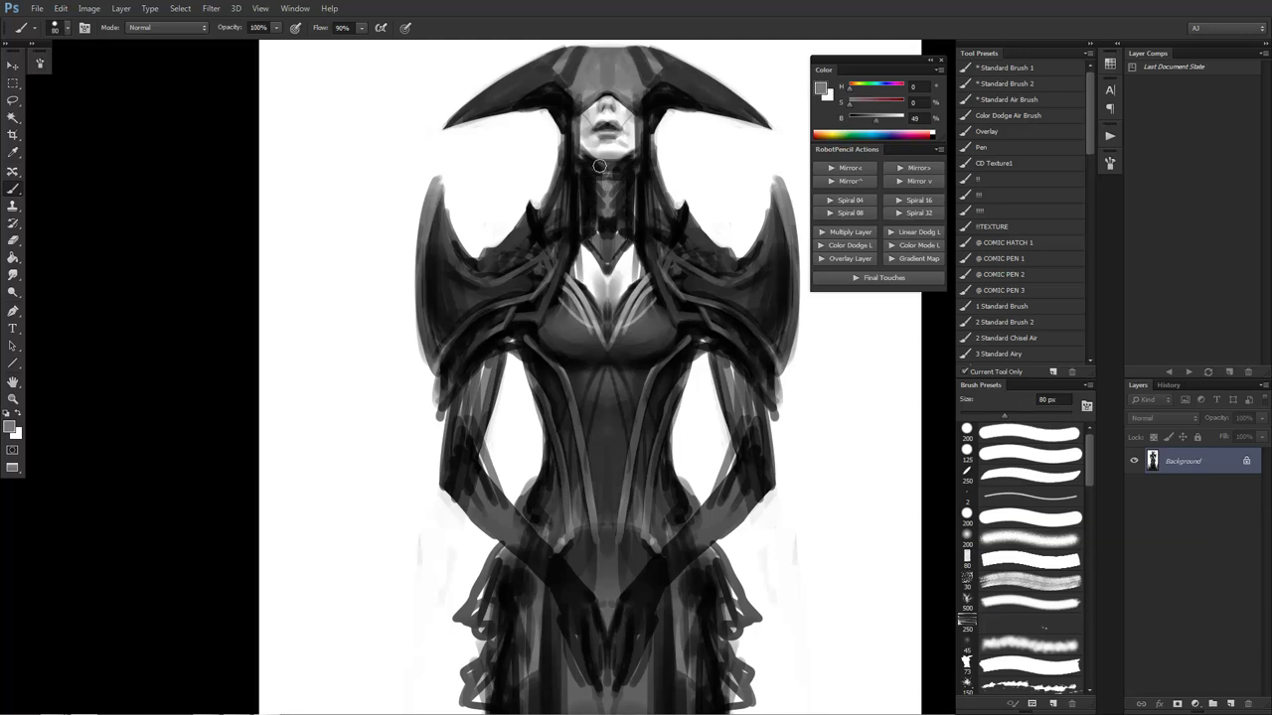
pyautogui.press('[')
pyautogui.press('[')
pyautogui.press('[')
pyautogui.press('[')
pyautogui.press('[')
pyautogui.press('[')
pyautogui.scroll(-3, 613, 257)
pyautogui.scroll(2, 616, 260)
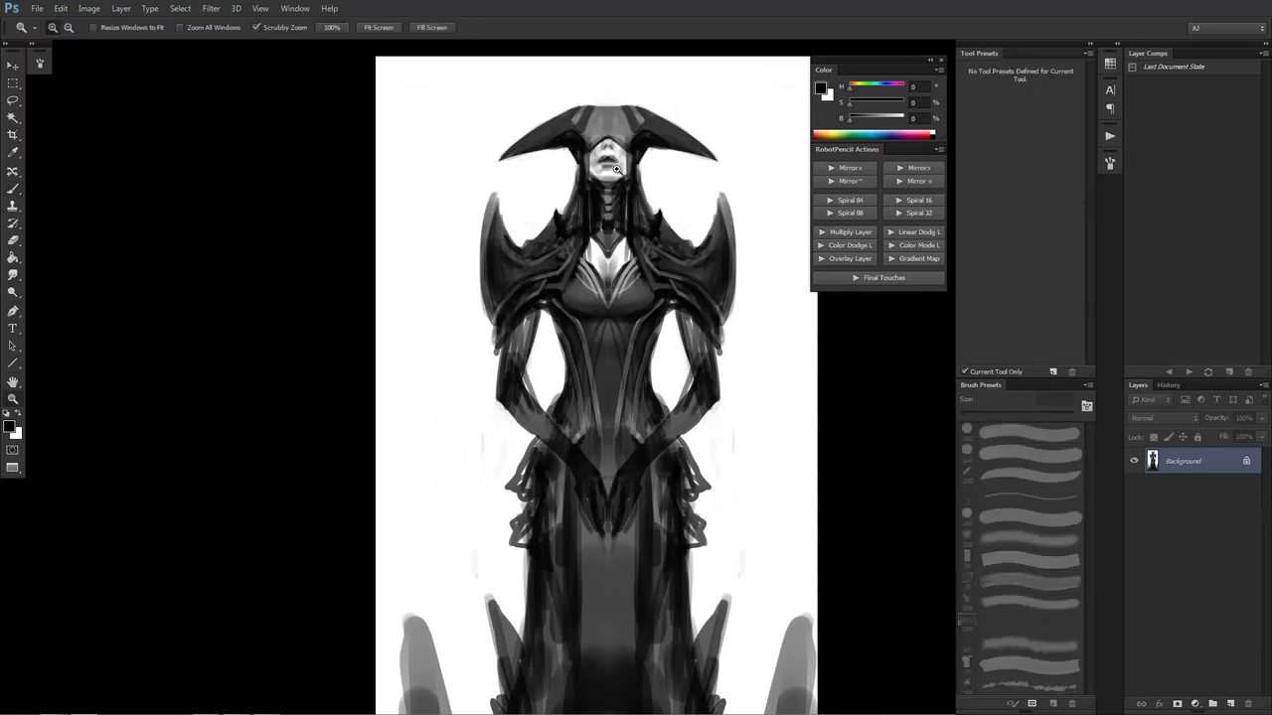
# Refine the lips and the area under the nose with sampled greys and a 25 px brush
pyautogui.scroll(2, 588, 143)
pyautogui.keyDown('alt'); pyautogui.click(591, 149); pyautogui.keyUp('alt')
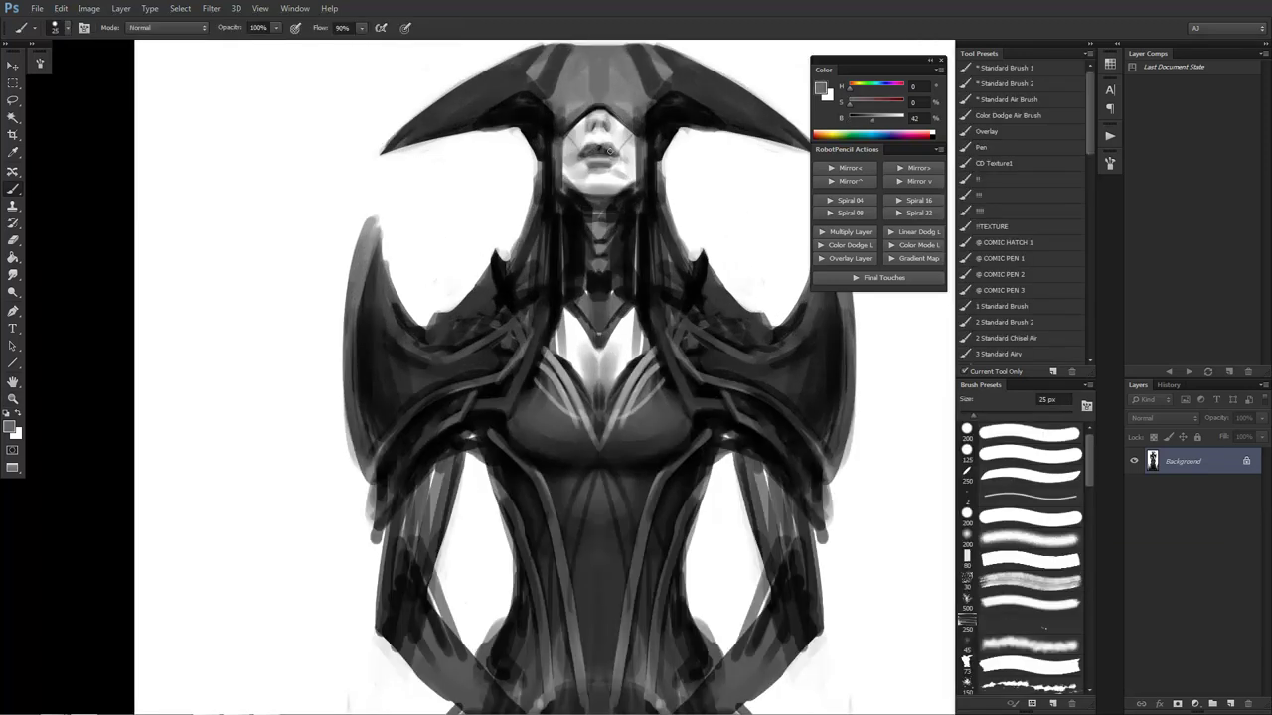
pyautogui.press('d')
pyautogui.press('x')
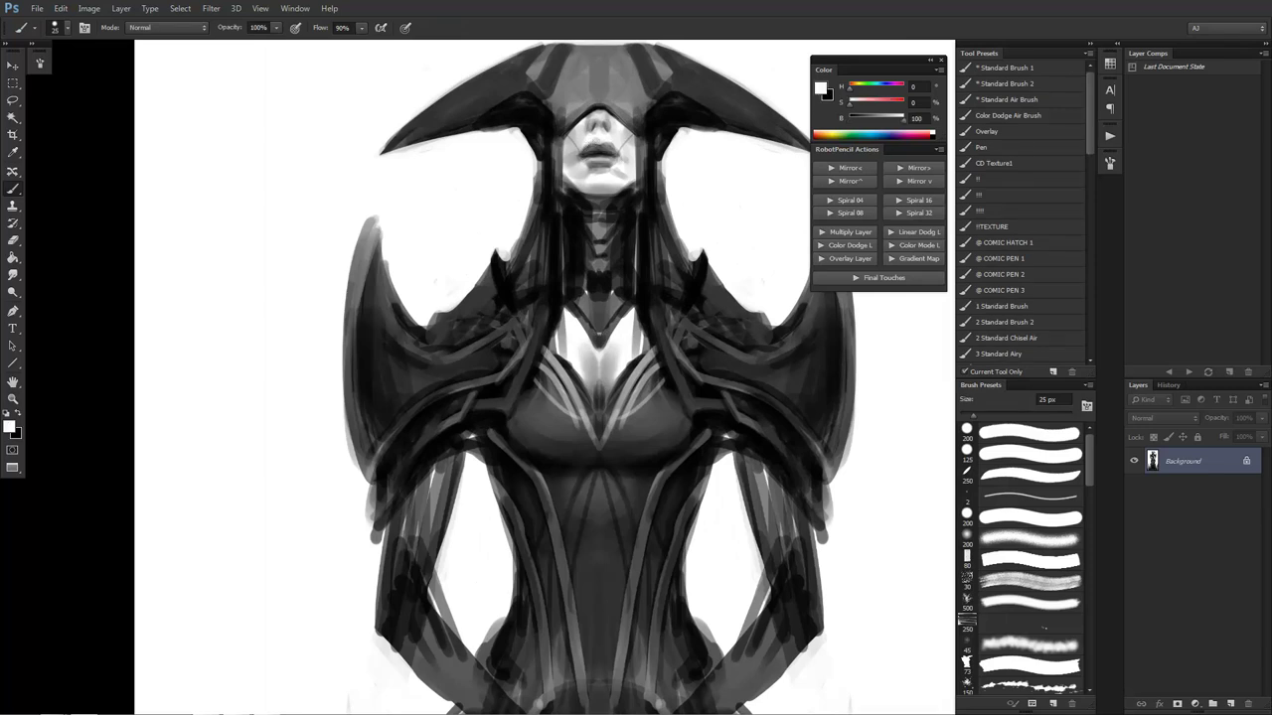
pyautogui.press('x')
pyautogui.keyDown('alt'); pyautogui.click(601, 138); pyautogui.keyUp('alt')
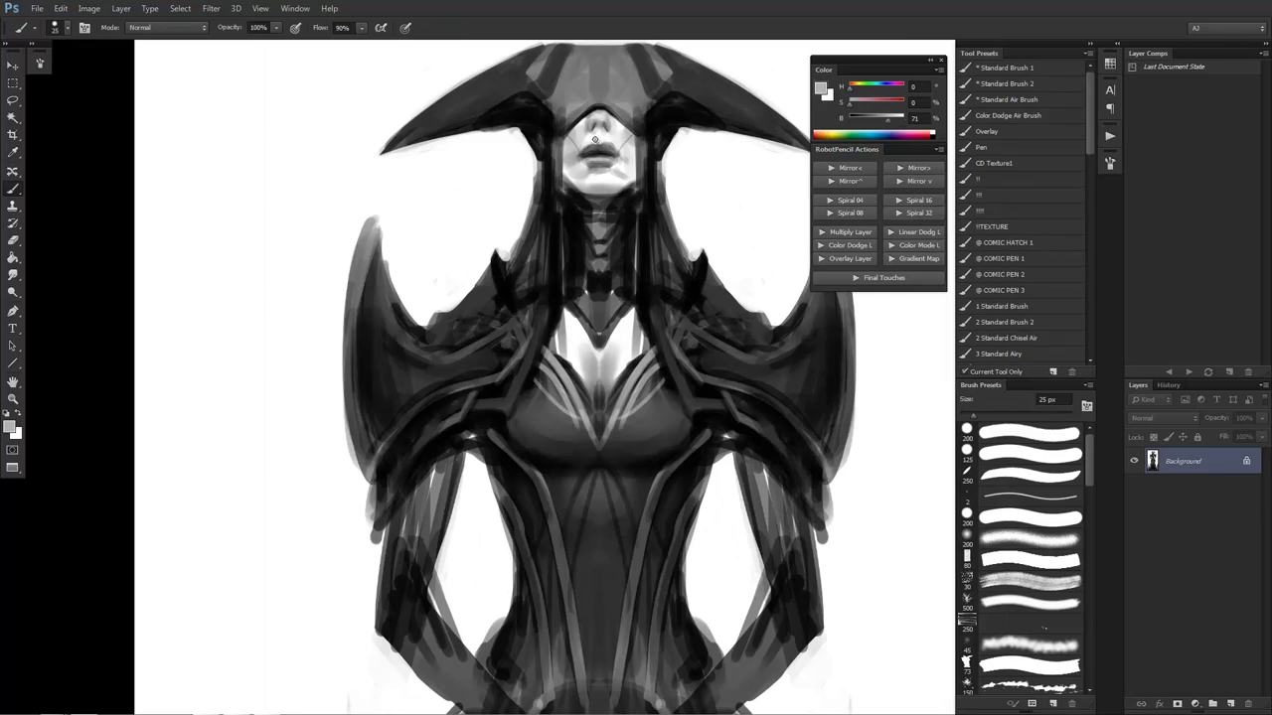
# Clean up the cheeks and face outline with an 80 px Smudge tool and a 20 px brush in white, light grey and black
pyautogui.press('r')
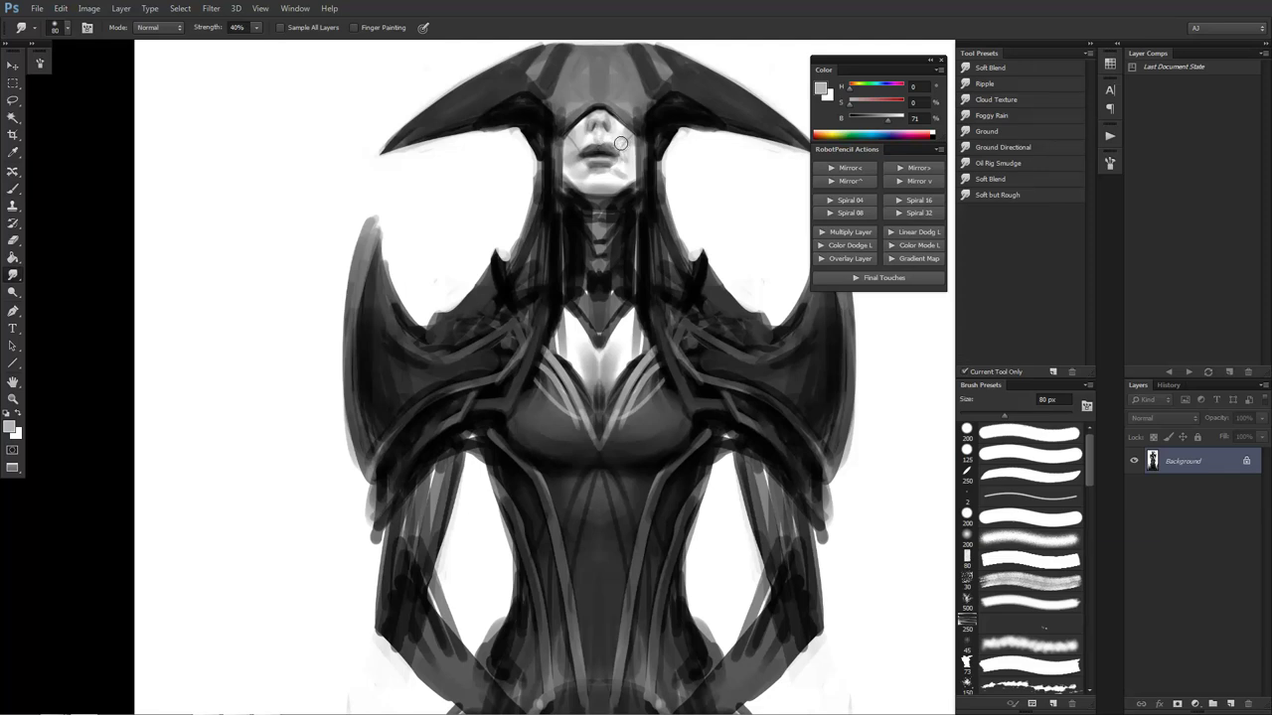
pyautogui.press('b')
pyautogui.keyDown('alt'); pyautogui.click(582, 123); pyautogui.keyUp('alt')
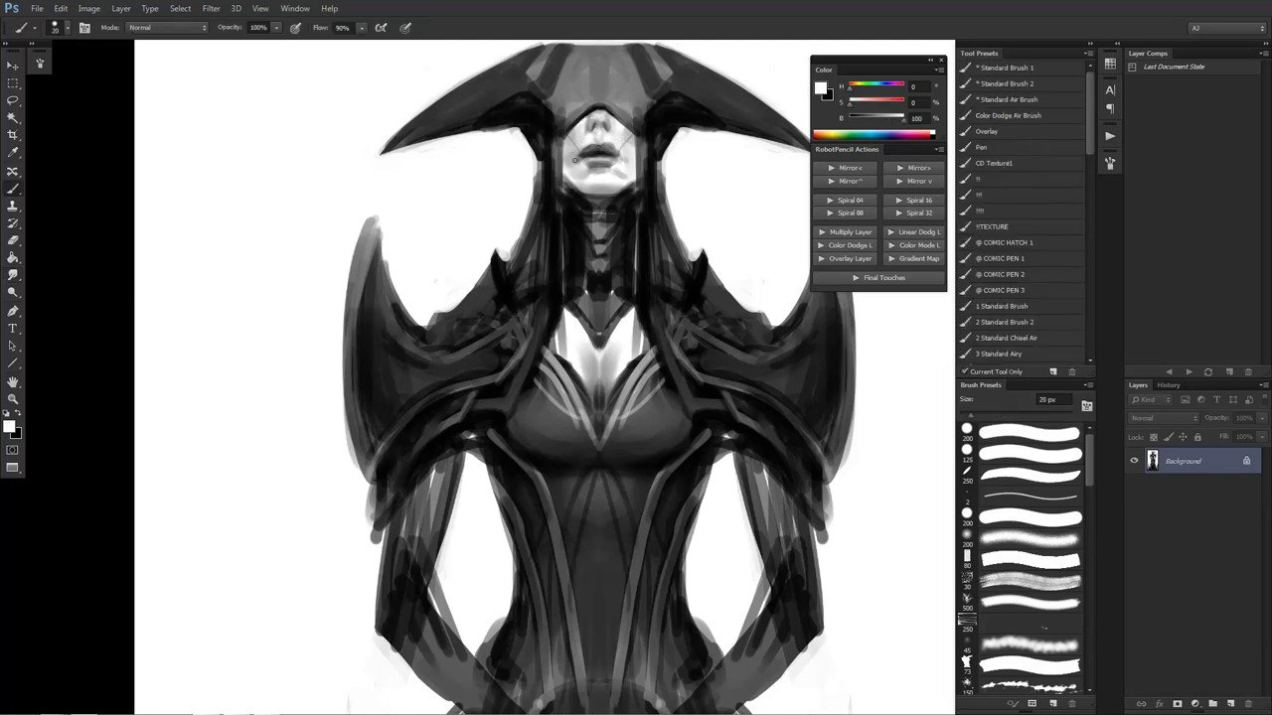
pyautogui.press('r')
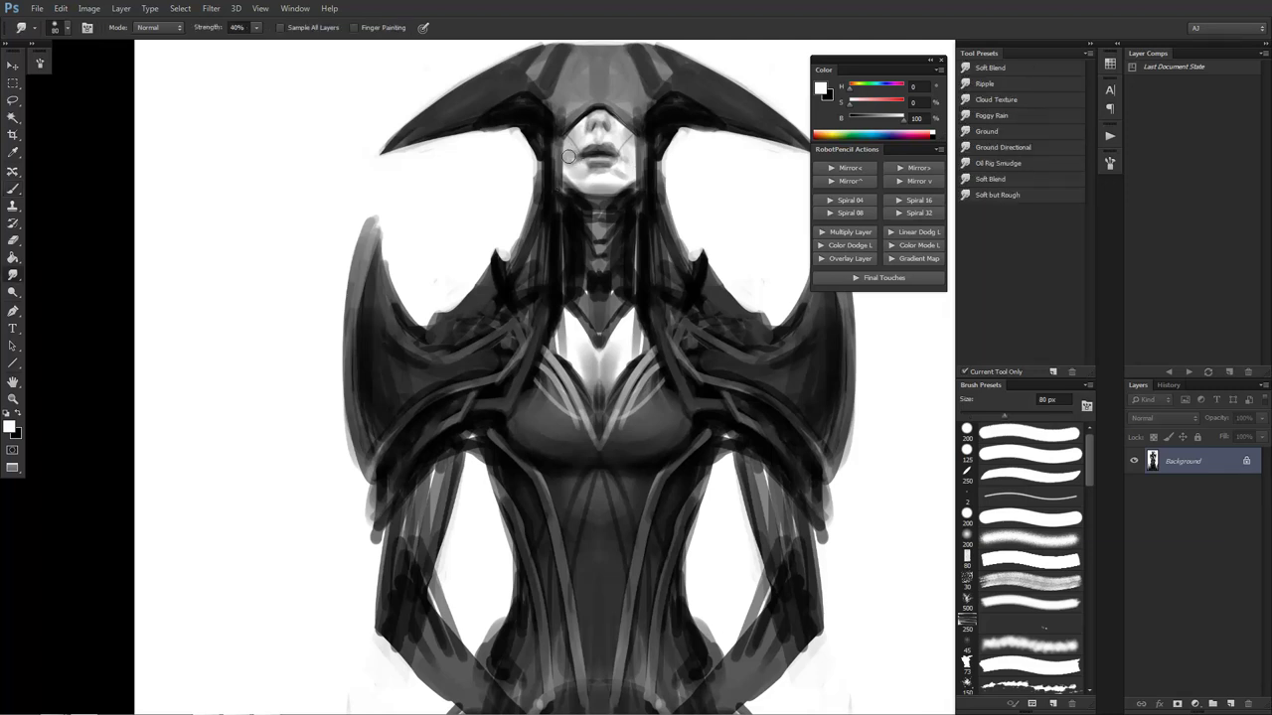
pyautogui.press('b')
pyautogui.keyDown('alt'); pyautogui.click(575, 161); pyautogui.keyUp('alt')
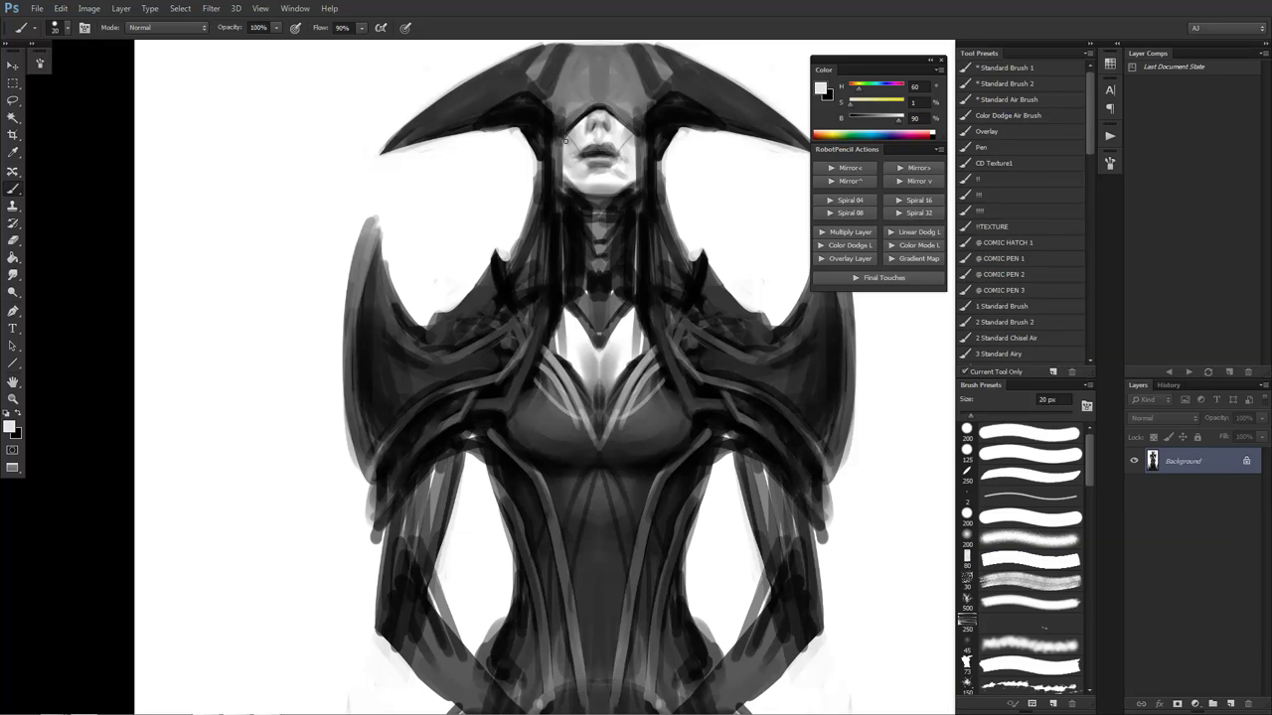
pyautogui.press('x')
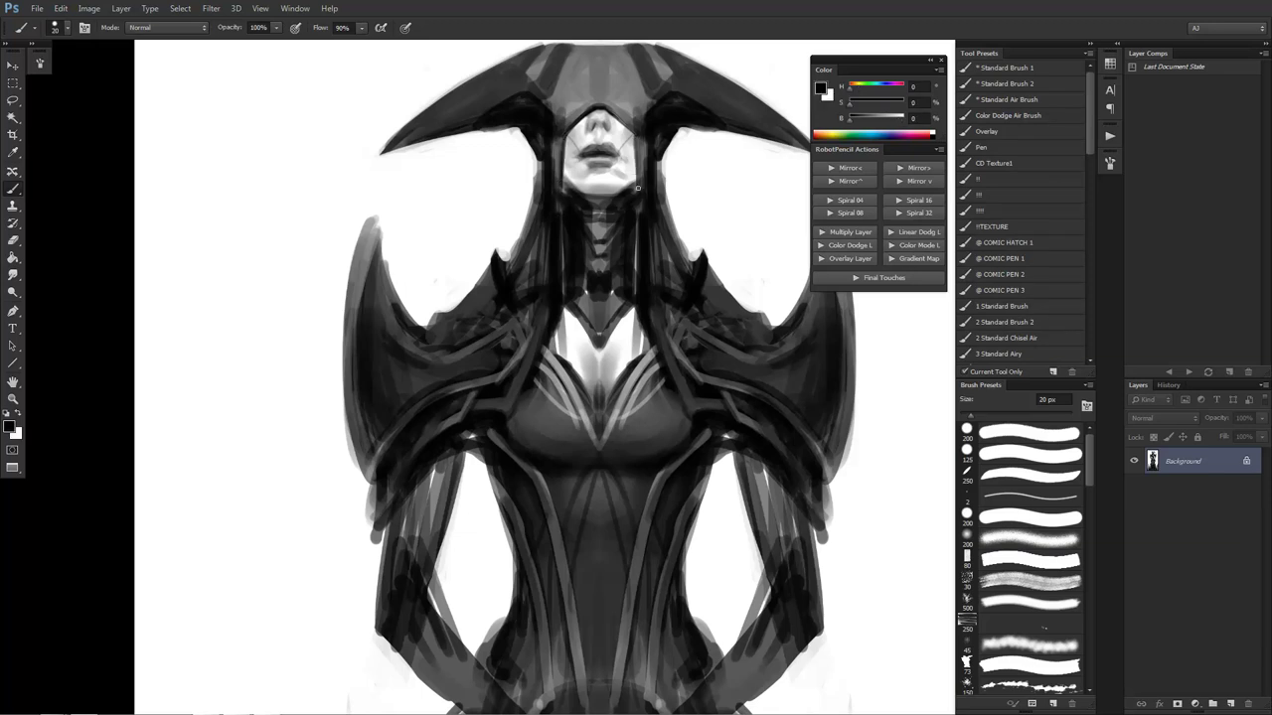
# Touch up the hat's front panel above the nose with sampled greys, enlarging the brush to 175 px
pyautogui.press('z')
pyautogui.keyDown('alt'); pyautogui.click(637, 217); pyautogui.keyUp('alt')
pyautogui.keyDown('alt'); pyautogui.click(637, 218); pyautogui.keyUp('alt')
pyautogui.keyDown('alt'); pyautogui.click(636, 217); pyautogui.keyUp('alt')
pyautogui.keyDown('alt'); pyautogui.click(656, 284); pyautogui.keyUp('alt')
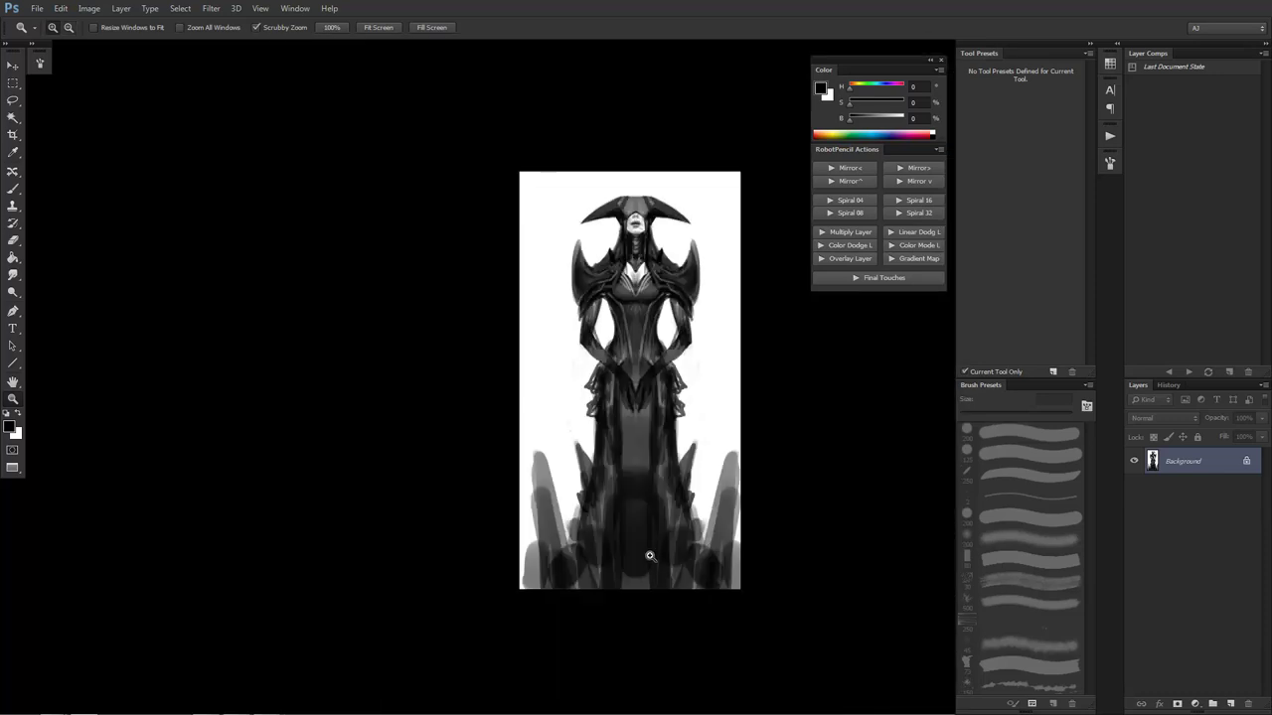
pyautogui.click(647, 320)
pyautogui.click(646, 320)
pyautogui.press('b')
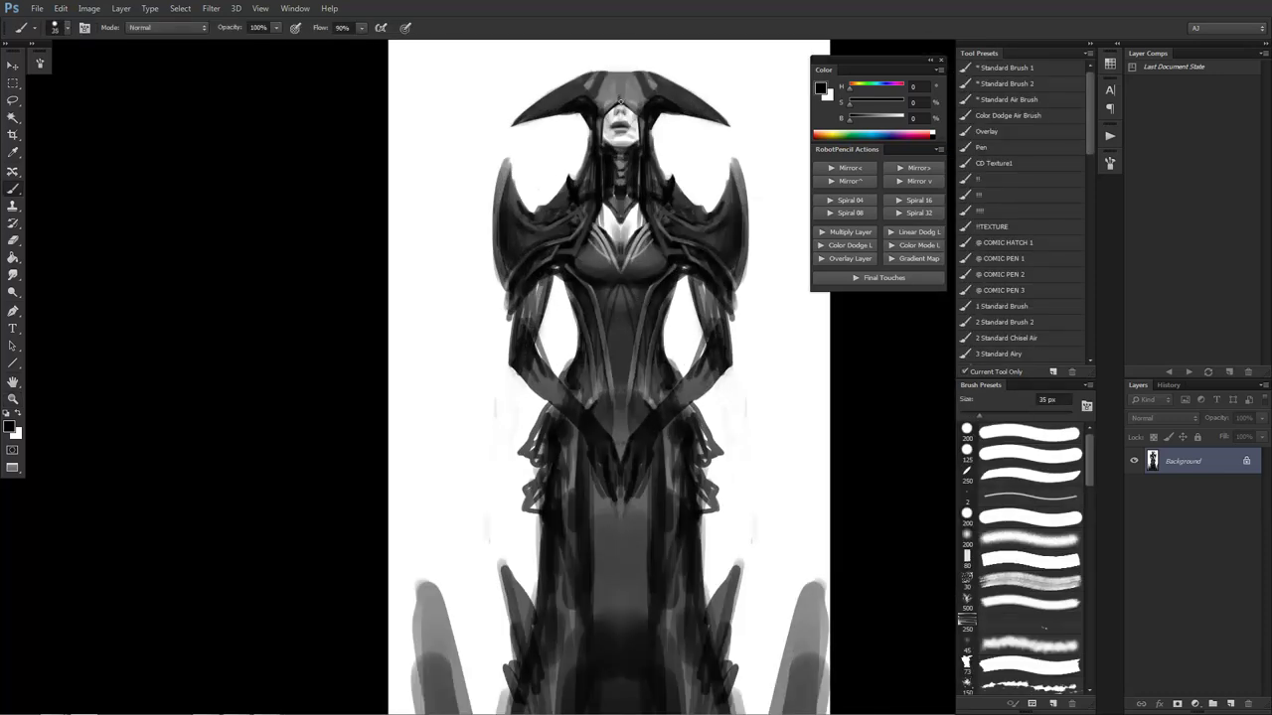
pyautogui.keyDown('alt'); pyautogui.click(621, 84); pyautogui.keyUp('alt')
pyautogui.keyDown('alt'); pyautogui.click(632, 99); pyautogui.keyUp('alt')
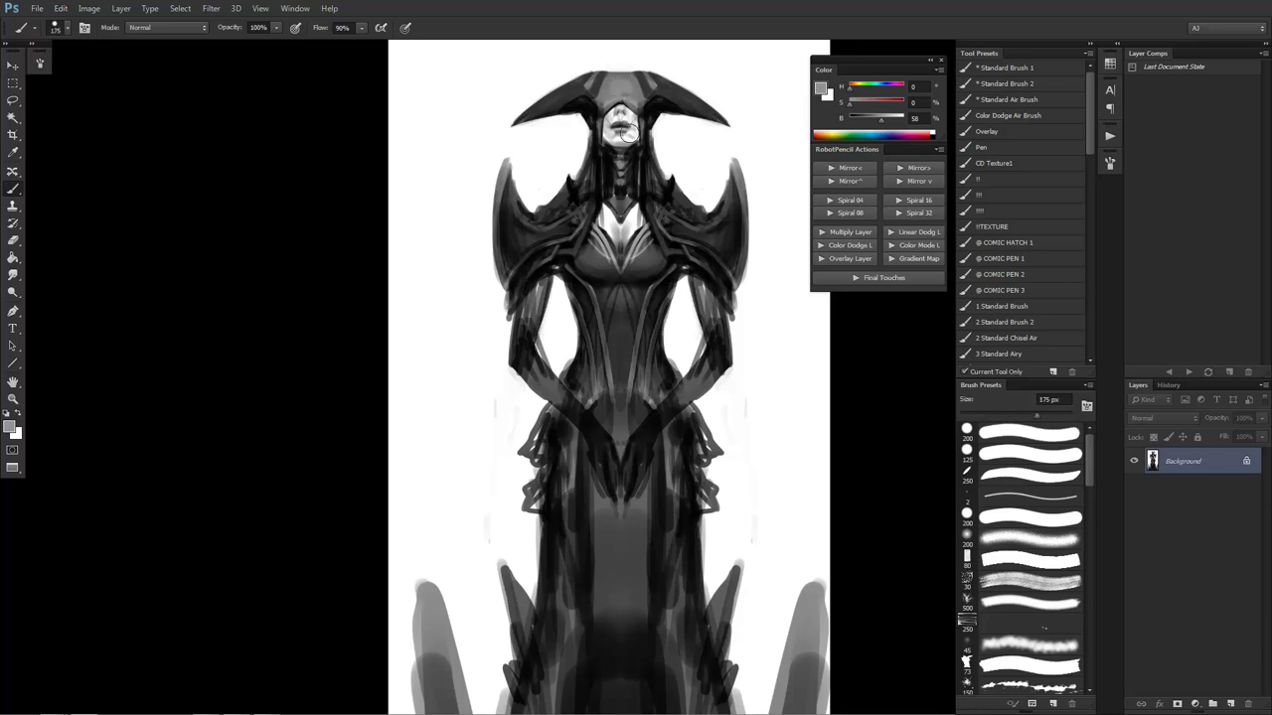
# Darken the bodice and the skirt's central panel with broad black strokes, enlarging the brush to 500 px
pyautogui.press('z')
pyautogui.keyDown('alt'); pyautogui.click(651, 415); pyautogui.keyUp('alt')
pyautogui.click(650, 415)
pyautogui.press('b')
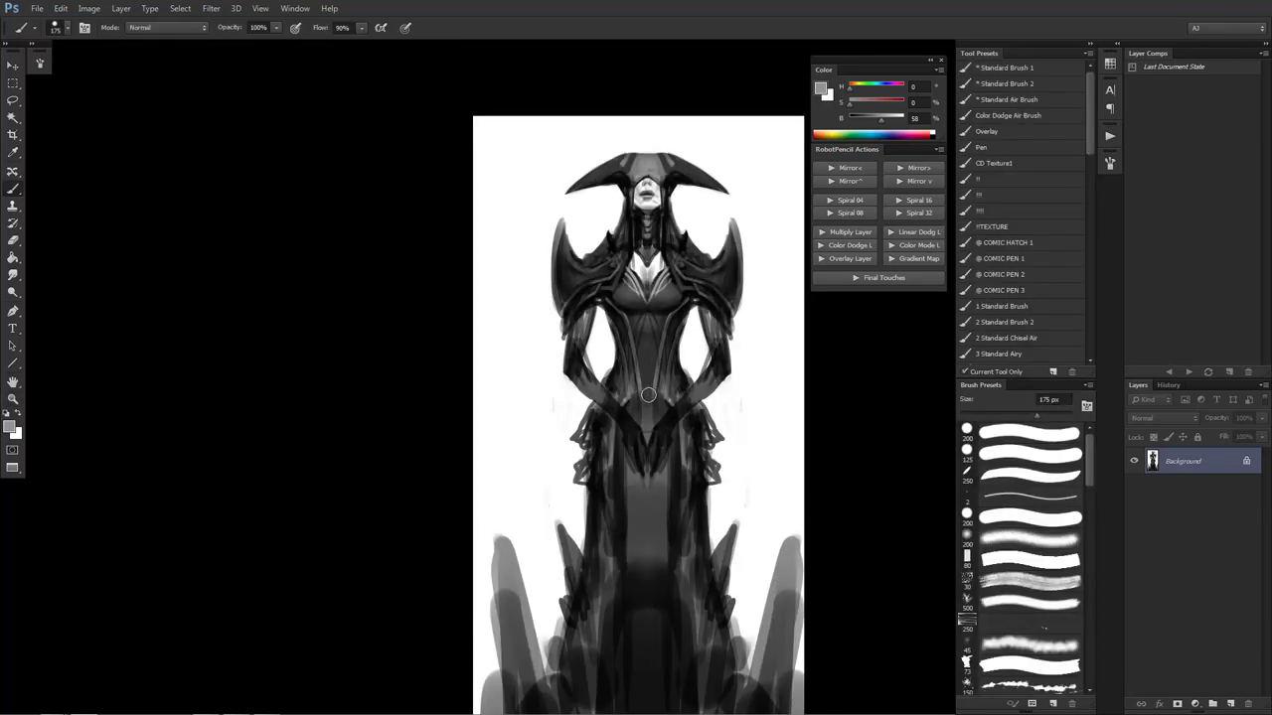
pyautogui.press(']')
pyautogui.press(']')
pyautogui.moveTo(646, 376); pyautogui.dragTo(645, 434)
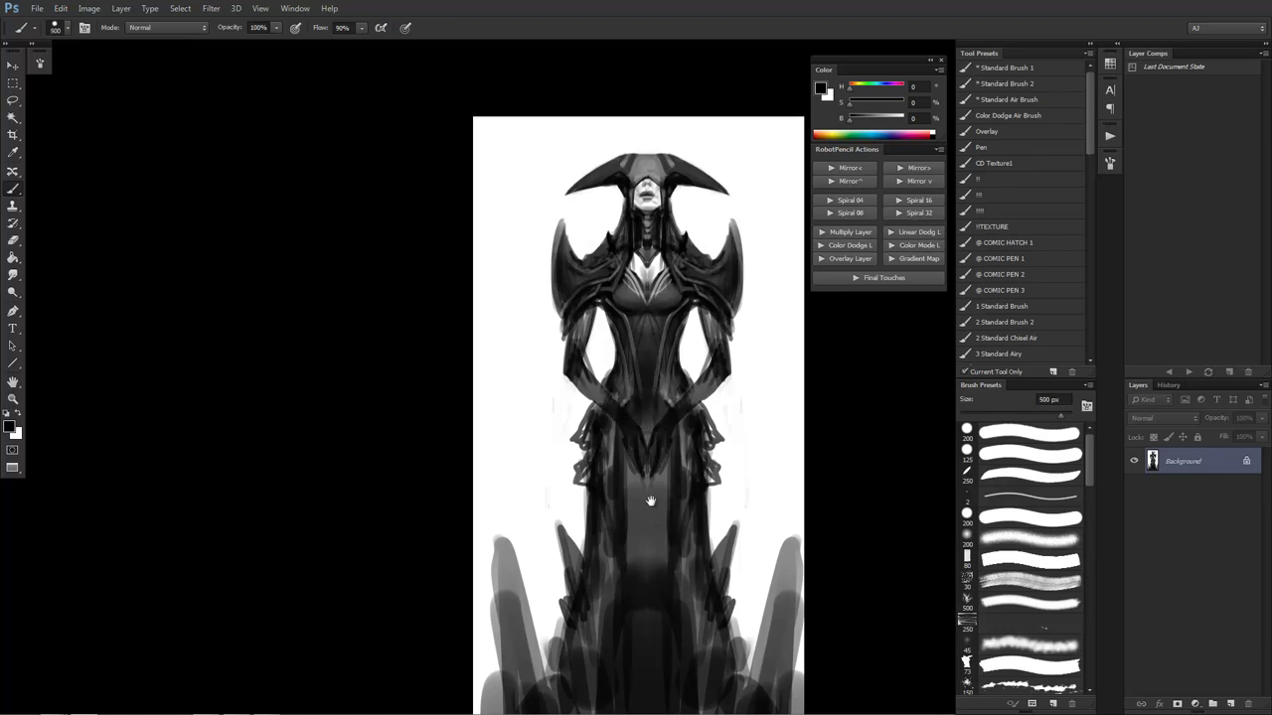
pyautogui.moveTo(649, 500); pyautogui.dragTo(633, 392)
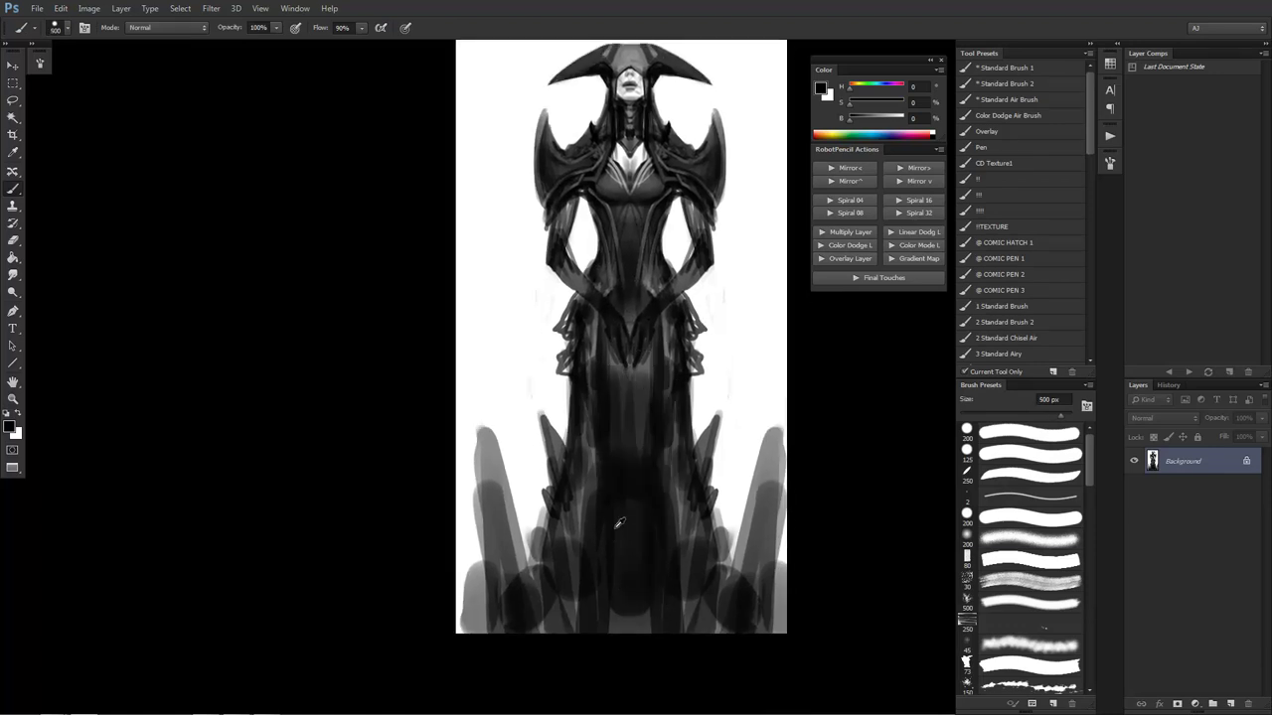
# Fade the lower part of the painting into darkness with repeated black-to-transparent linear gradients at 20% opacity from the bottom upward
pyautogui.press('g')
pyautogui.hotkey('shift', 'g')
pyautogui.press('d')
pyautogui.moveTo(631, 677); pyautogui.dragTo(608, 242)
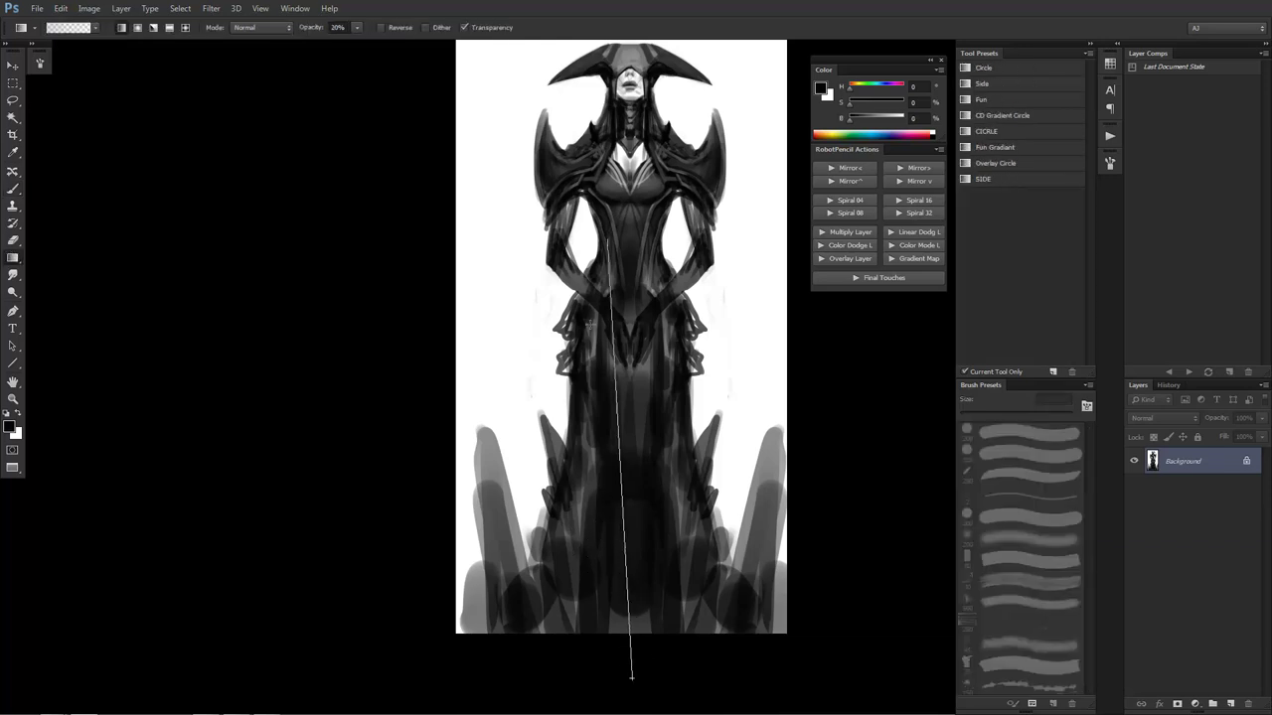
pyautogui.moveTo(569, 660); pyautogui.dragTo(631, 418)
pyautogui.moveTo(621, 666); pyautogui.dragTo(642, 260)
pyautogui.moveTo(647, 654); pyautogui.dragTo(674, 243)
pyautogui.moveTo(630, 304); pyautogui.dragTo(613, 462)
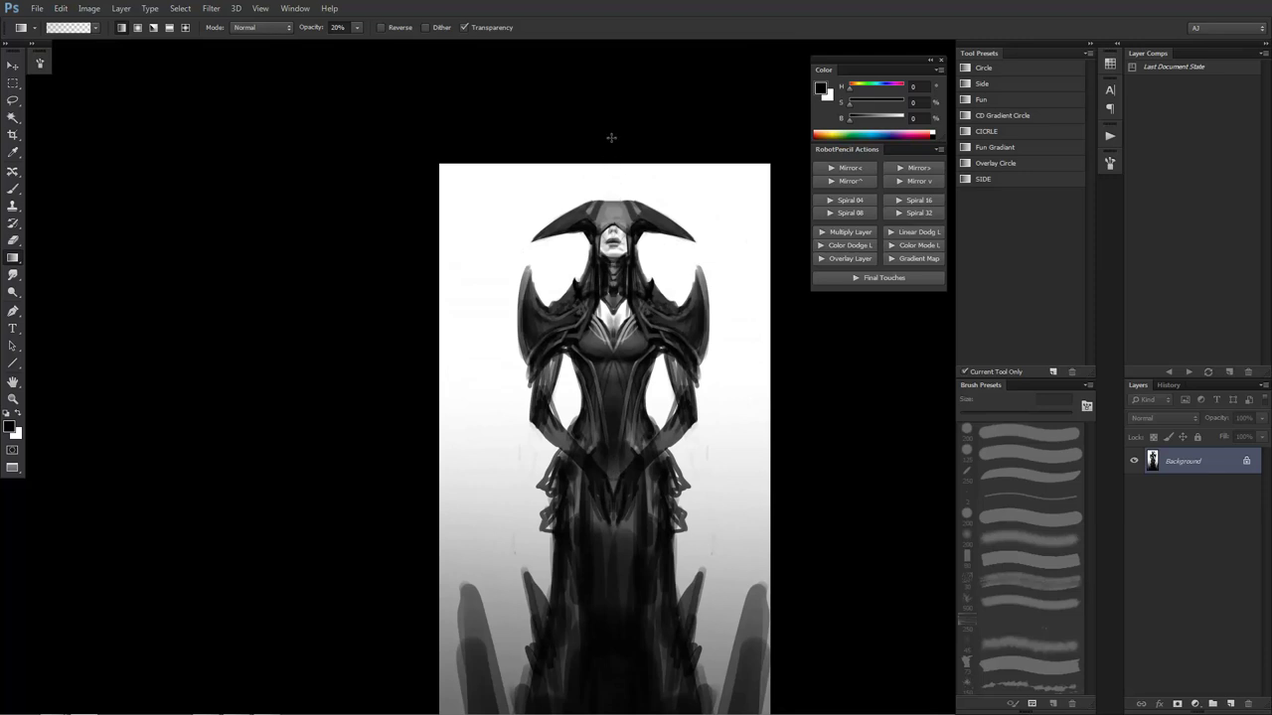
pyautogui.press('x')
pyautogui.moveTo(613, 99); pyautogui.dragTo(614, 435)
pyautogui.hotkey('ctrl', 'z')
# Paint a vertical highlight down the hood beside the face with a sampled grey and a reduced brush, redoing the first stroke
pyautogui.press('z')
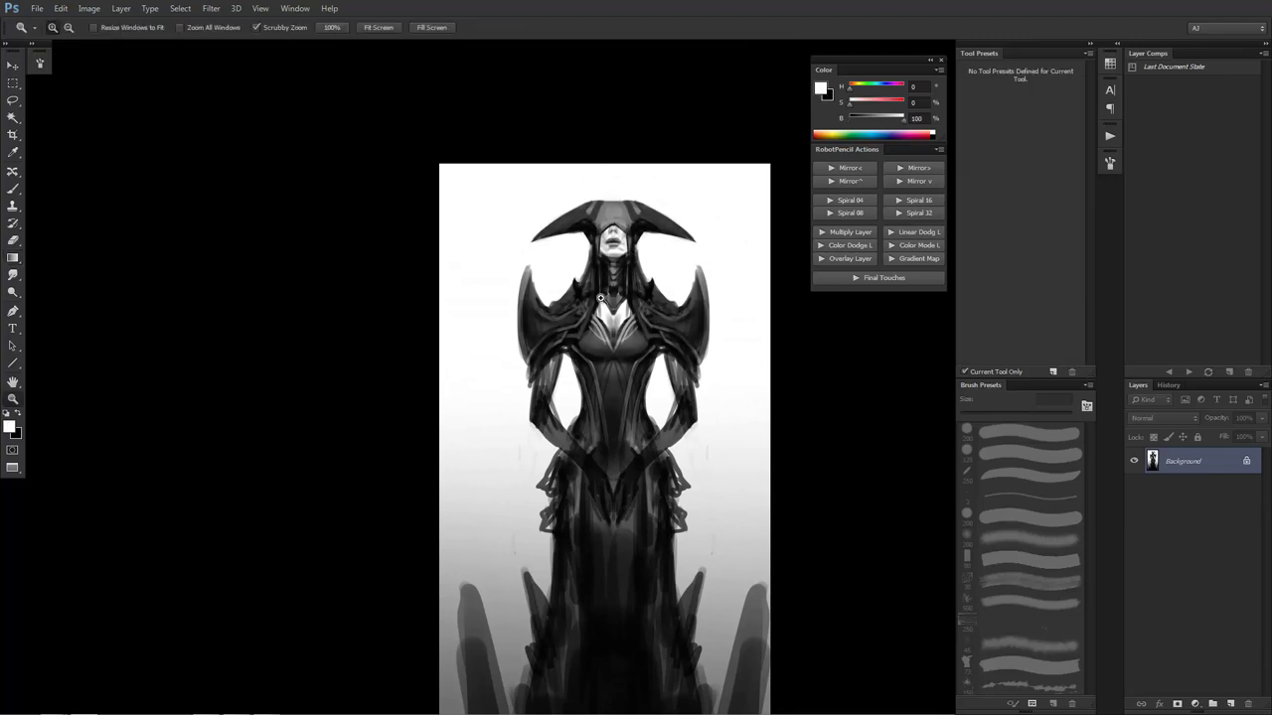
pyautogui.click(600, 298)
pyautogui.press('b')
pyautogui.keyDown('alt'); pyautogui.click(606, 188); pyautogui.keyUp('alt')
pyautogui.press('[')
pyautogui.press('[')
pyautogui.press('[')
pyautogui.press('[')
pyautogui.press('[')
pyautogui.press('[')
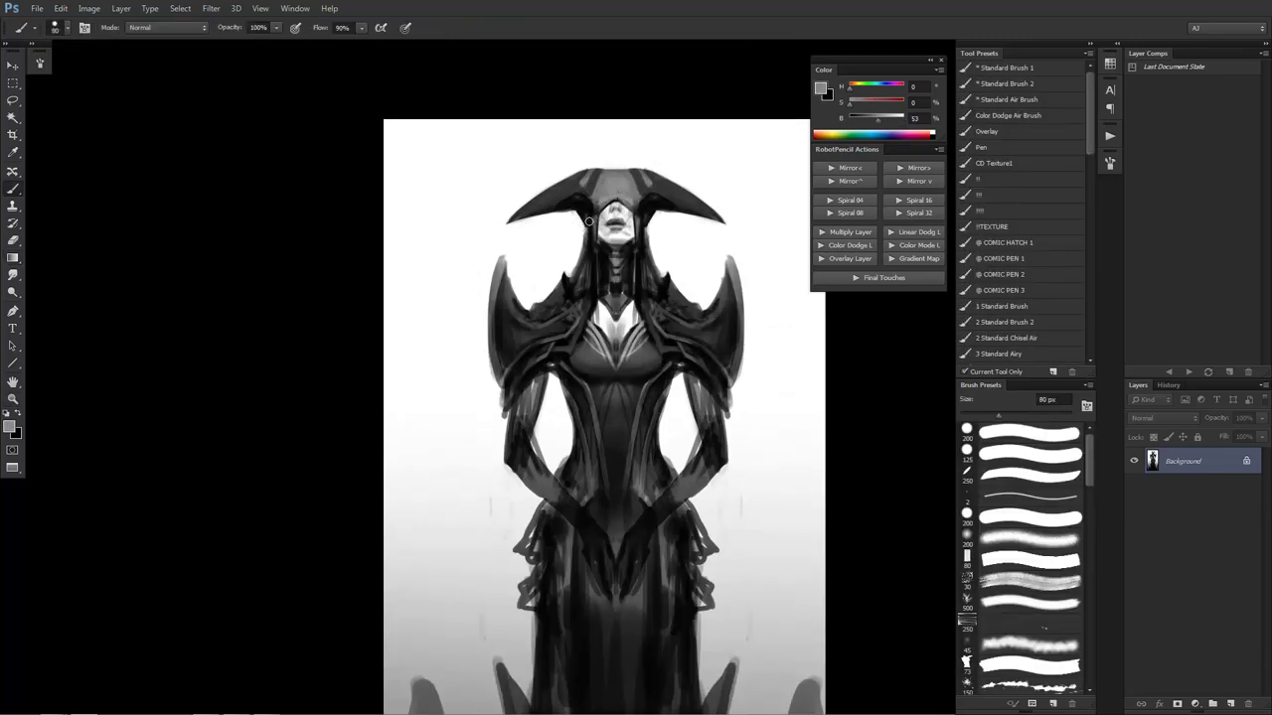
pyautogui.moveTo(593, 211); pyautogui.dragTo(593, 301)
pyautogui.hotkey('ctrl', 'z')
pyautogui.press('[')
pyautogui.moveTo(592, 221); pyautogui.dragTo(598, 306)
# Add further vertical grey fold lines along the hood's edge and separate them with a 35 px black stroke
pyautogui.moveTo(593, 236); pyautogui.dragTo(590, 307)
pyautogui.hotkey('ctrl', 'z')
pyautogui.moveTo(594, 206); pyautogui.dragTo(591, 301)
pyautogui.moveTo(583, 200); pyautogui.dragTo(580, 296)
pyautogui.press('d')
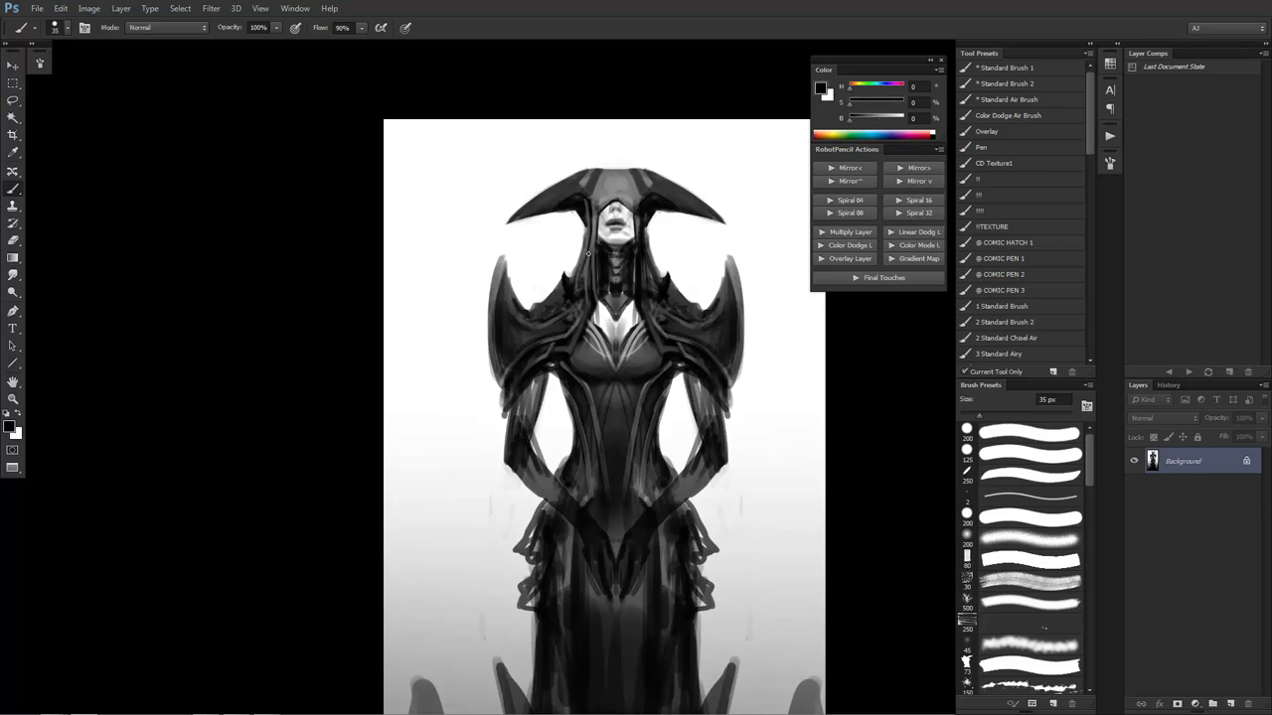
pyautogui.moveTo(588, 253); pyautogui.dragTo(587, 292)
# Shade the hat's brim and front panel with sampled greys and a 35 px brush, blending with the Smudge tool
pyautogui.keyDown('alt'); pyautogui.click(584, 195); pyautogui.keyUp('alt')
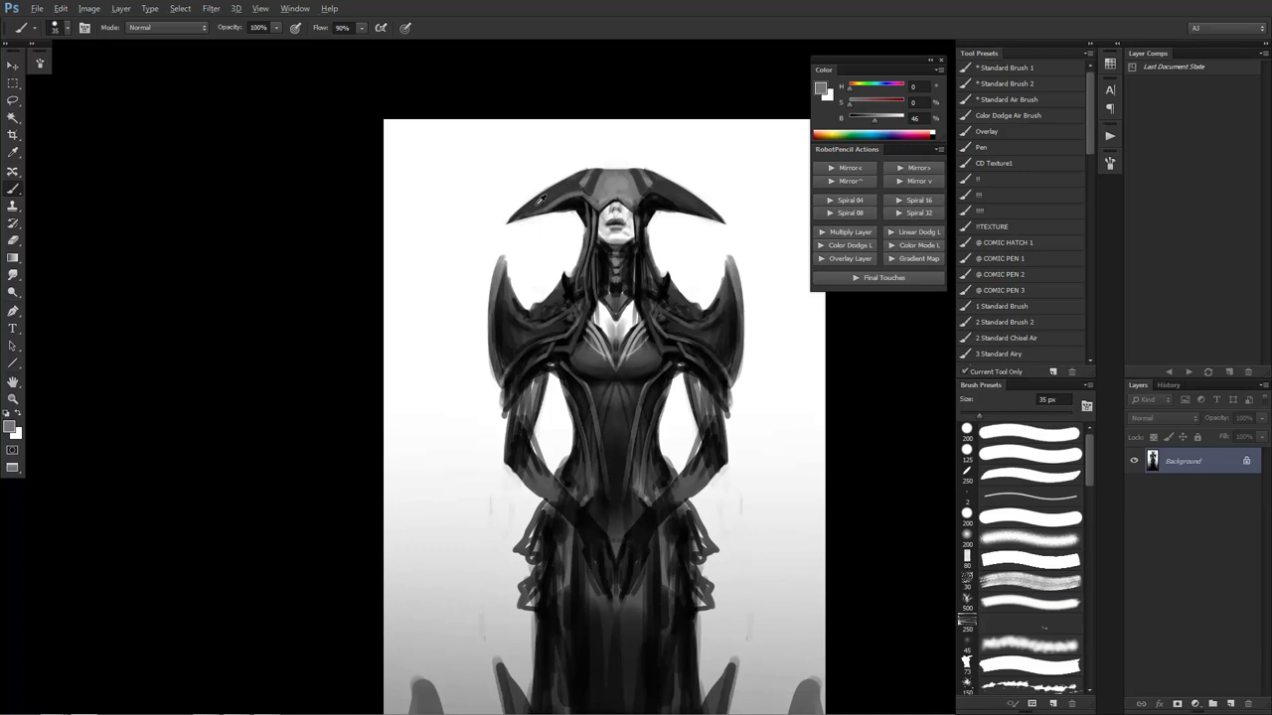
pyautogui.keyDown('alt'); pyautogui.click(541, 201); pyautogui.keyUp('alt')
pyautogui.keyDown('alt'); pyautogui.click(600, 197); pyautogui.keyUp('alt')
pyautogui.press('r')
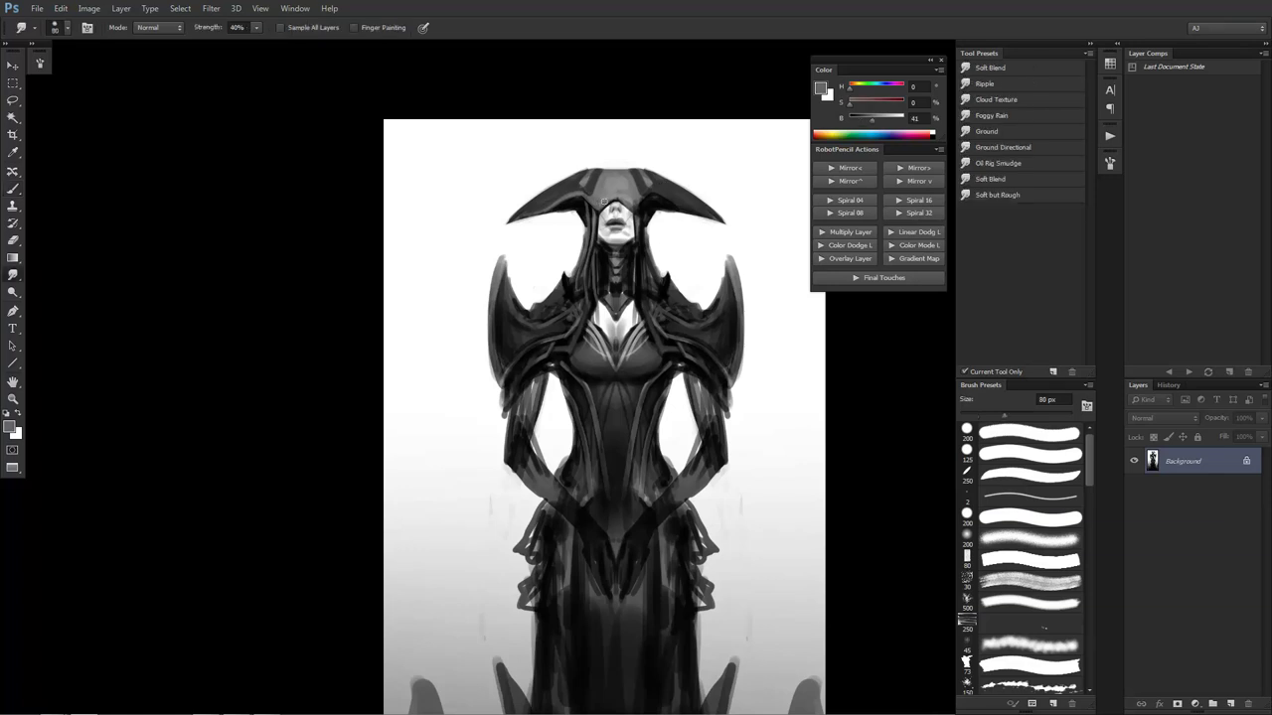
pyautogui.press(']')
# Refine the hat's lower edge above the nose and its front panel with repeatedly sampled greys and a 35 px brush
pyautogui.press('b')
pyautogui.keyDown('alt'); pyautogui.click(617, 198); pyautogui.keyUp('alt')
pyautogui.keyDown('alt'); pyautogui.click(615, 196); pyautogui.keyUp('alt')
pyautogui.keyDown('alt'); pyautogui.click(602, 208); pyautogui.keyUp('alt')
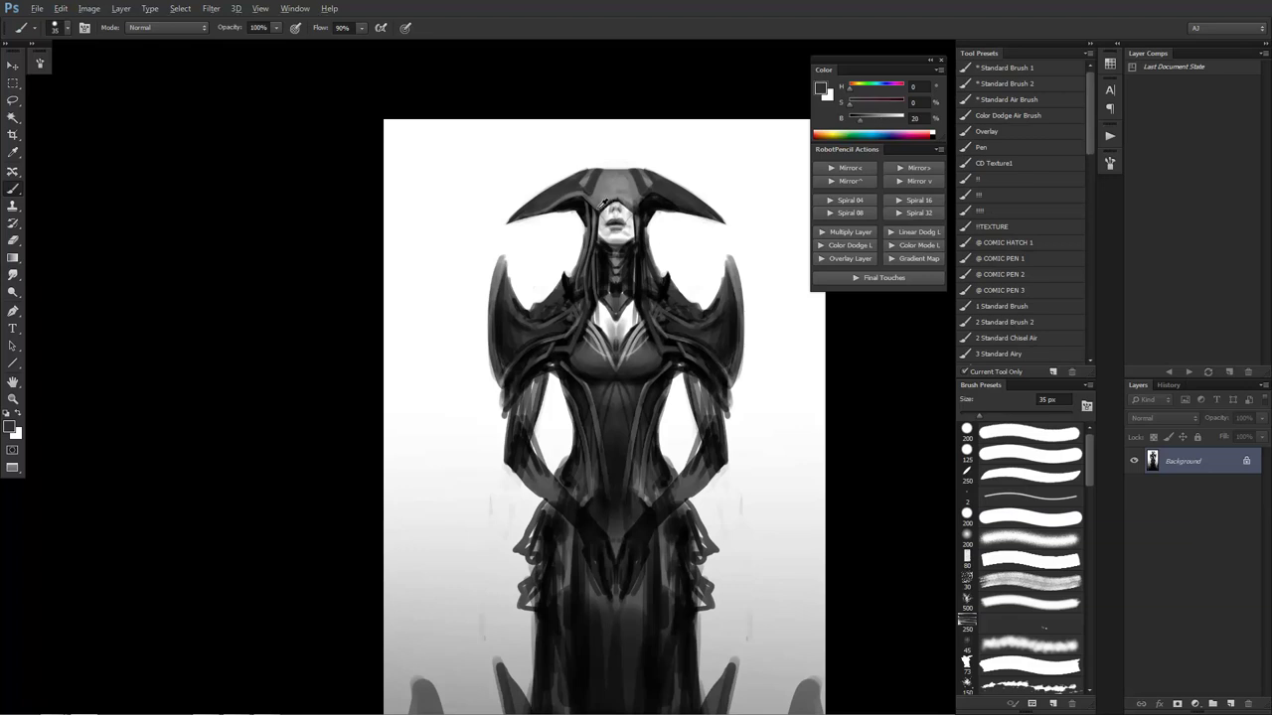
pyautogui.keyDown('alt'); pyautogui.click(613, 200); pyautogui.keyUp('alt')
pyautogui.keyDown('alt'); pyautogui.click(622, 187); pyautogui.keyUp('alt')
pyautogui.keyDown('alt'); pyautogui.click(627, 196); pyautogui.keyUp('alt')
pyautogui.keyDown('alt'); pyautogui.click(615, 171); pyautogui.keyUp('alt')
pyautogui.keyDown('alt'); pyautogui.click(609, 194); pyautogui.keyUp('alt')
pyautogui.keyDown('alt'); pyautogui.click(633, 197); pyautogui.keyUp('alt')
# Deepen the shading around the face and chest in grey and black with a 150 px brush
pyautogui.press(']')
pyautogui.press(']')
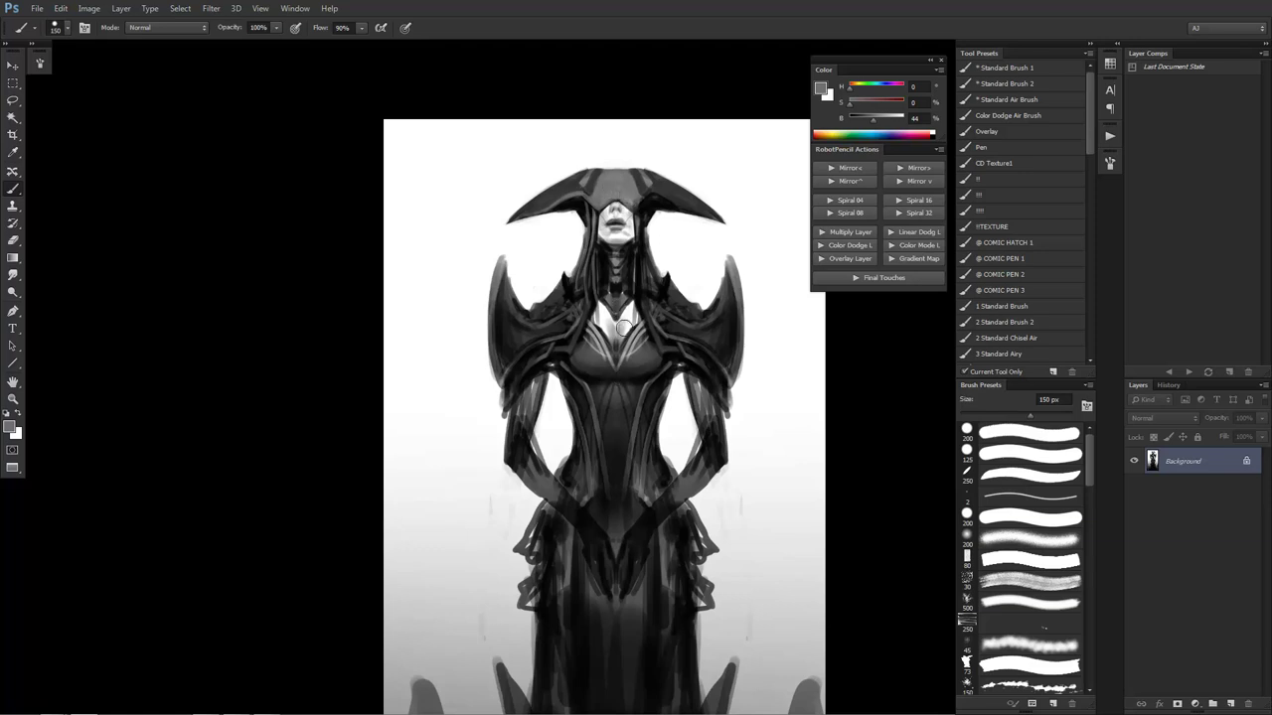
pyautogui.press('d')
pyautogui.press(']')
pyautogui.press('[')
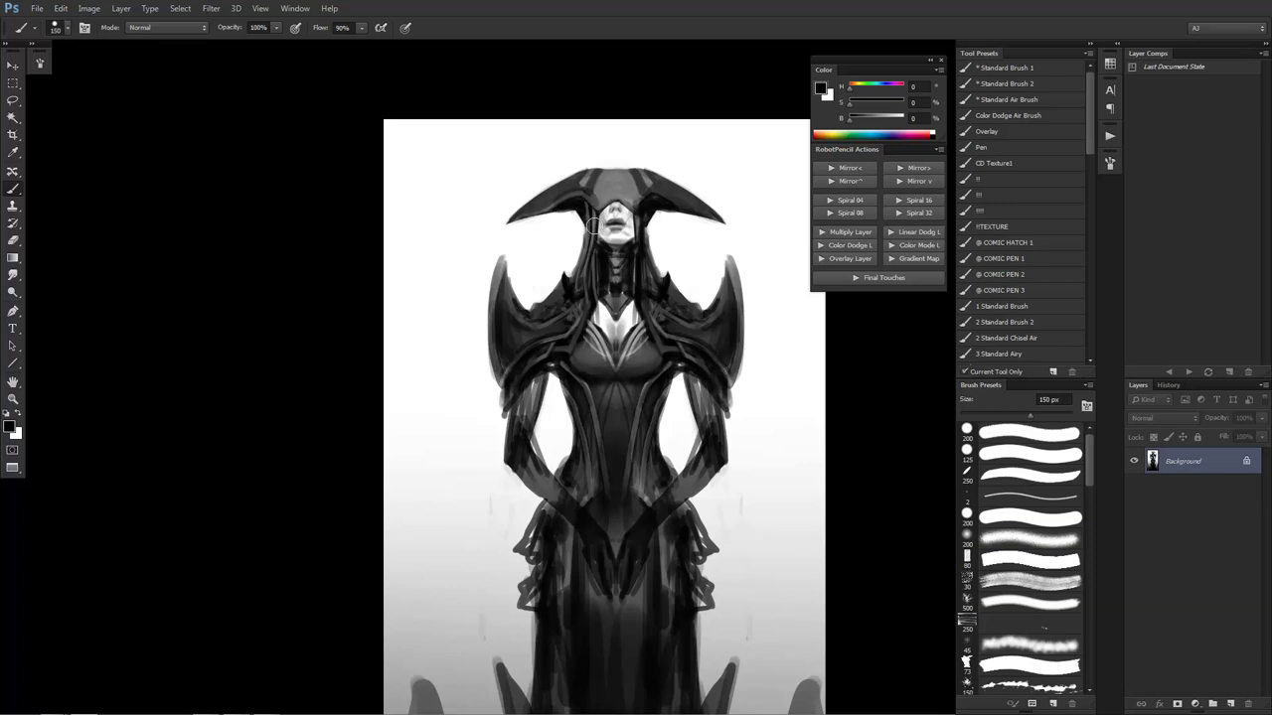
pyautogui.press('[')
# Blend the tones on the hat's front panel with a 100 px Smudge tool at 40% strength
pyautogui.press('z')
pyautogui.keyDown('alt'); pyautogui.click(604, 291); pyautogui.keyUp('alt')
pyautogui.keyDown('alt'); pyautogui.click(604, 290); pyautogui.keyUp('alt')
pyautogui.click(613, 316)
pyautogui.click(613, 316)
pyautogui.press('r')
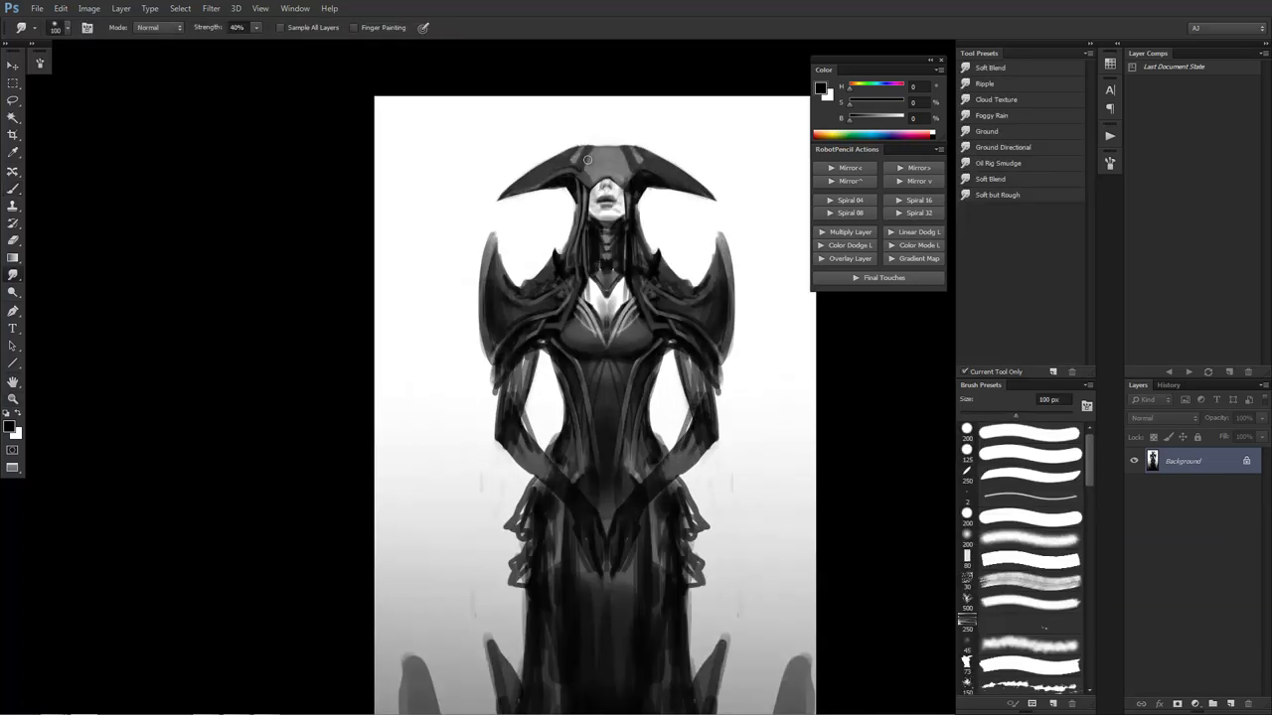
pyautogui.press('[')
# Darken the hat's underside beside the face in black, reducing the brush from 125 px
pyautogui.press('b')
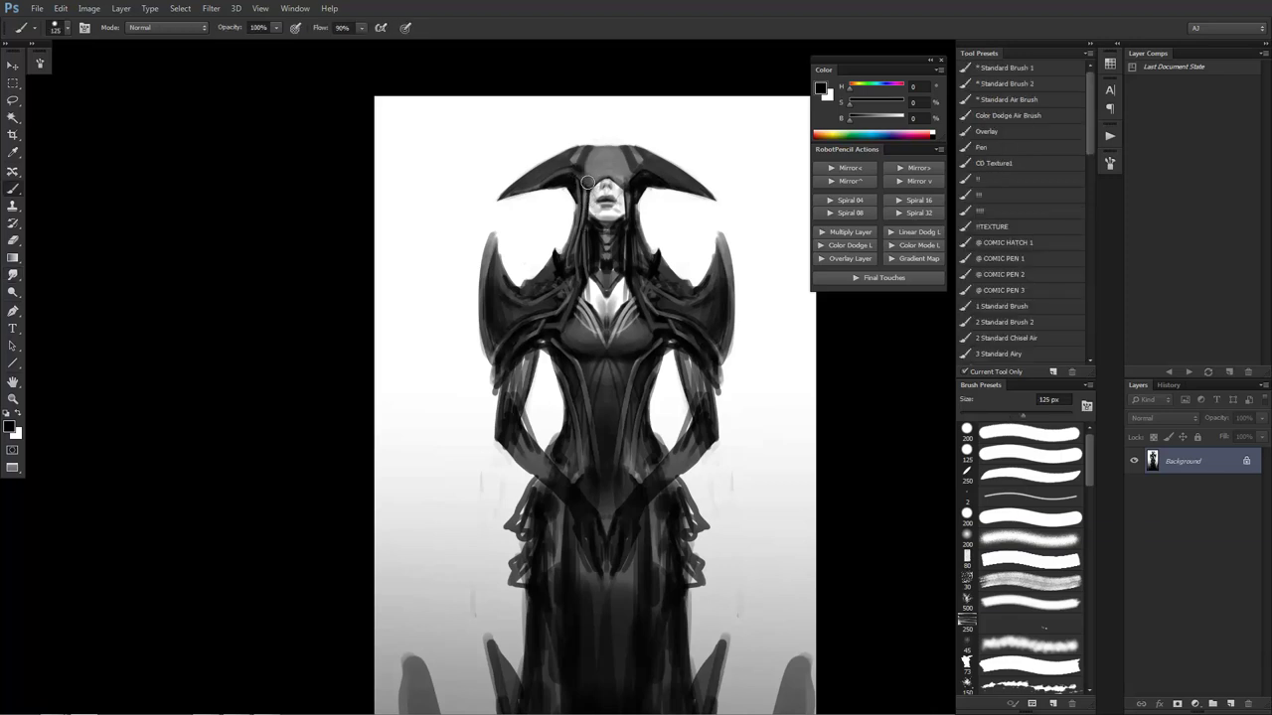
pyautogui.press('[')
pyautogui.press('[')
pyautogui.press('[')
# Paint fold lines down the hood beside the neck with a sampled mid grey and a 40 px brush
pyautogui.press('z')
pyautogui.keyDown('alt'); pyautogui.click(588, 268); pyautogui.keyUp('alt')
pyautogui.keyDown('alt'); pyautogui.click(585, 275); pyautogui.keyUp('alt')
pyautogui.click(607, 327)
pyautogui.click(613, 315)
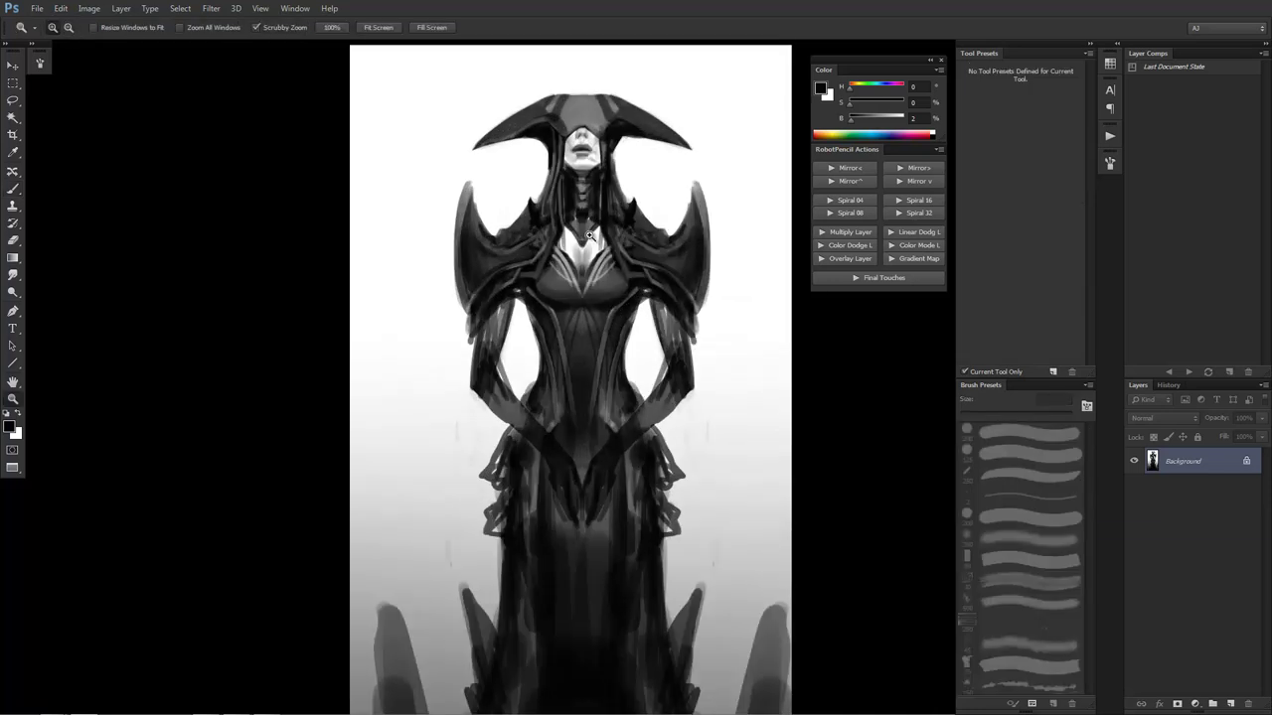
pyautogui.press('b')
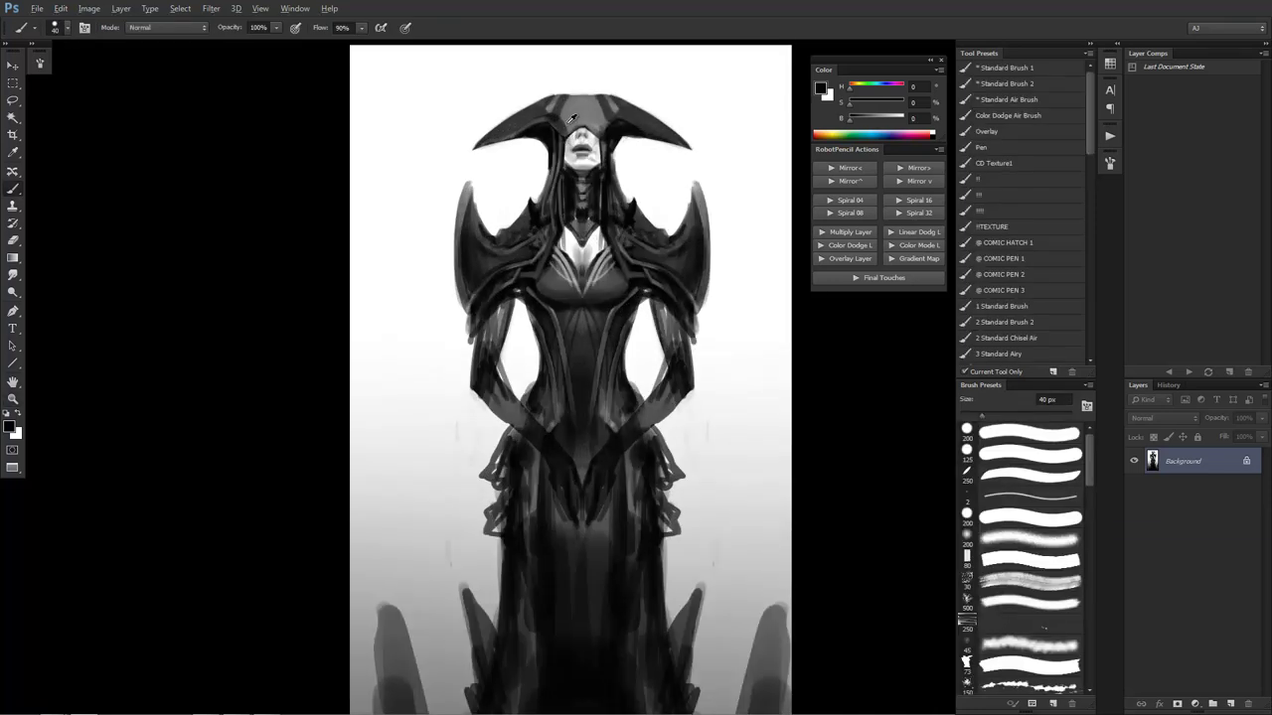
pyautogui.keyDown('alt'); pyautogui.click(564, 137); pyautogui.keyUp('alt')
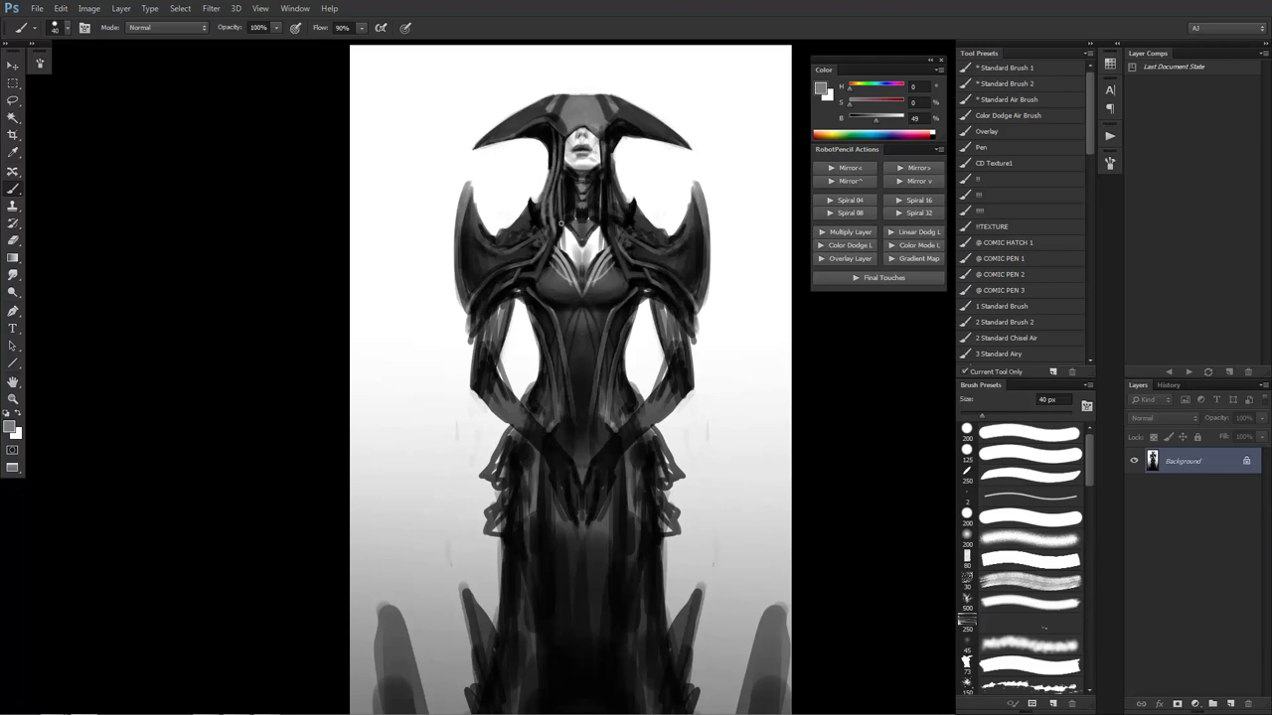
# Darken the hood and collar around the neck in black, enlarging the brush to 175 px
pyautogui.press('d')
pyautogui.press(']')
pyautogui.press(']')
pyautogui.press(']')
pyautogui.press(']')
pyautogui.press(']')
pyautogui.press(']')
pyautogui.press(']')
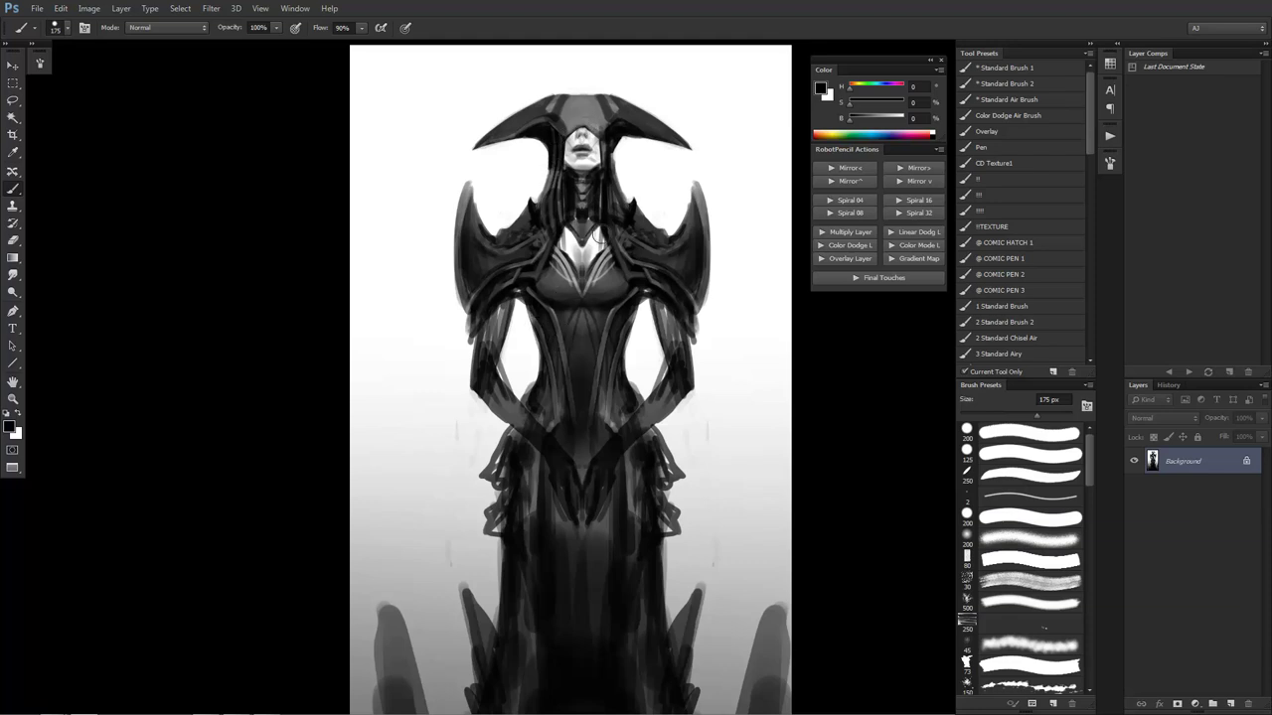
# Detail the neck with fine diagonal lines, reducing the brush to 25 px and sampling a light grey from the chin
pyautogui.press('[')
pyautogui.press('[')
pyautogui.press('[')
pyautogui.press('[')
pyautogui.keyDown('alt'); pyautogui.click(584, 164); pyautogui.keyUp('alt')
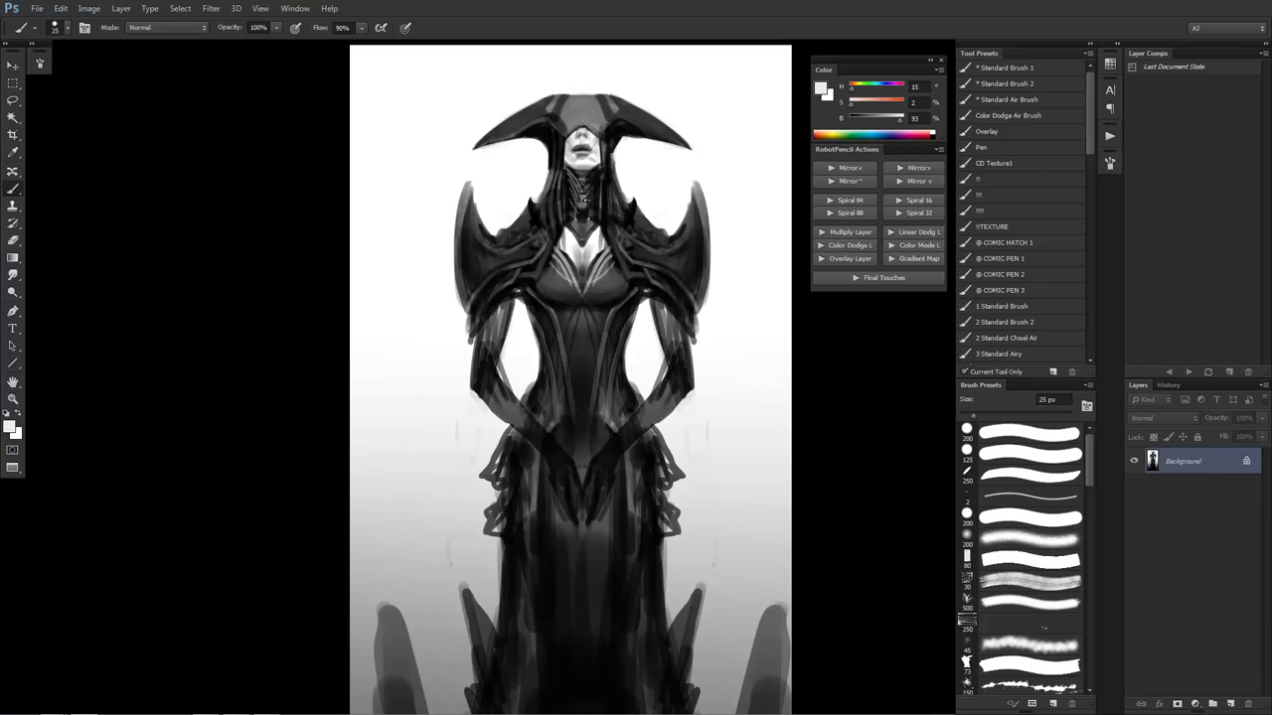
# Soften the bare chest above the neckline with a sampled light grey and a 90 px brush
pyautogui.press('d')
pyautogui.press('x')
pyautogui.press(']')
pyautogui.press(']')
pyautogui.press(']')
pyautogui.press(']')
pyautogui.press(']')
pyautogui.keyDown('alt'); pyautogui.click(568, 246); pyautogui.keyUp('alt')
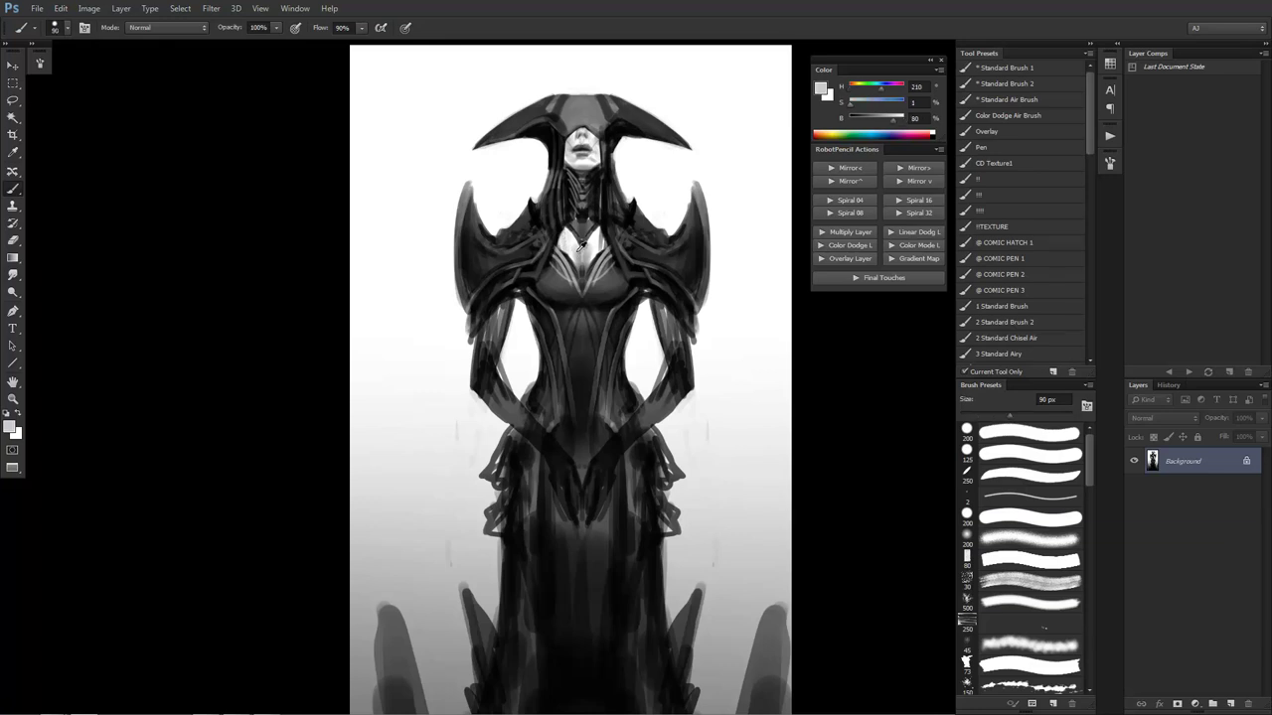
pyautogui.moveTo(572, 243); pyautogui.dragTo(574, 278)
# Shade the bust and upper bodice with a sampled near-black, enlarging the brush to 400 px
pyautogui.keyDown('alt'); pyautogui.click(551, 272); pyautogui.keyUp('alt')
pyautogui.keyDown('alt'); pyautogui.click(543, 287); pyautogui.keyUp('alt')
pyautogui.press(']')
pyautogui.press(']')
pyautogui.press(']')
pyautogui.press(']')
pyautogui.press(']')
pyautogui.press(']')
pyautogui.press(']')
pyautogui.press(']')
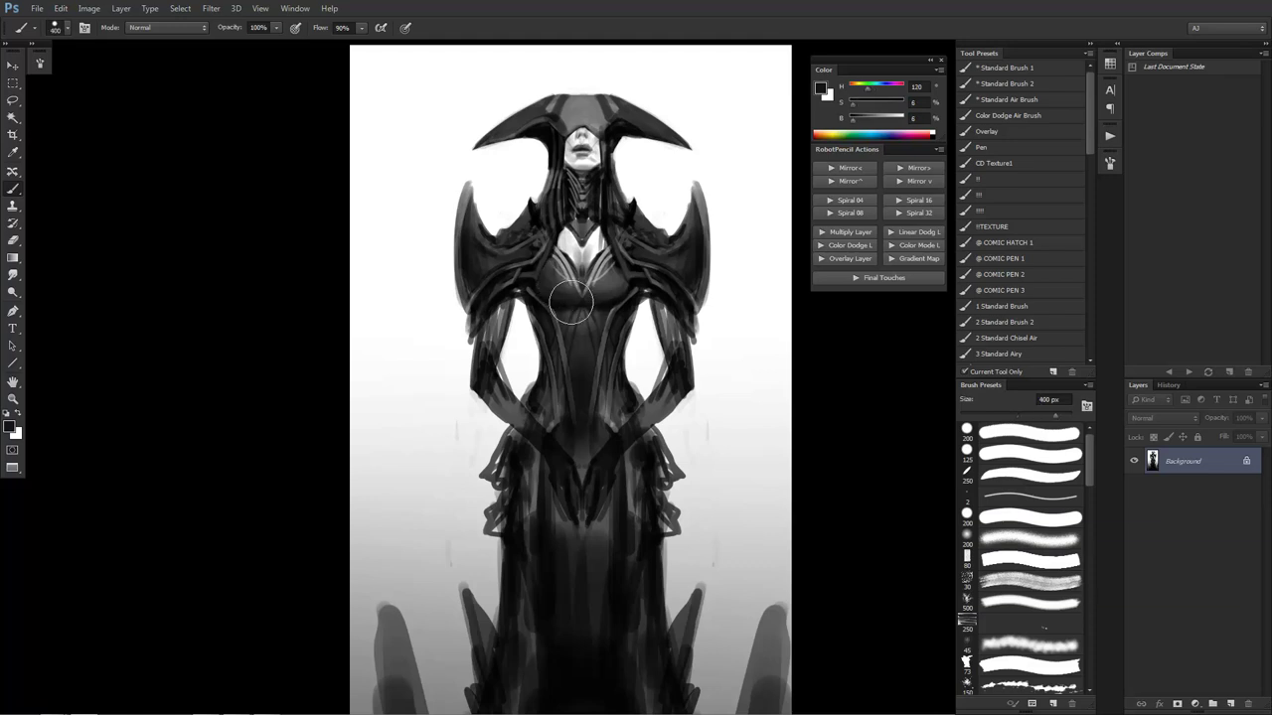
pyautogui.keyDown('ctrl'); pyautogui.keyDown('alt'); pyautogui.click(607, 347); pyautogui.keyUp('alt'); pyautogui.keyUp('ctrl')
pyautogui.keyDown('ctrl'); pyautogui.keyDown('alt'); pyautogui.click(607, 348); pyautogui.keyUp('alt'); pyautogui.keyUp('ctrl')
pyautogui.keyDown('ctrl'); pyautogui.click(625, 371); pyautogui.keyUp('ctrl')
pyautogui.keyDown('ctrl'); pyautogui.click(627, 371); pyautogui.keyUp('ctrl')
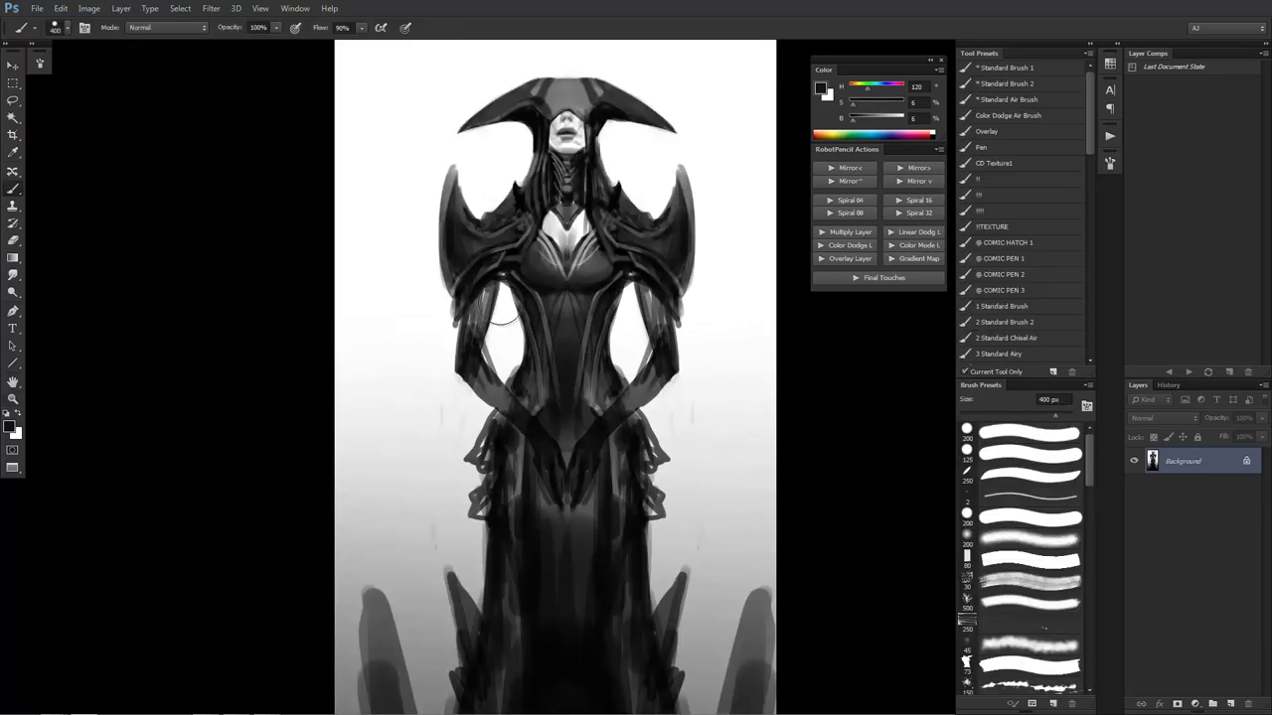
# Clean the gap between the left arm and the waist with sampled white, reducing the brush to 70 px
pyautogui.keyDown('alt'); pyautogui.click(507, 288); pyautogui.keyUp('alt')
pyautogui.press('[')
pyautogui.press('[')
pyautogui.press('[')
pyautogui.press('[')
pyautogui.press('[')
pyautogui.press('[')
pyautogui.press('[')
pyautogui.press('[')
pyautogui.press('[')
pyautogui.press('[')
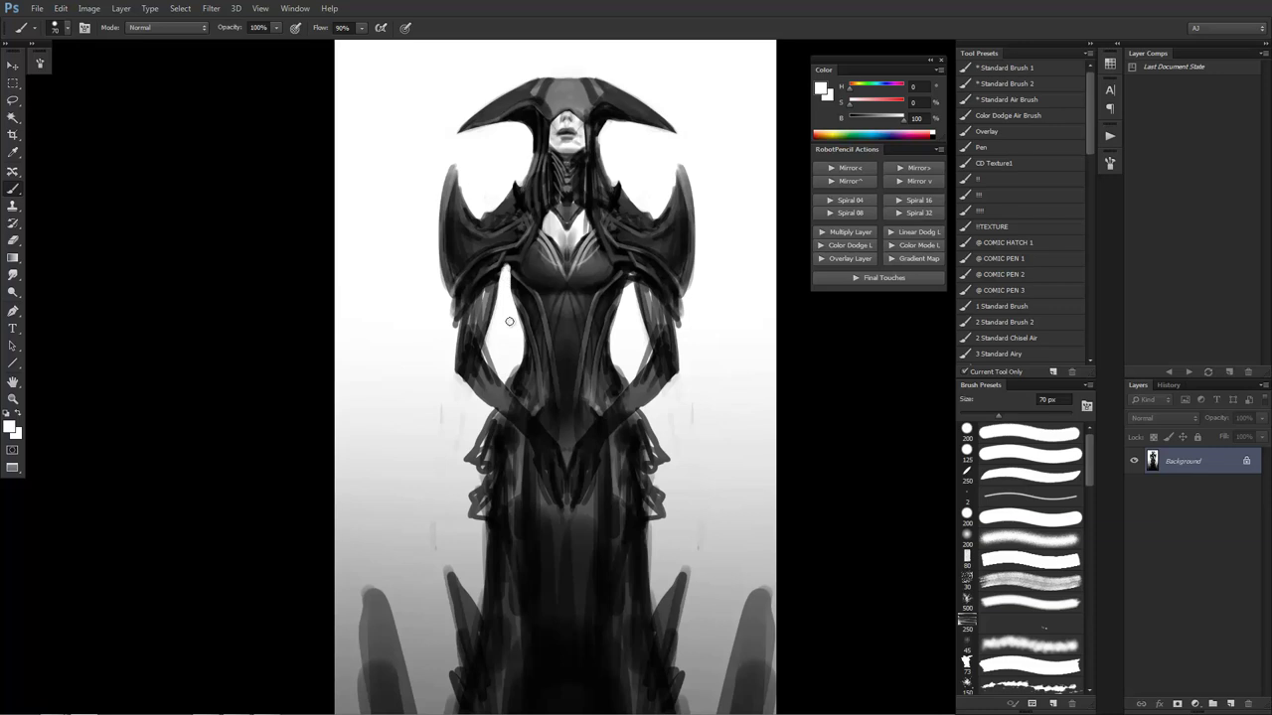
# Darken the left upper arm down to the elbow with black and sampled dark grey, enlarging the brush to 175 px
pyautogui.press('d')
pyautogui.moveTo(498, 272)
pyautogui.mouseDown()
pyautogui.moveTo(473, 314)
pyautogui.moveTo(468, 369)
pyautogui.mouseUp()
pyautogui.keyDown('alt'); pyautogui.click(492, 287); pyautogui.keyUp('alt')
pyautogui.press(']')
pyautogui.keyDown('alt'); pyautogui.click(485, 302); pyautogui.keyUp('alt')
pyautogui.press(']')
pyautogui.press(']')
pyautogui.press(']')
pyautogui.press(']')
pyautogui.press(']')
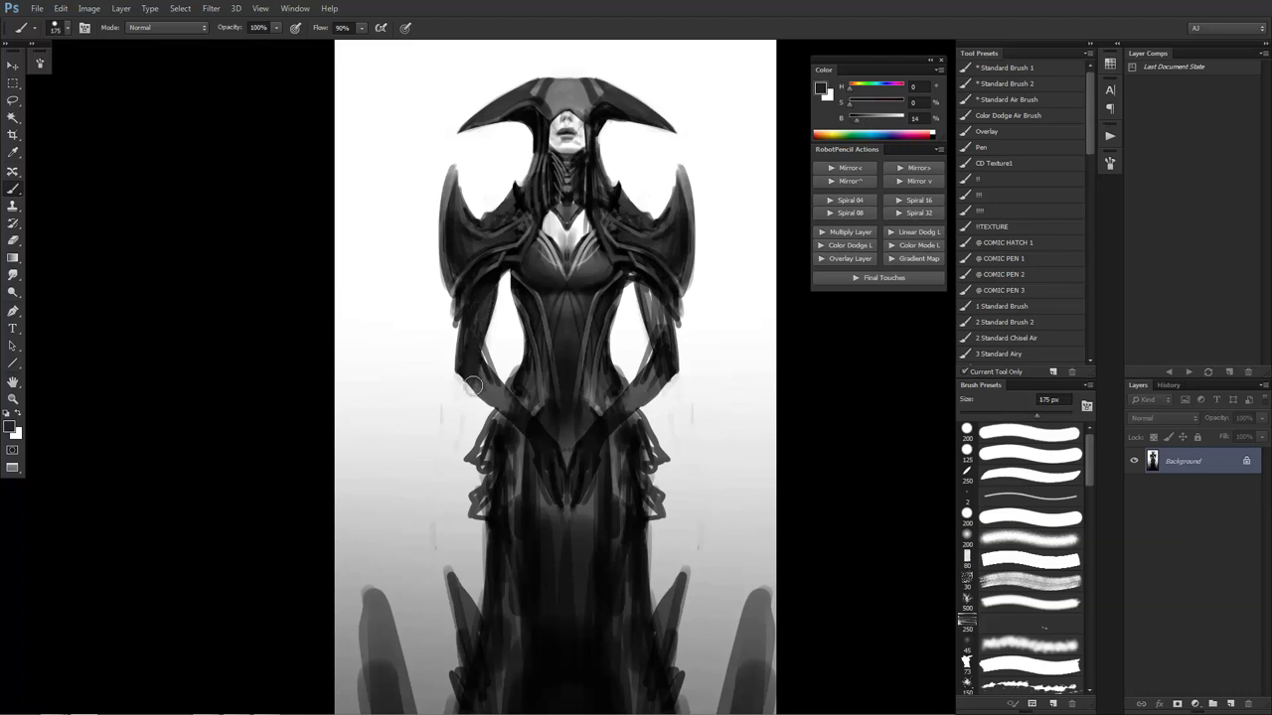
# Smooth the left arm around the elbow with sampled dark greys, reducing the brush to 125 px
pyautogui.press('[')
pyautogui.press('[')
pyautogui.keyDown('alt'); pyautogui.click(497, 347); pyautogui.keyUp('alt')
pyautogui.keyDown('alt'); pyautogui.click(485, 359); pyautogui.keyUp('alt')
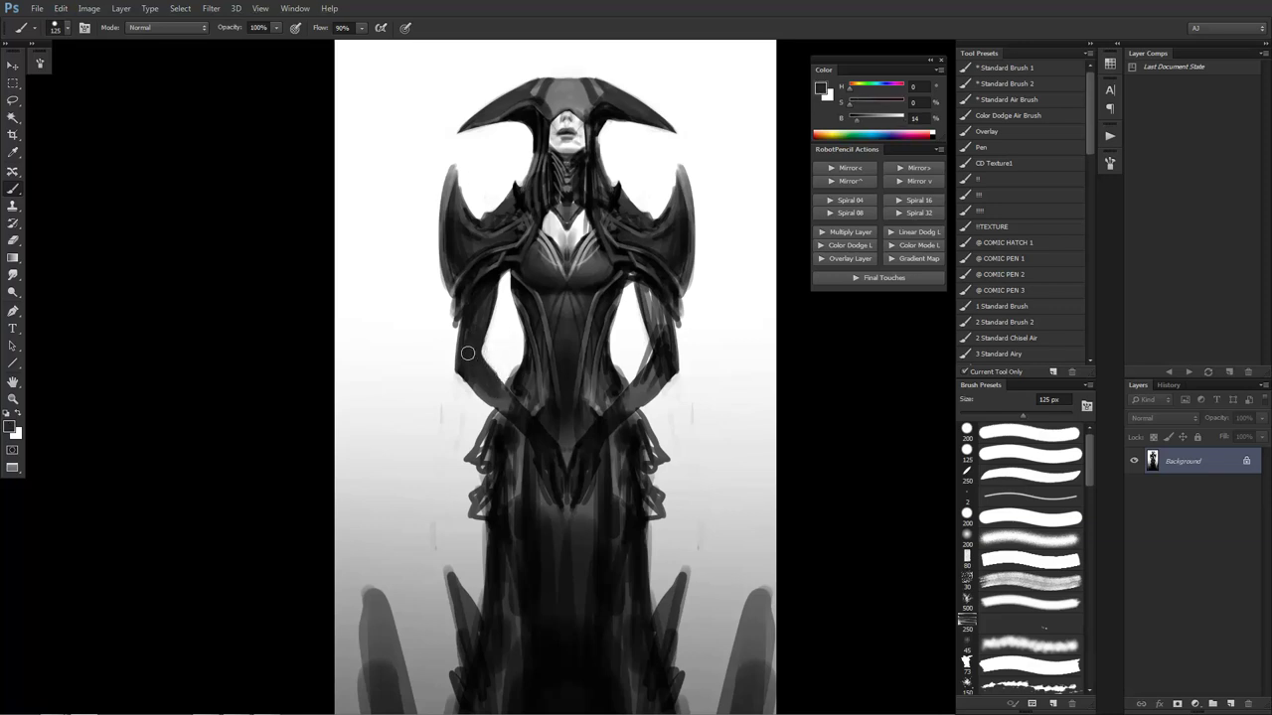
pyautogui.keyDown('alt'); pyautogui.click(487, 281); pyautogui.keyUp('alt')
pyautogui.keyDown('alt'); pyautogui.click(473, 322); pyautogui.keyUp('alt')
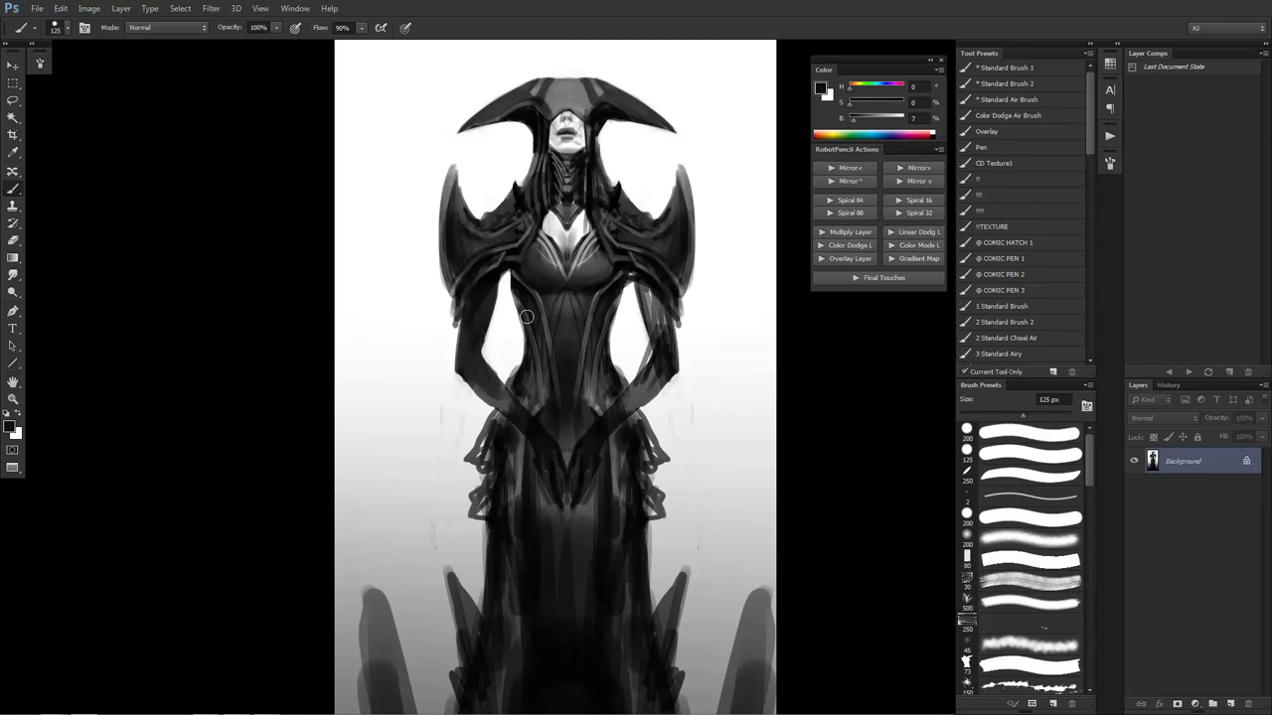
# Trim the outer edge below the left shoulder armor with sampled background white and a smaller brush
pyautogui.keyDown('alt'); pyautogui.click(447, 316); pyautogui.keyUp('alt')
pyautogui.press('[')
pyautogui.press('[')
pyautogui.moveTo(451, 304); pyautogui.dragTo(449, 325)
# Darken the left forearm toward the hands in near-black, enlarging the brush to 90 px
pyautogui.press('z')
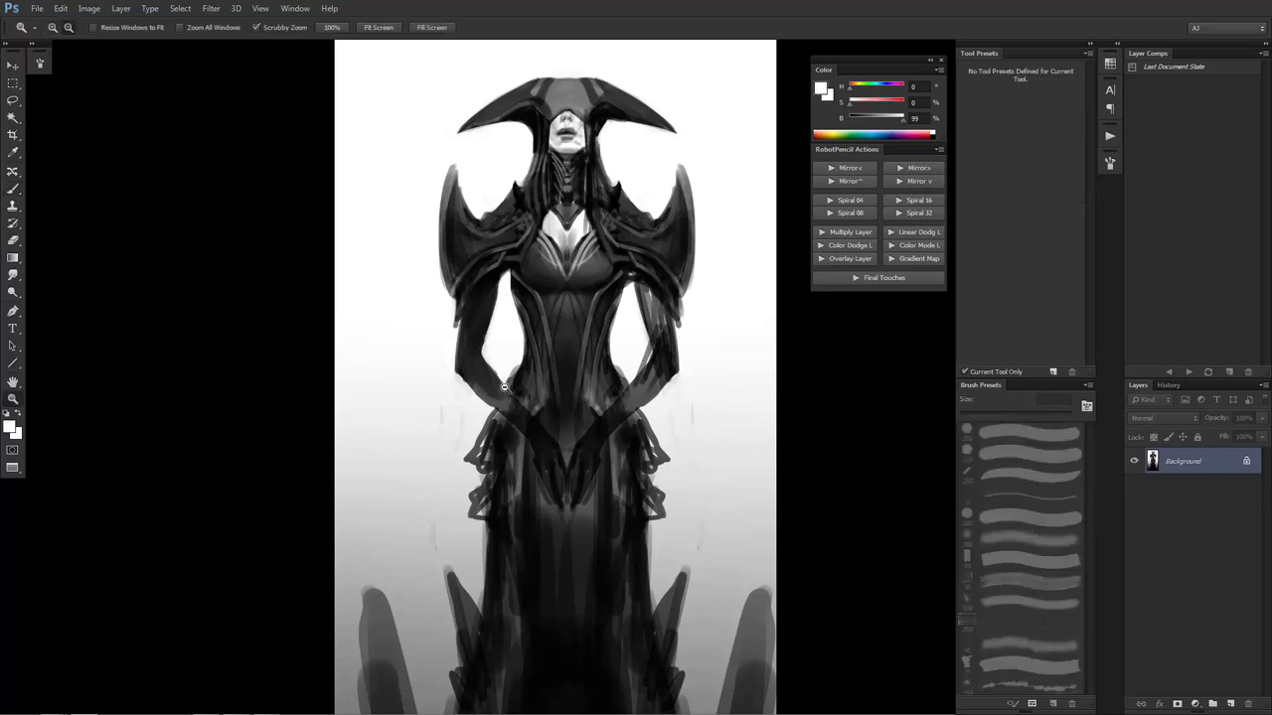
pyautogui.keyDown('alt'); pyautogui.click(506, 385); pyautogui.keyUp('alt')
pyautogui.keyDown('alt'); pyautogui.click(506, 385); pyautogui.keyUp('alt')
pyautogui.keyDown('alt'); pyautogui.click(510, 392); pyautogui.keyUp('alt')
pyautogui.click(517, 439)
pyautogui.click(516, 439)
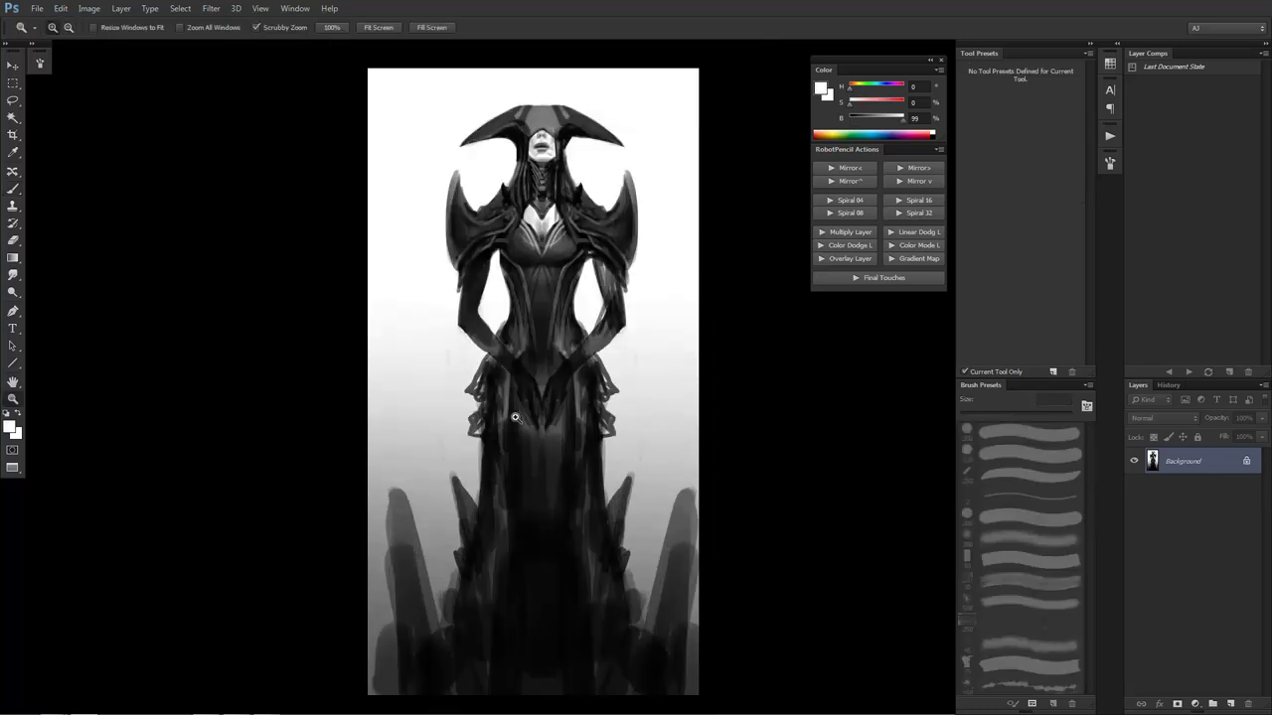
pyautogui.click(496, 357)
pyautogui.press('b')
pyautogui.press('x')
pyautogui.press(']')
pyautogui.press(']')
pyautogui.press(']')
pyautogui.press(']')
pyautogui.press(']')
pyautogui.press(']')
pyautogui.press(']')
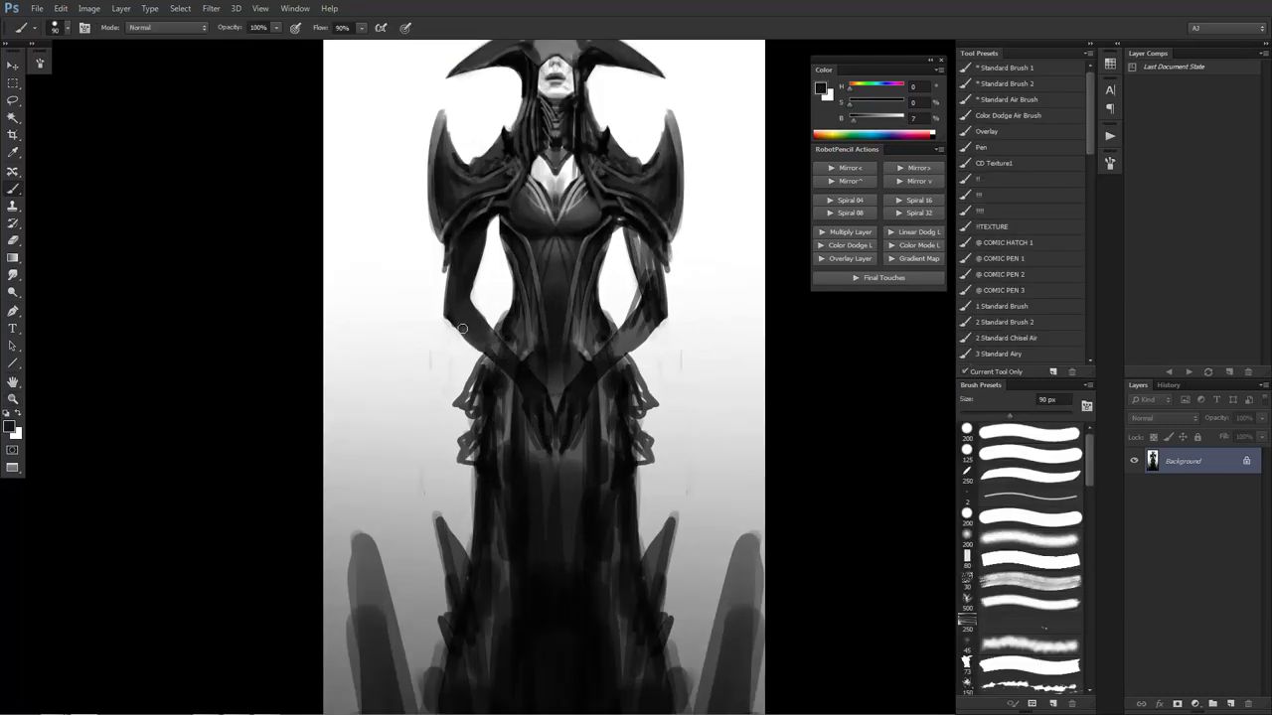
pyautogui.press('[')
# Draw thin white contour lines curving over the left bust and down the bodice, reducing the brush to 15 px
pyautogui.press('x')
pyautogui.press('[')
pyautogui.press('[')
pyautogui.press('[')
pyautogui.press('[')
pyautogui.press('[')
pyautogui.press('[')
pyautogui.press('[')
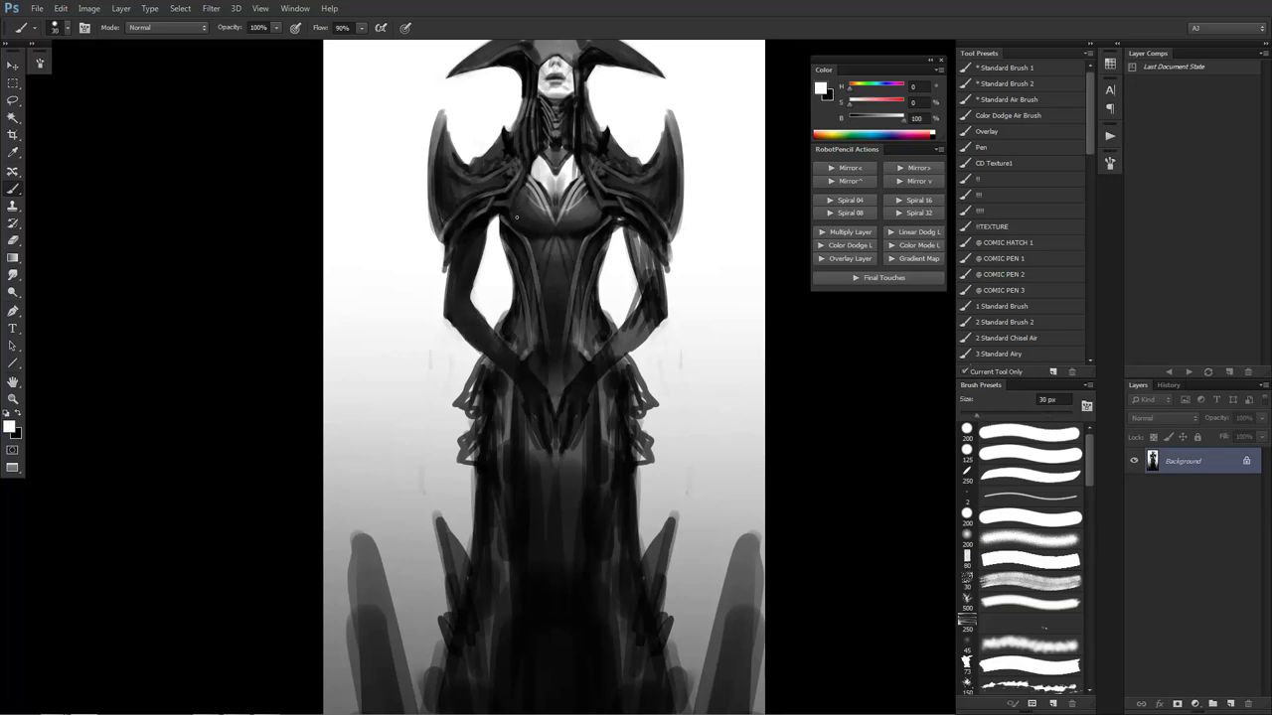
pyautogui.press('x')
pyautogui.press('x')
pyautogui.press('[')
pyautogui.moveTo(525, 192); pyautogui.dragTo(537, 241)
pyautogui.hotkey('ctrl', 'z')
pyautogui.moveTo(525, 189); pyautogui.dragTo(534, 253)
pyautogui.moveTo(523, 195); pyautogui.dragTo(526, 251)
pyautogui.hotkey('ctrl', 'z')
pyautogui.moveTo(537, 251); pyautogui.dragTo(550, 332)
# Highlight the inner rim of the left shoulder blade with a sampled mid grey, enlarging the brush to 40 px
pyautogui.press('z')
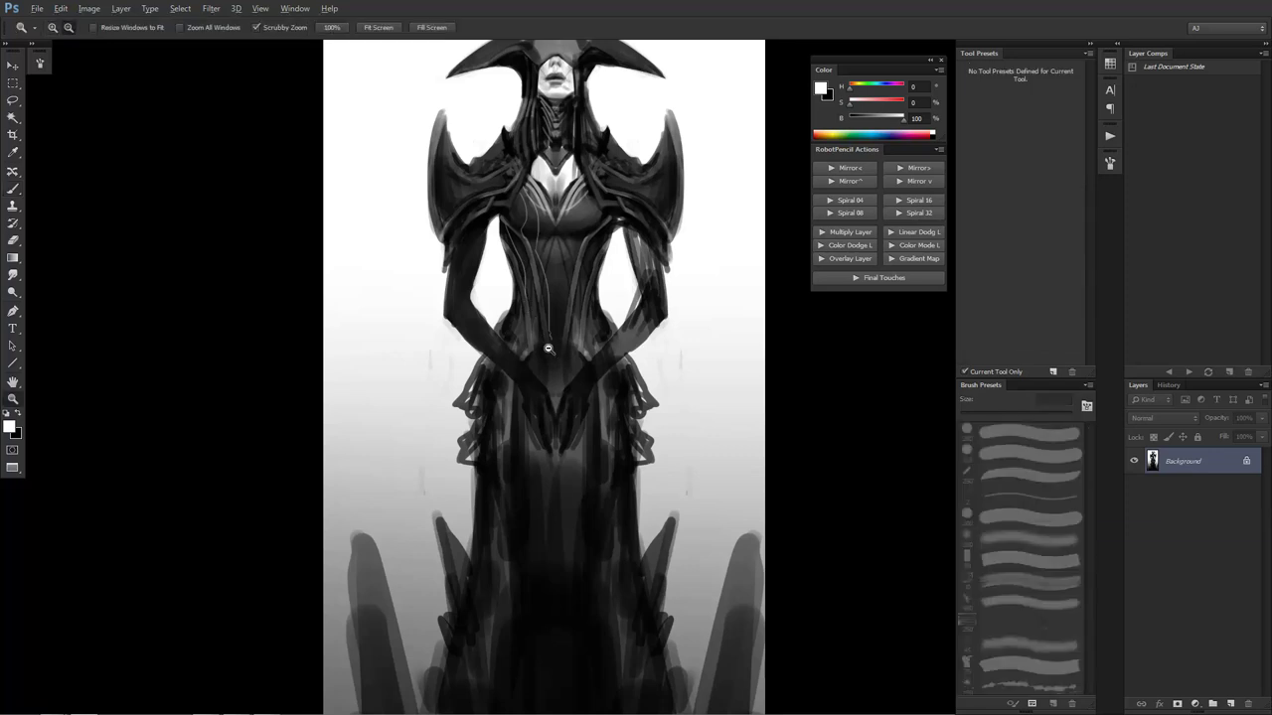
pyautogui.keyDown('alt'); pyautogui.click(557, 383); pyautogui.keyUp('alt')
pyautogui.click(561, 387)
pyautogui.click(560, 388)
pyautogui.press('b')
pyautogui.moveTo(519, 279); pyautogui.dragTo(566, 380)
pyautogui.keyDown('alt'); pyautogui.click(530, 245); pyautogui.keyUp('alt')
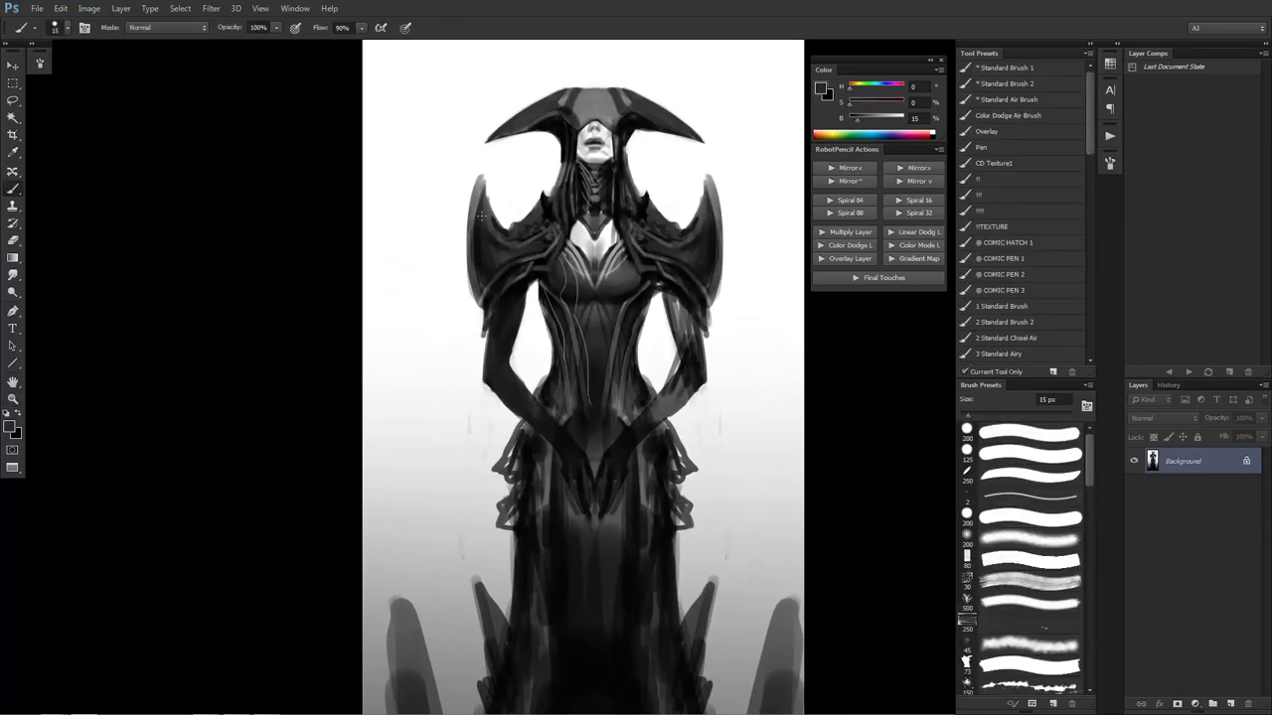
pyautogui.keyDown('alt'); pyautogui.click(480, 180); pyautogui.keyUp('alt')
pyautogui.press(']')
pyautogui.keyDown('alt'); pyautogui.click(480, 184); pyautogui.keyUp('alt')
pyautogui.press(']')
pyautogui.press('[')
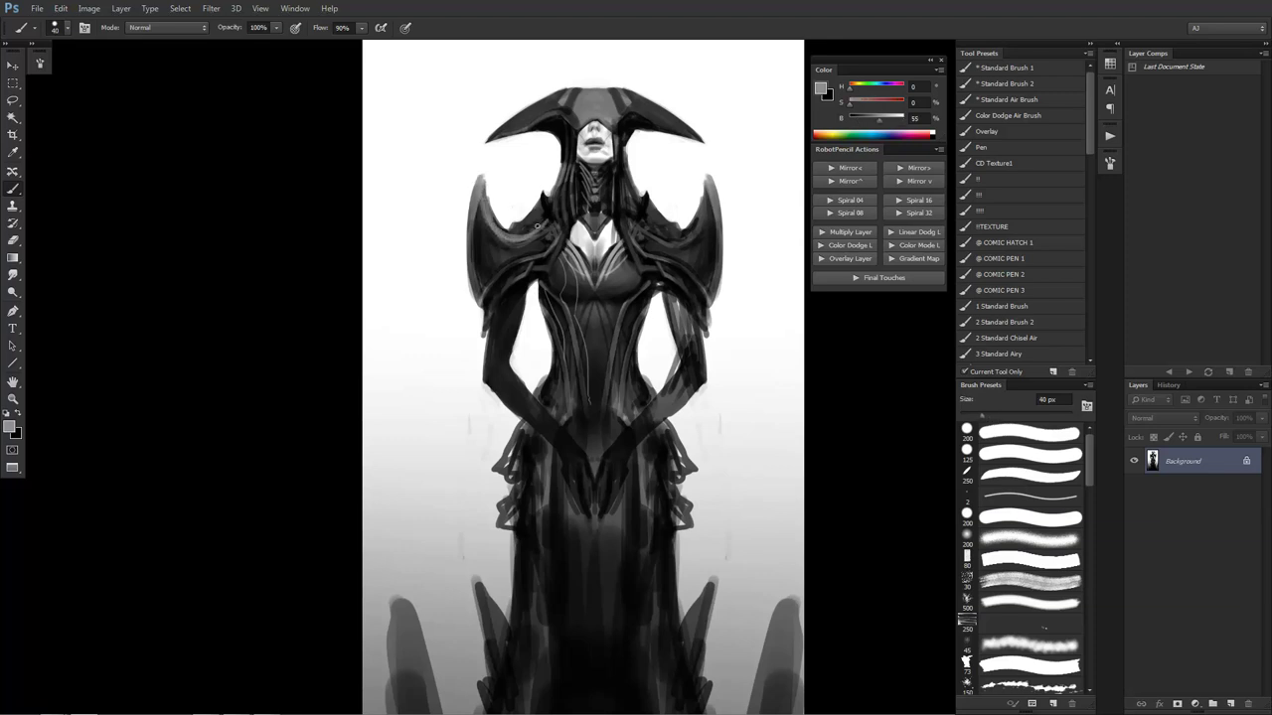
# Darken the outer edge of the left shoulder blade with black and sampled darks, enlarging the brush to 70 px
pyautogui.press('d')
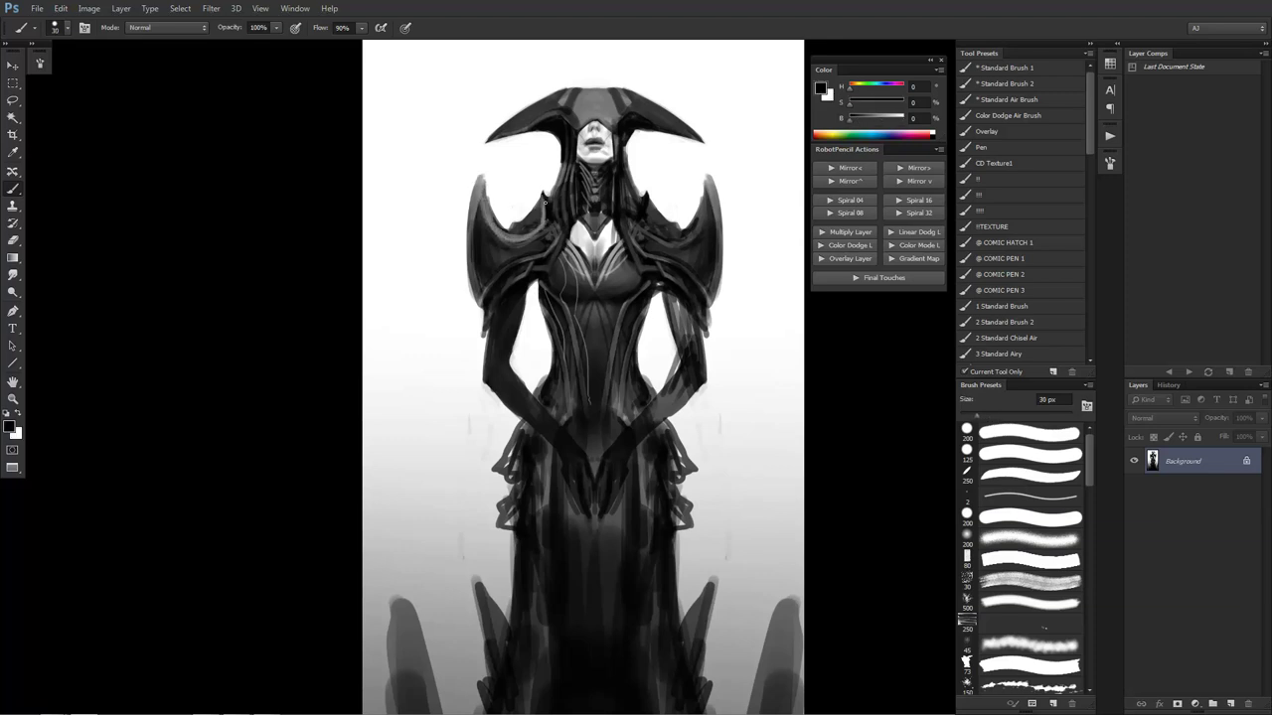
pyautogui.keyDown('alt'); pyautogui.click(482, 210); pyautogui.keyUp('alt')
pyautogui.moveTo(477, 188)
pyautogui.mouseDown()
pyautogui.moveTo(472, 231)
pyautogui.moveTo(479, 186)
pyautogui.moveTo(475, 267)
pyautogui.mouseUp()
pyautogui.press(']')
pyautogui.press(']')
pyautogui.press(']')
pyautogui.press(']')
pyautogui.press(']')
pyautogui.press(']')
pyautogui.keyDown('alt'); pyautogui.click(486, 269); pyautogui.keyUp('alt')
pyautogui.moveTo(475, 185)
pyautogui.mouseDown()
pyautogui.moveTo(469, 256)
pyautogui.moveTo(481, 288)
pyautogui.mouseUp()
# Trim the left shoulder blade's outline in white and refine its tip with sampled mid grey at 50 px
pyautogui.press('x')
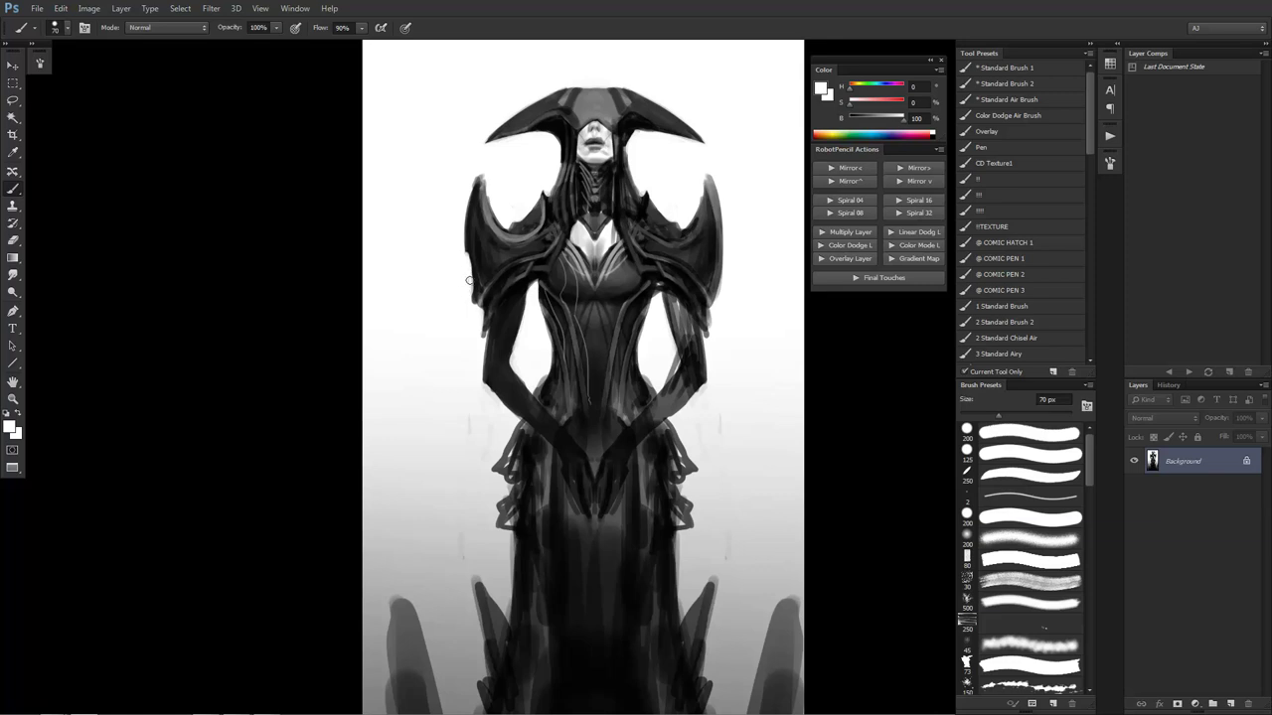
pyautogui.press('d')
pyautogui.press('x')
pyautogui.moveTo(499, 223); pyautogui.dragTo(488, 180)
pyautogui.keyDown('alt'); pyautogui.click(488, 207); pyautogui.keyUp('alt')
pyautogui.keyDown('alt'); pyautogui.click(487, 208); pyautogui.keyUp('alt')
pyautogui.press('[')
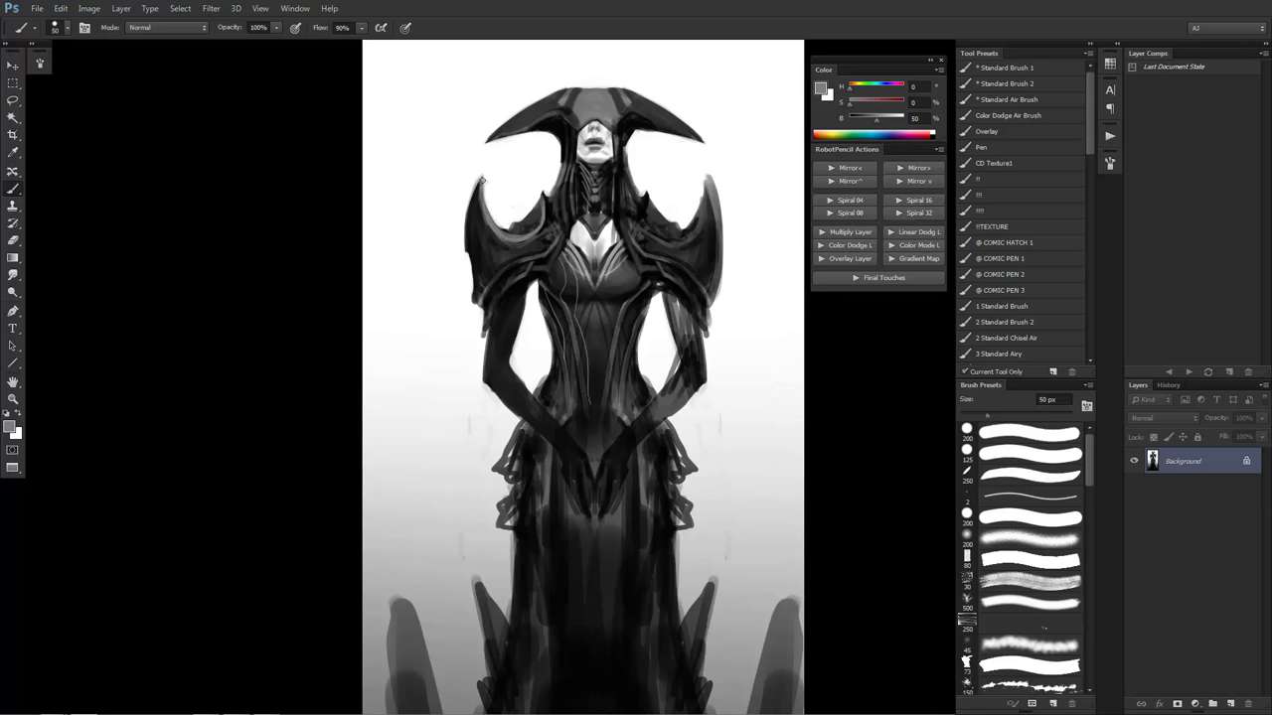
# Blend the surface of the left shoulder blade with sampled greys and near-black, enlarging the brush to 150 px
pyautogui.keyDown('alt'); pyautogui.click(475, 217); pyautogui.keyUp('alt')
pyautogui.keyDown('alt'); pyautogui.click(490, 189); pyautogui.keyUp('alt')
pyautogui.keyDown('alt'); pyautogui.click(490, 231); pyautogui.keyUp('alt')
pyautogui.keyDown('alt'); pyautogui.click(488, 257); pyautogui.keyUp('alt')
pyautogui.press(']')
pyautogui.press(']')
pyautogui.press(']')
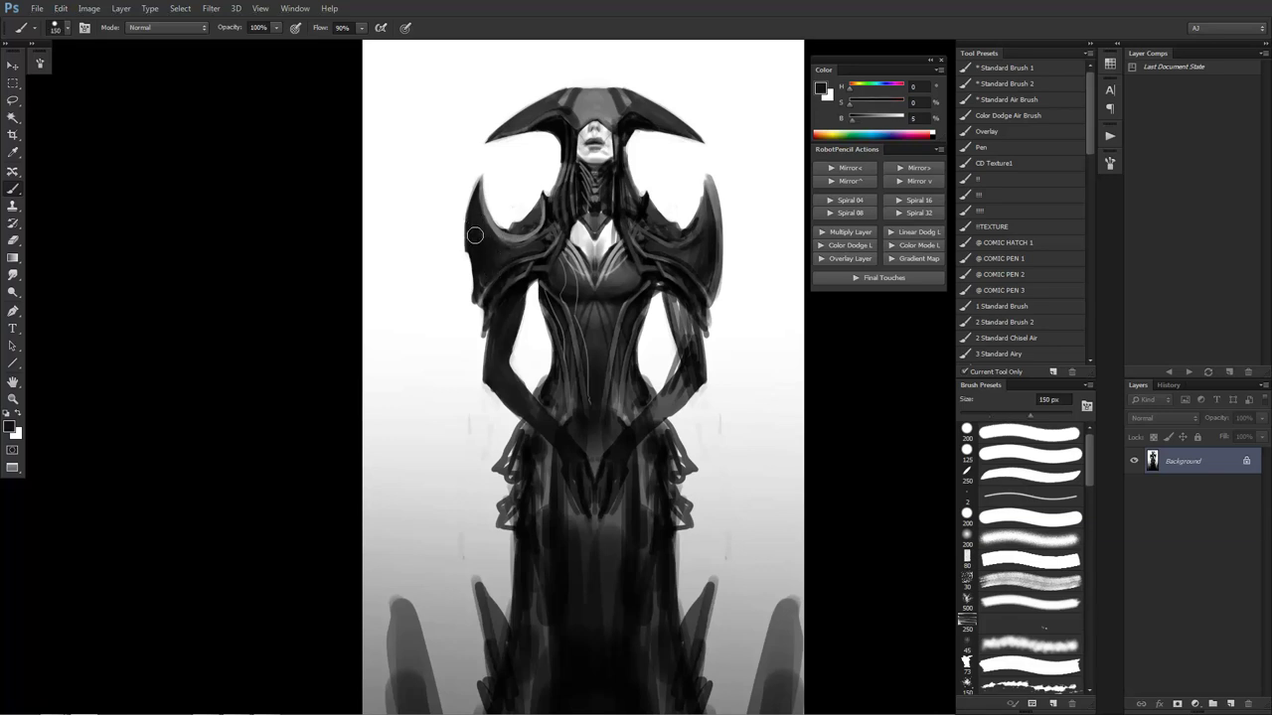
# Rework the left shoulder's inner rim toward the small spike with sampled white, black and grey at 50 px
pyautogui.keyDown('alt'); pyautogui.click(465, 175); pyautogui.keyUp('alt')
pyautogui.press('[')
pyautogui.press('[')
pyautogui.press('[')
pyautogui.press('[')
pyautogui.press('[')
pyautogui.press('[')
pyautogui.press('[')
pyautogui.press('d')
pyautogui.keyDown('alt'); pyautogui.click(544, 235); pyautogui.keyUp('alt')
pyautogui.keyDown('alt'); pyautogui.click(512, 240); pyautogui.keyUp('alt')
pyautogui.keyDown('alt'); pyautogui.click(545, 211); pyautogui.keyUp('alt')
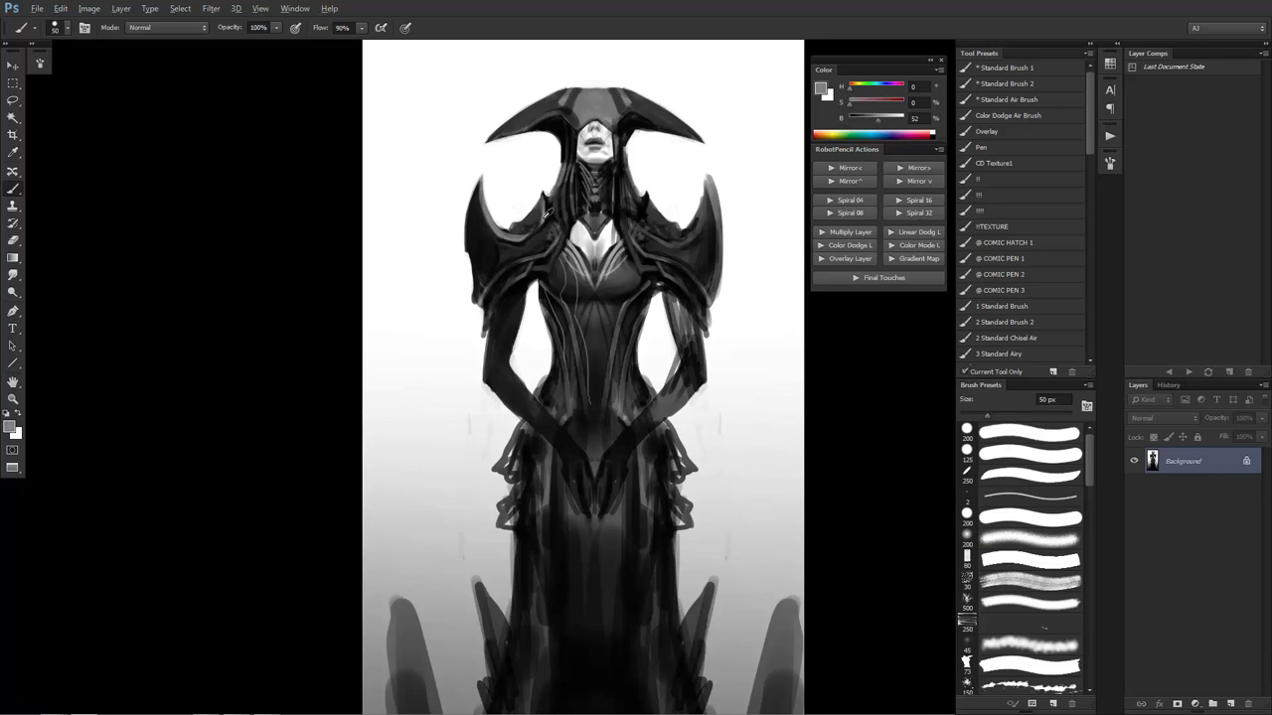
# Sharpen the small spike and the folds beneath it on the left shoulder with sampled tones
pyautogui.keyDown('alt'); pyautogui.click(527, 239); pyautogui.keyUp('alt')
pyautogui.keyDown('alt'); pyautogui.click(519, 253); pyautogui.keyUp('alt')
pyautogui.keyDown('alt'); pyautogui.click(552, 214); pyautogui.keyUp('alt')
pyautogui.press('[')
pyautogui.press('[')
pyautogui.press('[')
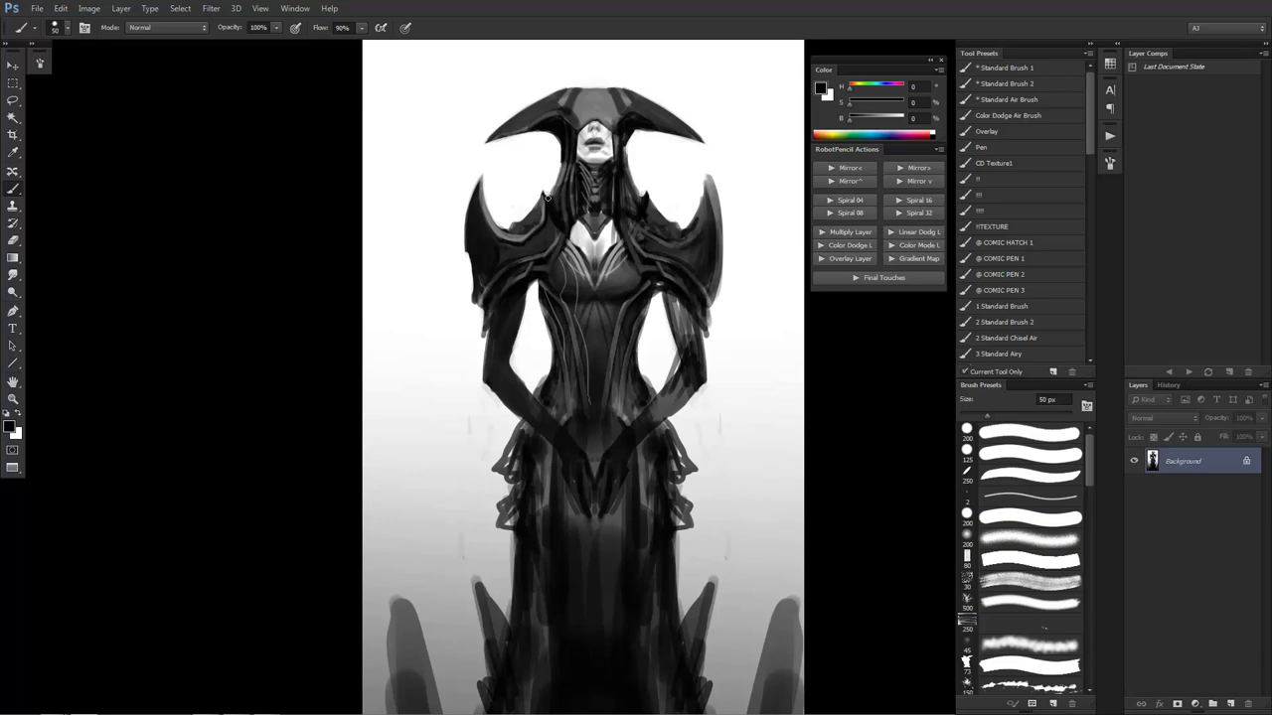
# Build a dark rounded plate between the left shoulder blade and the small spike with sampled darks at 50 px
pyautogui.keyDown('alt'); pyautogui.click(507, 224); pyautogui.keyUp('alt')
pyautogui.keyDown('alt'); pyautogui.click(537, 206); pyautogui.keyUp('alt')
pyautogui.keyDown('alt'); pyautogui.click(503, 223); pyautogui.keyUp('alt')
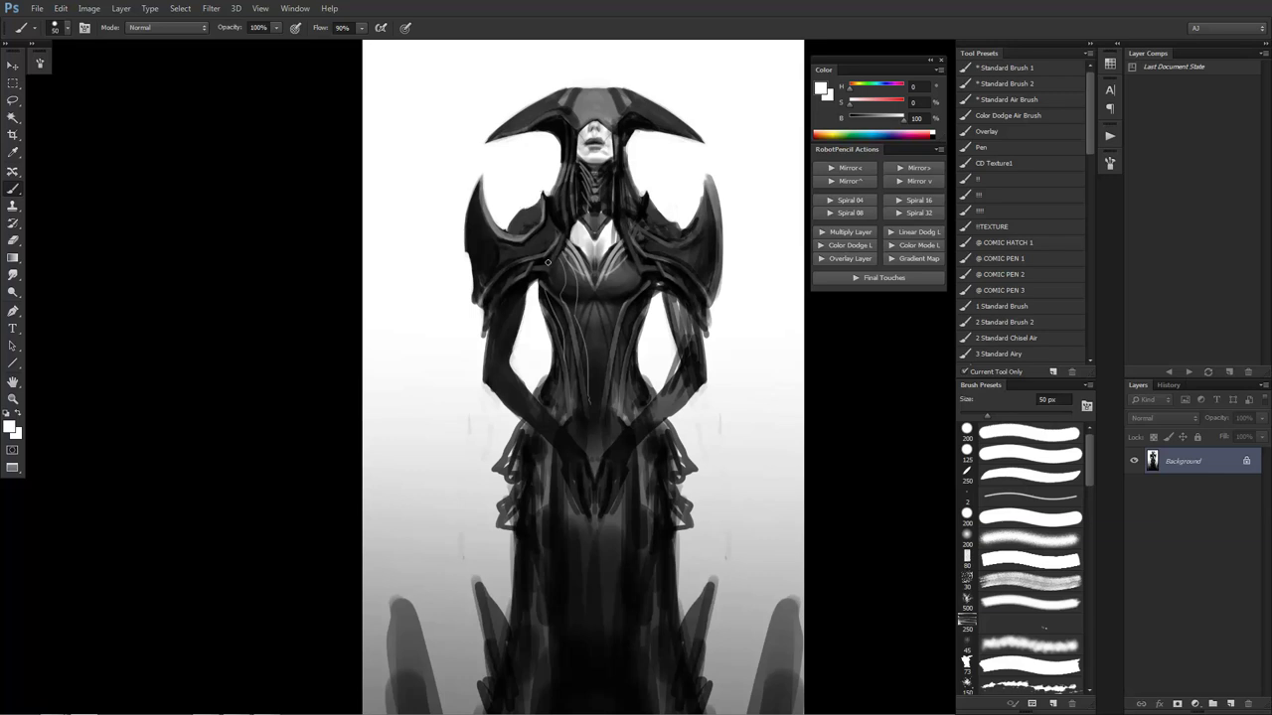
pyautogui.keyDown('ctrl'); pyautogui.keyDown('alt'); pyautogui.click(550, 304); pyautogui.keyUp('alt'); pyautogui.keyUp('ctrl')
pyautogui.keyDown('ctrl'); pyautogui.keyDown('alt'); pyautogui.click(550, 304); pyautogui.keyUp('alt'); pyautogui.keyUp('ctrl')
pyautogui.keyDown('ctrl'); pyautogui.click(551, 316); pyautogui.keyUp('ctrl')
pyautogui.keyDown('ctrl'); pyautogui.click(551, 316); pyautogui.keyUp('ctrl')
pyautogui.keyDown('alt'); pyautogui.click(532, 221); pyautogui.keyUp('alt')
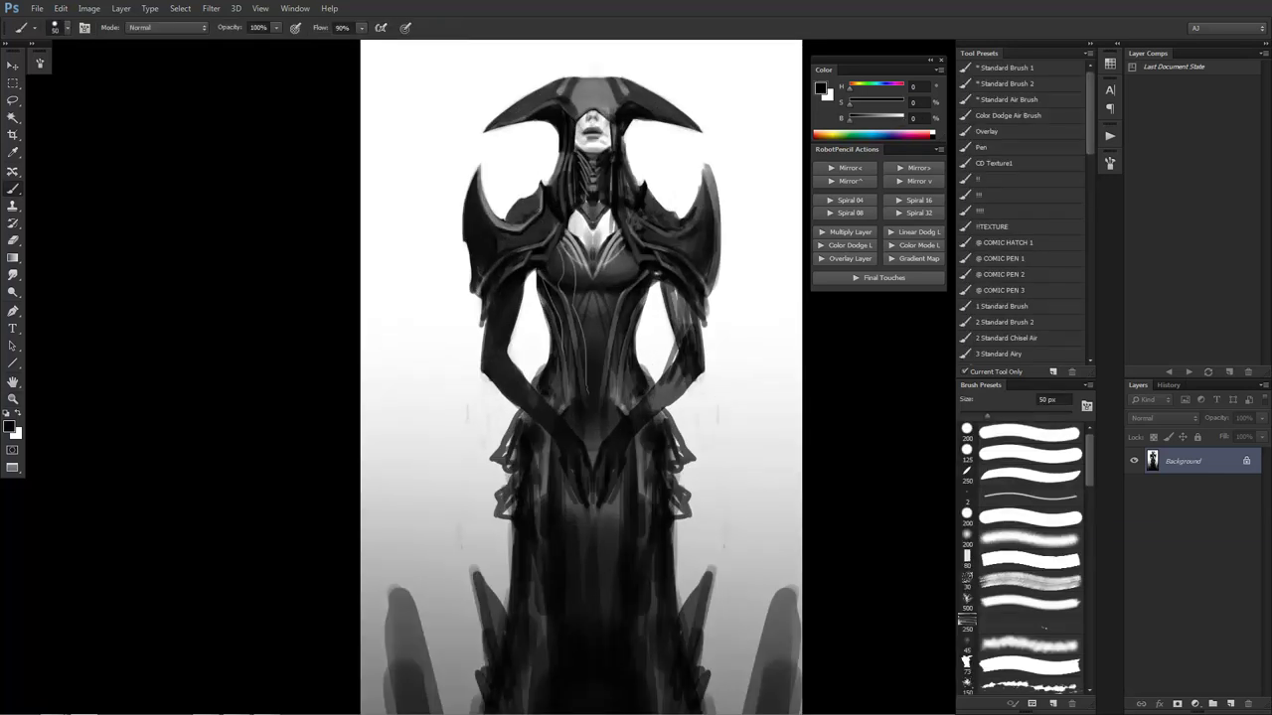
pyautogui.keyDown('alt'); pyautogui.click(534, 206); pyautogui.keyUp('alt')
# Select the left half of the canvas up to the figure's centre line and run the Mirror> action
pyautogui.press('m')
pyautogui.hotkey('ctrl', '-')
pyautogui.hotkey('ctrl', '-')
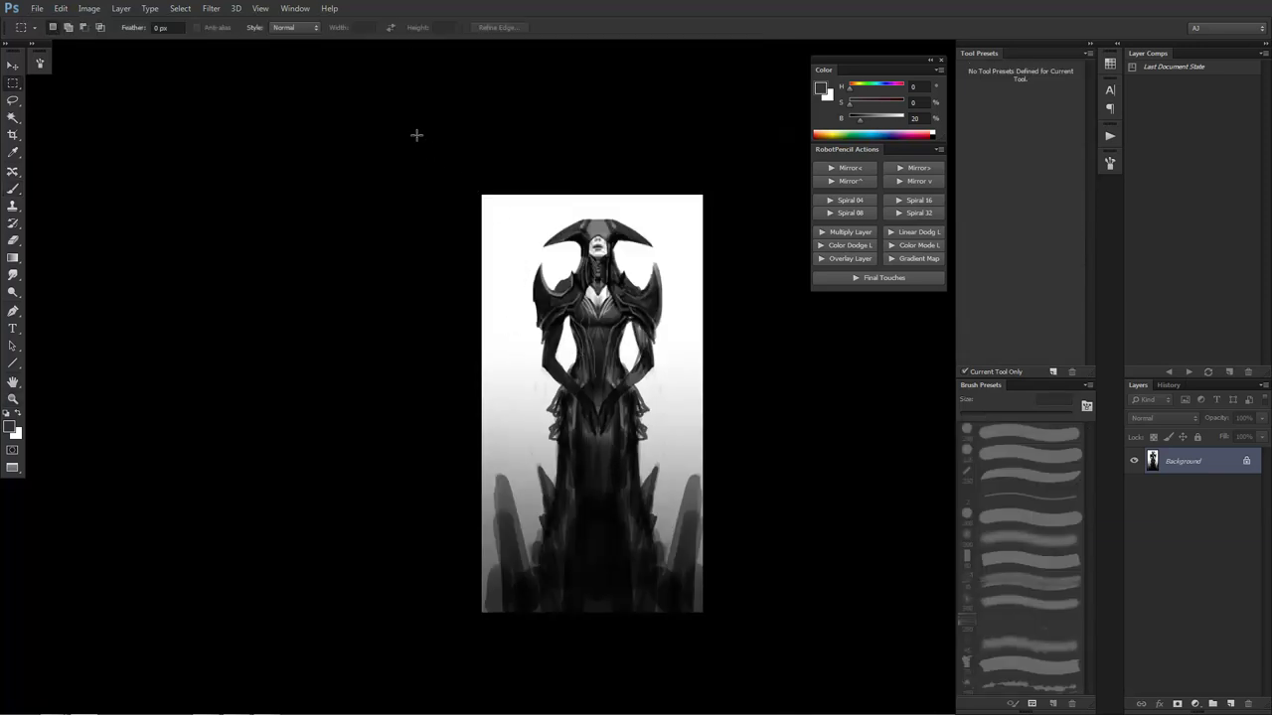
pyautogui.moveTo(416, 134); pyautogui.dragTo(600, 654)
pyautogui.press('z')
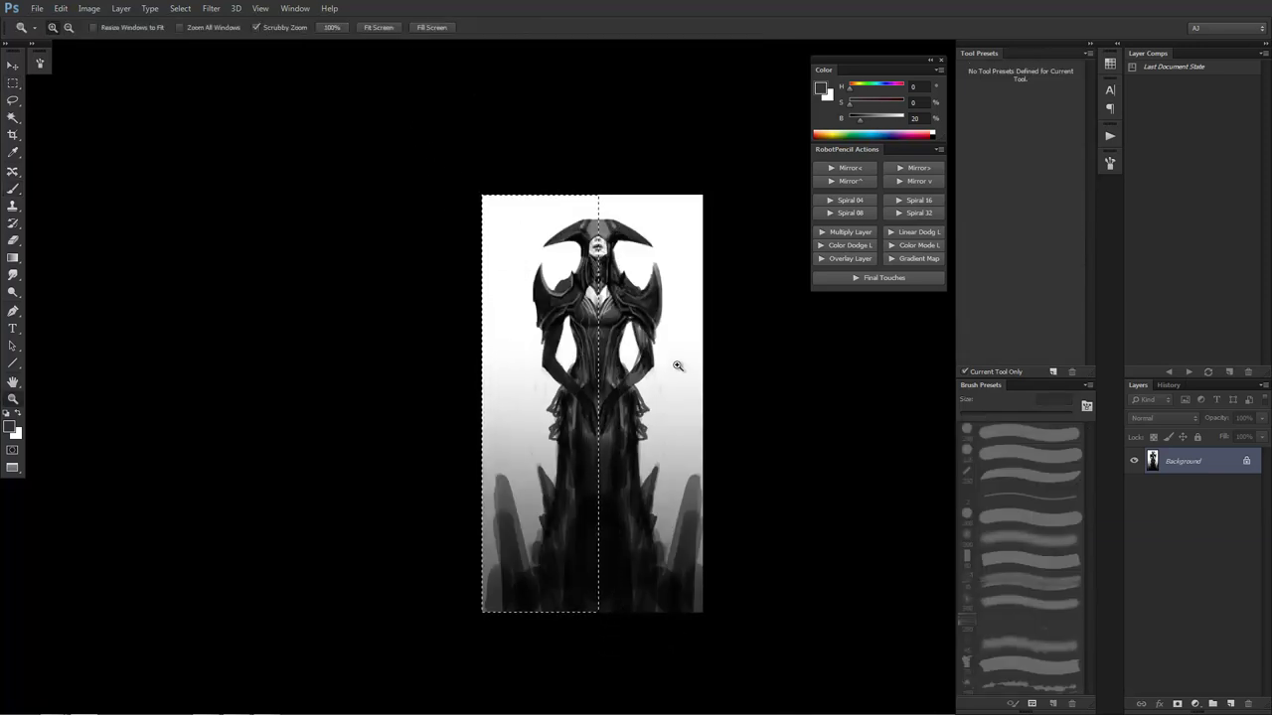
pyautogui.click(676, 365)
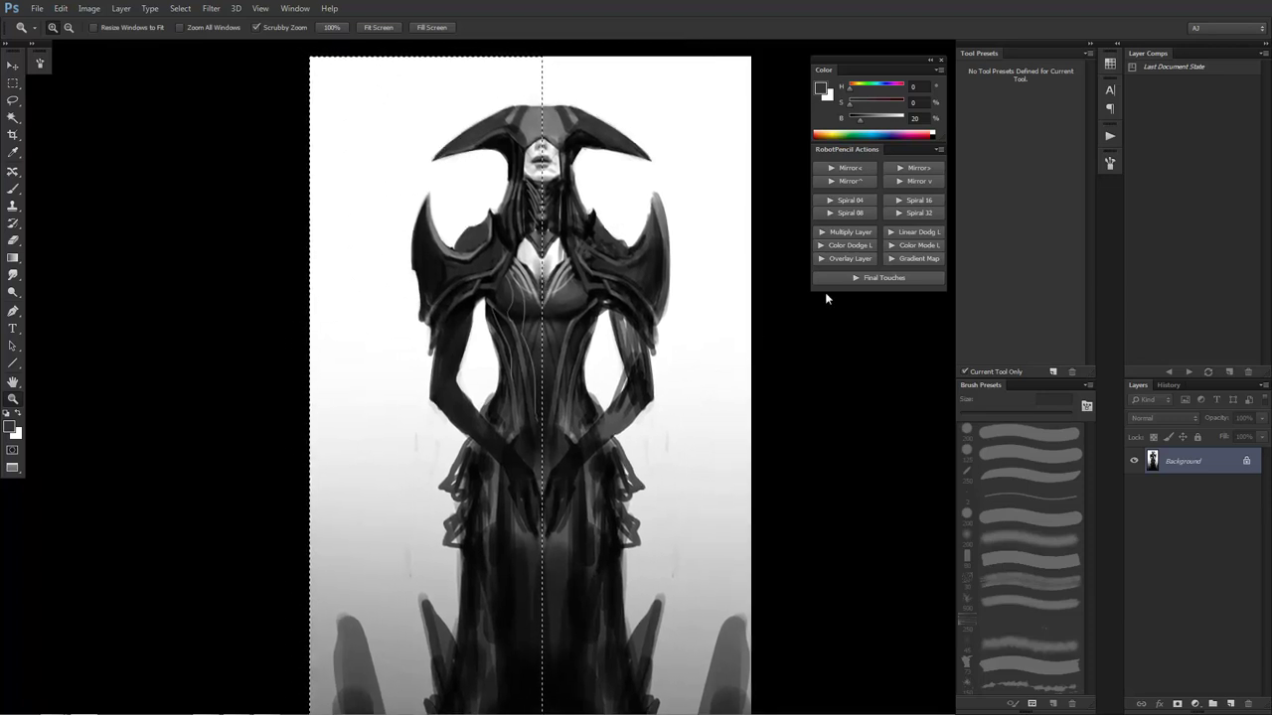
pyautogui.click(912, 167)
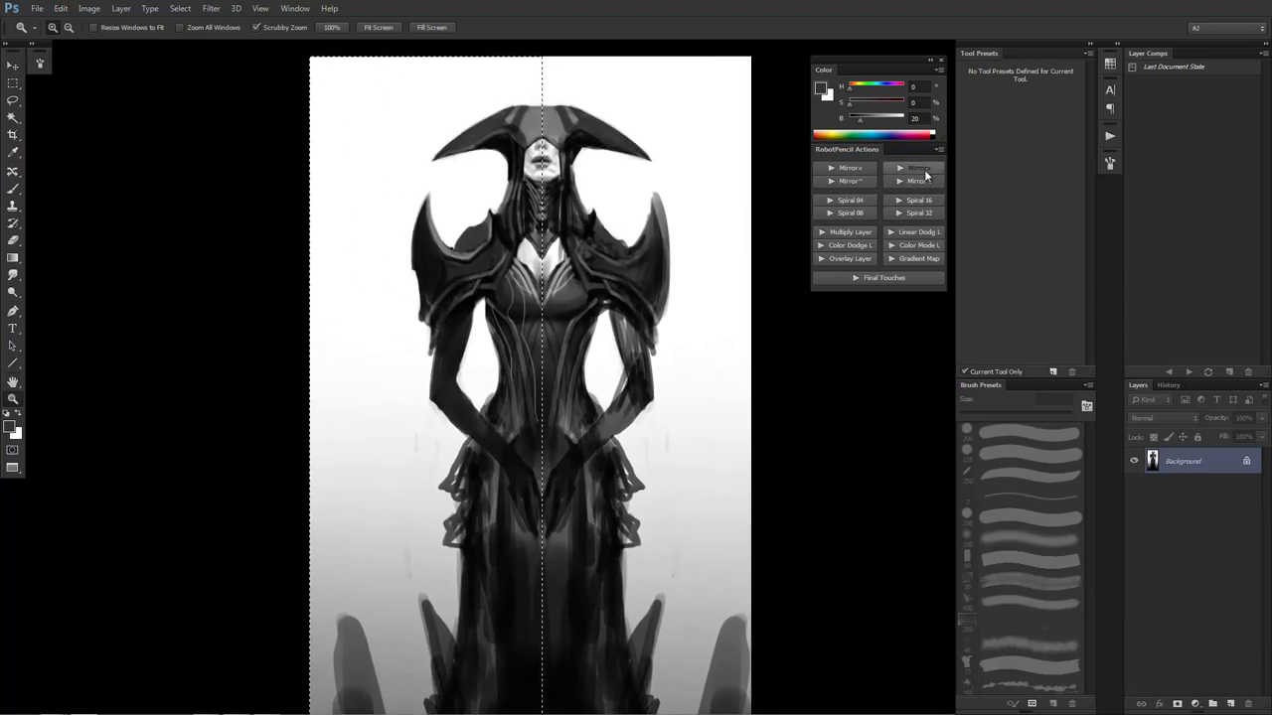
# Blend the chest's neckline notch with the Smudge tool at 40% strength and darken it with black at 50 px
pyautogui.moveTo(623, 351); pyautogui.dragTo(634, 299)
pyautogui.keyDown('alt'); pyautogui.click(645, 339); pyautogui.keyUp('alt')
pyautogui.keyDown('alt'); pyautogui.click(645, 339); pyautogui.keyUp('alt')
pyautogui.click(645, 347)
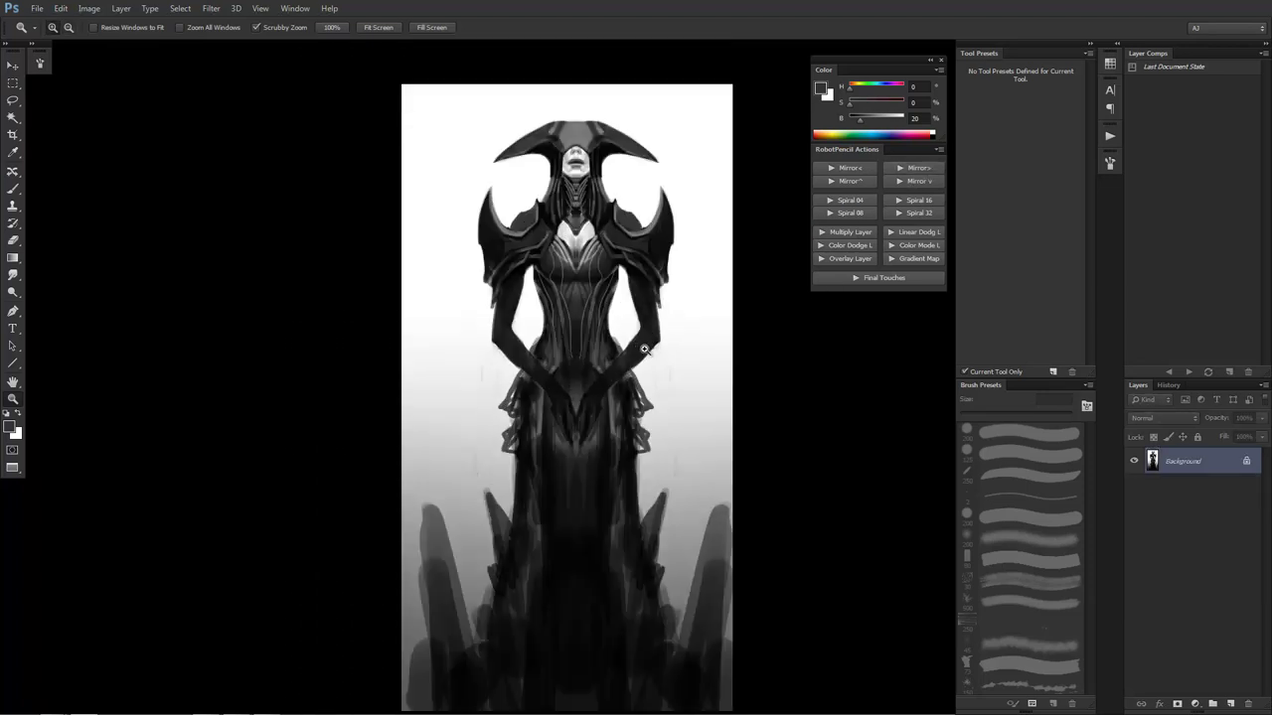
pyautogui.click(644, 348)
pyautogui.press('b')
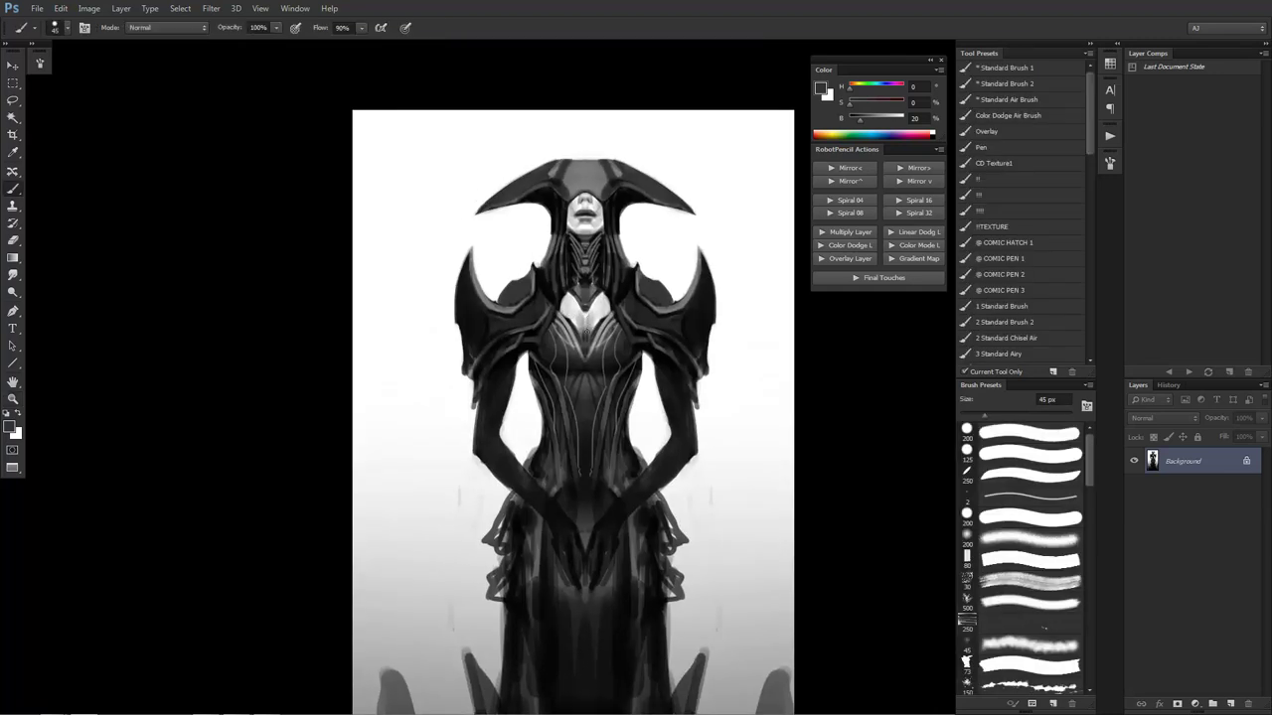
pyautogui.press('d')
pyautogui.keyDown('alt'); pyautogui.click(582, 323); pyautogui.keyUp('alt')
pyautogui.press('r')
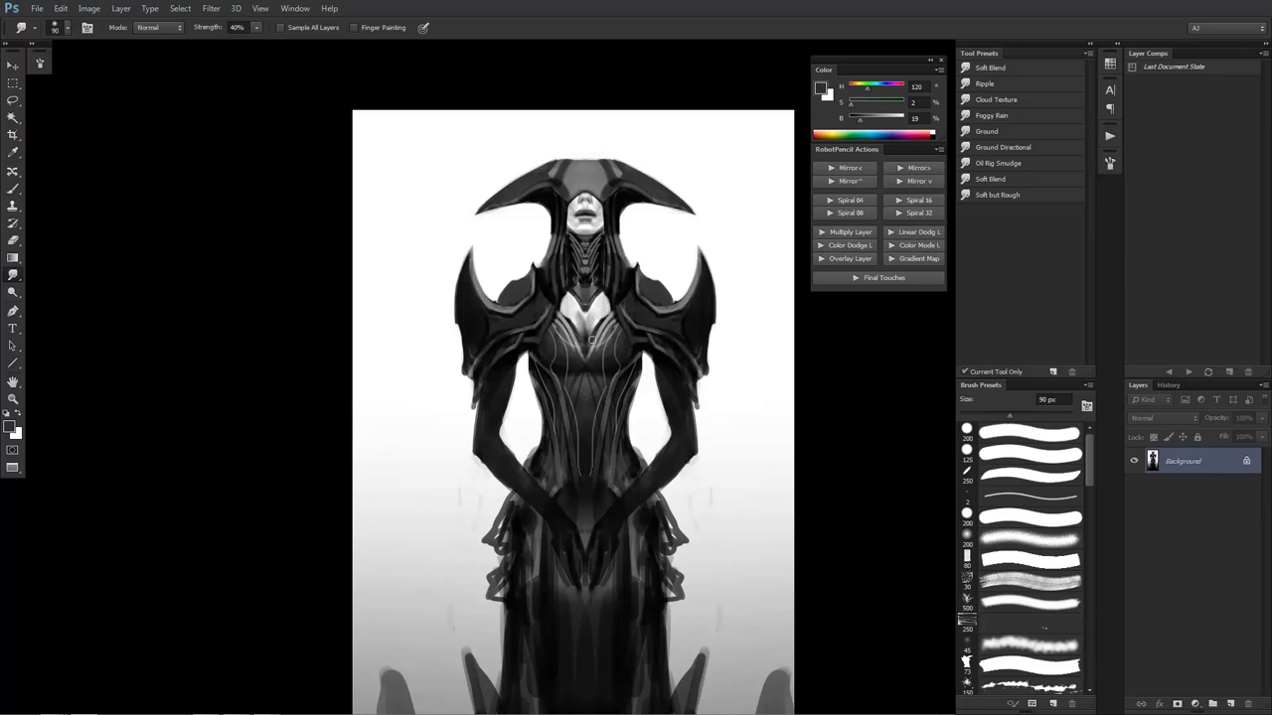
pyautogui.press('b')
pyautogui.press('d')
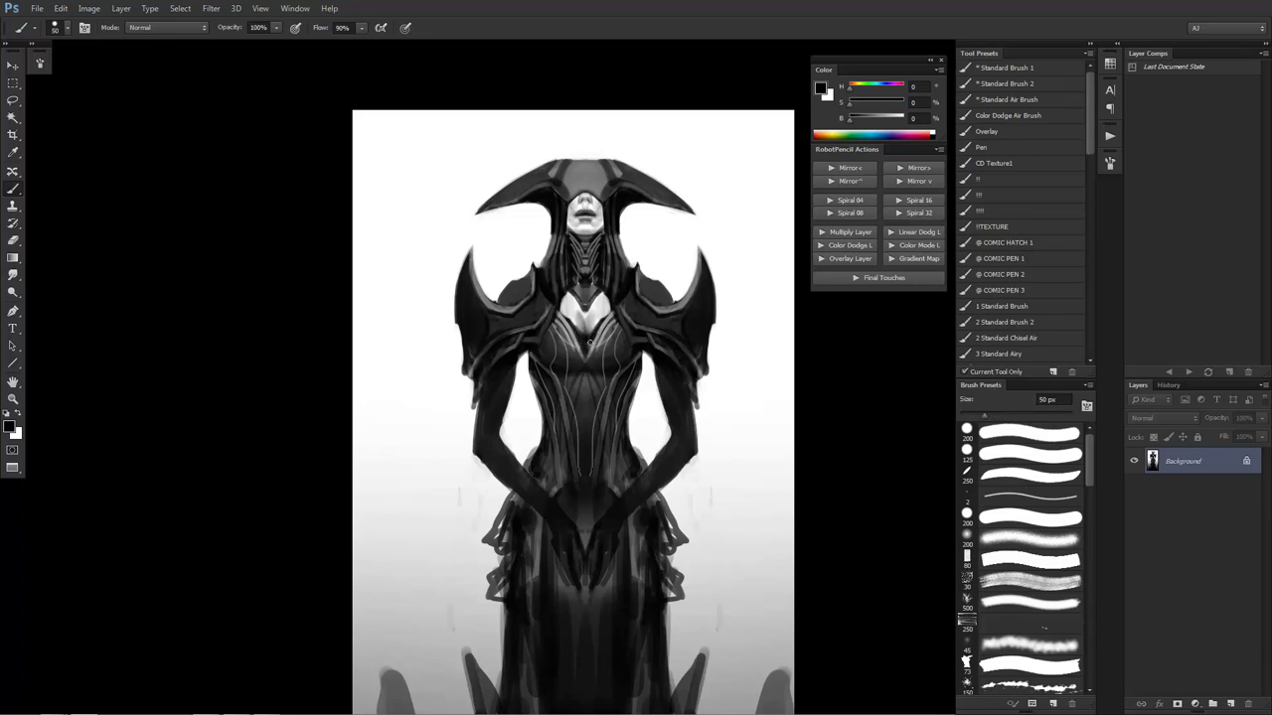
pyautogui.keyDown('alt'); pyautogui.click(600, 412); pyautogui.keyUp('alt')
pyautogui.keyDown('alt'); pyautogui.click(602, 407); pyautogui.keyUp('alt')
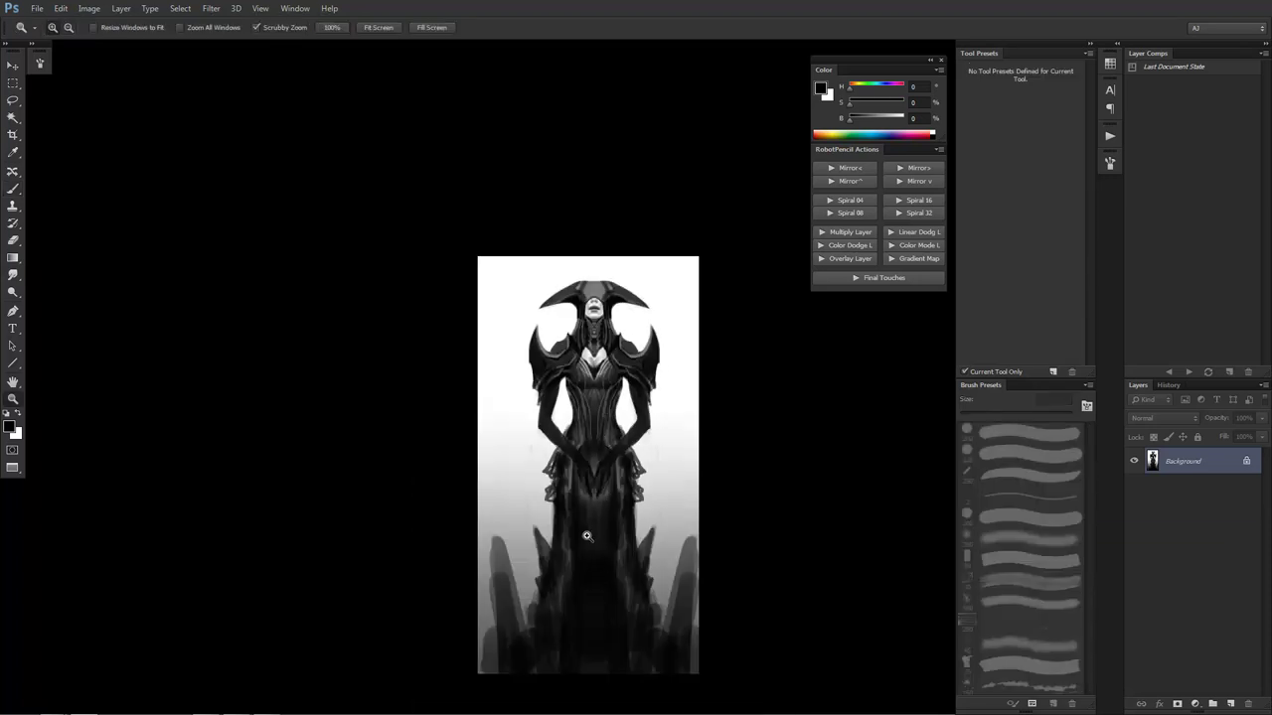
# Repaint the left side of the pale chest area with sampled near-white and light grey at 45 px
pyautogui.keyDown('ctrl'); pyautogui.click(603, 380); pyautogui.keyUp('ctrl')
pyautogui.keyDown('ctrl'); pyautogui.click(600, 375); pyautogui.keyUp('ctrl')
pyautogui.keyDown('ctrl'); pyautogui.click(599, 372); pyautogui.keyUp('ctrl')
pyautogui.keyDown('alt'); pyautogui.click(561, 312); pyautogui.keyUp('alt')
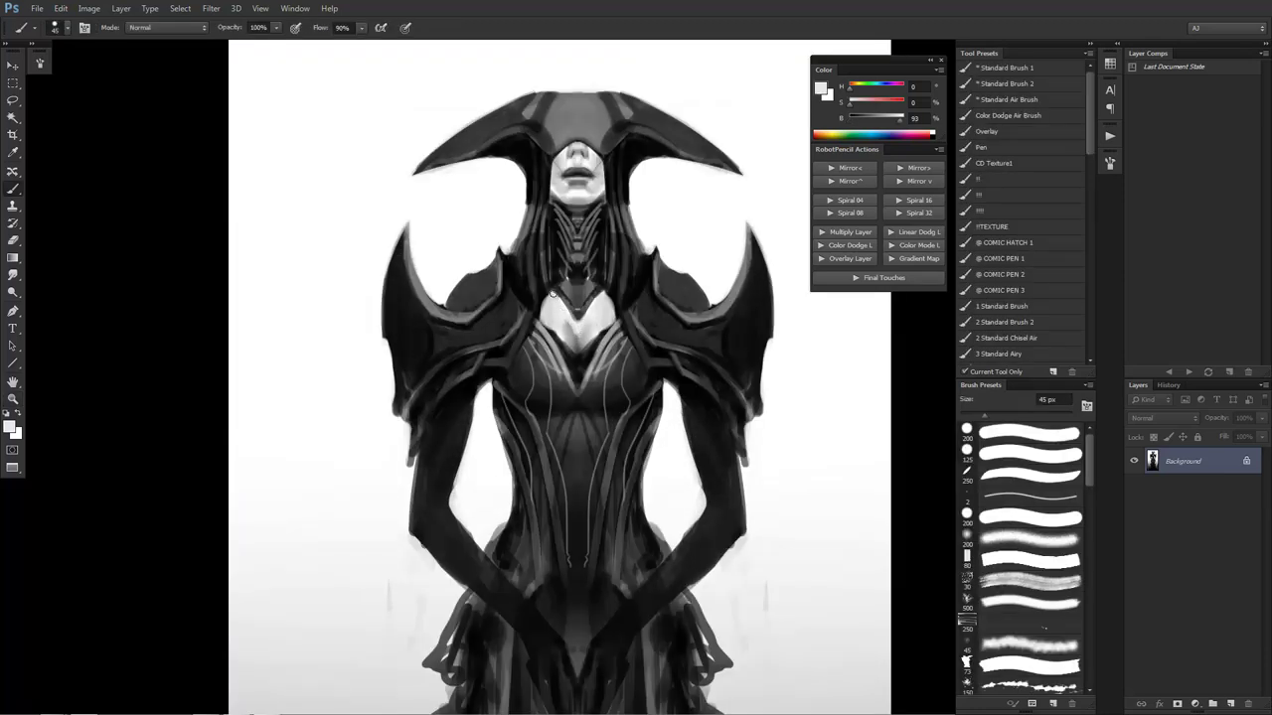
pyautogui.moveTo(554, 290)
pyautogui.mouseDown()
pyautogui.moveTo(576, 320)
pyautogui.moveTo(600, 294)
pyautogui.moveTo(580, 320)
pyautogui.moveTo(598, 293)
pyautogui.moveTo(568, 321)
pyautogui.mouseUp()
pyautogui.scroll(-2, 586, 346)
pyautogui.scroll(4, 577, 338)
pyautogui.keyDown('alt'); pyautogui.click(555, 326); pyautogui.keyUp('alt')
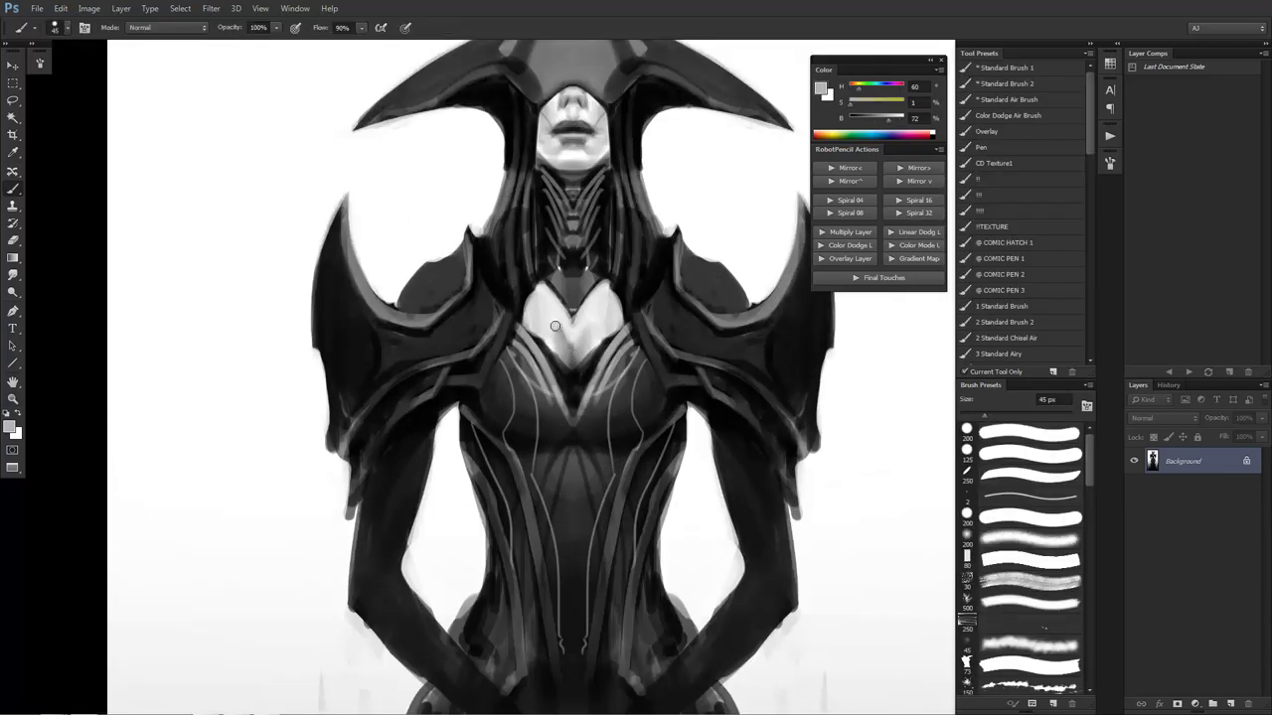
pyautogui.moveTo(554, 326)
pyautogui.mouseDown()
pyautogui.moveTo(568, 348)
pyautogui.moveTo(553, 341)
pyautogui.mouseUp()
# Soften the pale chest shading using a sampled mid grey and the Smudge tool
pyautogui.press(']')
pyautogui.keyDown('alt'); pyautogui.click(576, 346); pyautogui.keyUp('alt')
pyautogui.press('r')
pyautogui.moveTo(606, 306); pyautogui.dragTo(610, 301)
pyautogui.keyDown('ctrl'); pyautogui.keyDown('alt'); pyautogui.click(609, 359); pyautogui.keyUp('alt'); pyautogui.keyUp('ctrl')
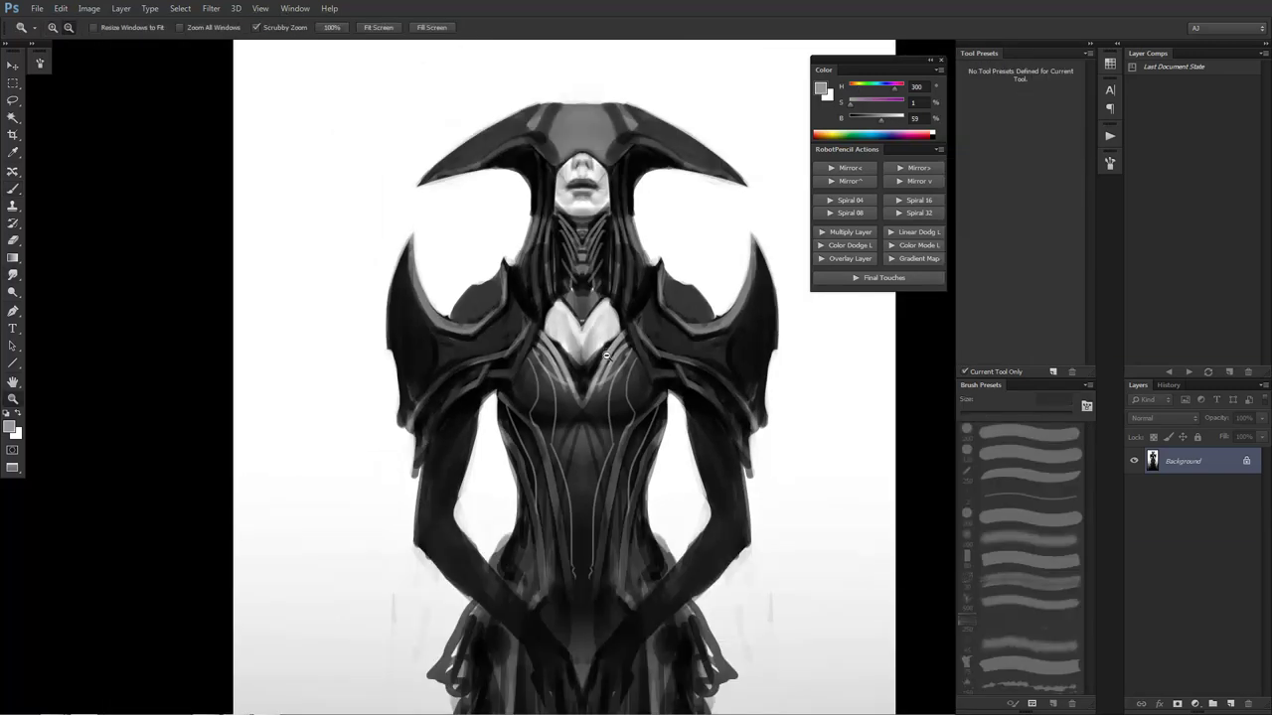
pyautogui.keyDown('ctrl'); pyautogui.keyDown('alt'); pyautogui.click(609, 359); pyautogui.keyUp('alt'); pyautogui.keyUp('ctrl')
pyautogui.keyDown('ctrl'); pyautogui.keyDown('alt'); pyautogui.click(609, 359); pyautogui.keyUp('alt'); pyautogui.keyUp('ctrl')
pyautogui.click(613, 392)
# Touch up the upper edge of the pale chest area with sampled near-white at 50 px
pyautogui.press('b')
pyautogui.keyDown('alt'); pyautogui.click(565, 283); pyautogui.keyUp('alt')
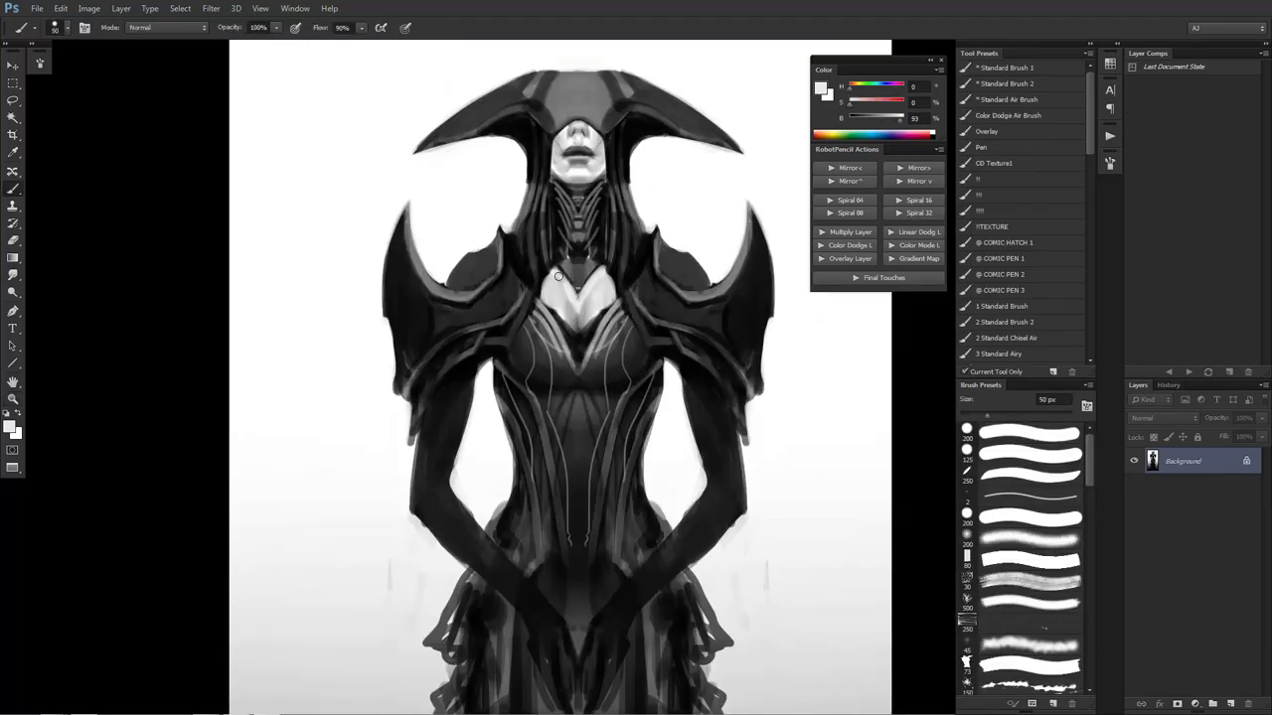
pyautogui.press('z')
pyautogui.keyDown('alt'); pyautogui.click(596, 368); pyautogui.keyUp('alt')
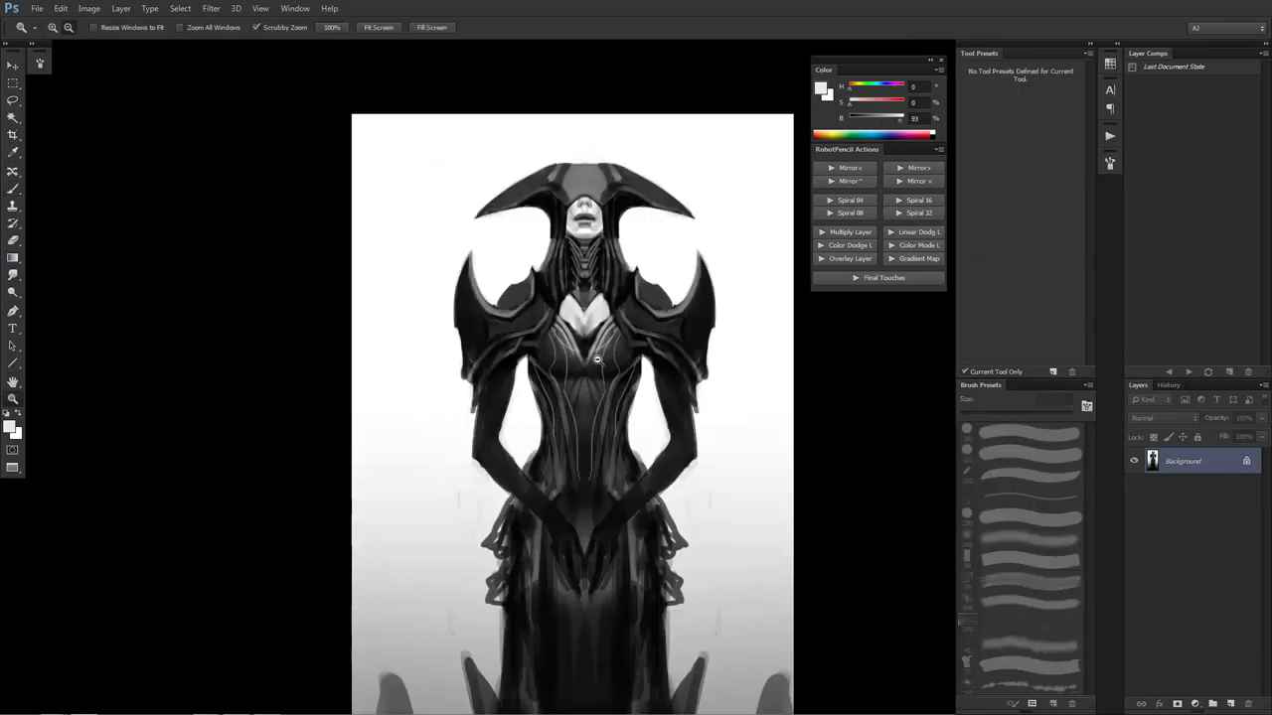
pyautogui.keyDown('alt'); pyautogui.click(603, 477); pyautogui.keyUp('alt')
pyautogui.click(605, 422)
pyautogui.click(609, 424)
pyautogui.press('b')
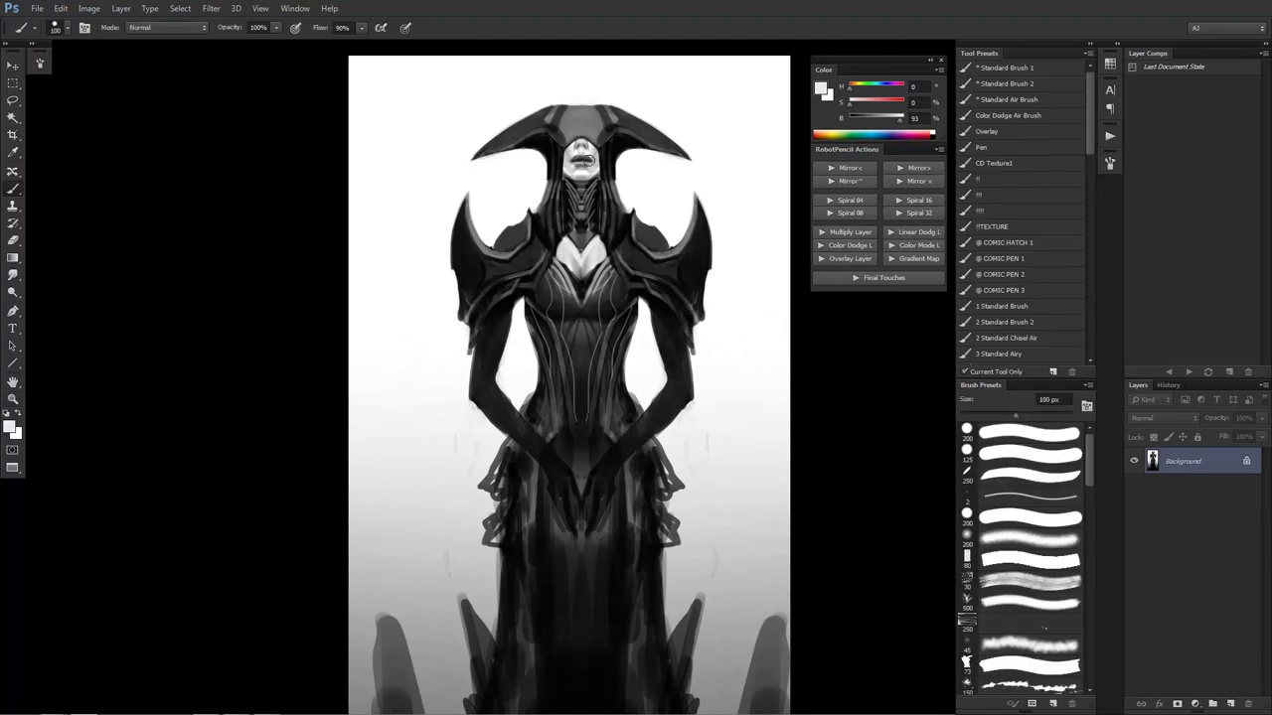
# Darken the lower skirt with broad black strokes, enlarging the brush to 700 px
pyautogui.press('z')
pyautogui.click(586, 149)
pyautogui.press('b')
pyautogui.press('d')
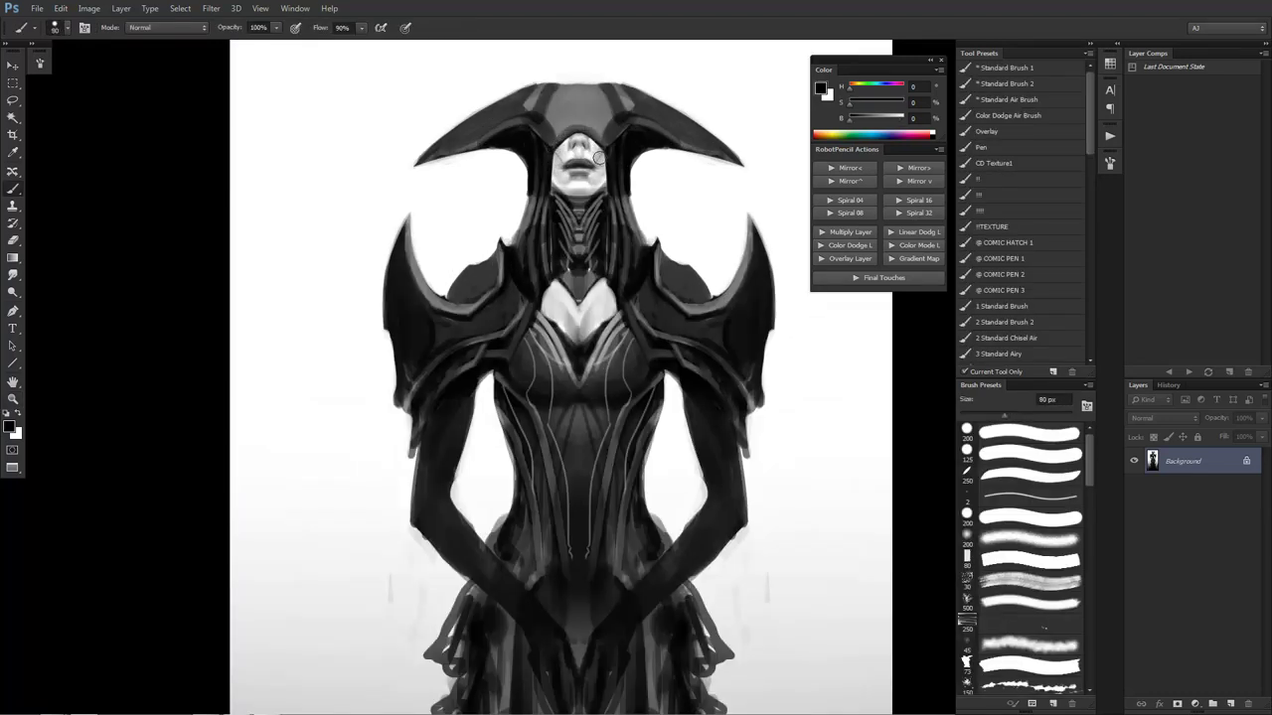
pyautogui.press('z')
pyautogui.keyDown('alt'); pyautogui.click(619, 254); pyautogui.keyUp('alt')
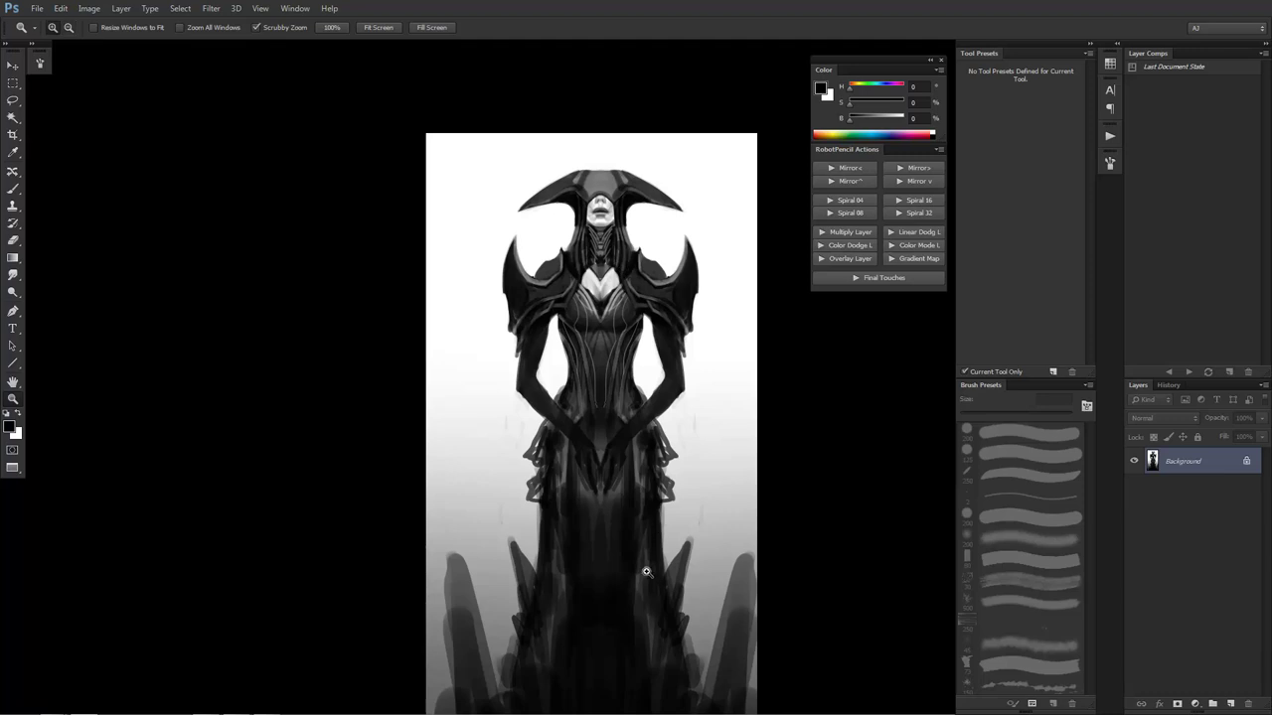
pyautogui.moveTo(611, 401); pyautogui.dragTo(591, 307)
pyautogui.press('b')
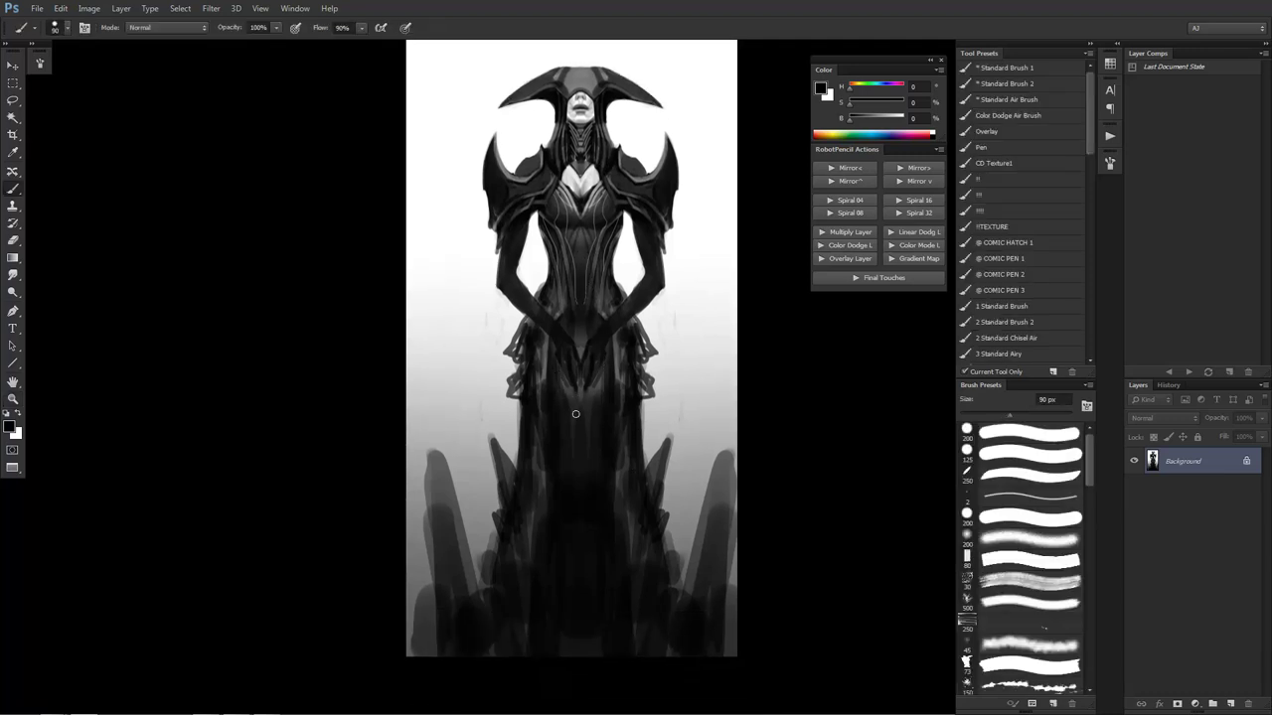
pyautogui.press(']')
pyautogui.press(']')
pyautogui.press(']')
pyautogui.press(']')
pyautogui.press(']')
pyautogui.press(']')
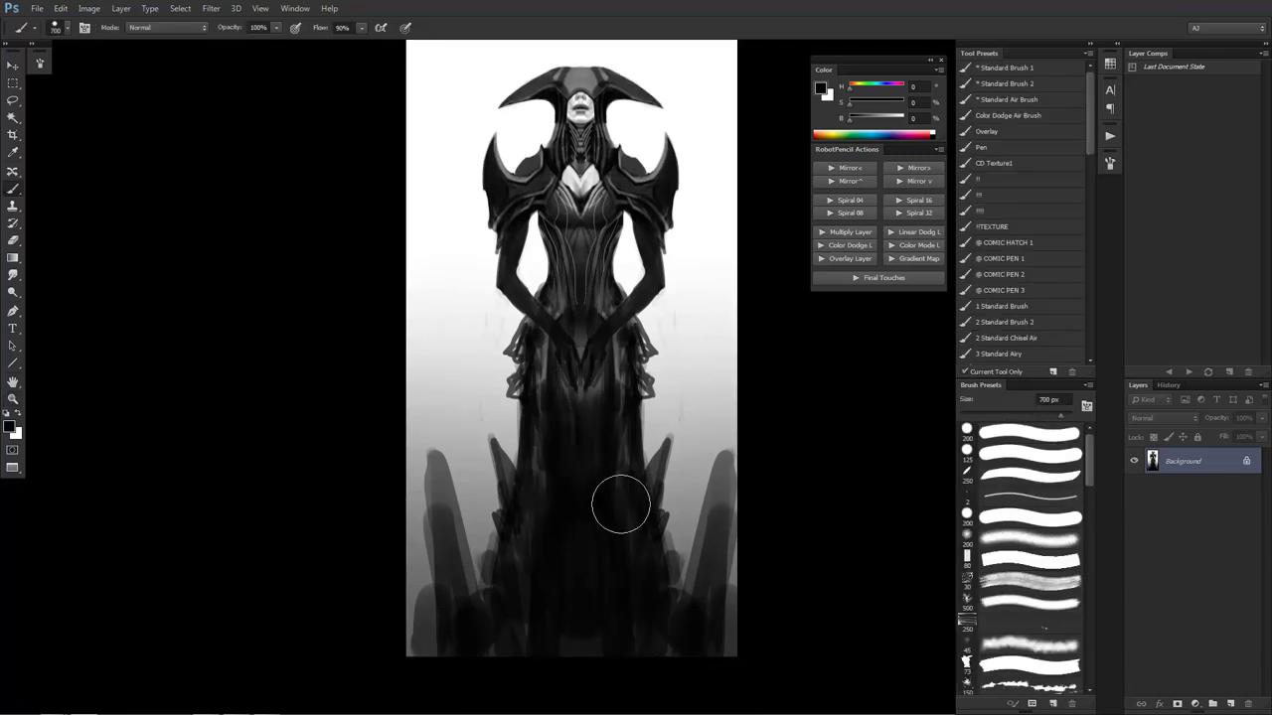
# Paint sampled dark grey over the left shoulder's inner plate with a 90 px brush
pyautogui.press('z')
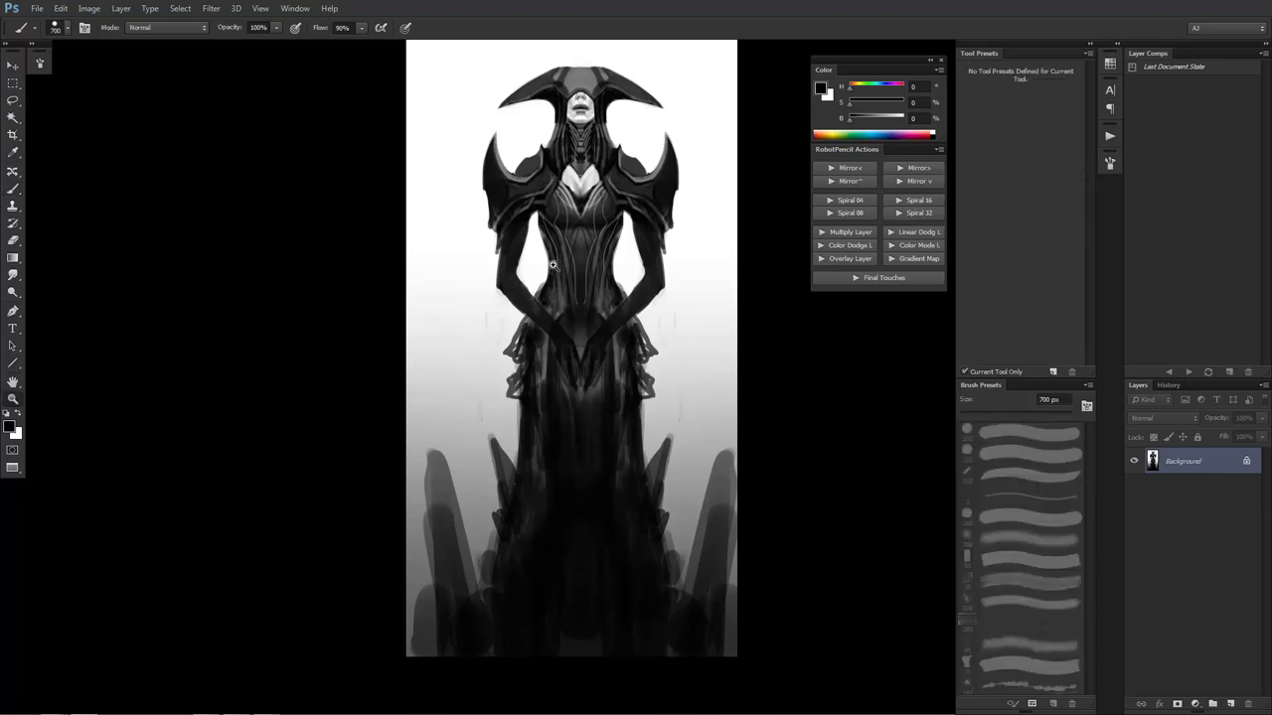
pyautogui.click(554, 239)
pyautogui.click(552, 235)
pyautogui.press('r')
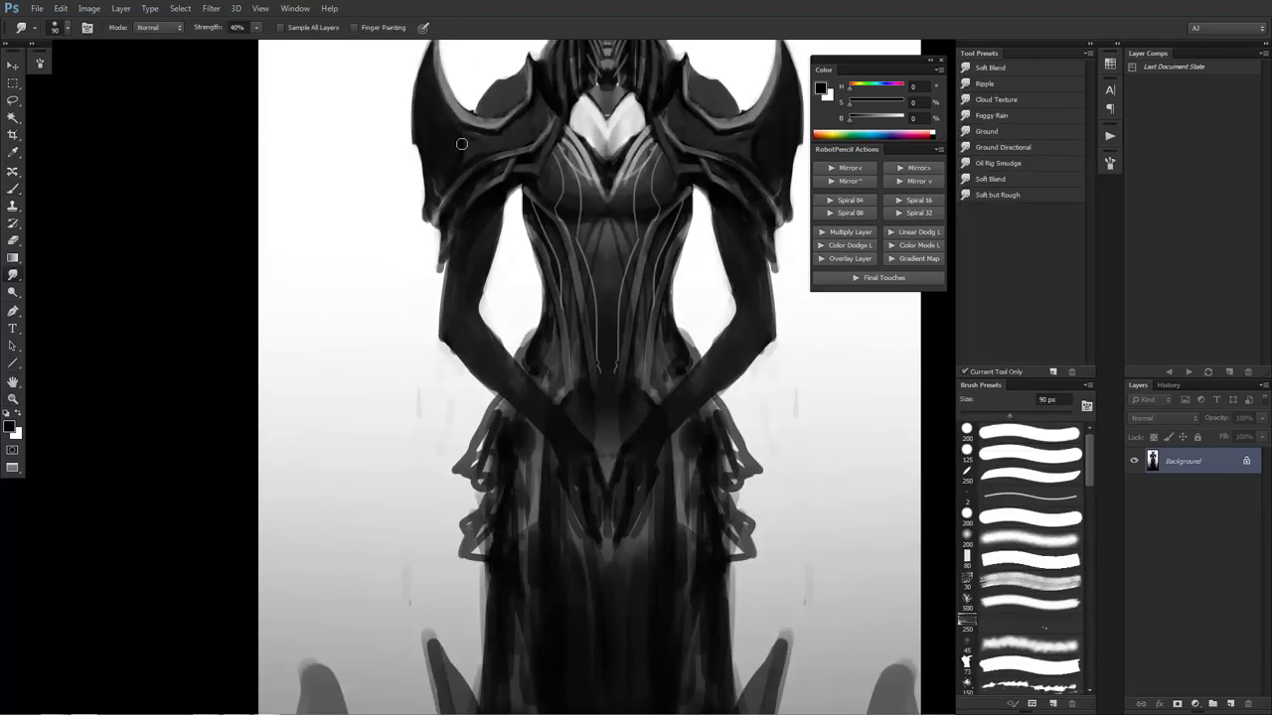
pyautogui.press('b')
pyautogui.keyDown('alt'); pyautogui.click(515, 135); pyautogui.keyUp('alt')
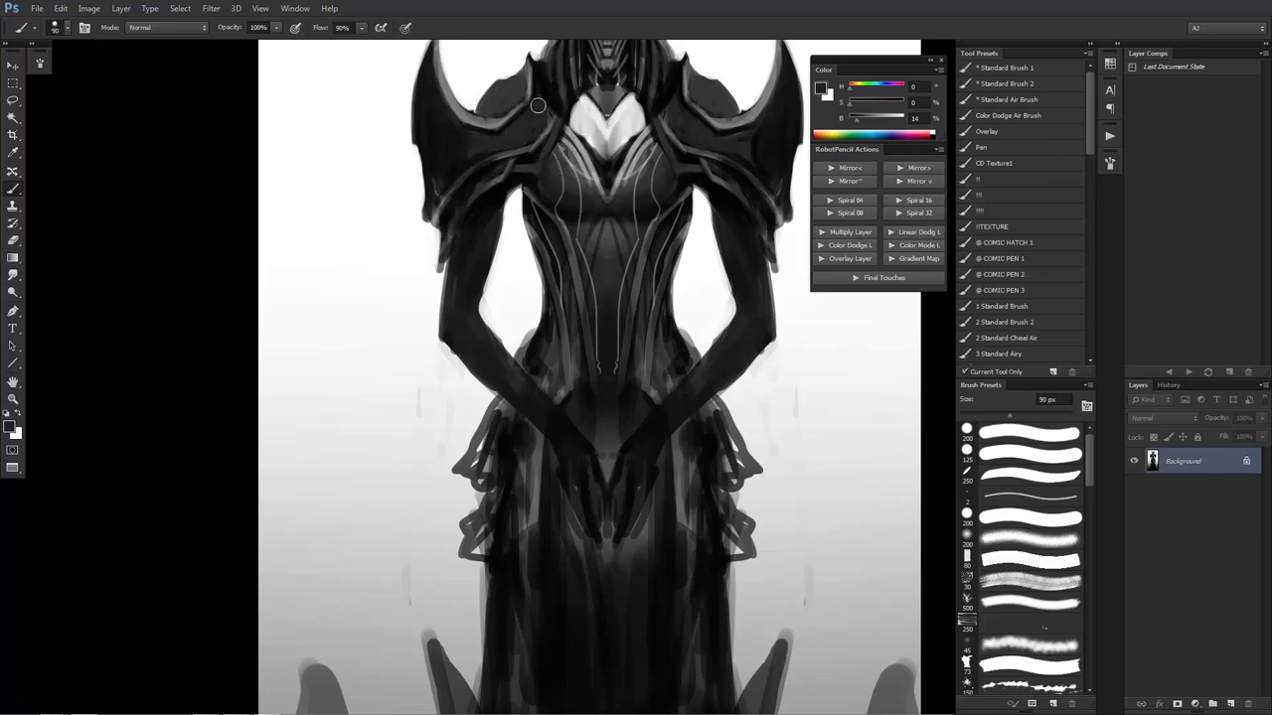
pyautogui.moveTo(536, 107); pyautogui.dragTo(473, 206)
# Rework the rounded plate behind the left shoulder's rim with sampled darks at 90 px and smudge its tones
pyautogui.keyDown('alt'); pyautogui.click(483, 189); pyautogui.keyUp('alt')
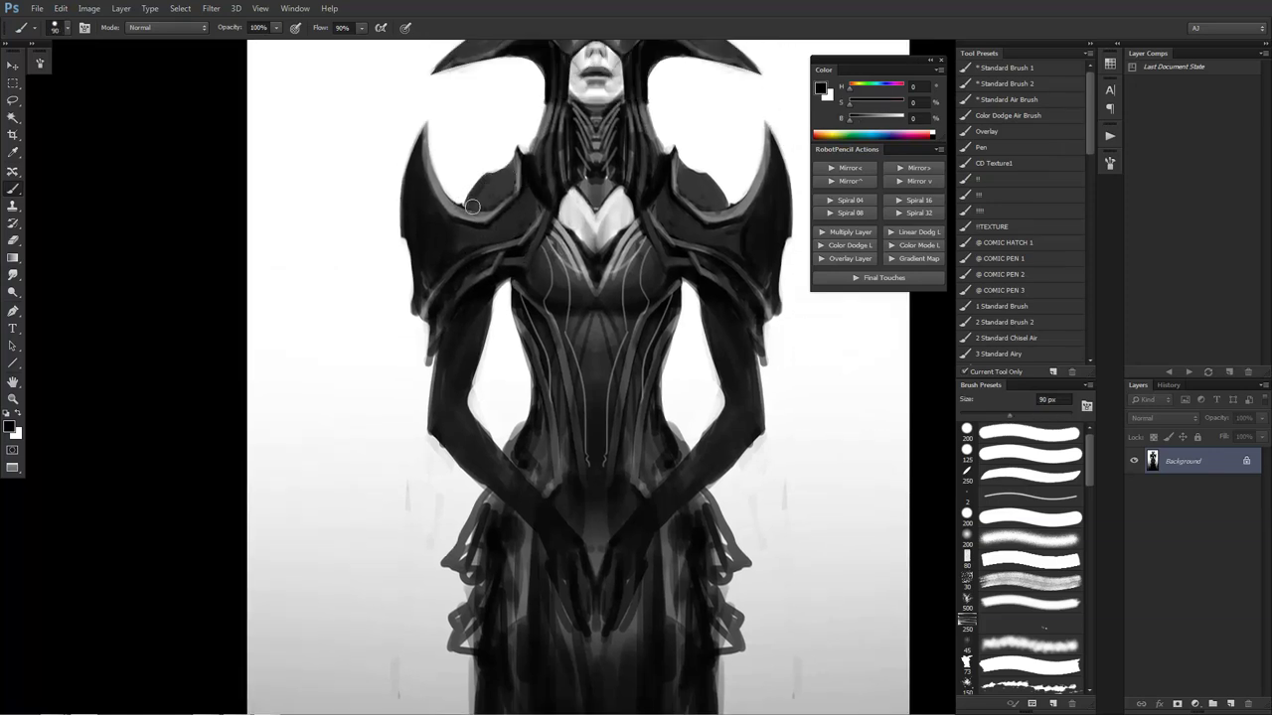
pyautogui.keyDown('alt'); pyautogui.click(479, 193); pyautogui.keyUp('alt')
pyautogui.keyDown('alt'); pyautogui.click(481, 193); pyautogui.keyUp('alt')
pyautogui.keyDown('alt'); pyautogui.click(478, 189); pyautogui.keyUp('alt')
pyautogui.press('r')
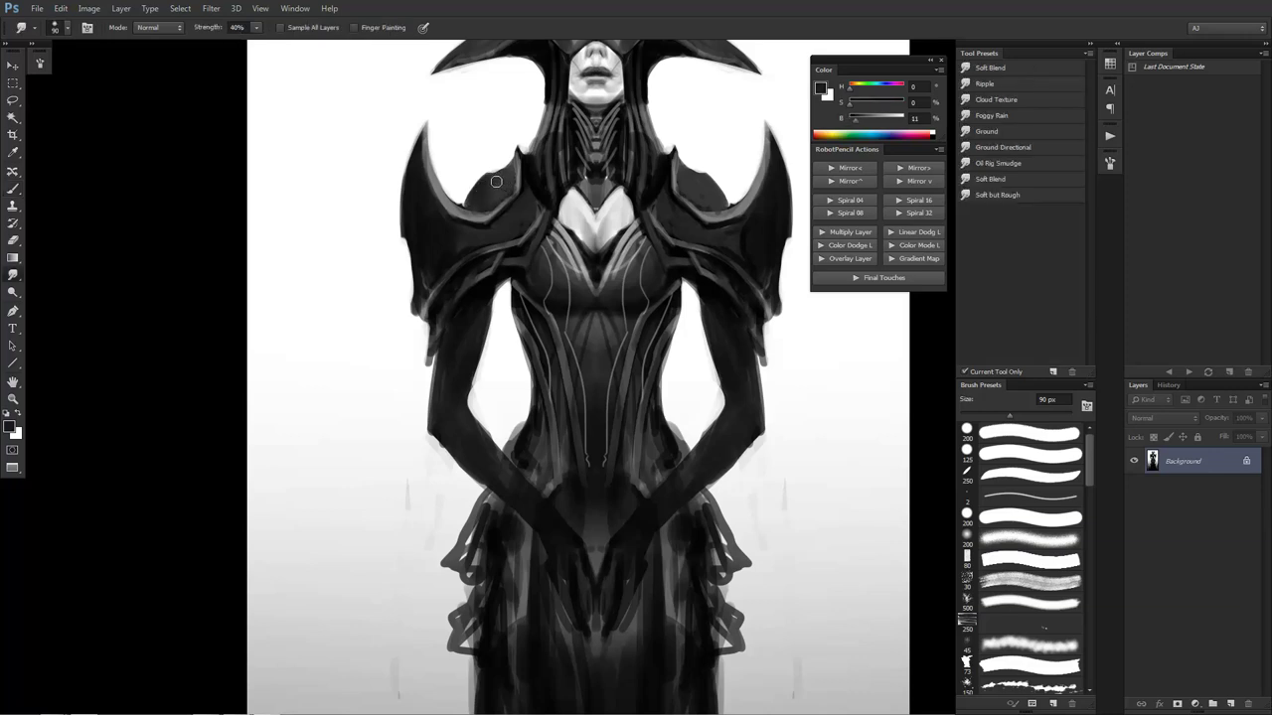
pyautogui.press('b')
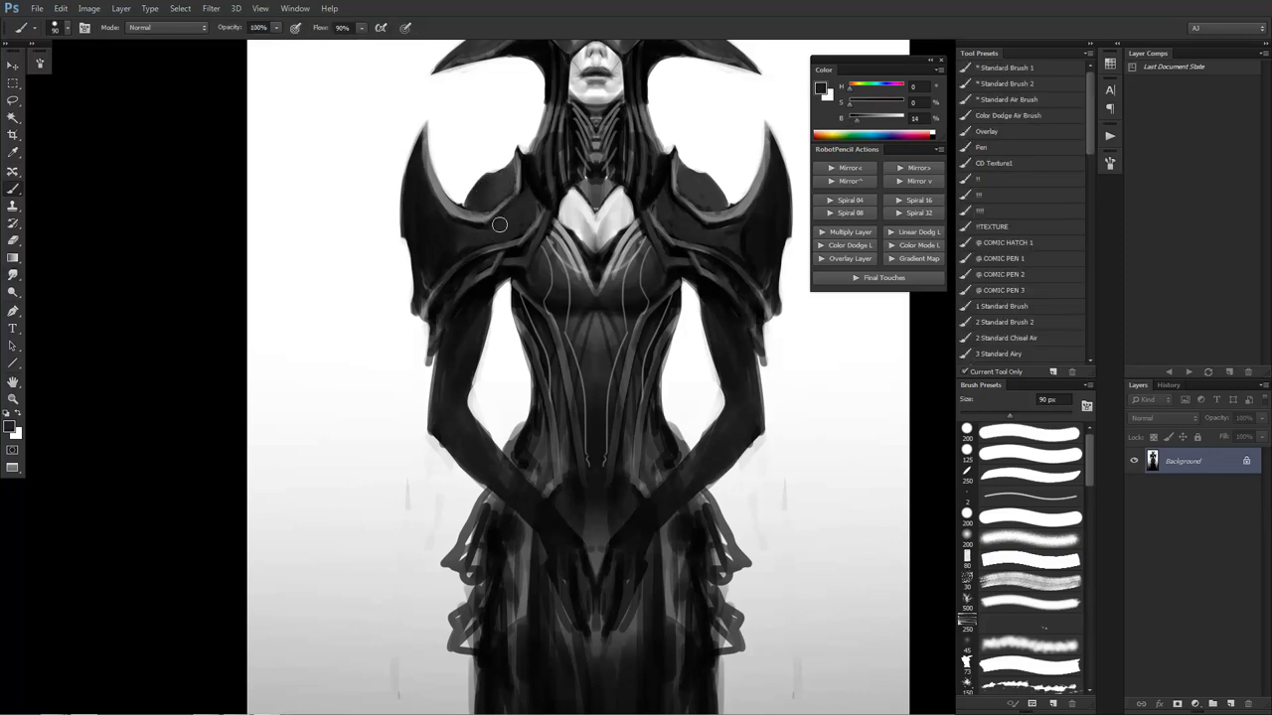
# Even out the left shoulder blade's surface with sampled dark greys and near-black at 125 px
pyautogui.keyDown('alt'); pyautogui.click(449, 227); pyautogui.keyUp('alt')
pyautogui.press(']')
pyautogui.press(']')
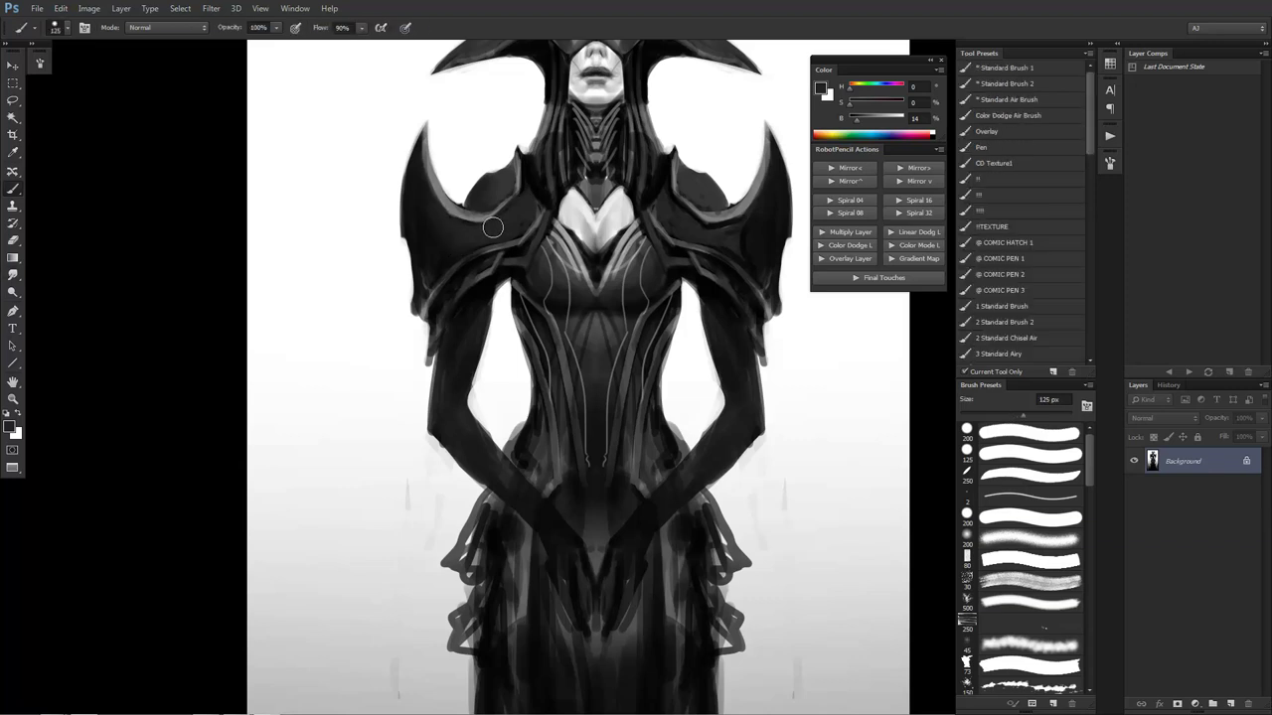
pyautogui.keyDown('alt'); pyautogui.click(450, 258); pyautogui.keyUp('alt')
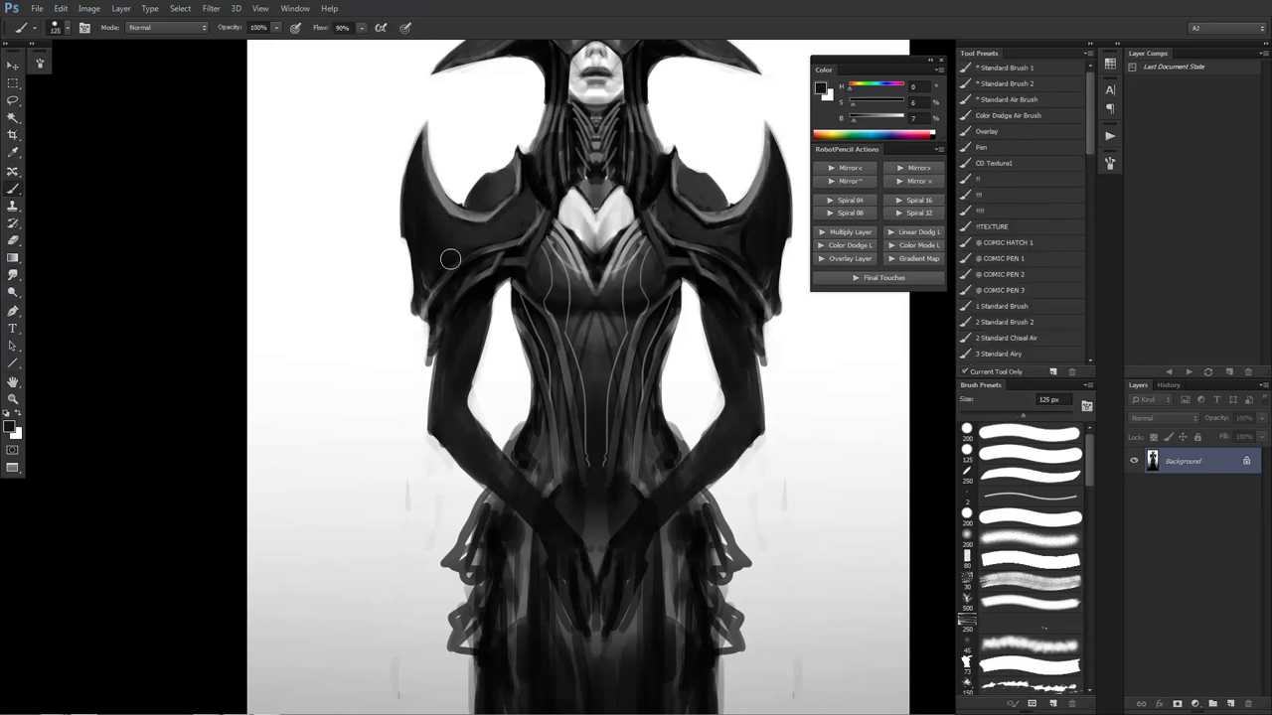
# Clean up the background beside the left shoulder's outer edge with sampled white at 125 px
pyautogui.keyDown('alt'); pyautogui.click(393, 286); pyautogui.keyUp('alt')
pyautogui.moveTo(395, 261); pyautogui.dragTo(401, 343)
pyautogui.keyDown('ctrl'); pyautogui.keyDown('alt'); pyautogui.click(465, 356); pyautogui.keyUp('alt'); pyautogui.keyUp('ctrl')
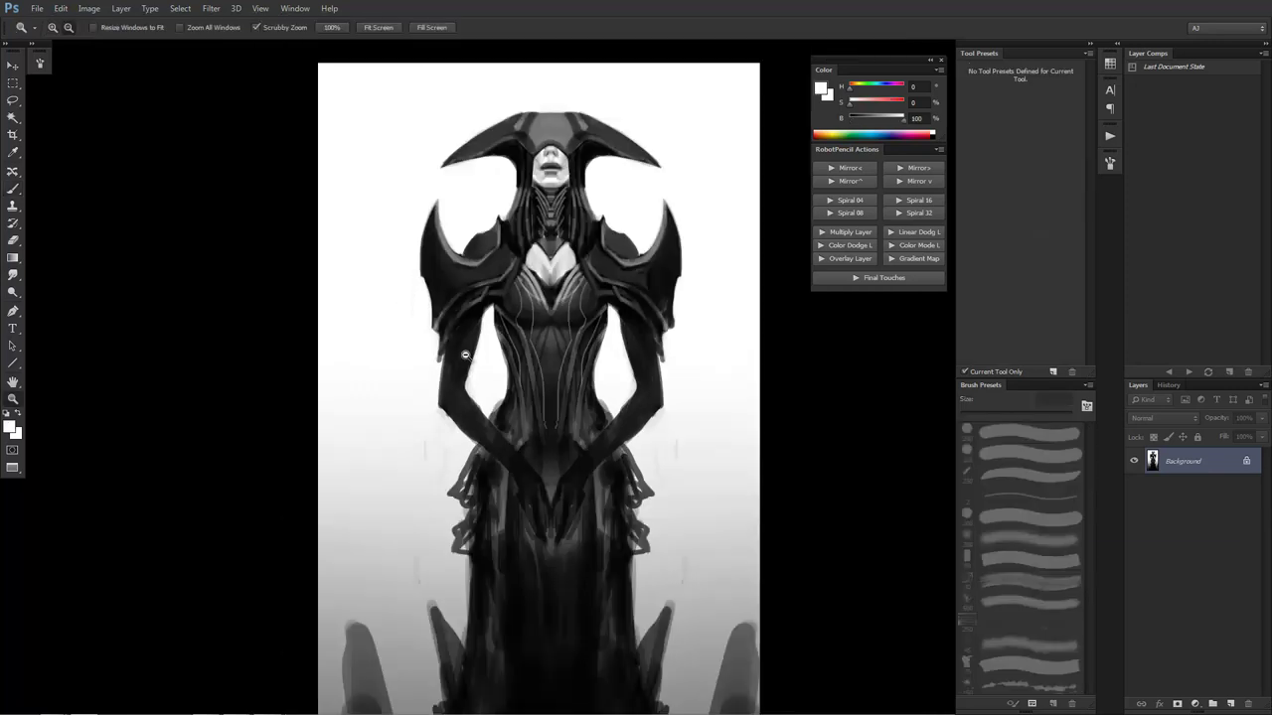
pyautogui.keyDown('ctrl'); pyautogui.keyDown('alt'); pyautogui.click(467, 361); pyautogui.keyUp('alt'); pyautogui.keyUp('ctrl')
pyautogui.keyDown('ctrl'); pyautogui.click(479, 374); pyautogui.keyUp('ctrl')
pyautogui.keyDown('ctrl'); pyautogui.click(479, 372); pyautogui.keyUp('ctrl')
pyautogui.moveTo(525, 261); pyautogui.dragTo(581, 288)
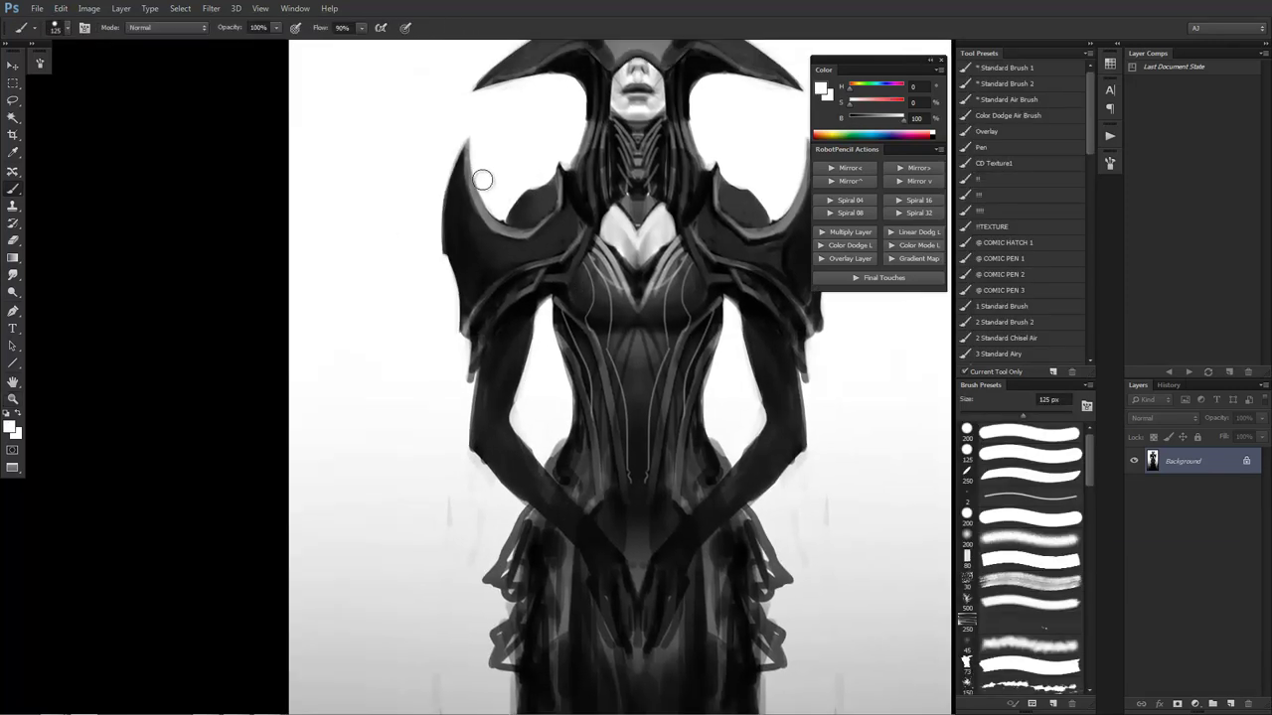
# Draw a thin white contour line curving down the left shoulder blade with a 15 px brush
pyautogui.press('d')
pyautogui.press('x')
pyautogui.press('[')
pyautogui.press('[')
pyautogui.moveTo(464, 151); pyautogui.dragTo(511, 254)
pyautogui.hotkey('ctrl', 'z')
pyautogui.press('[')
pyautogui.moveTo(464, 146)
pyautogui.mouseDown()
pyautogui.moveTo(471, 228)
pyautogui.moveTo(513, 274)
pyautogui.mouseUp()
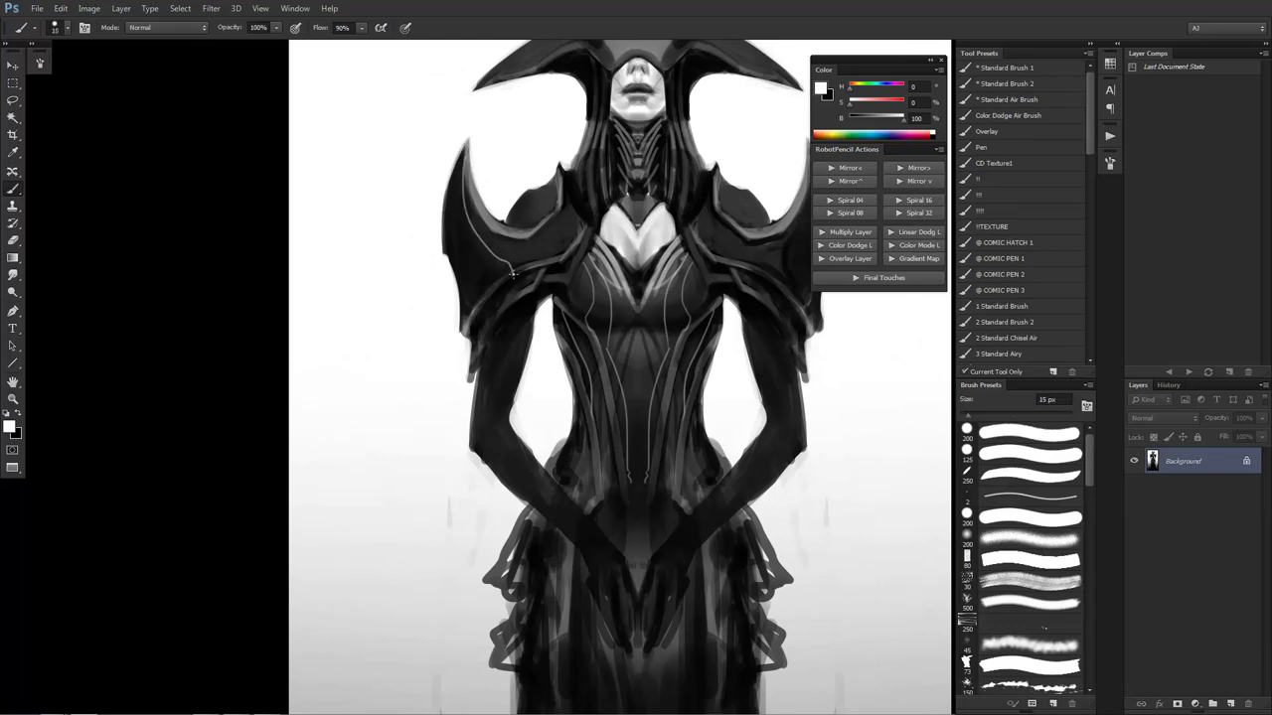
pyautogui.hotkey('ctrl', 'z')
pyautogui.moveTo(463, 145)
pyautogui.mouseDown()
pyautogui.moveTo(473, 210)
pyautogui.moveTo(506, 266)
pyautogui.mouseUp()
# Add thin white contour lines across the left shoulder plate toward the neck, refining them with black and sampled darks
pyautogui.moveTo(471, 201); pyautogui.dragTo(546, 246)
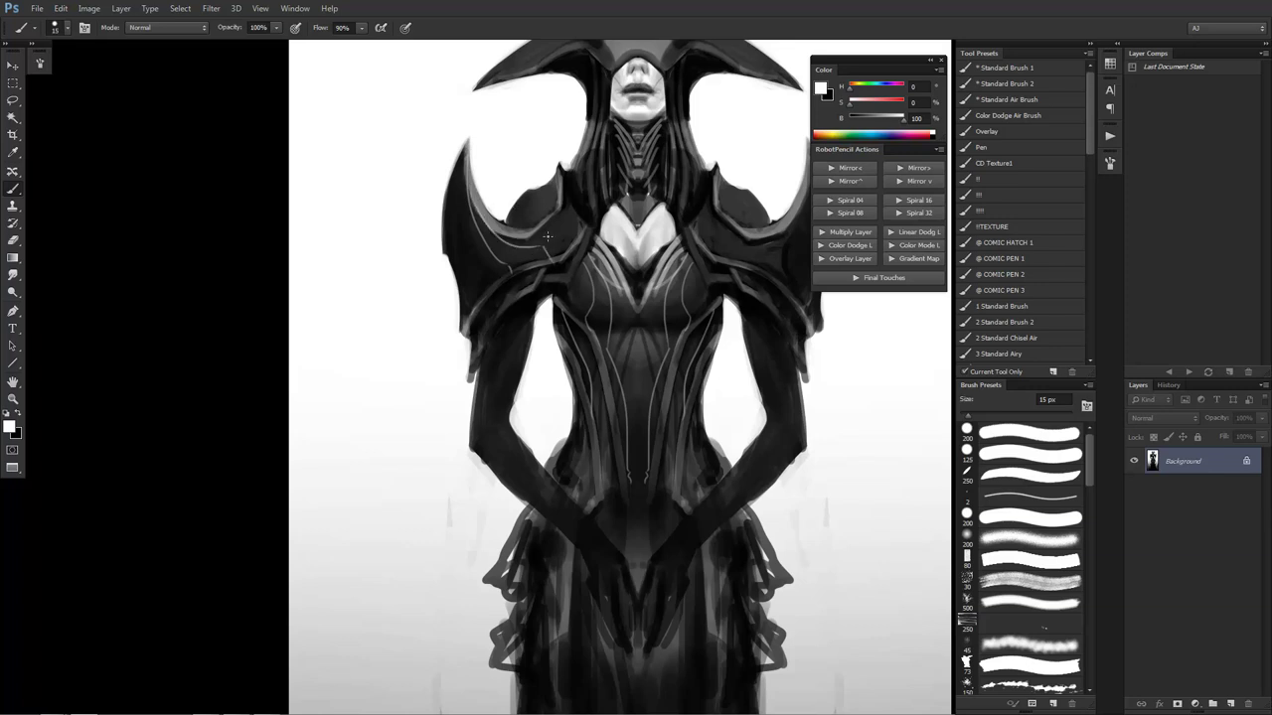
pyautogui.moveTo(521, 239); pyautogui.dragTo(587, 222)
pyautogui.keyDown('alt'); pyautogui.click(585, 220); pyautogui.keyUp('alt')
pyautogui.press('d')
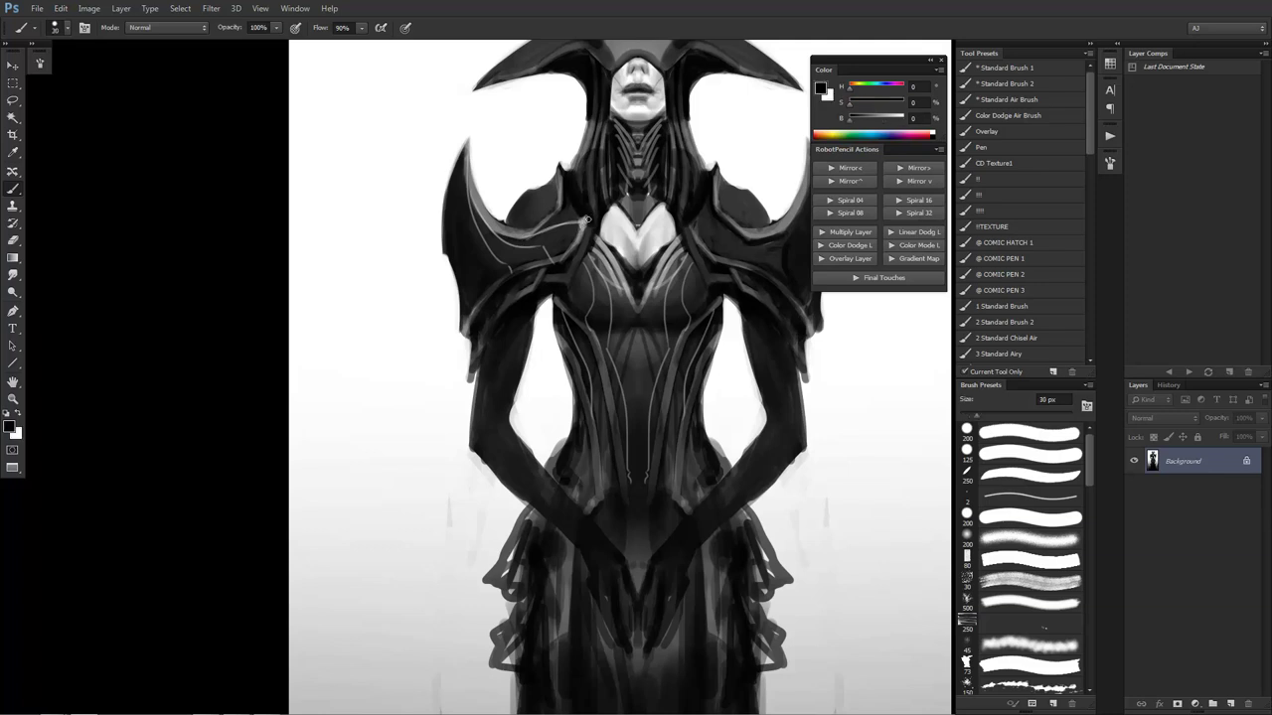
pyautogui.keyDown('alt'); pyautogui.click(573, 241); pyautogui.keyUp('alt')
pyautogui.keyDown('alt'); pyautogui.click(562, 256); pyautogui.keyUp('alt')
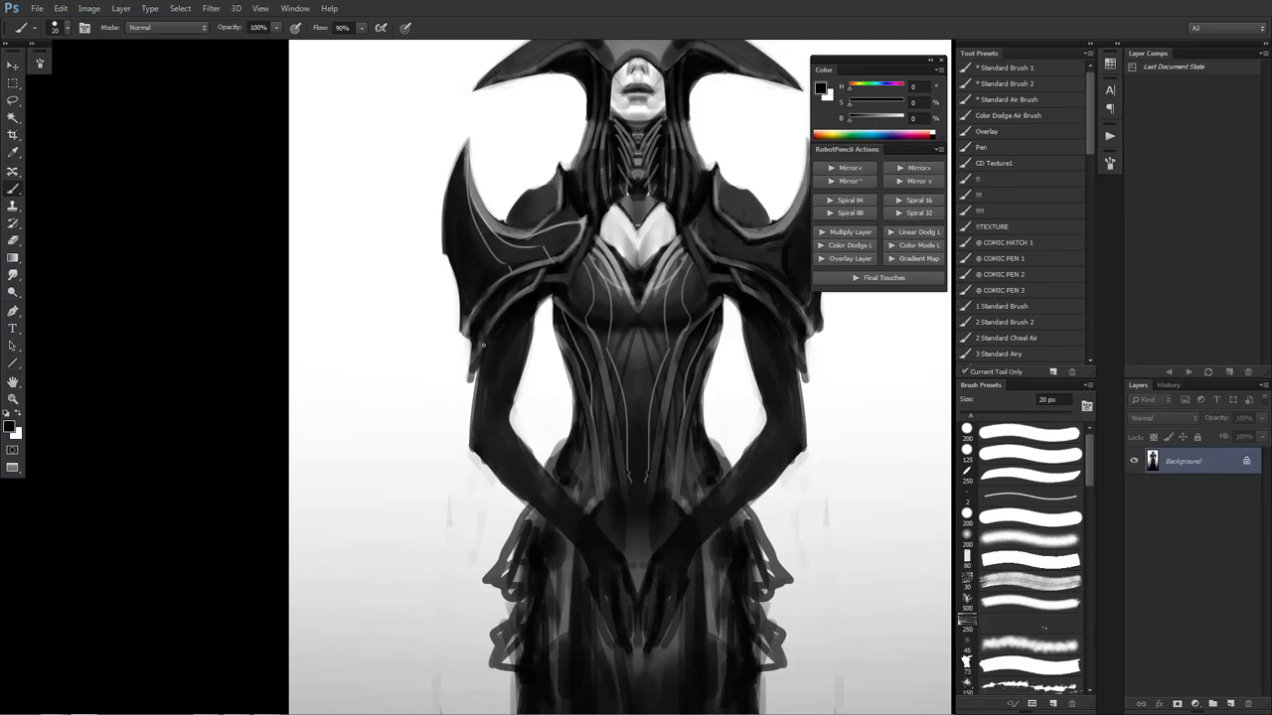
# Touch up the left shoulder's lower folds and plate with black and sampled dark grey, enlarging the brush
pyautogui.keyDown('alt'); pyautogui.click(497, 314); pyautogui.keyUp('alt')
pyautogui.press('d')
pyautogui.keyDown('alt'); pyautogui.click(537, 249); pyautogui.keyUp('alt')
pyautogui.press(']')
pyautogui.press(']')
pyautogui.press(']')
pyautogui.press(']')
pyautogui.press(']')
pyautogui.press(']')
pyautogui.press(']')
pyautogui.press(']')
pyautogui.press(']')
pyautogui.press(']')
pyautogui.press(']')
pyautogui.press('z')
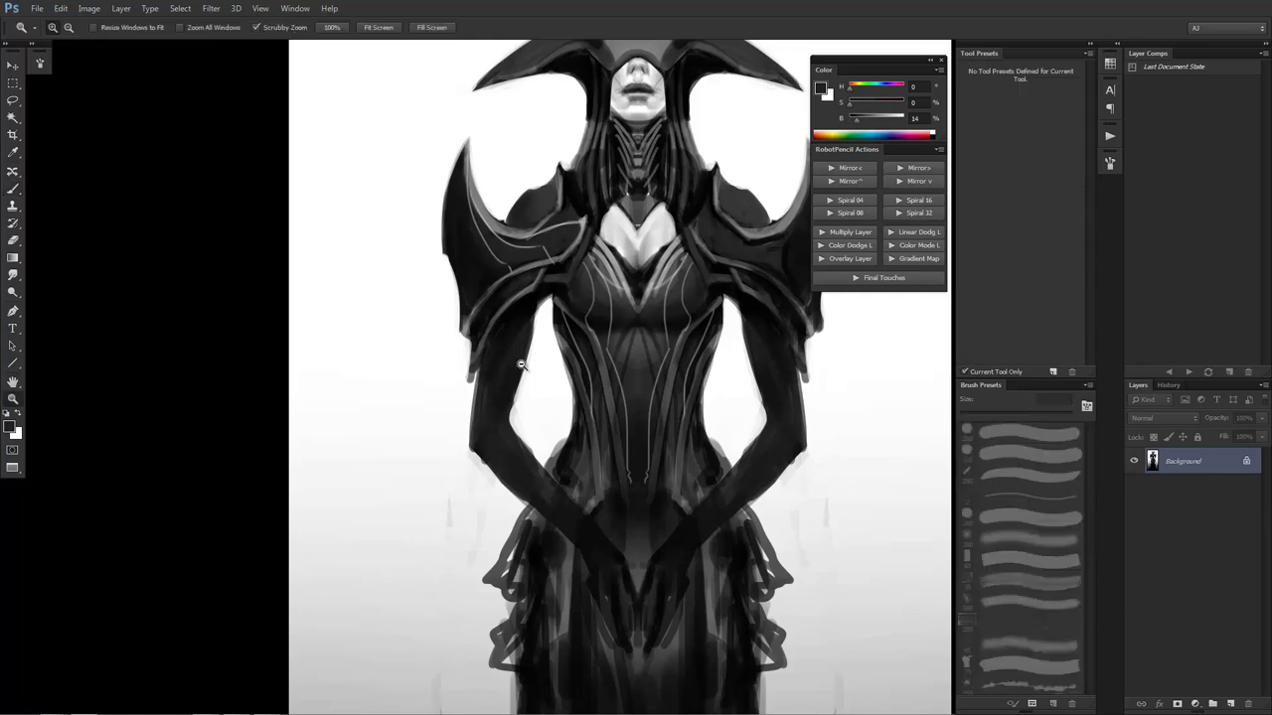
pyautogui.keyDown('alt'); pyautogui.click(523, 359); pyautogui.keyUp('alt')
pyautogui.keyDown('alt'); pyautogui.click(522, 360); pyautogui.keyUp('alt')
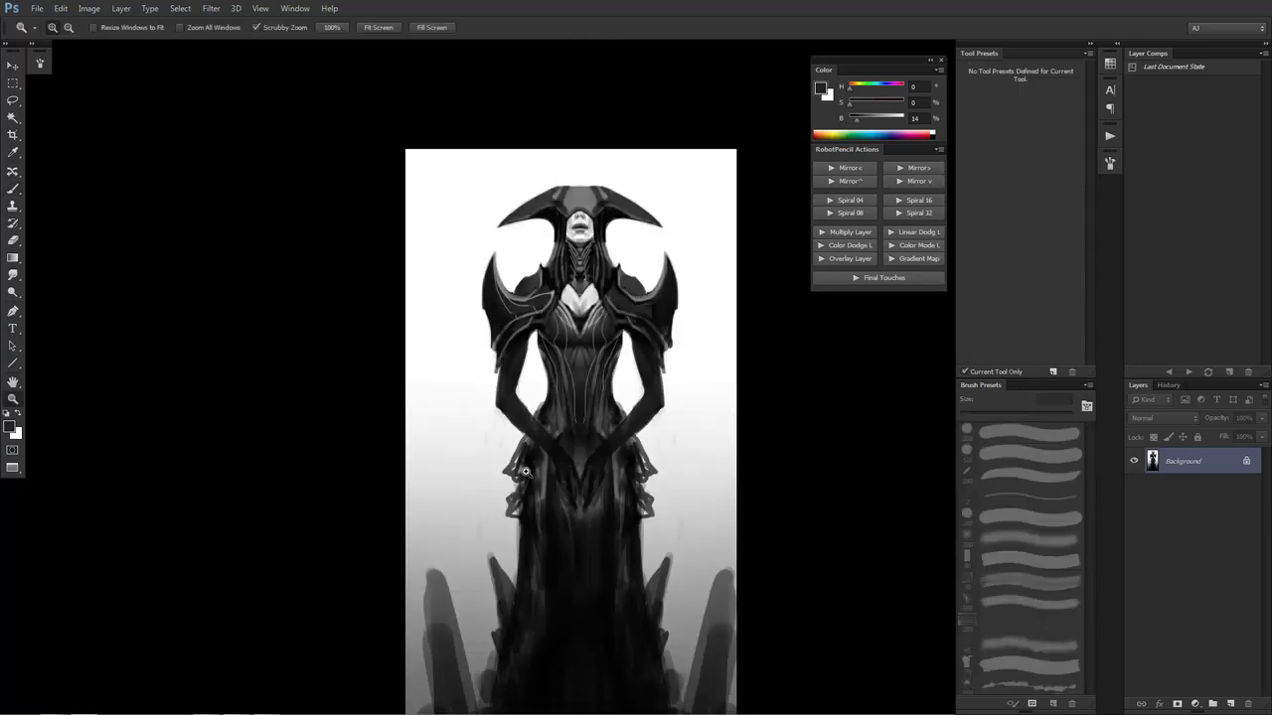
# Refine the rounded plate behind the left shoulder's rim with black and sampled dark tones, using a brush reduced from 35 px
pyautogui.click(551, 286)
pyautogui.press('b')
pyautogui.press('[')
pyautogui.press('[')
pyautogui.press('[')
pyautogui.press('[')
pyautogui.press('[')
pyautogui.press('[')
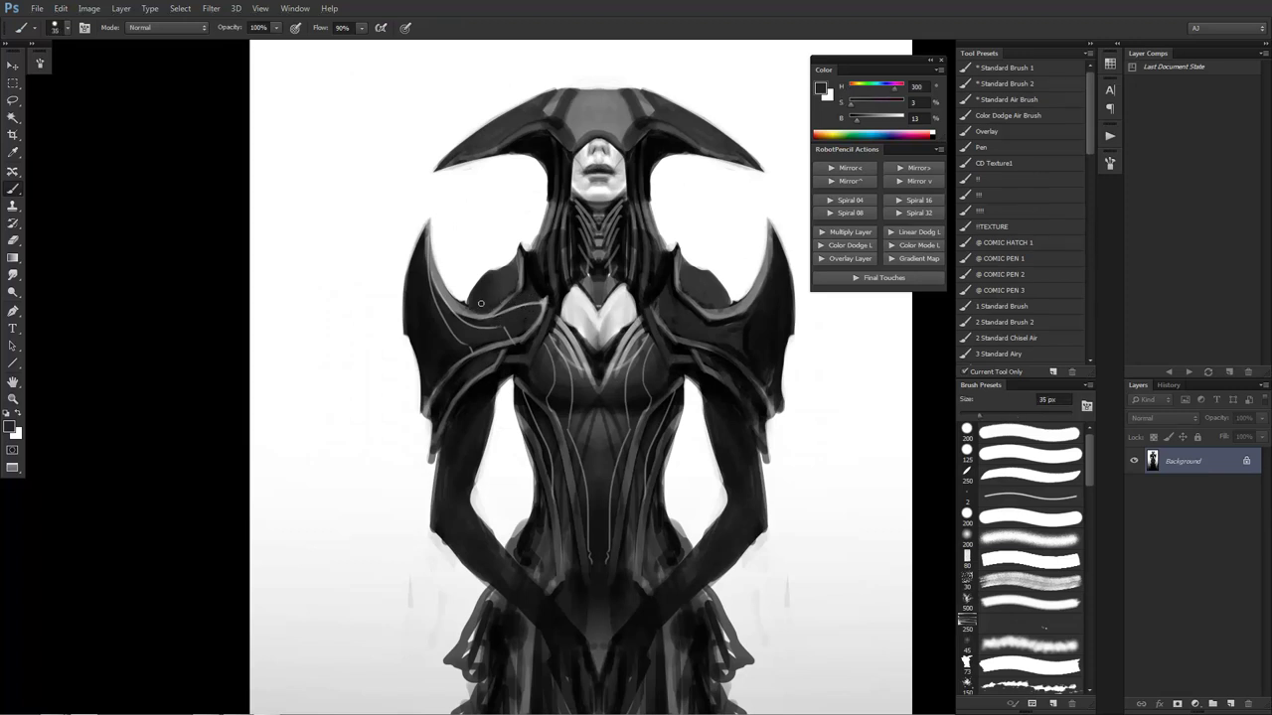
pyautogui.press('d')
pyautogui.keyDown('alt'); pyautogui.click(497, 290); pyautogui.keyUp('alt')
pyautogui.press('[')
pyautogui.moveTo(509, 284); pyautogui.dragTo(500, 293)
# Blend the rounded plate behind the left shoulder's rim with the Smudge tool at 90 px and 40% strength
pyautogui.press('z')
pyautogui.keyDown('alt'); pyautogui.click(538, 359); pyautogui.keyUp('alt')
pyautogui.keyDown('alt'); pyautogui.click(548, 374); pyautogui.keyUp('alt')
pyautogui.click(558, 397)
pyautogui.click(557, 404)
pyautogui.press('r')
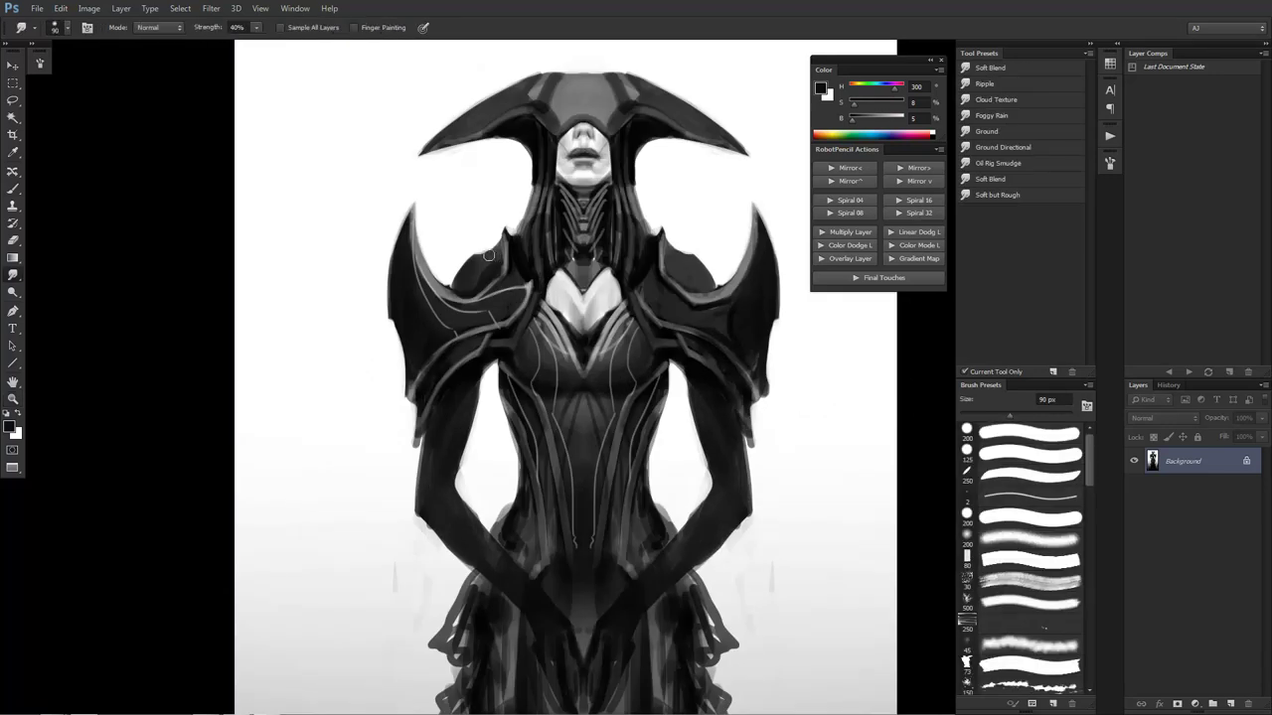
# Select the left half of the canvas from top to bottom with a rectangular marquee
pyautogui.press('z')
pyautogui.keyDown('alt'); pyautogui.click(514, 320); pyautogui.keyUp('alt')
pyautogui.keyDown('alt'); pyautogui.click(525, 320); pyautogui.keyUp('alt')
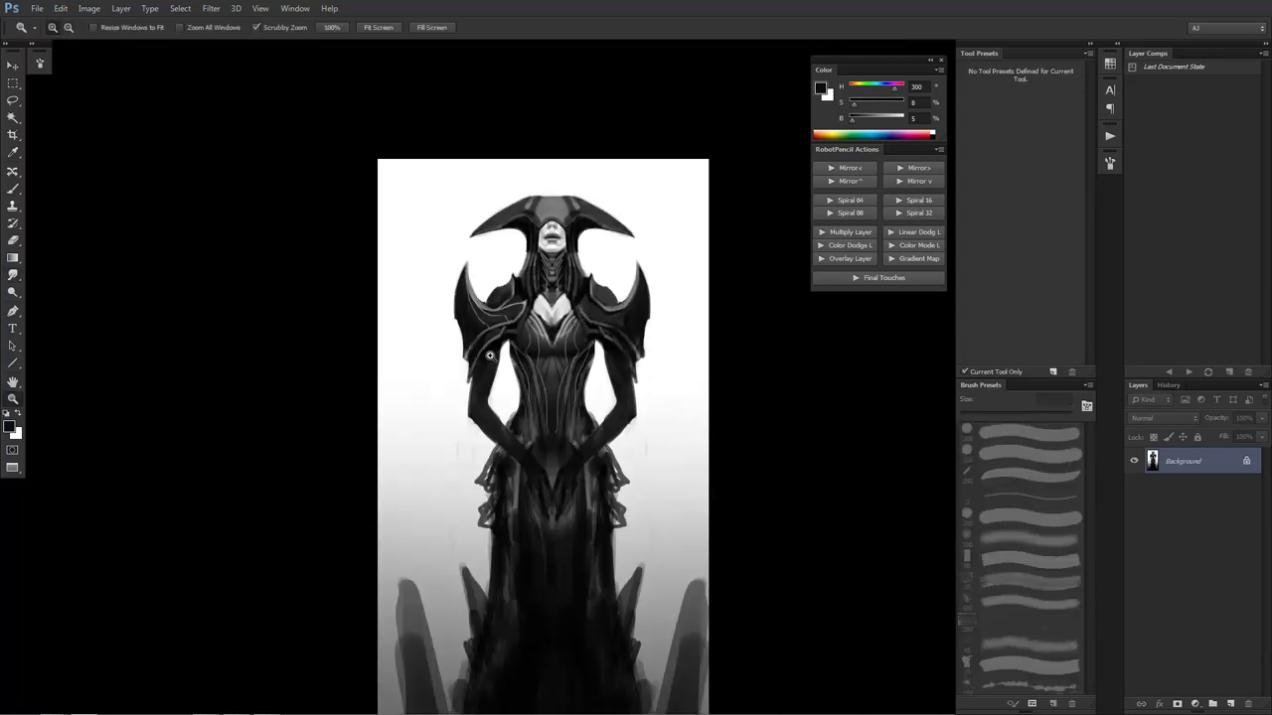
pyautogui.keyDown('alt'); pyautogui.click(527, 411); pyautogui.keyUp('alt')
pyautogui.press('m')
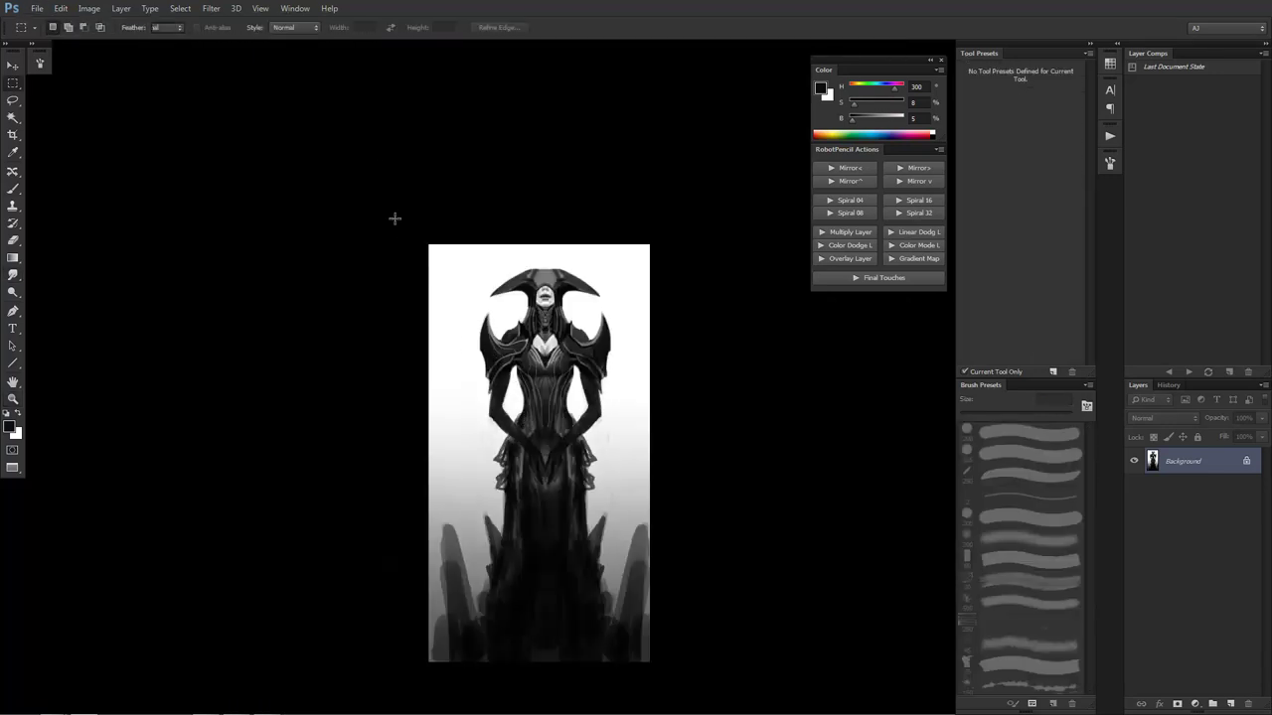
pyautogui.moveTo(393, 218); pyautogui.dragTo(552, 685)
pyautogui.scroll(-1, 554, 553)
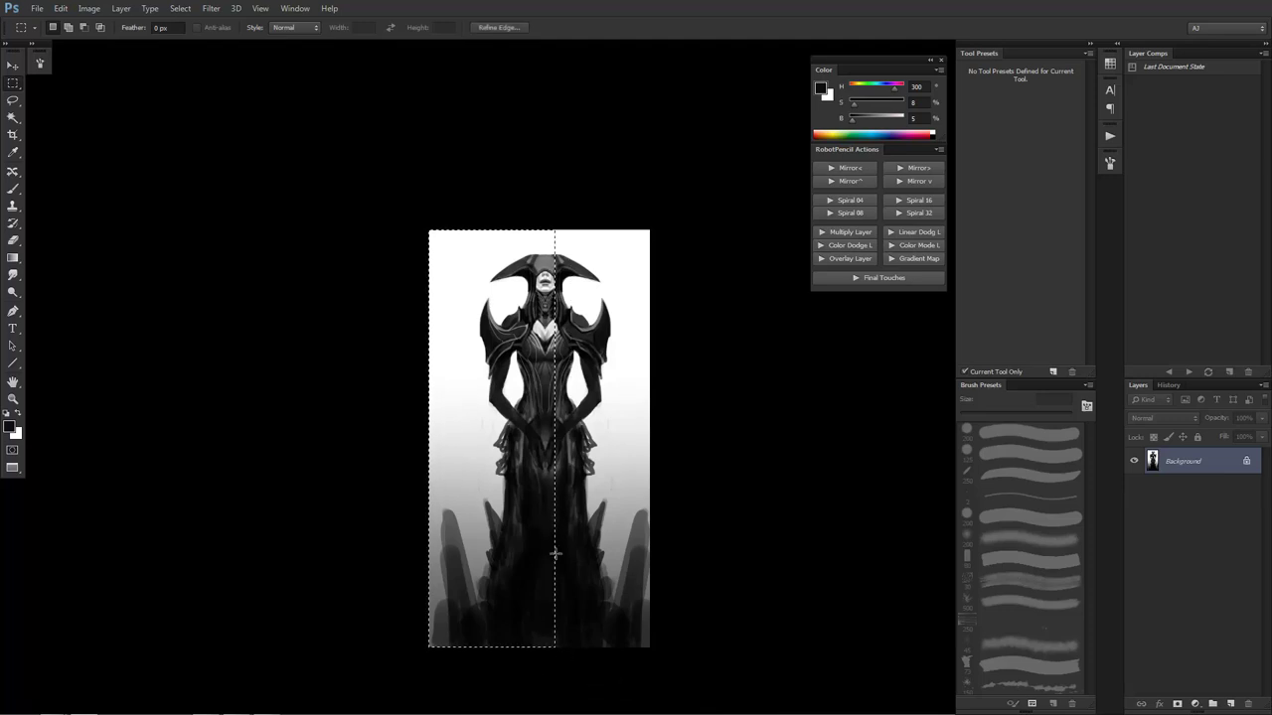
# Nudge the selection's edge onto the figure's centre line and mirror the left half onto the right with the Mirror> action
pyautogui.press('Left')
pyautogui.press('Left')
pyautogui.press('Left')
pyautogui.press('Left')
pyautogui.press('Left')
pyautogui.press('Left')
pyautogui.press('Left')
pyautogui.press('Left')
pyautogui.press('Left')
pyautogui.press('Left')
pyautogui.press('z')
pyautogui.click(554, 234)
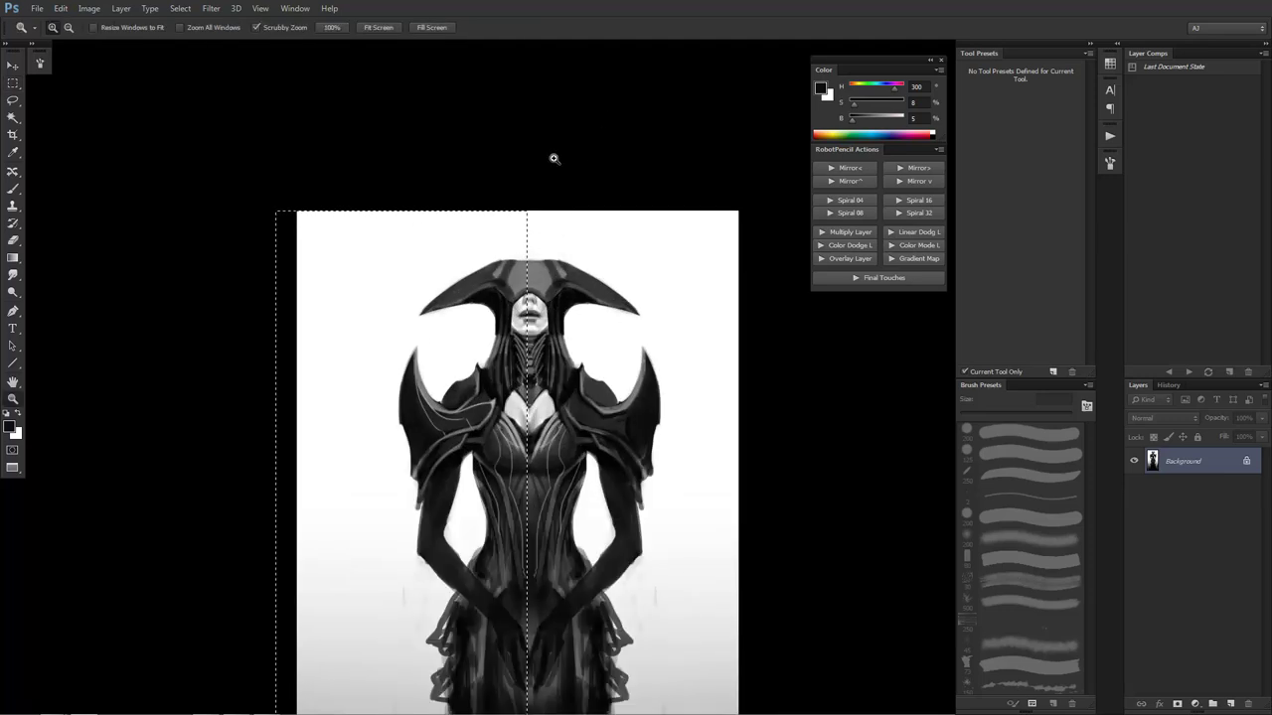
pyautogui.press('Right')
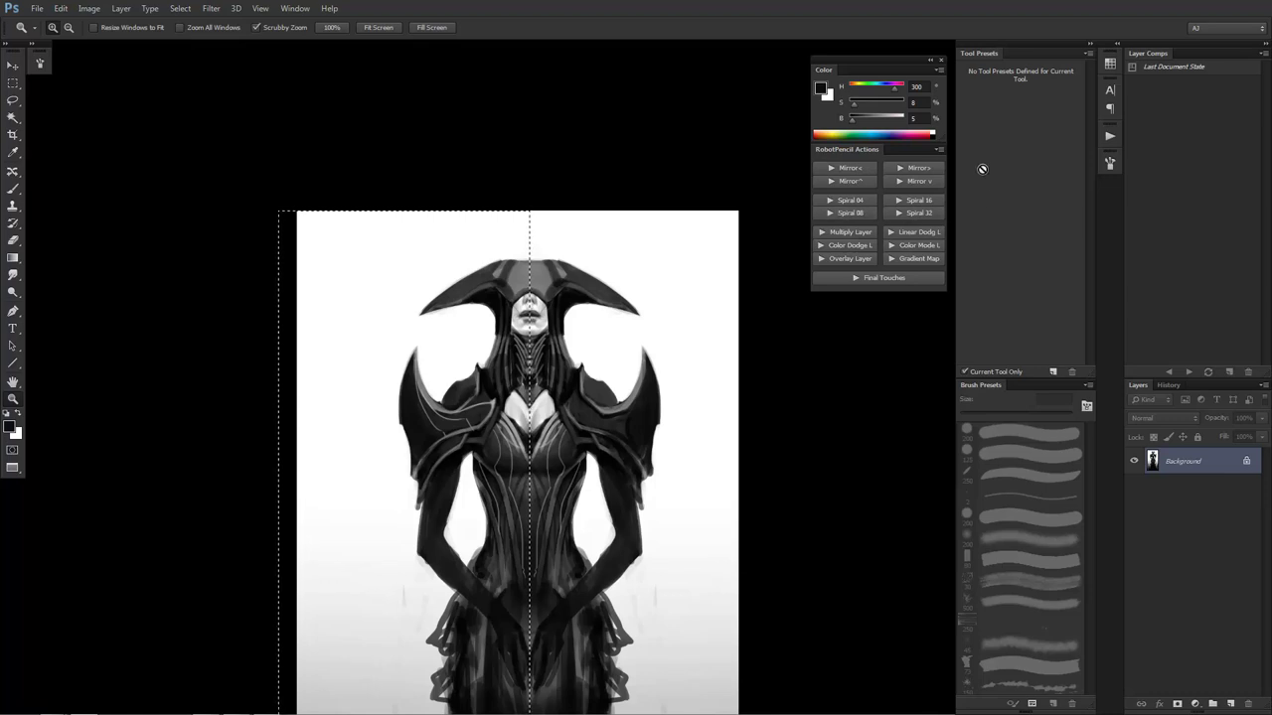
pyautogui.click(914, 169)
pyautogui.scroll(-5, 659, 419)
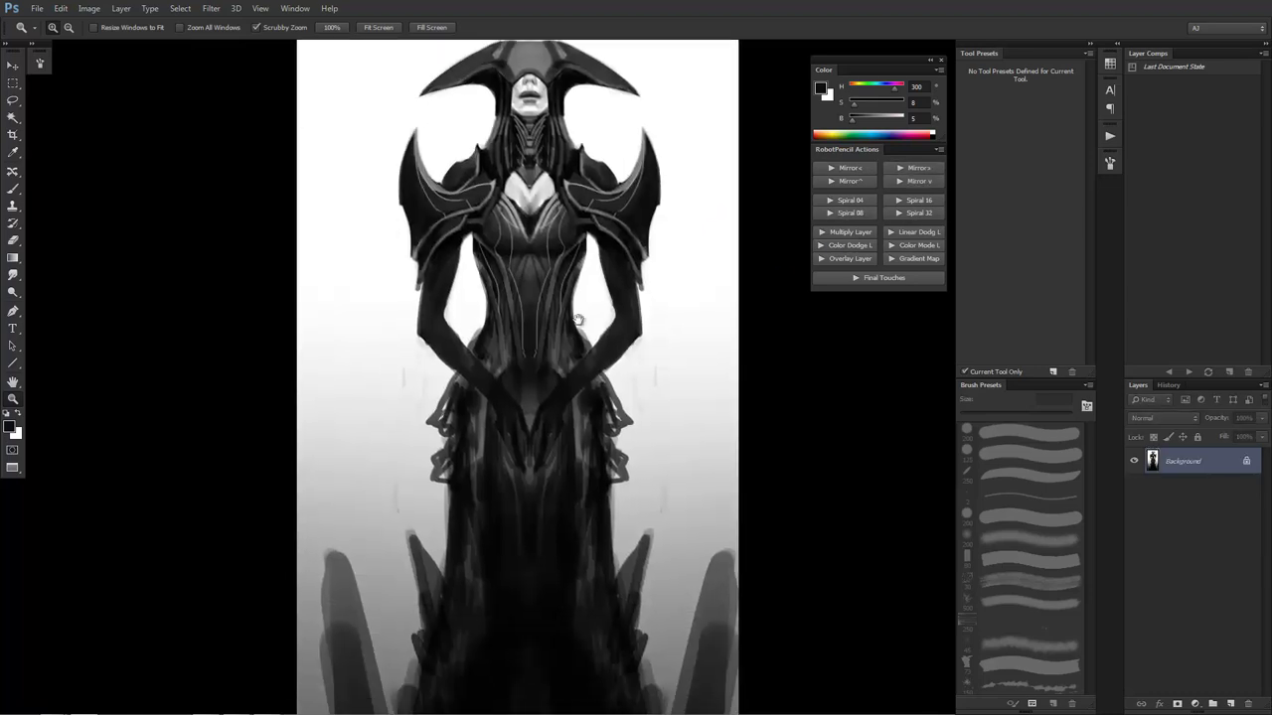
# Darken the lower waist, hands and centre of the skirt with black, enlarging the brush from 60 to 900 px
pyautogui.press('b')
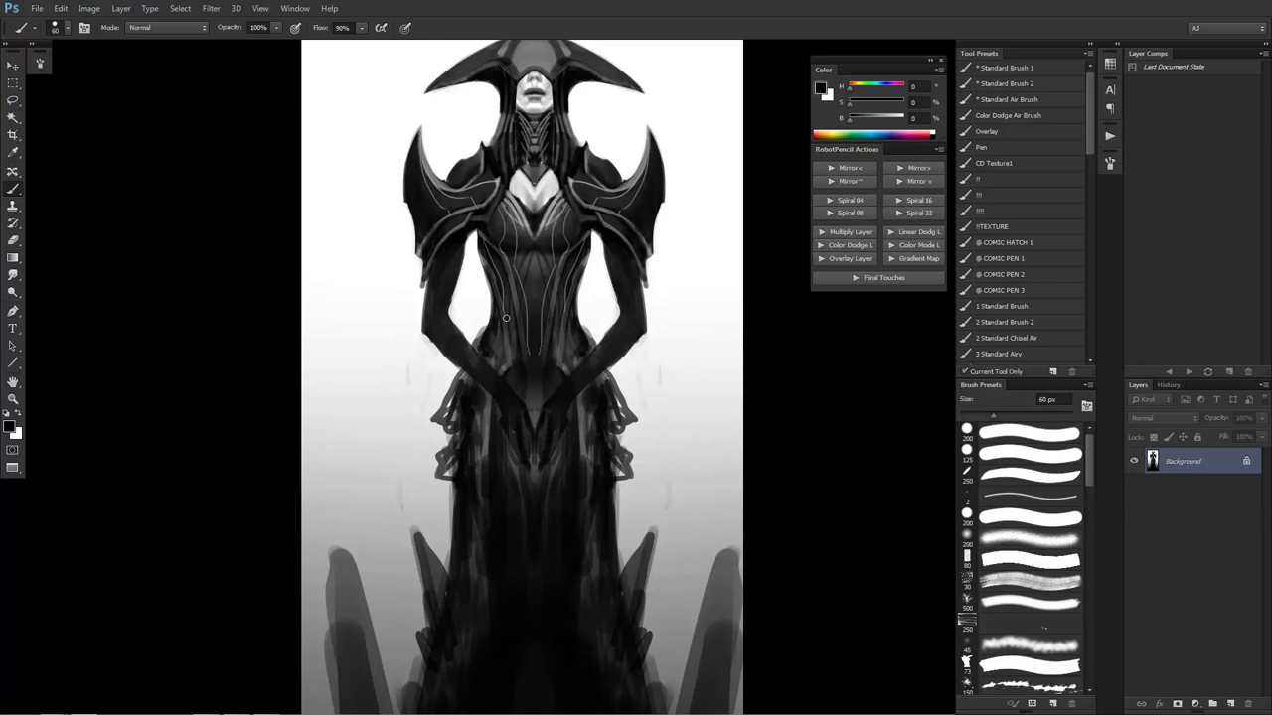
pyautogui.moveTo(508, 318); pyautogui.dragTo(516, 373)
pyautogui.press(']')
pyautogui.press(']')
pyautogui.press(']')
pyautogui.press(']')
pyautogui.press(']')
pyautogui.press(']')
pyautogui.press(']')
pyautogui.press(']')
pyautogui.press(']')
pyautogui.press(']')
pyautogui.press(']')
pyautogui.press(']')
pyautogui.press(']')
pyautogui.press(']')
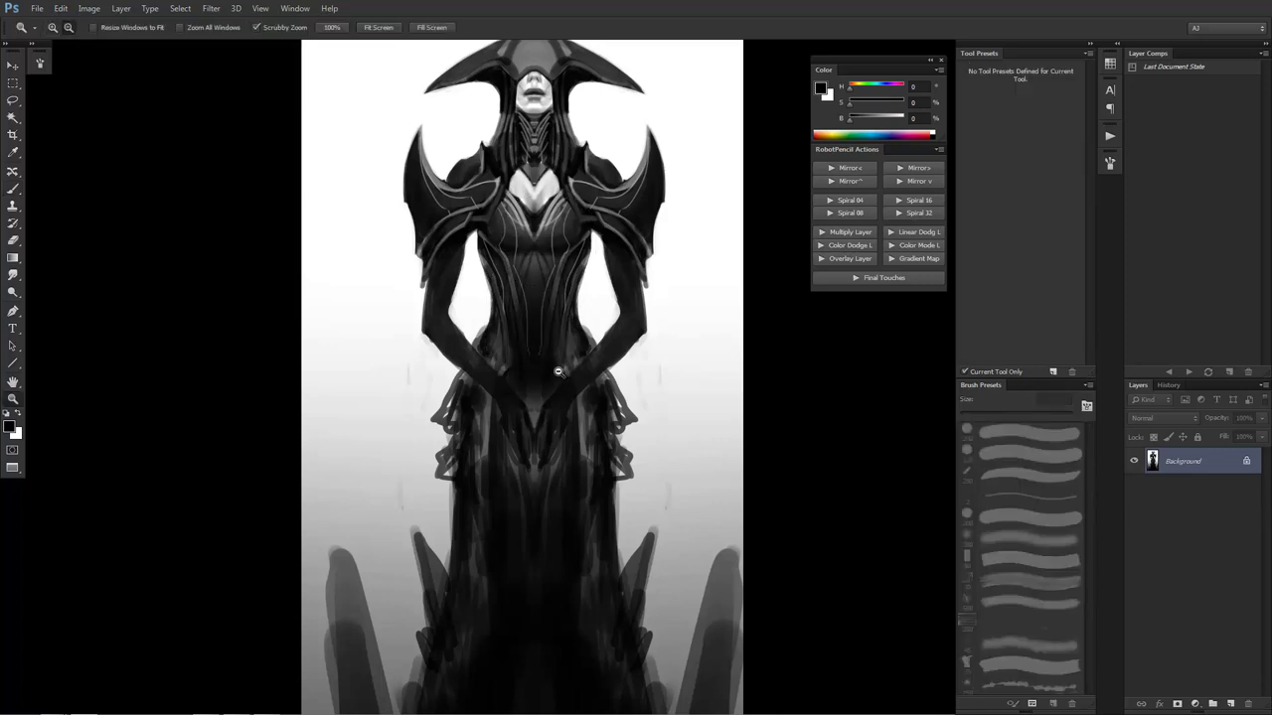
pyautogui.keyDown('alt'); pyautogui.click(560, 375); pyautogui.keyUp('alt')
pyautogui.keyDown('alt'); pyautogui.click(559, 377); pyautogui.keyUp('alt')
pyautogui.keyDown('ctrl'); pyautogui.click(564, 394); pyautogui.keyUp('ctrl')
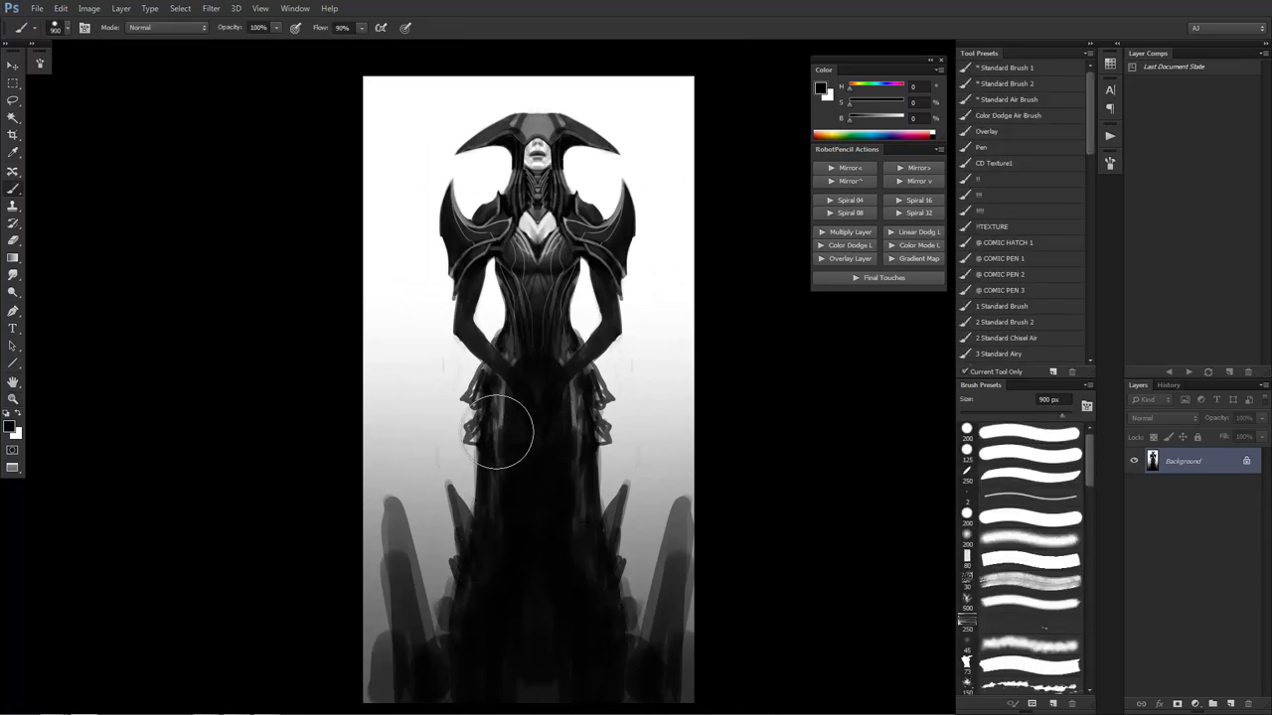
pyautogui.press('z')
pyautogui.press('b')
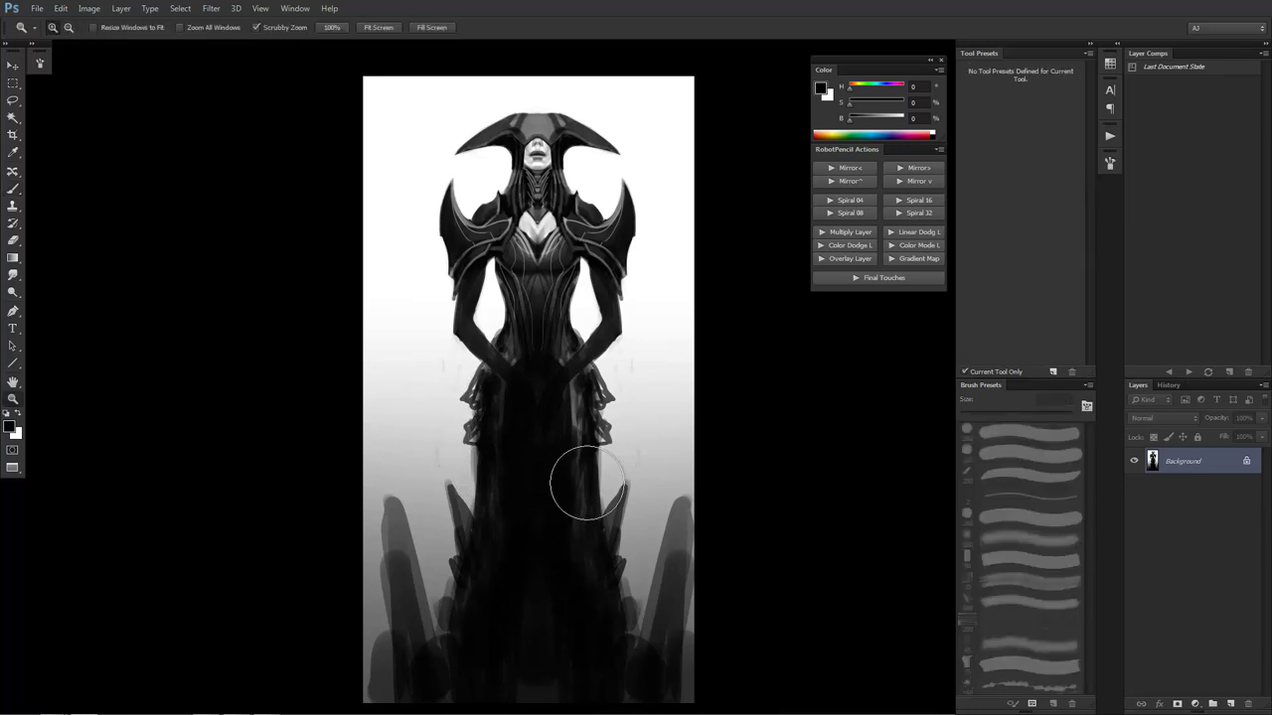
# Paint black strokes over the tall spikes on both sides of the skirt with the brush reduced to 175 px
pyautogui.press('[')
pyautogui.press('[')
pyautogui.press('[')
pyautogui.press('[')
pyautogui.press('[')
pyautogui.press('[')
pyautogui.press('[')
pyautogui.press('[')
pyautogui.press('[')
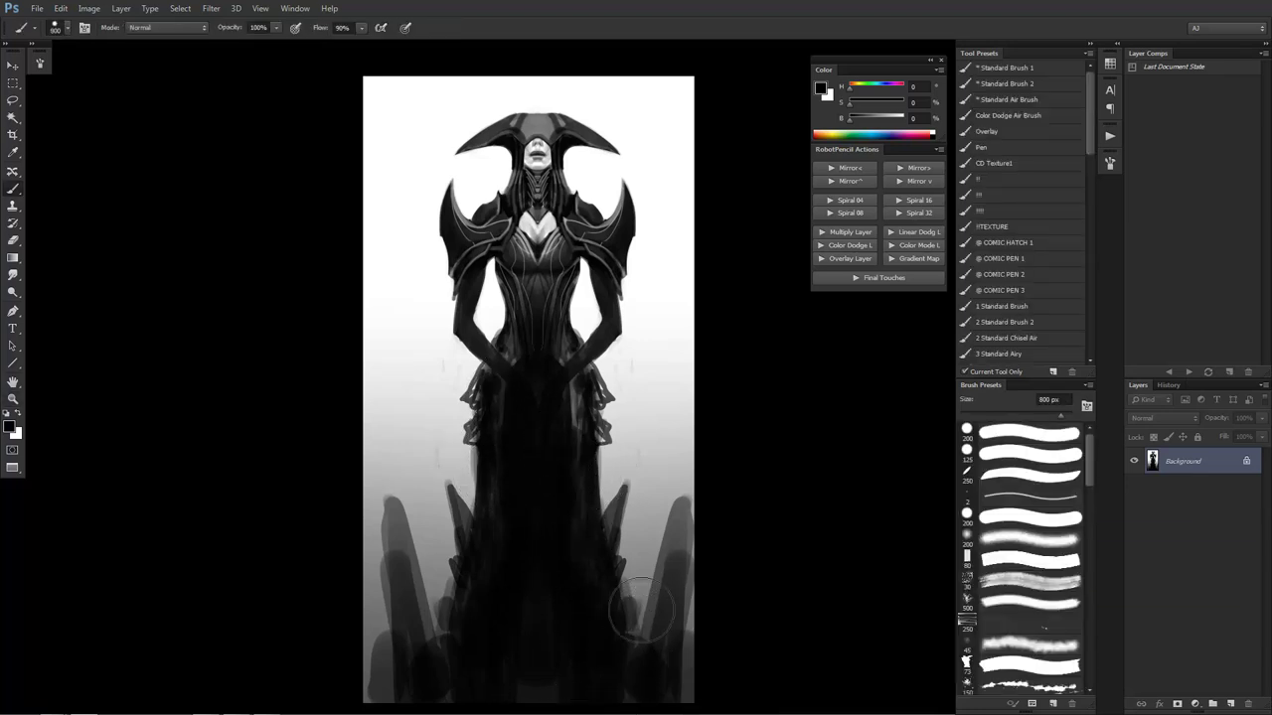
pyautogui.moveTo(684, 519)
pyautogui.mouseDown()
pyautogui.moveTo(659, 617)
pyautogui.moveTo(616, 664)
pyautogui.mouseUp()
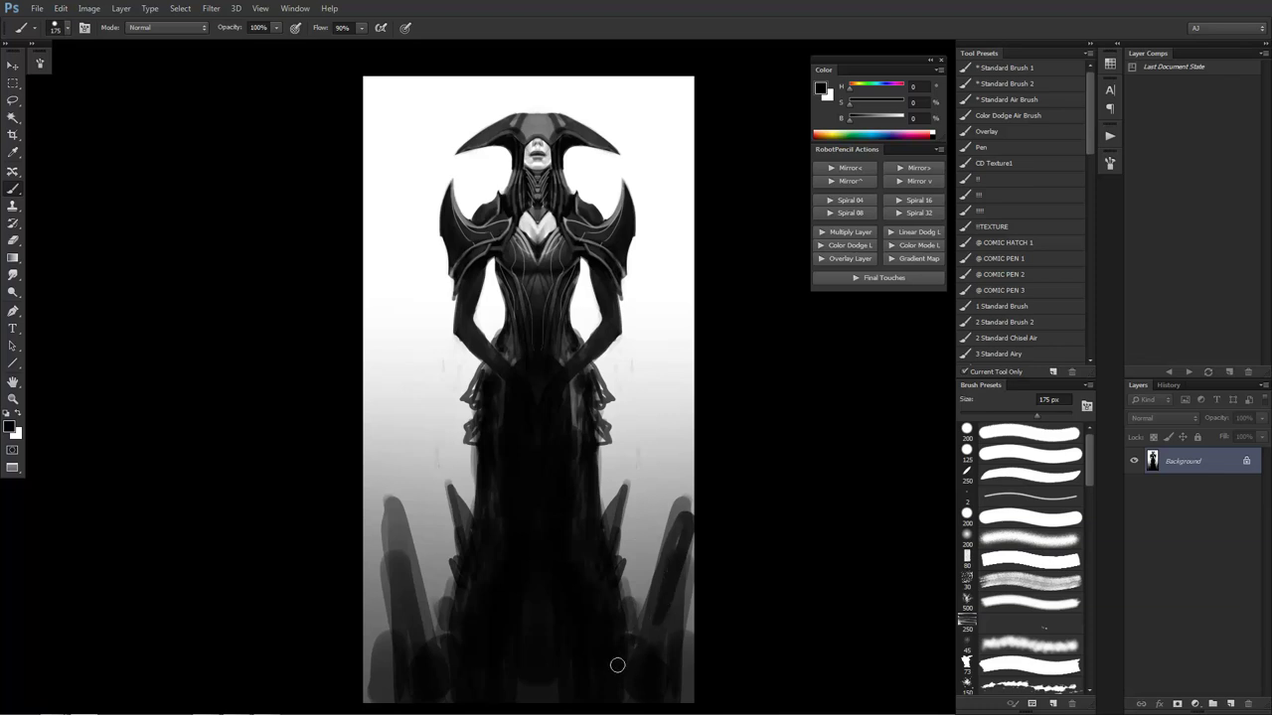
pyautogui.moveTo(392, 507)
pyautogui.mouseDown()
pyautogui.moveTo(429, 646)
pyautogui.moveTo(402, 562)
pyautogui.moveTo(444, 635)
pyautogui.mouseUp()
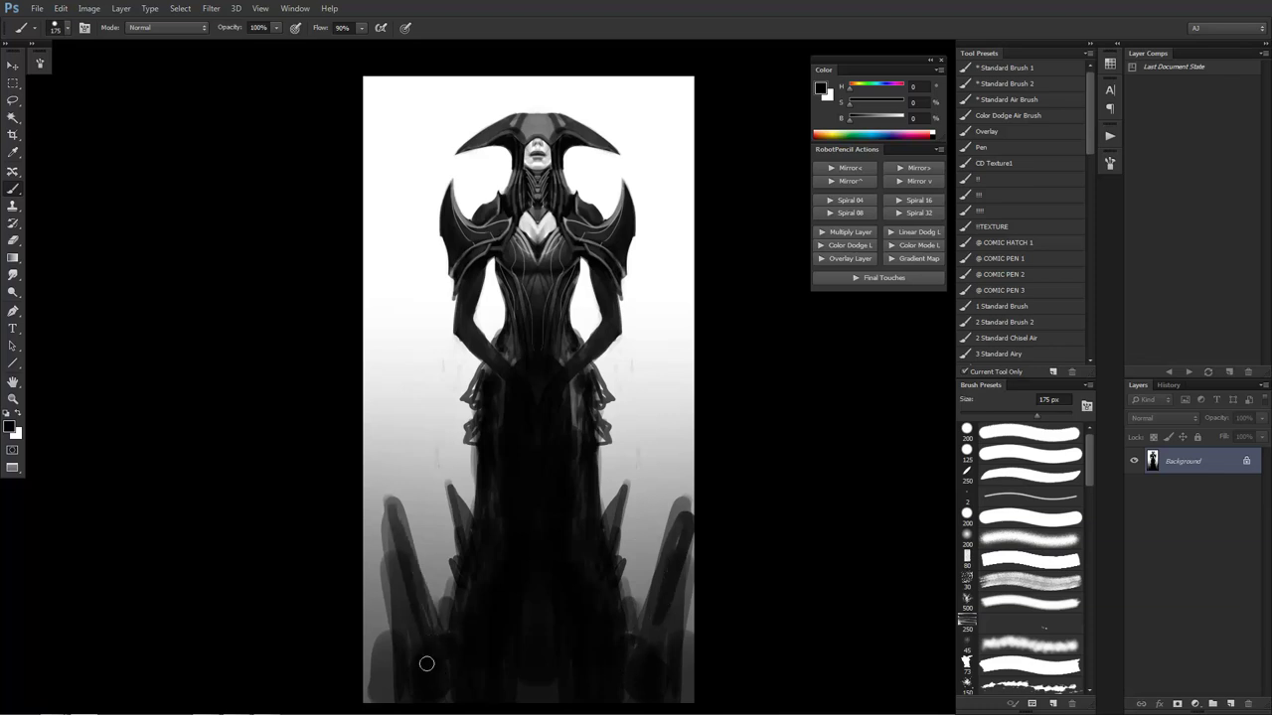
# Copy the painting onto a new layer and darken it from the top down with a black gradient at 20% opacity
pyautogui.press('z')
pyautogui.keyDown('alt'); pyautogui.click(564, 488); pyautogui.keyUp('alt')
pyautogui.press('g')
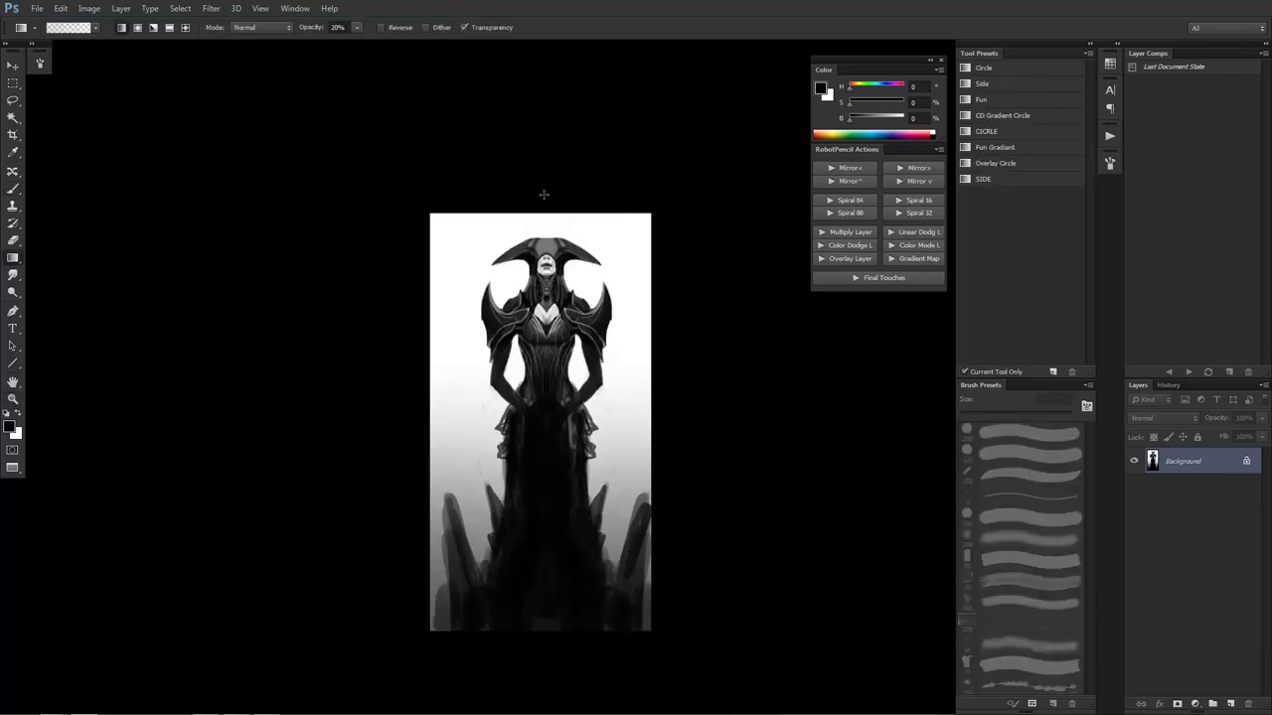
pyautogui.hotkey('ctrl', 'shift', 'alt', 'n')
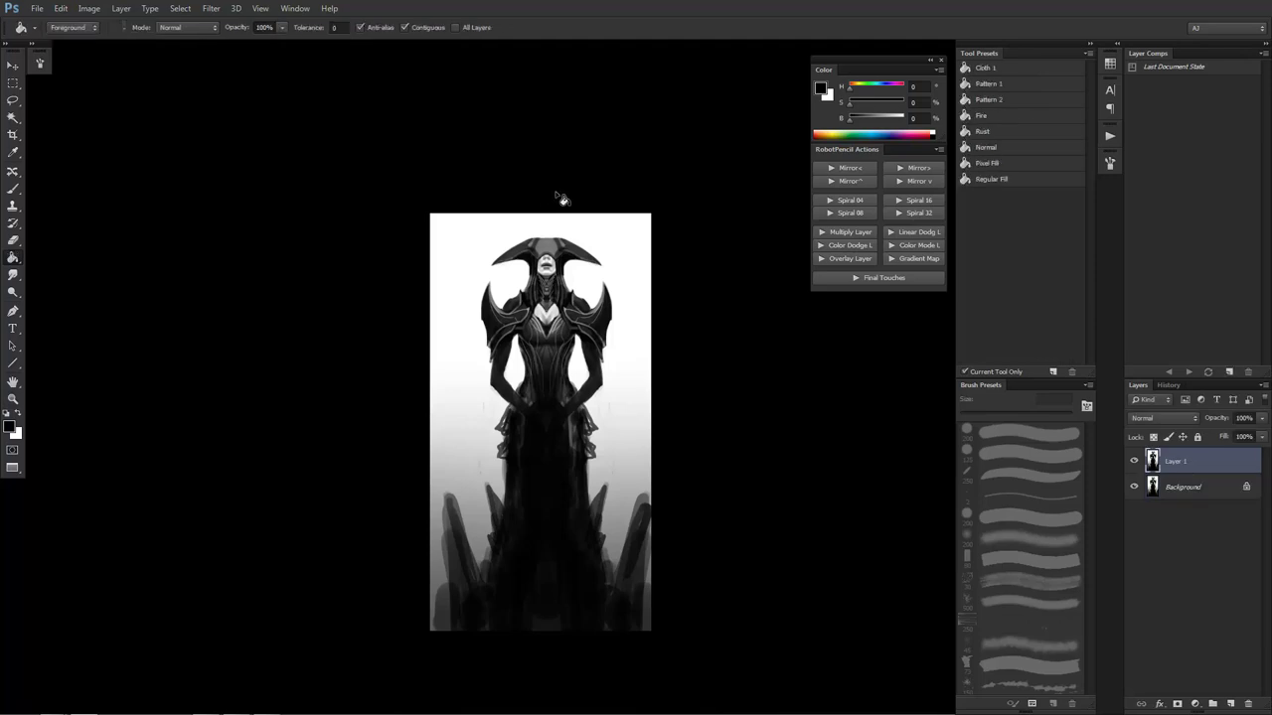
pyautogui.moveTo(546, 158); pyautogui.dragTo(542, 616)
pyautogui.press('x')
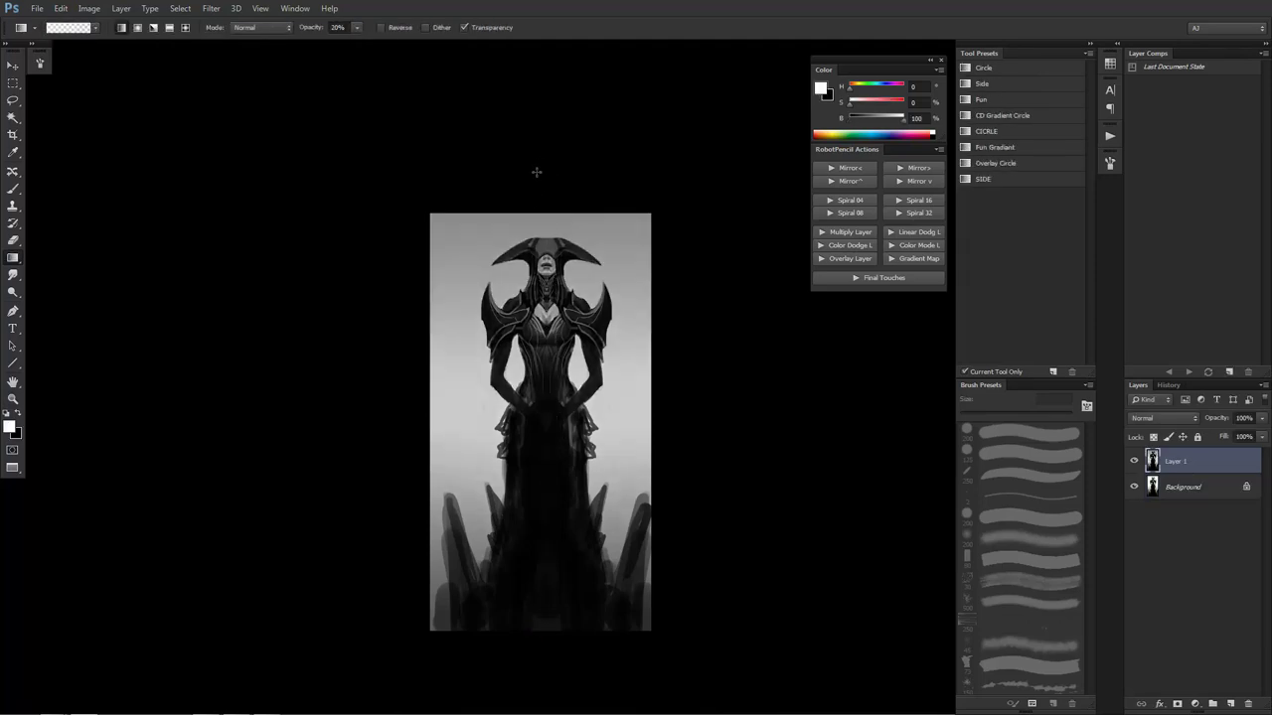
pyautogui.moveTo(540, 155); pyautogui.dragTo(531, 543)
pyautogui.hotkey('ctrl', 'z')
pyautogui.press('x')
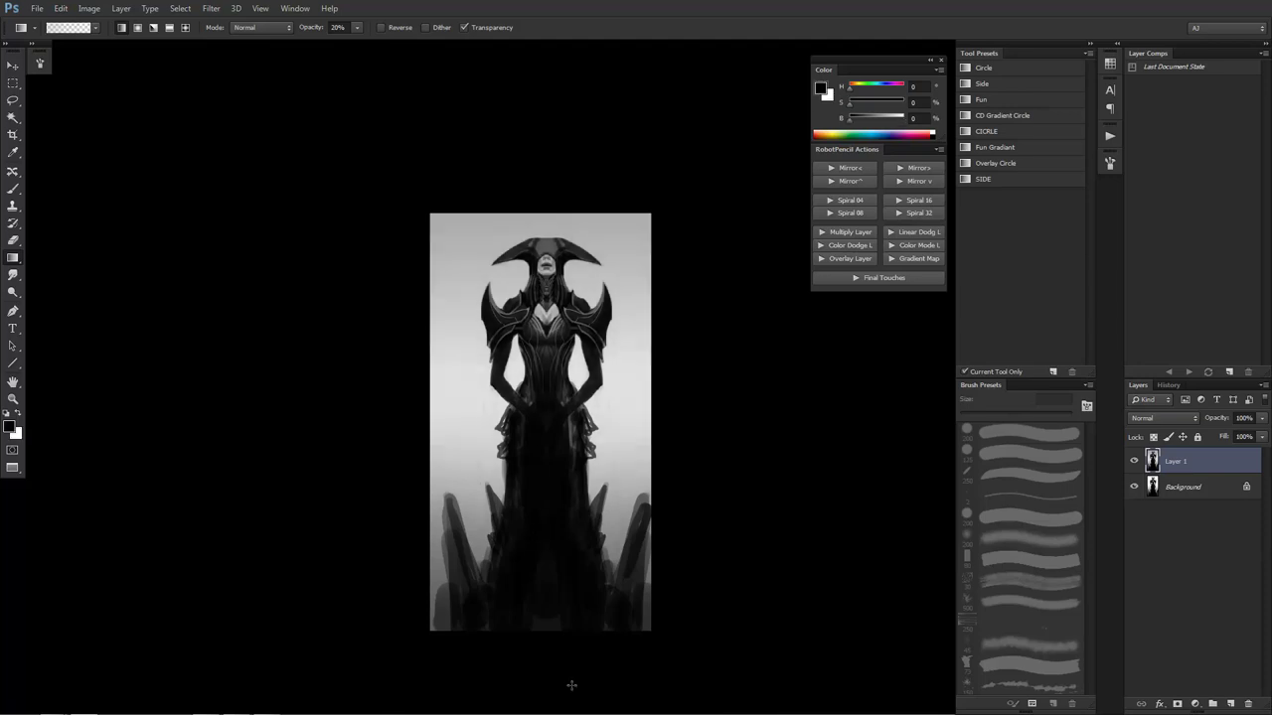
# Darken the lower part of the painting with upward black gradients at 20% opacity
pyautogui.moveTo(530, 494); pyautogui.dragTo(531, 325)
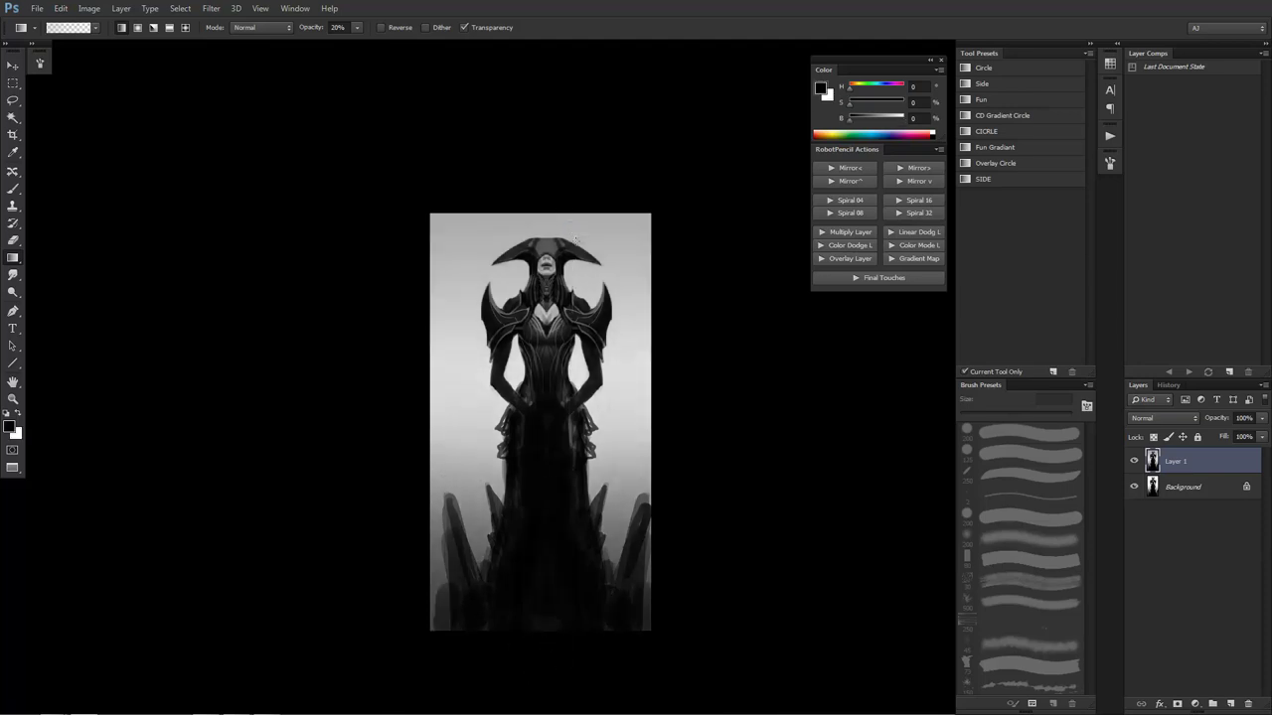
pyautogui.moveTo(562, 660); pyautogui.dragTo(580, 320)
# Paint a thin white contour line down the left shoulder plate's outer spike with a 25 px brush, refining it with black
pyautogui.press('z')
pyautogui.click(569, 495)
pyautogui.click(569, 494)
pyautogui.moveTo(502, 141); pyautogui.dragTo(613, 419)
pyautogui.press('b')
pyautogui.press('[')
pyautogui.press('[')
pyautogui.press('[')
pyautogui.press('[')
pyautogui.press('[')
pyautogui.press('[')
pyautogui.press('[')
pyautogui.press('[')
pyautogui.press('[')
pyautogui.press('[')
pyautogui.press('[')
pyautogui.press('[')
pyautogui.press('[')
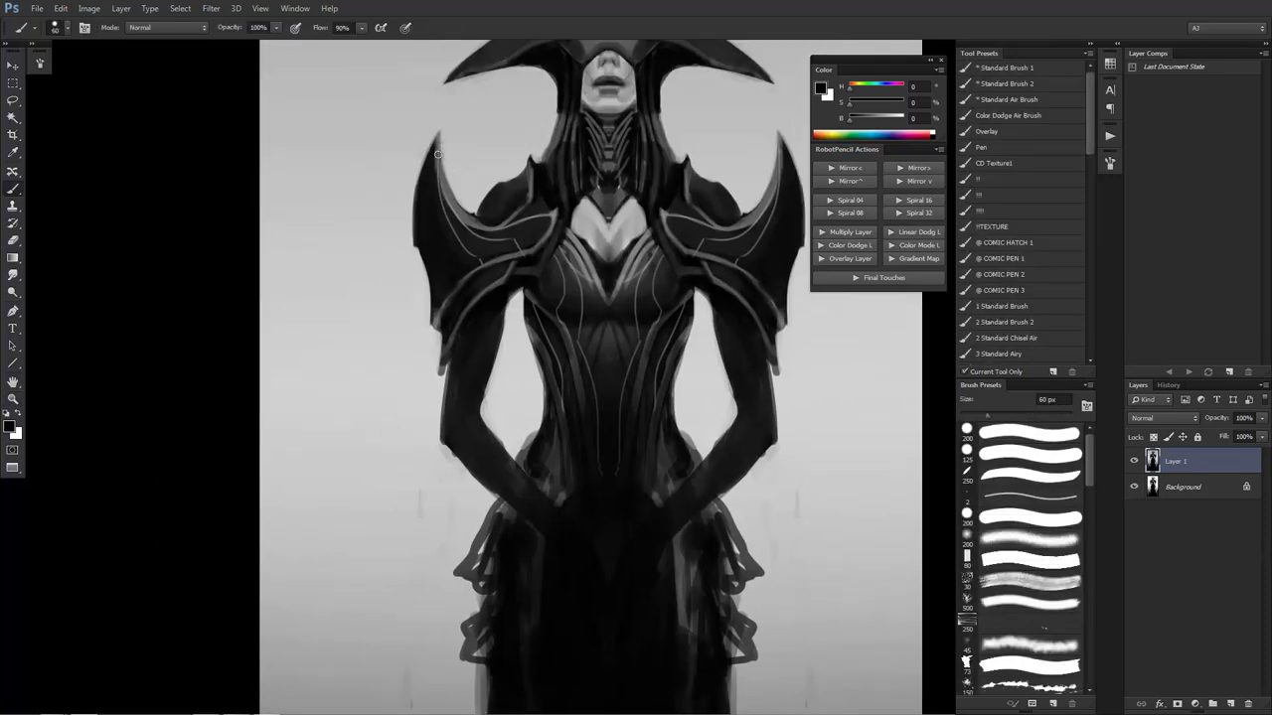
pyautogui.press('x')
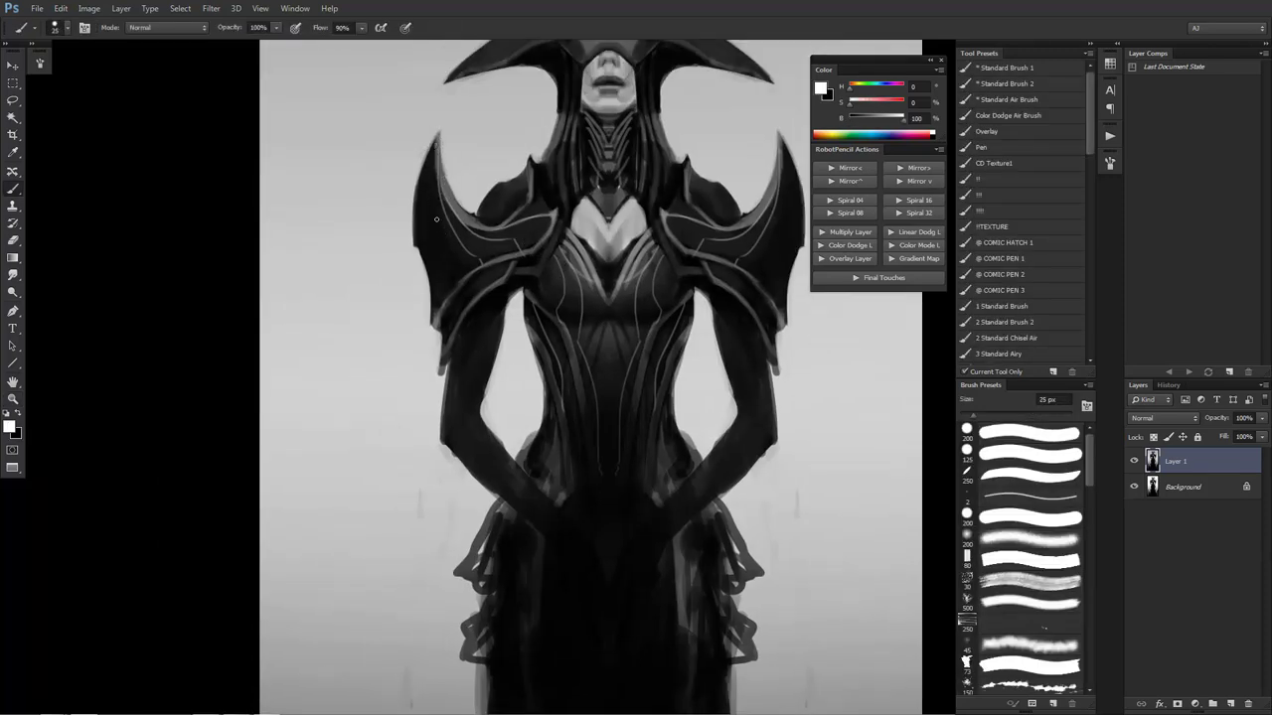
pyautogui.moveTo(438, 147); pyautogui.dragTo(435, 237)
pyautogui.press('x')
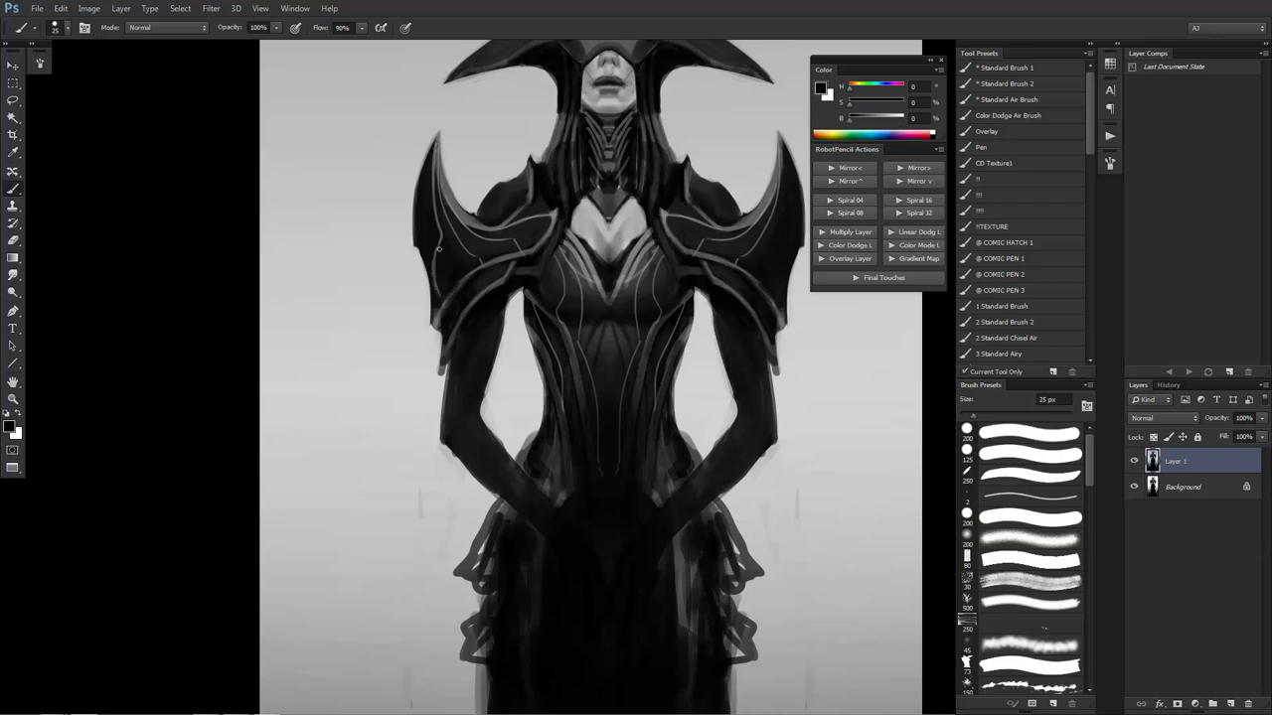
pyautogui.moveTo(435, 258); pyautogui.dragTo(435, 277)
# Add thin white highlights along the left shoulder plate's inner rims with the brush reduced to 9 px
pyautogui.keyDown('ctrl'); pyautogui.keyDown('alt'); pyautogui.click(457, 293); pyautogui.keyUp('alt'); pyautogui.keyUp('ctrl')
pyautogui.keyDown('ctrl'); pyautogui.keyDown('alt'); pyautogui.click(457, 293); pyautogui.keyUp('alt'); pyautogui.keyUp('ctrl')
pyautogui.keyDown('ctrl'); pyautogui.keyDown('alt'); pyautogui.click(457, 293); pyautogui.keyUp('alt'); pyautogui.keyUp('ctrl')
pyautogui.keyDown('ctrl'); pyautogui.click(517, 290); pyautogui.keyUp('ctrl')
pyautogui.keyDown('ctrl'); pyautogui.click(517, 290); pyautogui.keyUp('ctrl')
pyautogui.keyDown('ctrl'); pyautogui.click(516, 290); pyautogui.keyUp('ctrl')
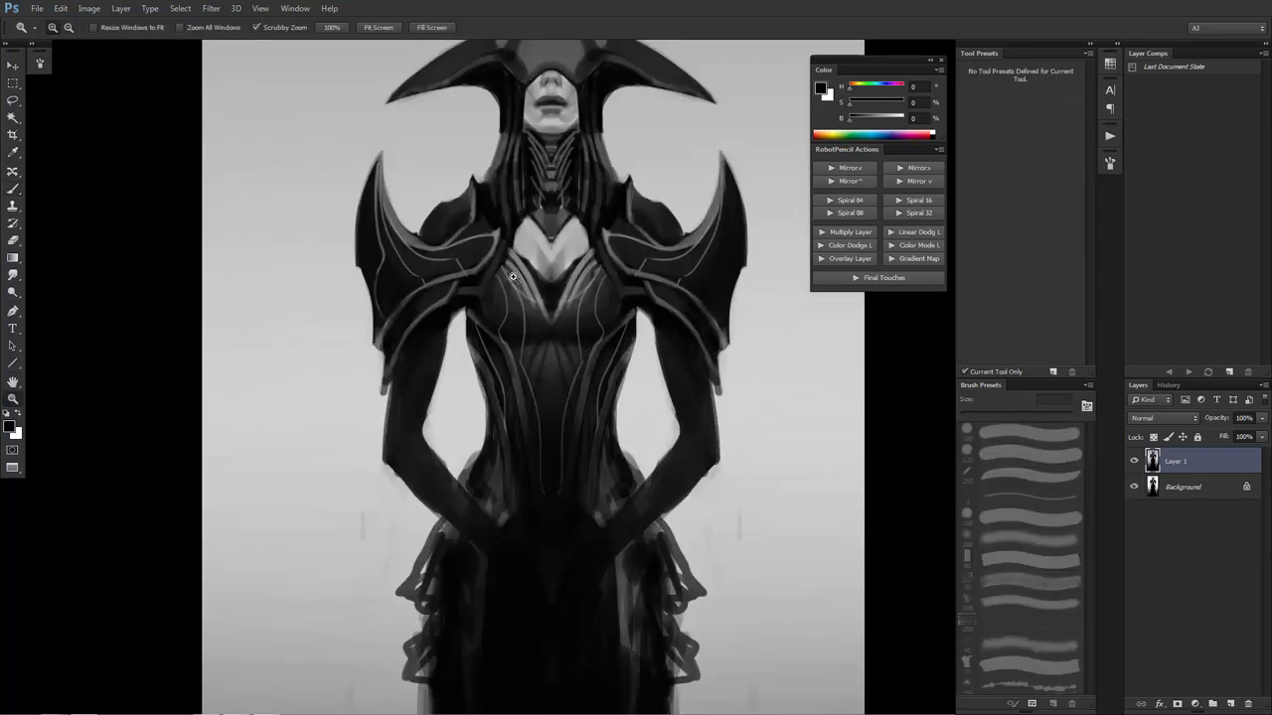
pyautogui.press('x')
pyautogui.press('[')
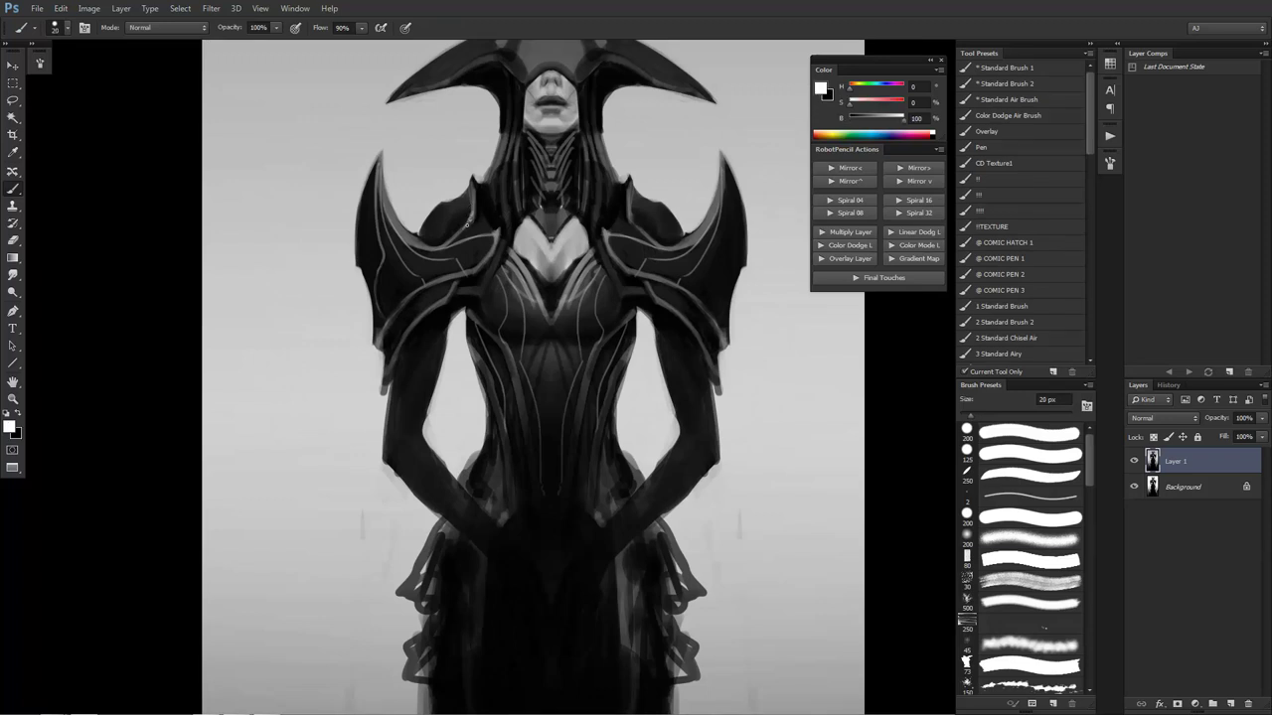
pyautogui.press('[')
pyautogui.press('[')
pyautogui.press('[')
pyautogui.press('[')
pyautogui.press('[')
pyautogui.moveTo(458, 244); pyautogui.dragTo(494, 289)
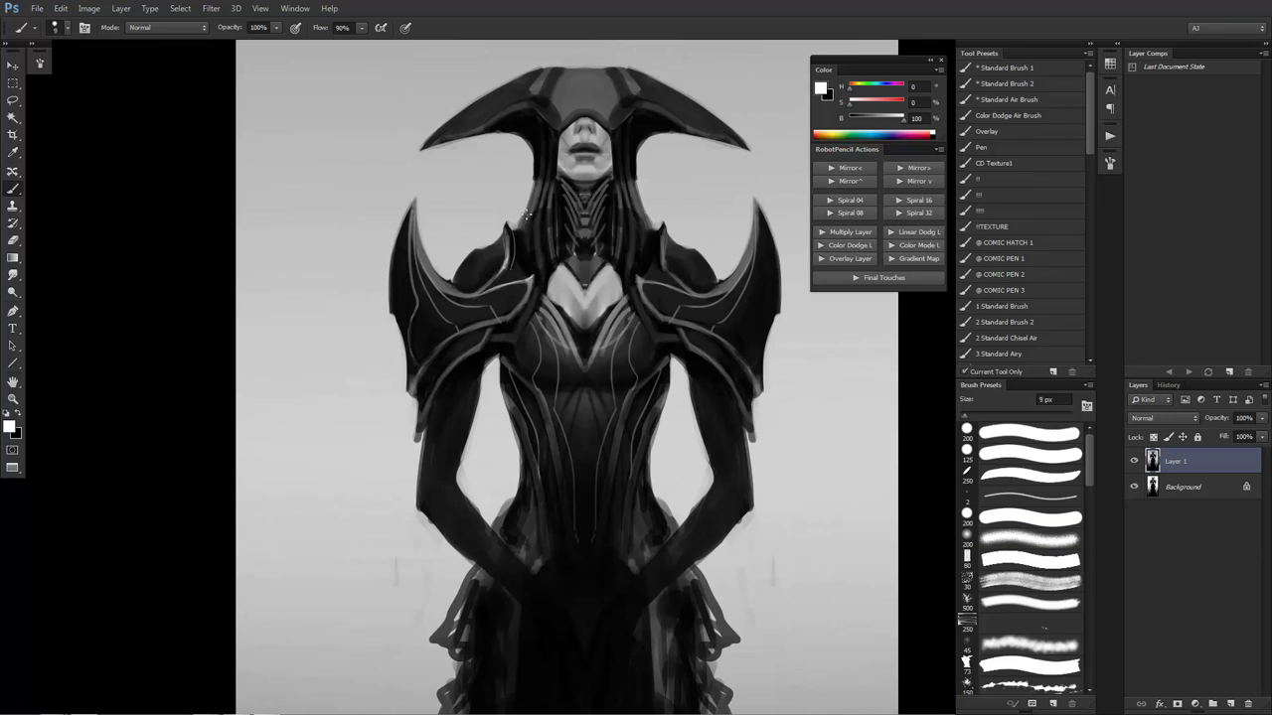
# Paint sampled mid-grey highlights on the strands beside the neck, above the left shoulder, using a larger brush
pyautogui.press(']')
pyautogui.keyDown('alt'); pyautogui.click(529, 210); pyautogui.keyUp('alt')
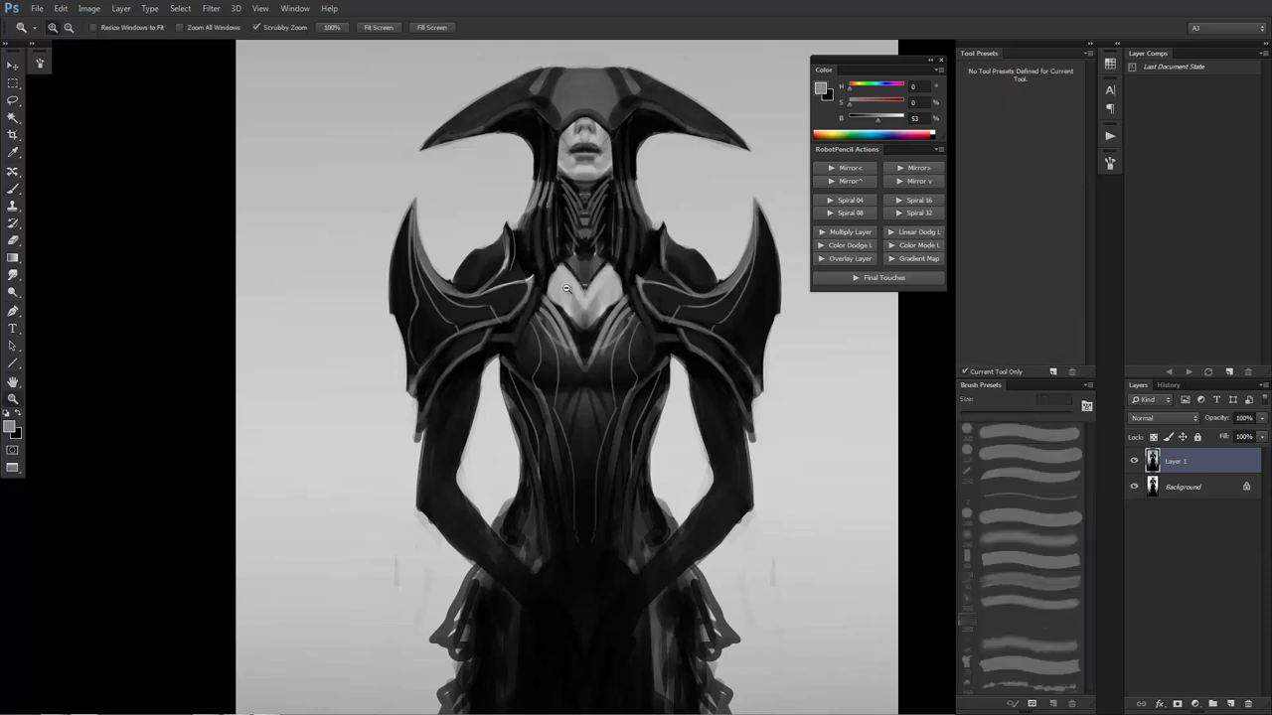
pyautogui.keyDown('alt'); pyautogui.click(543, 254); pyautogui.keyUp('alt')
pyautogui.keyDown('alt'); pyautogui.click(543, 254); pyautogui.keyUp('alt')
pyautogui.keyDown('ctrl'); pyautogui.click(543, 252); pyautogui.keyUp('ctrl')
pyautogui.keyDown('ctrl'); pyautogui.click(542, 252); pyautogui.keyUp('ctrl')
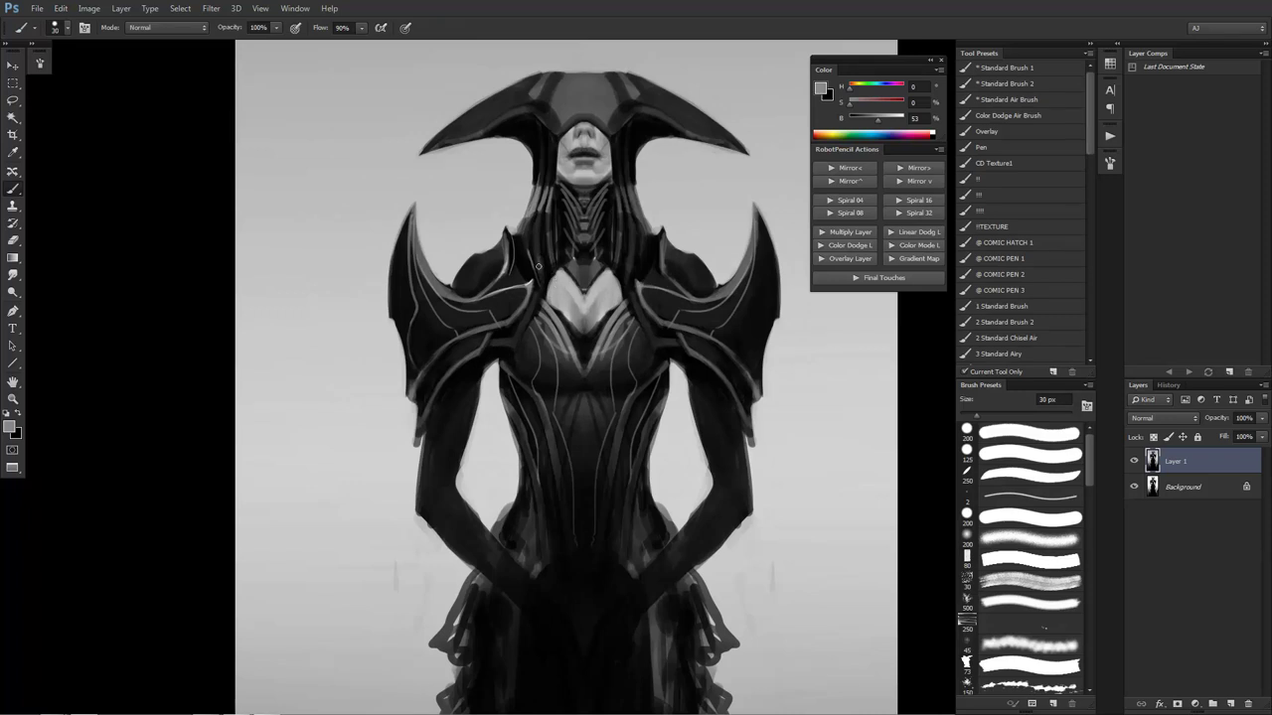
# Refine the hood's outline between the hat and left shoulder with black, sampled dark and background grey at 30 px
pyautogui.keyDown('alt'); pyautogui.click(541, 269); pyautogui.keyUp('alt')
pyautogui.press('d')
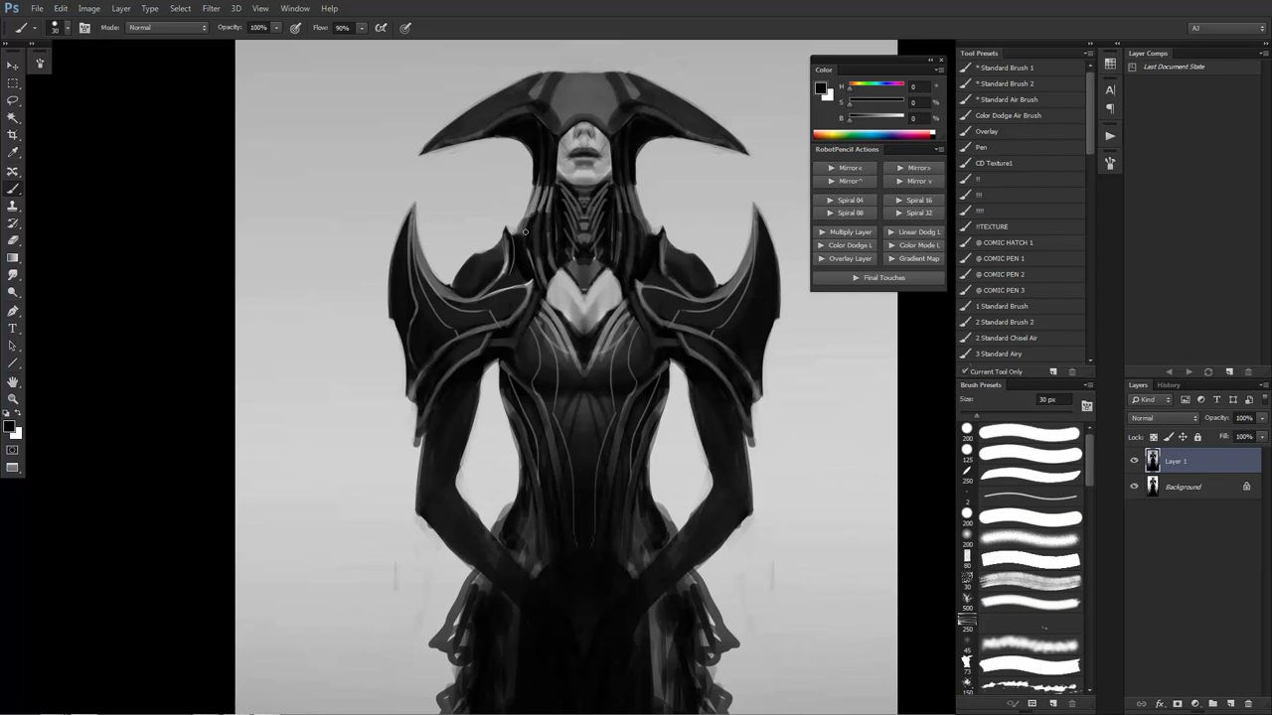
pyautogui.keyDown('alt'); pyautogui.click(518, 214); pyautogui.keyUp('alt')
pyautogui.moveTo(533, 180); pyautogui.dragTo(518, 226)
pyautogui.keyDown('alt'); pyautogui.click(523, 131); pyautogui.keyUp('alt')
pyautogui.moveTo(512, 135)
pyautogui.mouseDown()
pyautogui.moveTo(532, 177)
pyautogui.moveTo(534, 157)
pyautogui.mouseUp()
pyautogui.keyDown('alt'); pyautogui.click(529, 185); pyautogui.keyUp('alt')
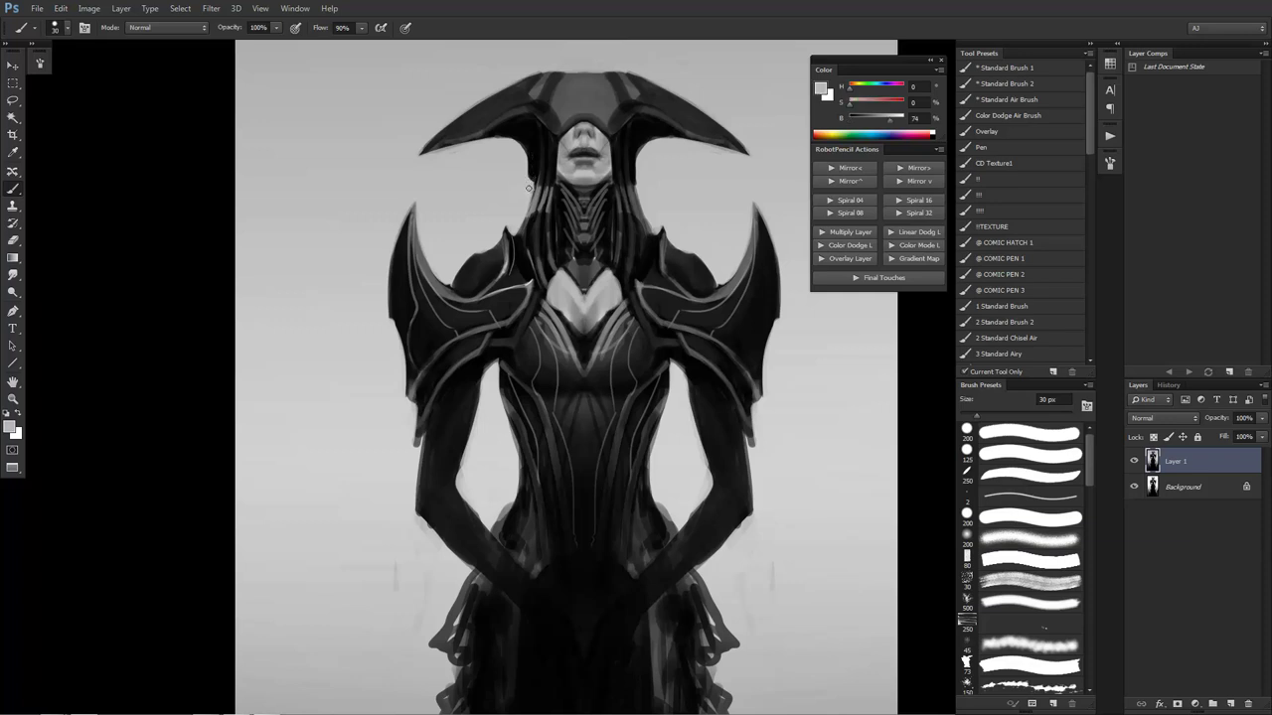
# Soften the pale chest opening with sampled light grey and the Smudge tool at 90 px and 40% strength
pyautogui.keyDown('ctrl'); pyautogui.keyDown('alt'); pyautogui.click(542, 261); pyautogui.keyUp('alt'); pyautogui.keyUp('ctrl')
pyautogui.keyDown('ctrl'); pyautogui.keyDown('alt'); pyautogui.click(542, 262); pyautogui.keyUp('alt'); pyautogui.keyUp('ctrl')
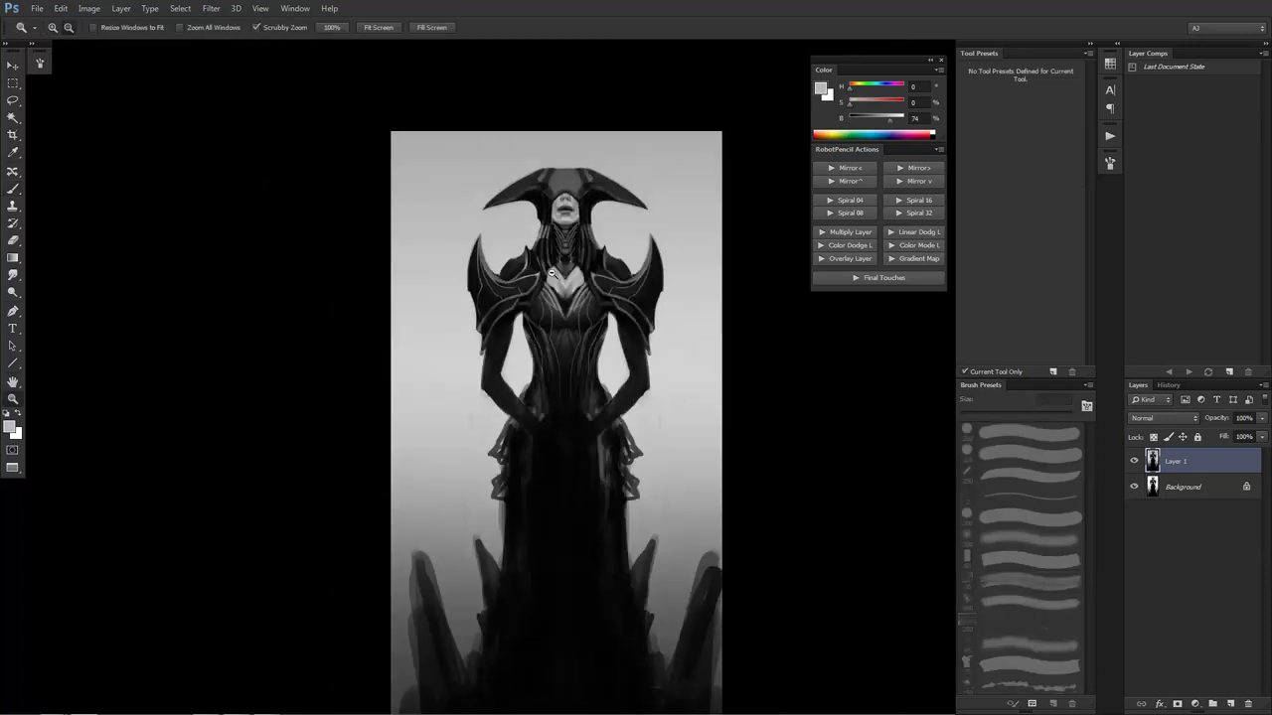
pyautogui.keyDown('ctrl'); pyautogui.keyDown('alt'); pyautogui.click(553, 288); pyautogui.keyUp('alt'); pyautogui.keyUp('ctrl')
pyautogui.keyDown('ctrl'); pyautogui.click(548, 291); pyautogui.keyUp('ctrl')
pyautogui.click(548, 290)
pyautogui.click(550, 288)
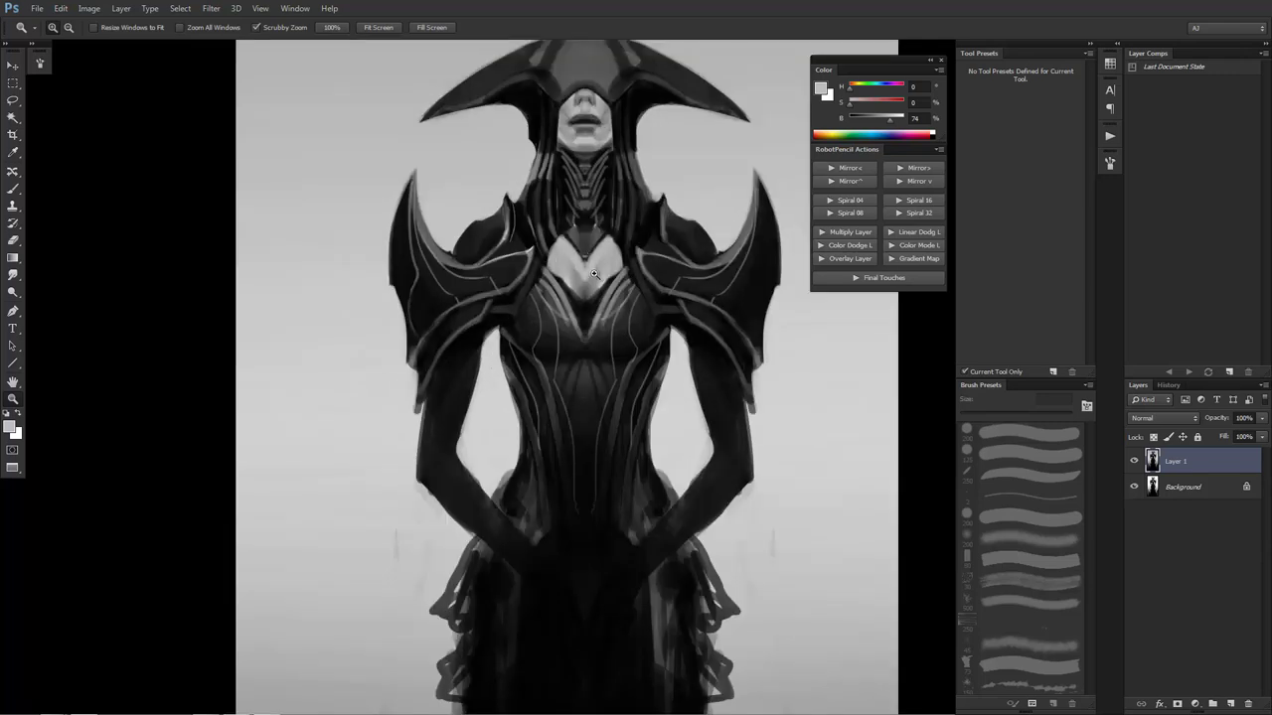
pyautogui.press('b')
pyautogui.keyDown('alt'); pyautogui.click(585, 271); pyautogui.keyUp('alt')
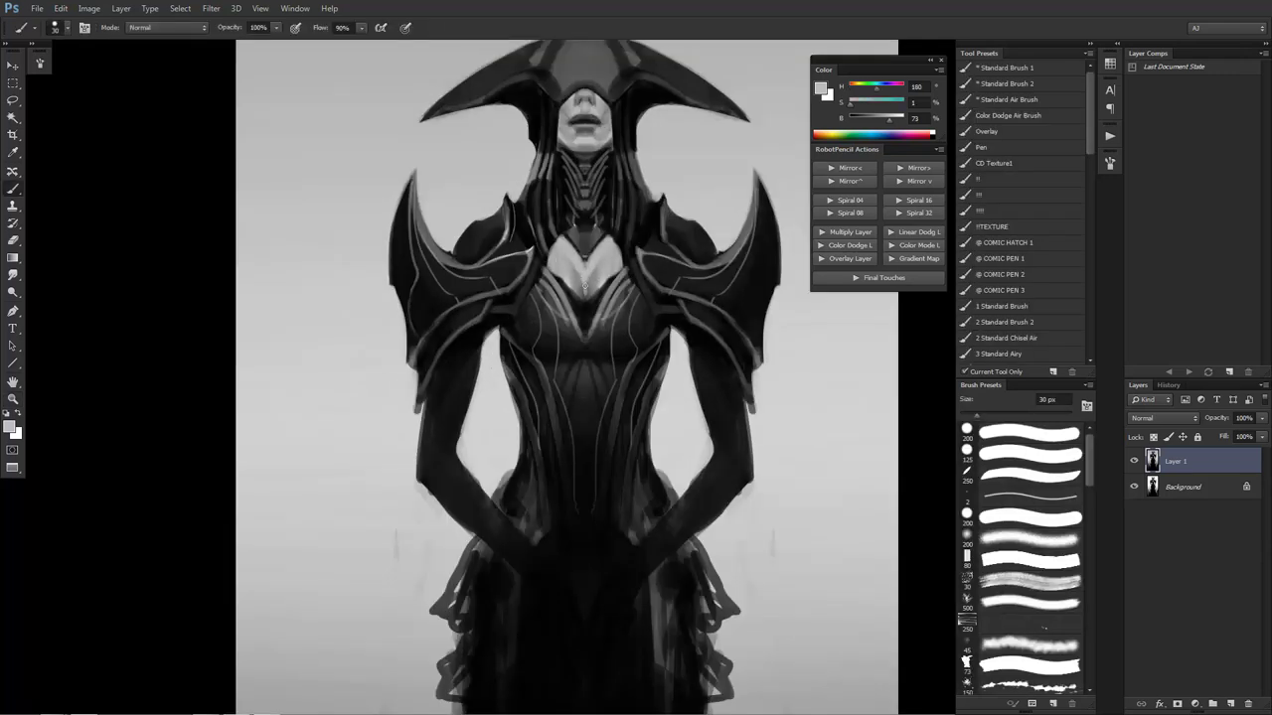
pyautogui.press('r')
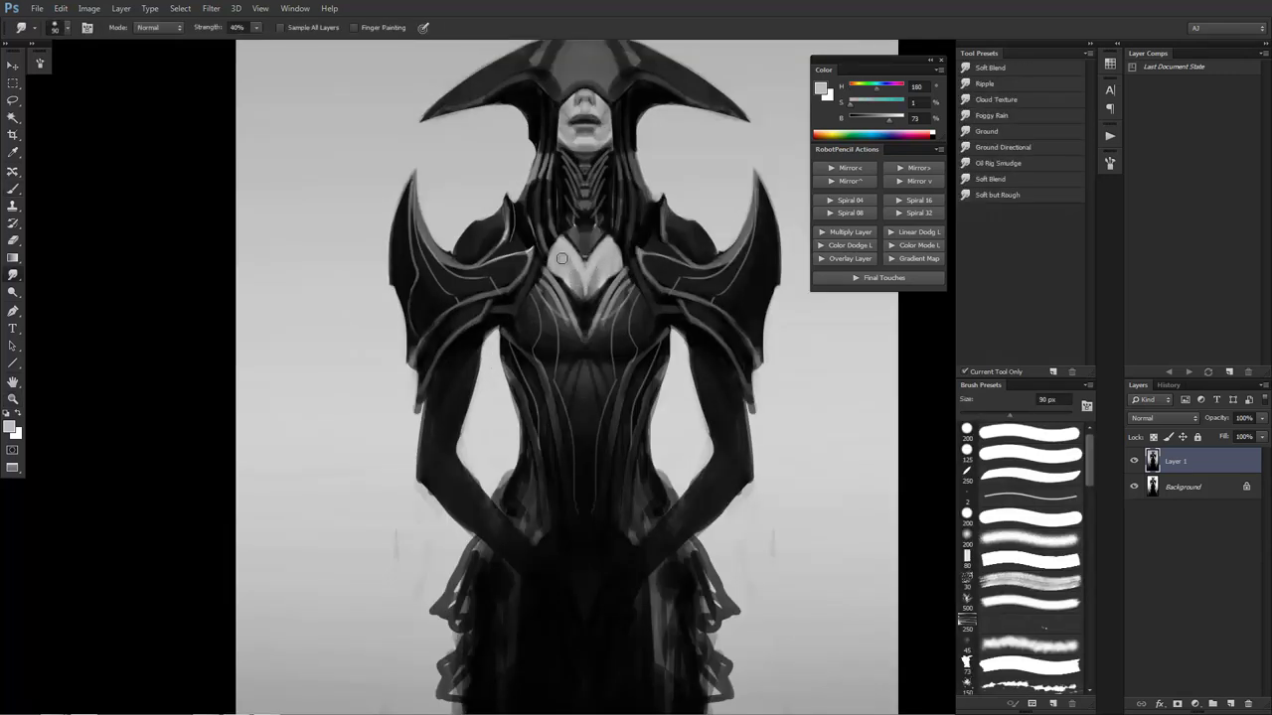
pyautogui.press('b')
# Brighten the pale chest opening with white and sampled light grey, using a brush enlarged from 30 to 50 px
pyautogui.scroll(-3, 610, 251)
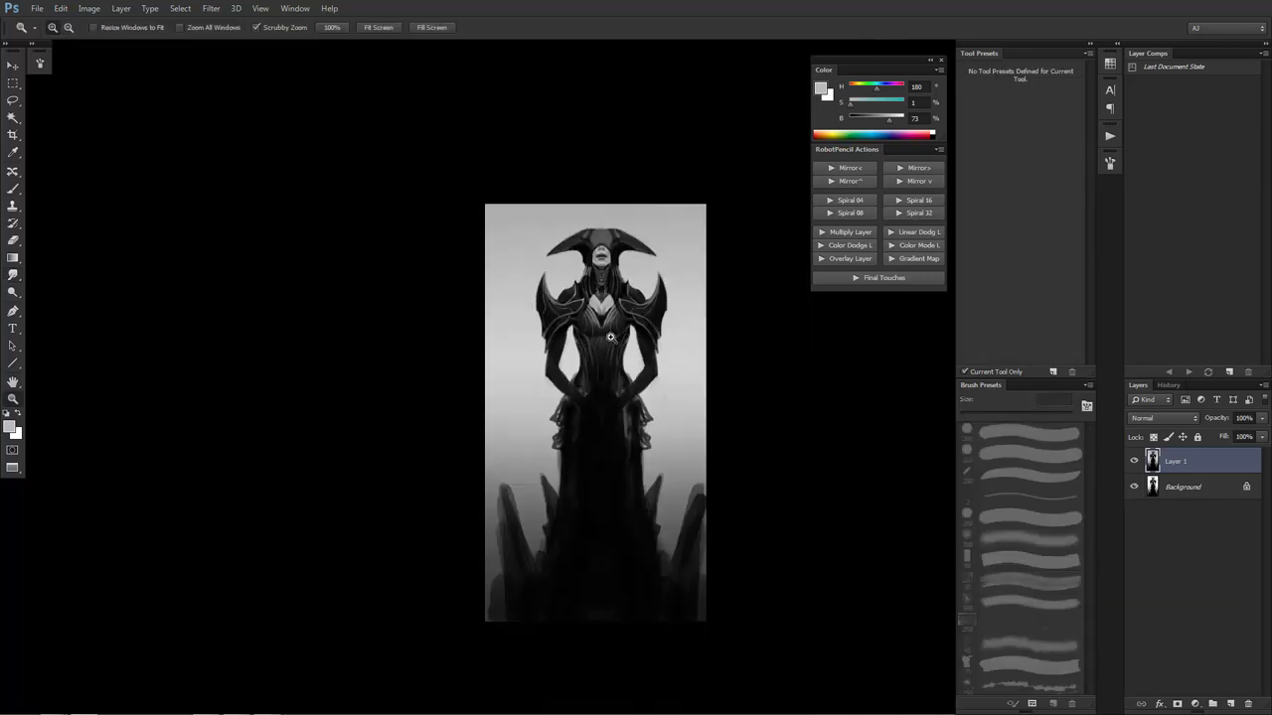
pyautogui.scroll(2, 594, 279)
pyautogui.keyDown('alt'); pyautogui.click(576, 269); pyautogui.keyUp('alt')
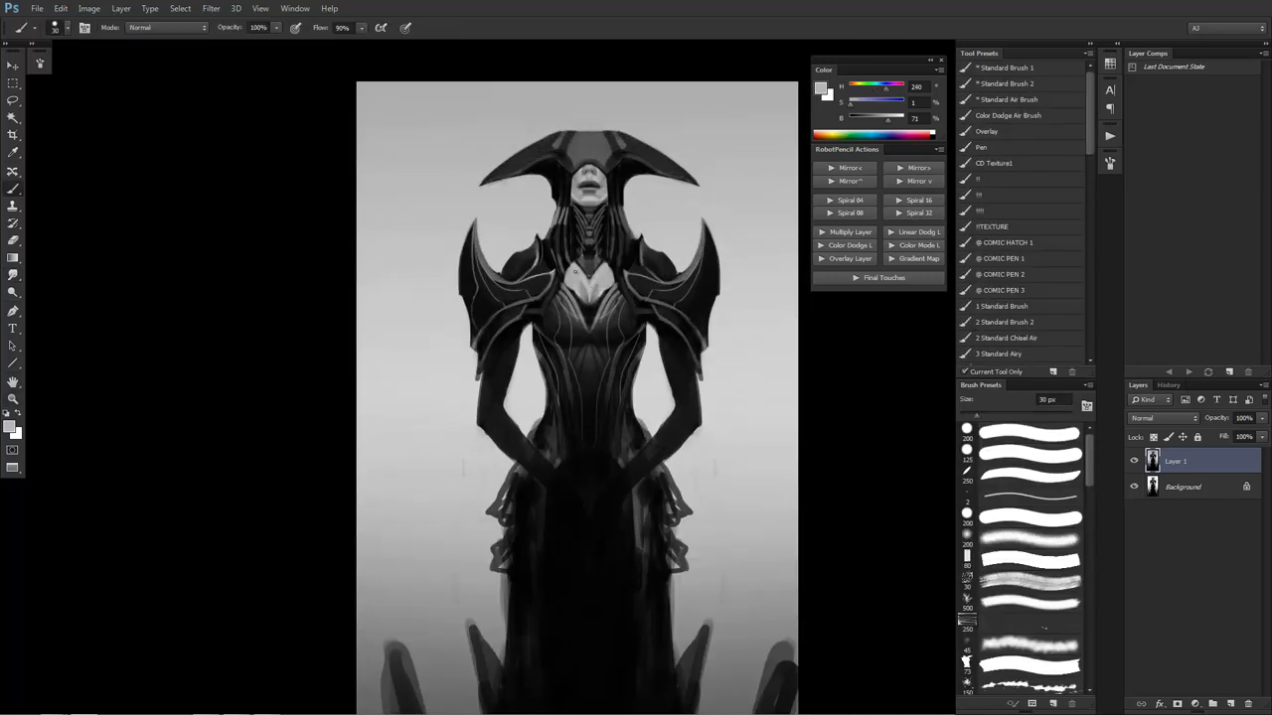
pyautogui.press('d')
pyautogui.press('x')
pyautogui.keyDown('alt'); pyautogui.click(577, 271); pyautogui.keyUp('alt')
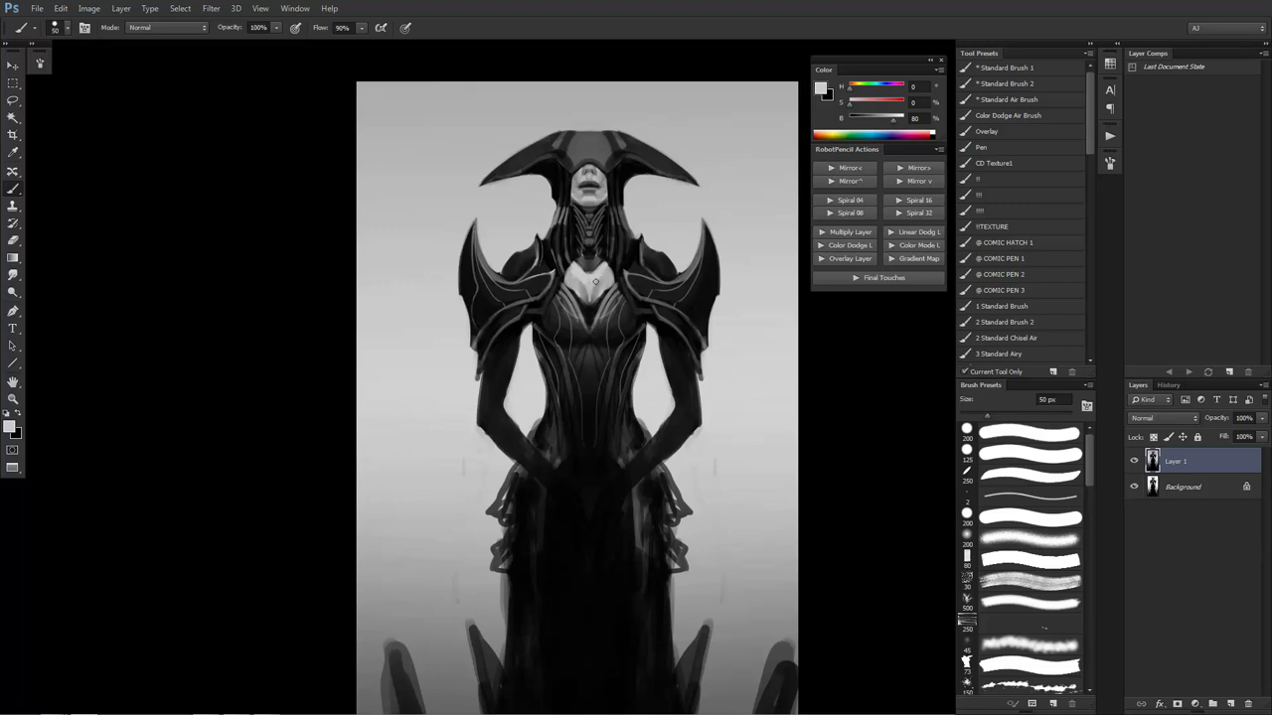
# Blend the edges of the pale chest opening with the Smudge tool at 90 px and 40% strength
pyautogui.press(']')
pyautogui.press(']')
pyautogui.press(']')
pyautogui.press('z')
pyautogui.press('r')
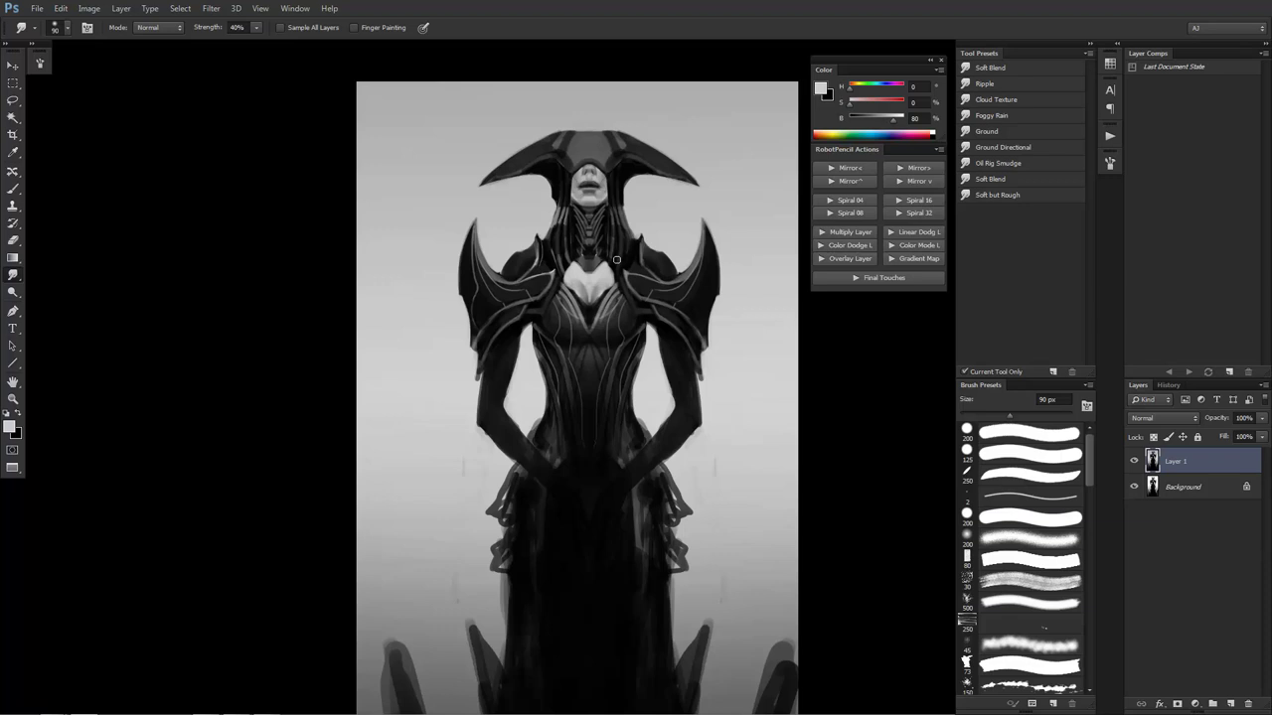
pyautogui.press('z')
pyautogui.click(581, 281)
pyautogui.press('b')
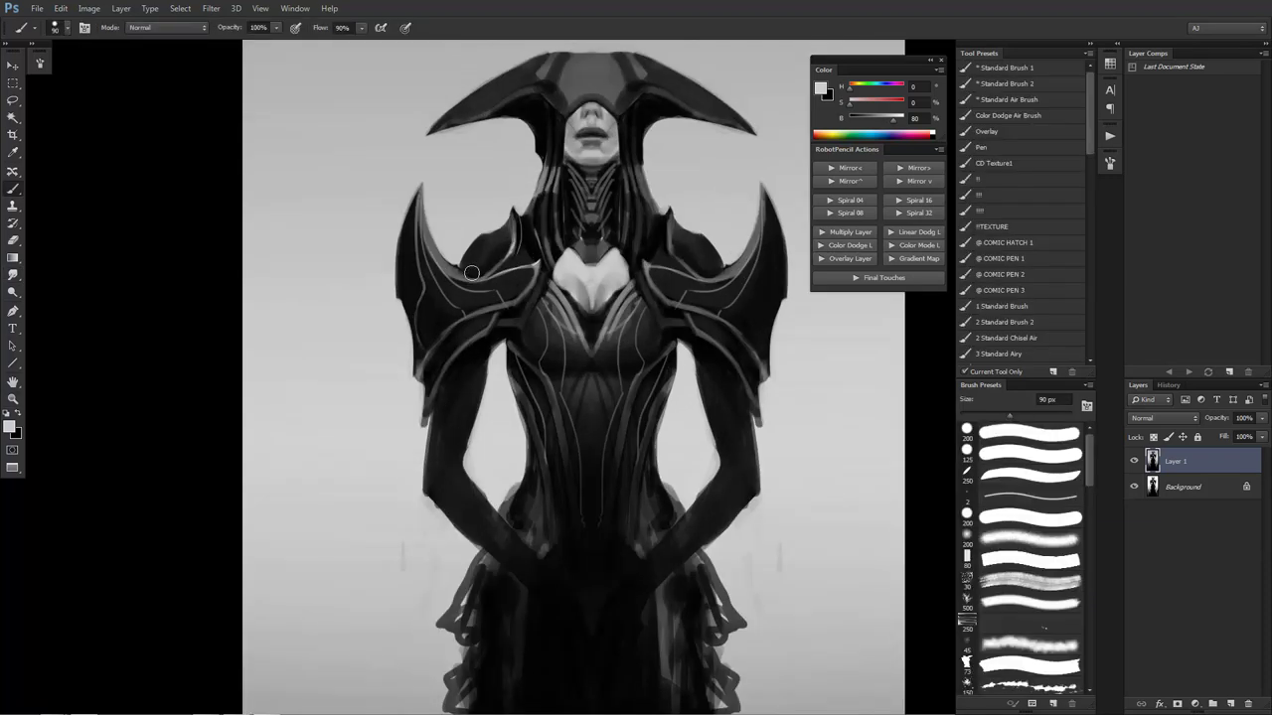
# Paint sampled dark and mid-grey along the inner curve of the left shoulder spike with a much smaller brush
pyautogui.keyDown('alt'); pyautogui.click(465, 264); pyautogui.keyUp('alt')
pyautogui.press('[')
pyautogui.press('[')
pyautogui.press('[')
pyautogui.press('[')
pyautogui.press('[')
pyautogui.press('[')
pyautogui.press('[')
pyautogui.keyDown('alt'); pyautogui.click(455, 261); pyautogui.keyUp('alt')
pyautogui.keyDown('alt'); pyautogui.click(437, 258); pyautogui.keyUp('alt')
pyautogui.moveTo(458, 272); pyautogui.dragTo(488, 268)
pyautogui.keyDown('alt'); pyautogui.click(507, 312); pyautogui.keyUp('alt')
pyautogui.keyDown('alt'); pyautogui.click(506, 312); pyautogui.keyUp('alt')
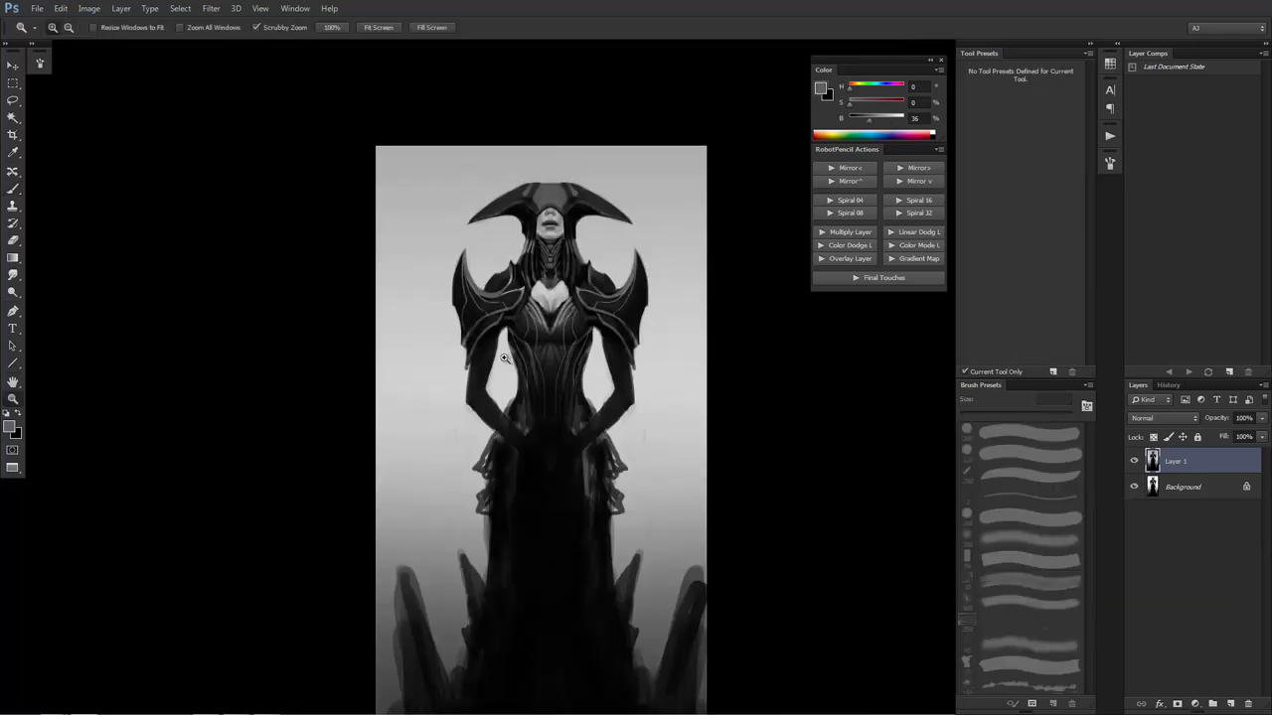
# Brighten the lower bend of the left shoulder spike's rim with sampled mid-grey at 35 px
pyautogui.keyDown('ctrl'); pyautogui.click(501, 315); pyautogui.keyUp('ctrl')
pyautogui.keyDown('ctrl'); pyautogui.click(501, 315); pyautogui.keyUp('ctrl')
pyautogui.keyDown('alt'); pyautogui.click(469, 284); pyautogui.keyUp('alt')
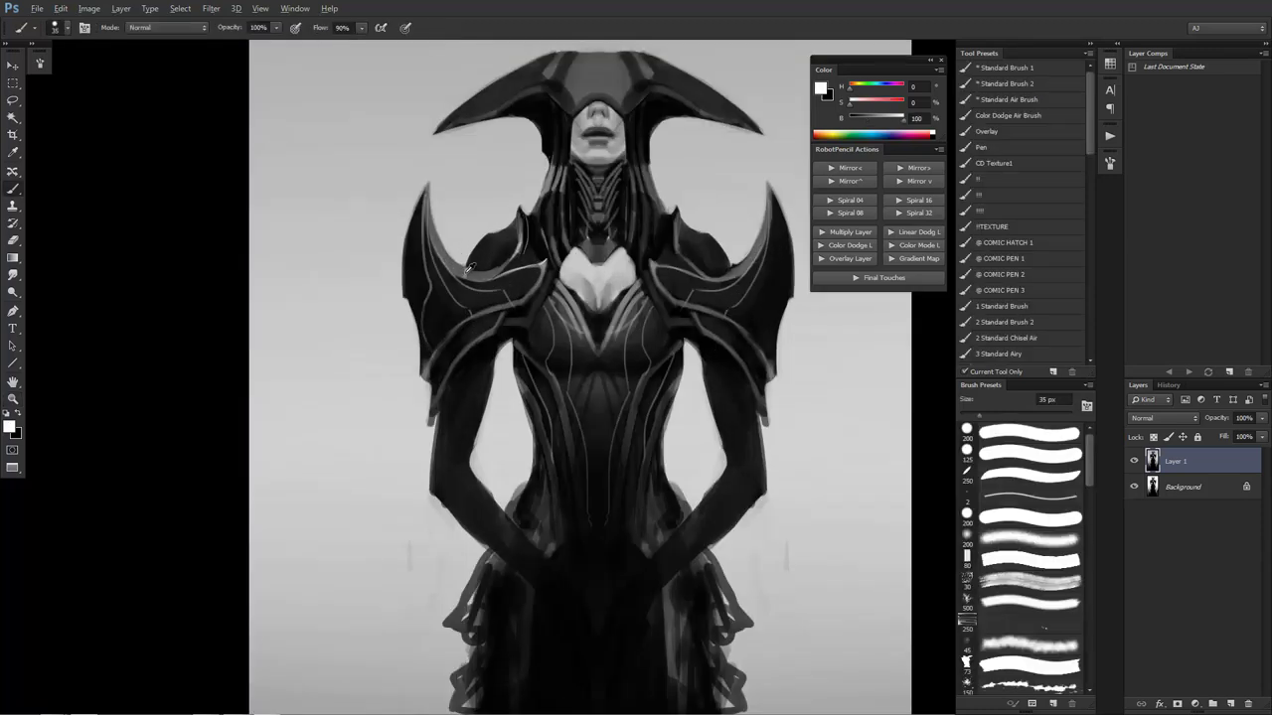
pyautogui.keyDown('alt'); pyautogui.click(463, 273); pyautogui.keyUp('alt')
pyautogui.moveTo(455, 268); pyautogui.dragTo(472, 274)
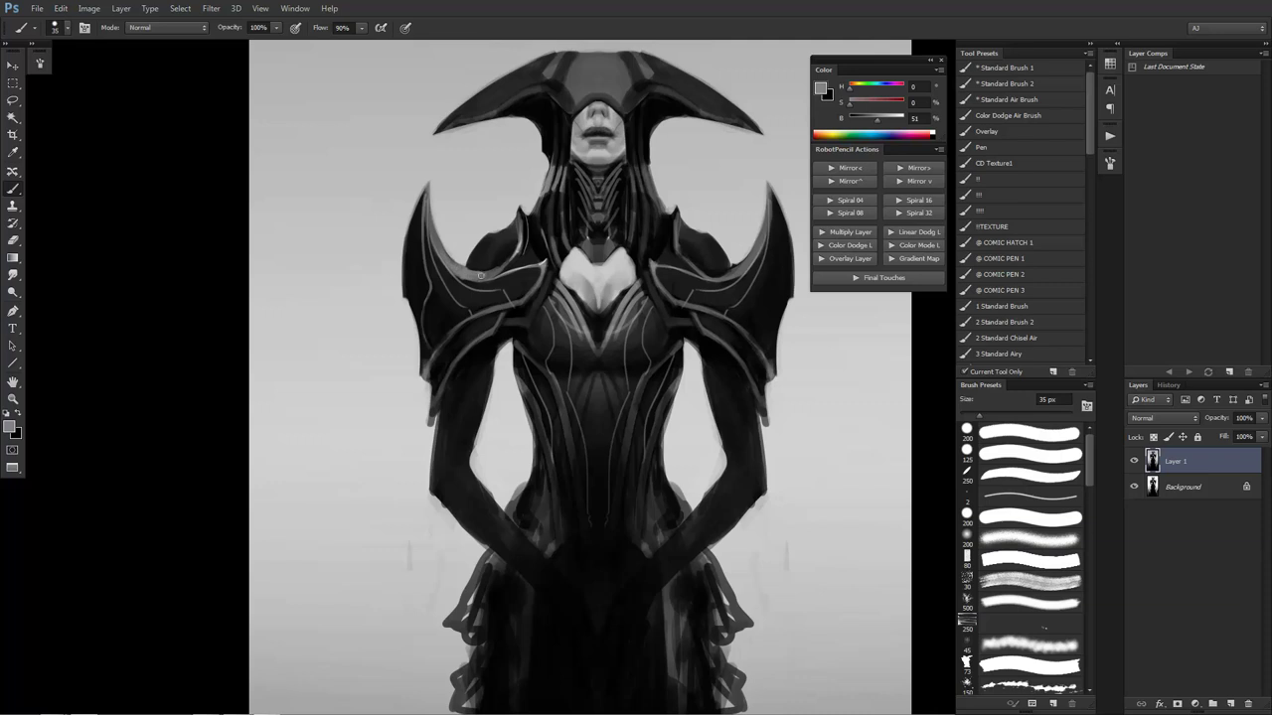
pyautogui.keyDown('alt'); pyautogui.click(471, 281); pyautogui.keyUp('alt')
pyautogui.keyDown('alt'); pyautogui.click(483, 274); pyautogui.keyUp('alt')
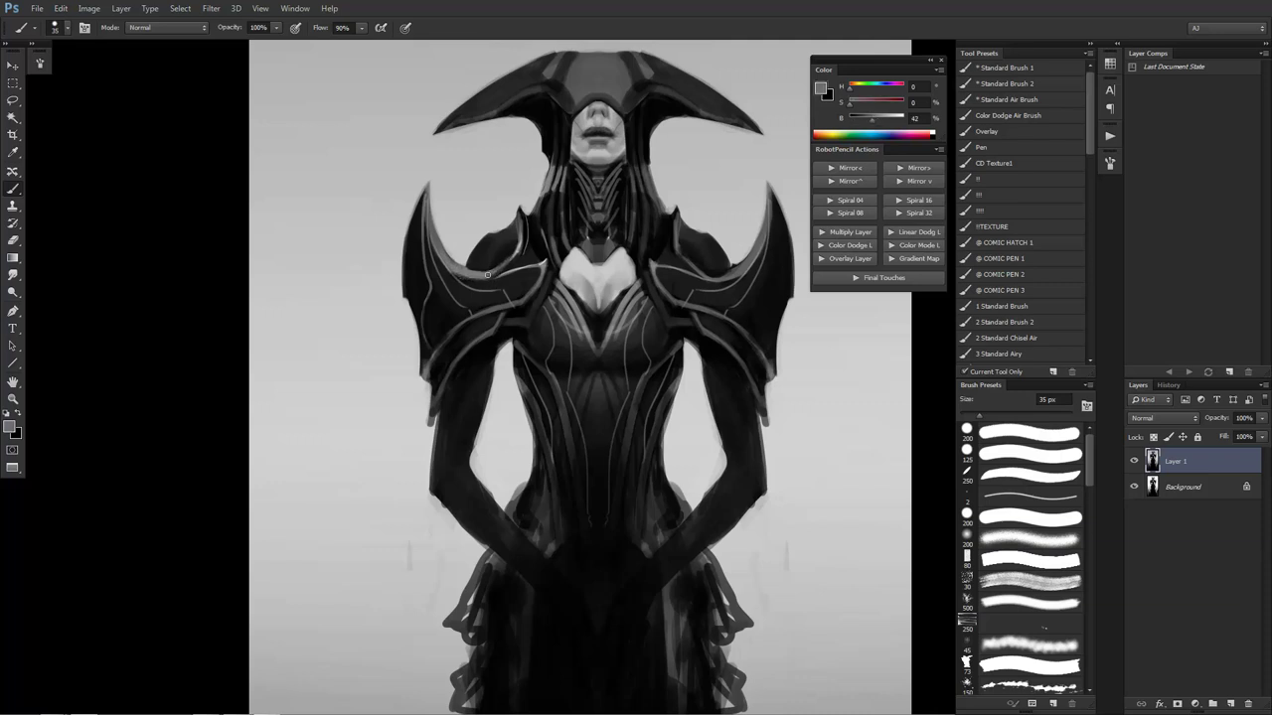
# Sharpen the rim's join to the raised left shoulder plate with sampled tones, using a 9 px brush
pyautogui.press('[')
pyautogui.press('[')
pyautogui.press('[')
pyautogui.press('[')
pyautogui.press('[')
pyautogui.press('[')
pyautogui.keyDown('alt'); pyautogui.click(523, 243); pyautogui.keyUp('alt')
pyautogui.moveTo(487, 281); pyautogui.dragTo(505, 264)
pyautogui.press('d')
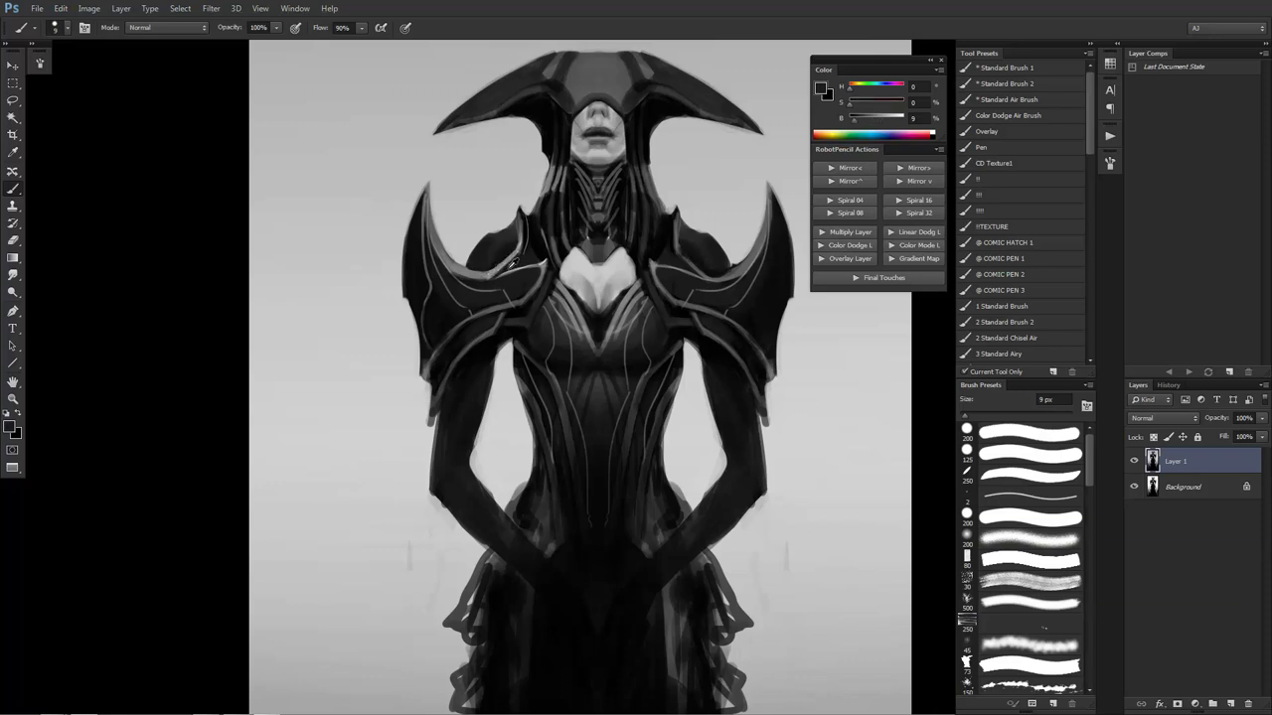
# Paint thin white accent lines down the outer plate of the left shoulder spike at 10 px
pyautogui.press(']')
pyautogui.press('x')
pyautogui.moveTo(426, 196); pyautogui.dragTo(413, 304)
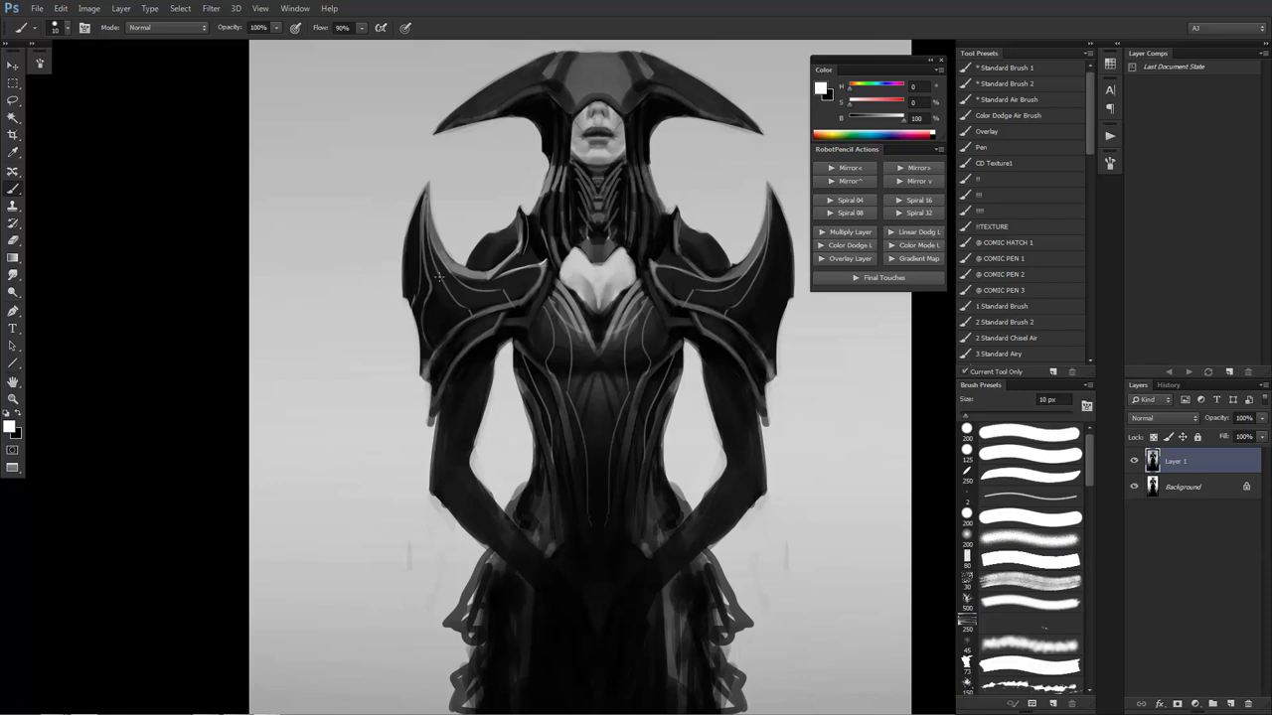
pyautogui.moveTo(438, 282); pyautogui.dragTo(437, 330)
pyautogui.keyDown('ctrl'); pyautogui.keyDown('alt'); pyautogui.click(484, 341); pyautogui.keyUp('alt'); pyautogui.keyUp('ctrl')
pyautogui.keyDown('ctrl'); pyautogui.keyDown('alt'); pyautogui.click(485, 343); pyautogui.keyUp('alt'); pyautogui.keyUp('ctrl')
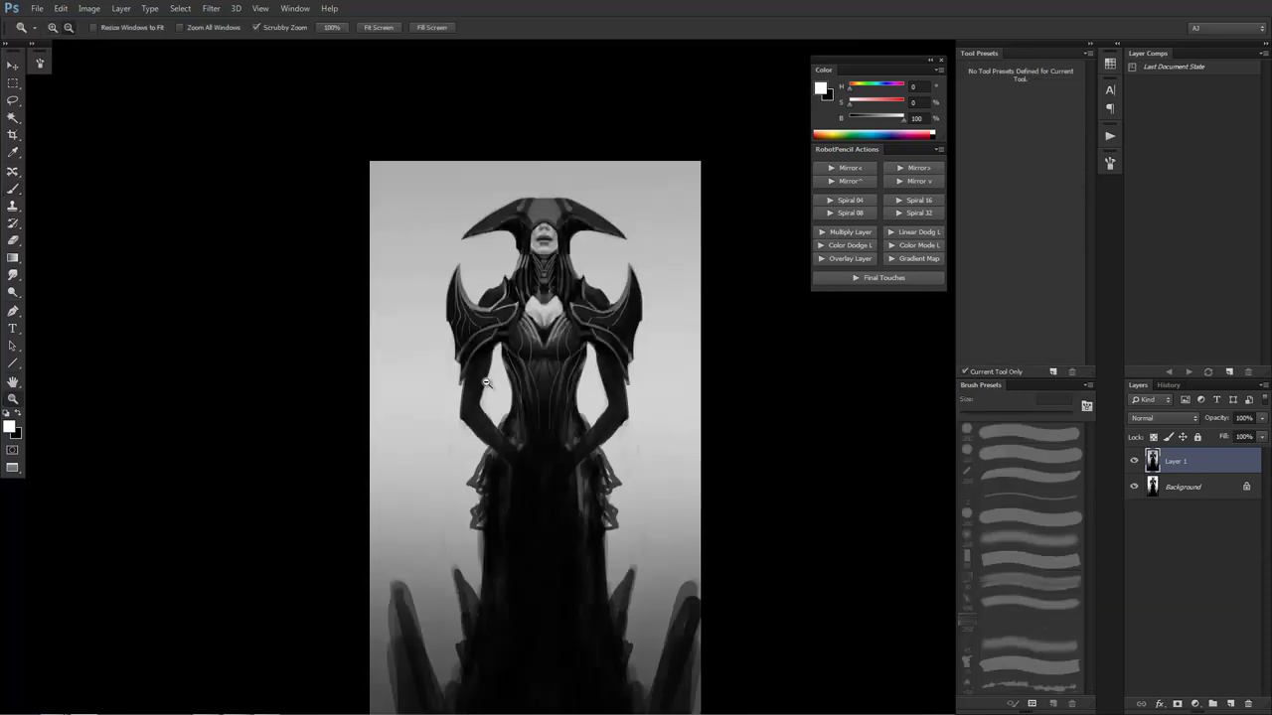
pyautogui.keyDown('ctrl'); pyautogui.click(547, 247); pyautogui.keyUp('ctrl')
pyautogui.press('b')
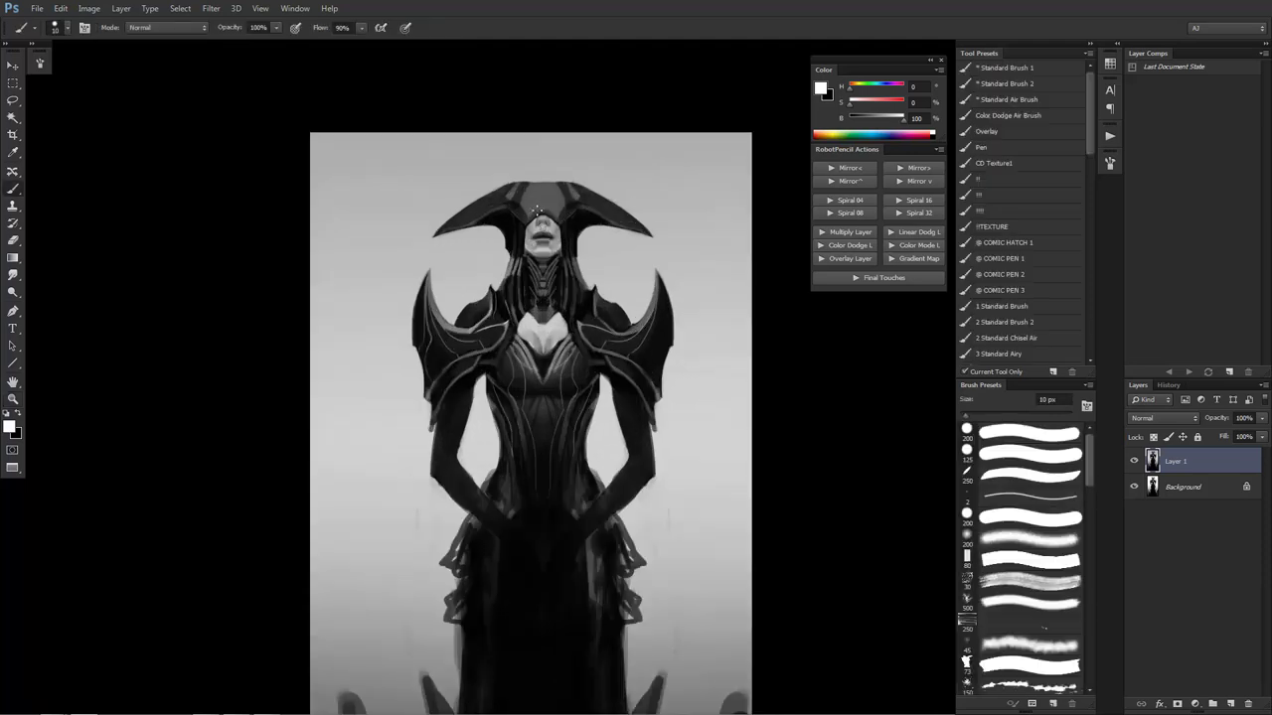
pyautogui.press('x')
pyautogui.press('x')
pyautogui.press('[')
pyautogui.press('z')
pyautogui.keyDown('alt'); pyautogui.click(542, 329); pyautogui.keyUp('alt')
pyautogui.keyDown('alt'); pyautogui.click(543, 330); pyautogui.keyUp('alt')
# Paint a short white highlight at the left of the waist, above the left forearm, at 25 px
pyautogui.click(554, 394)
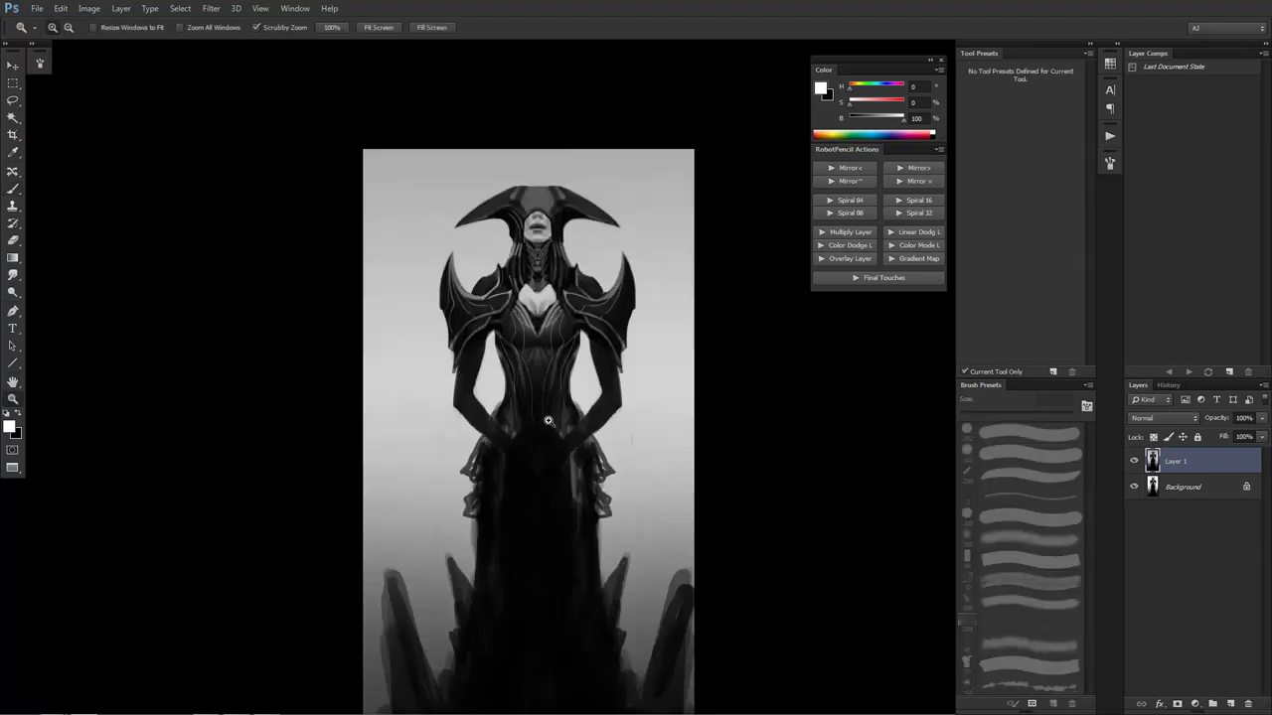
pyautogui.click(552, 445)
pyautogui.press('b')
pyautogui.scroll(-5, 543, 454)
pyautogui.press('x')
pyautogui.press('x')
pyautogui.press('x')
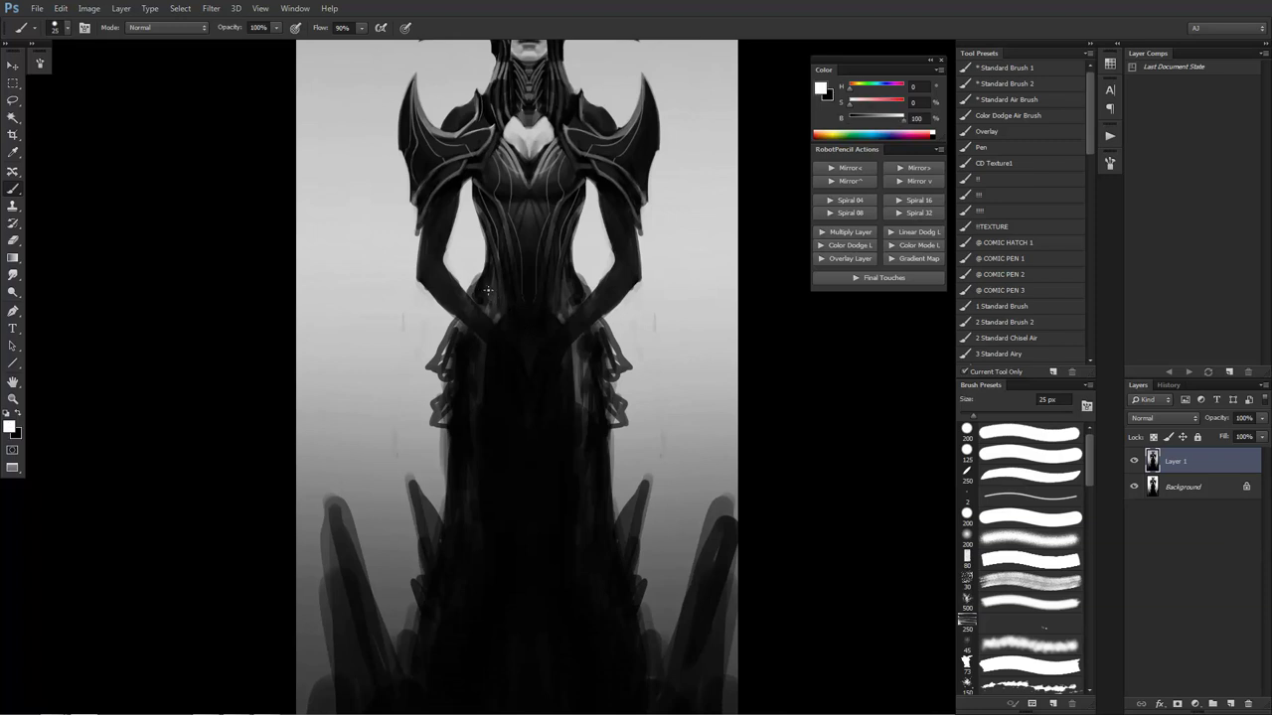
pyautogui.moveTo(496, 308); pyautogui.dragTo(497, 324)
# Paint sampled grey strands down the waist's left side and long curved folds along the skirt's left side at 40 px
pyautogui.press('x')
pyautogui.press('x')
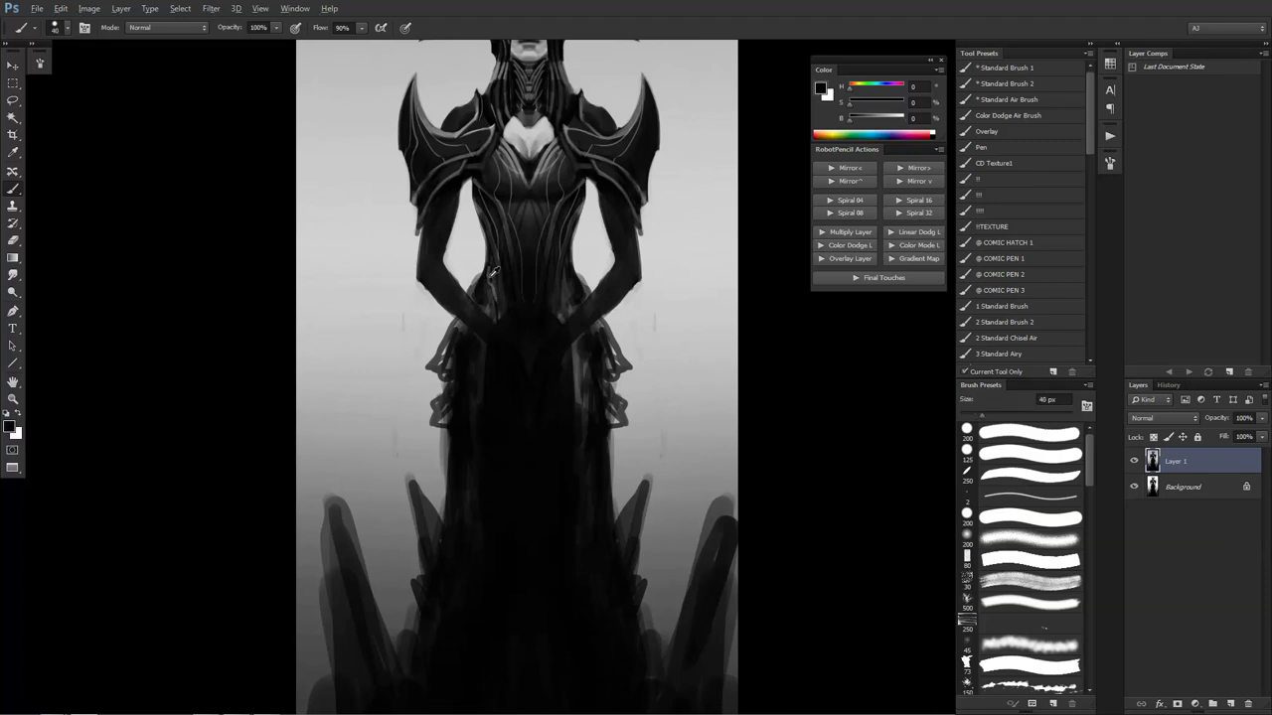
pyautogui.keyDown('alt'); pyautogui.click(486, 261); pyautogui.keyUp('alt')
pyautogui.keyDown('alt'); pyautogui.click(486, 281); pyautogui.keyUp('alt')
pyautogui.moveTo(485, 267); pyautogui.dragTo(485, 282)
pyautogui.keyDown('alt'); pyautogui.click(488, 286); pyautogui.keyUp('alt')
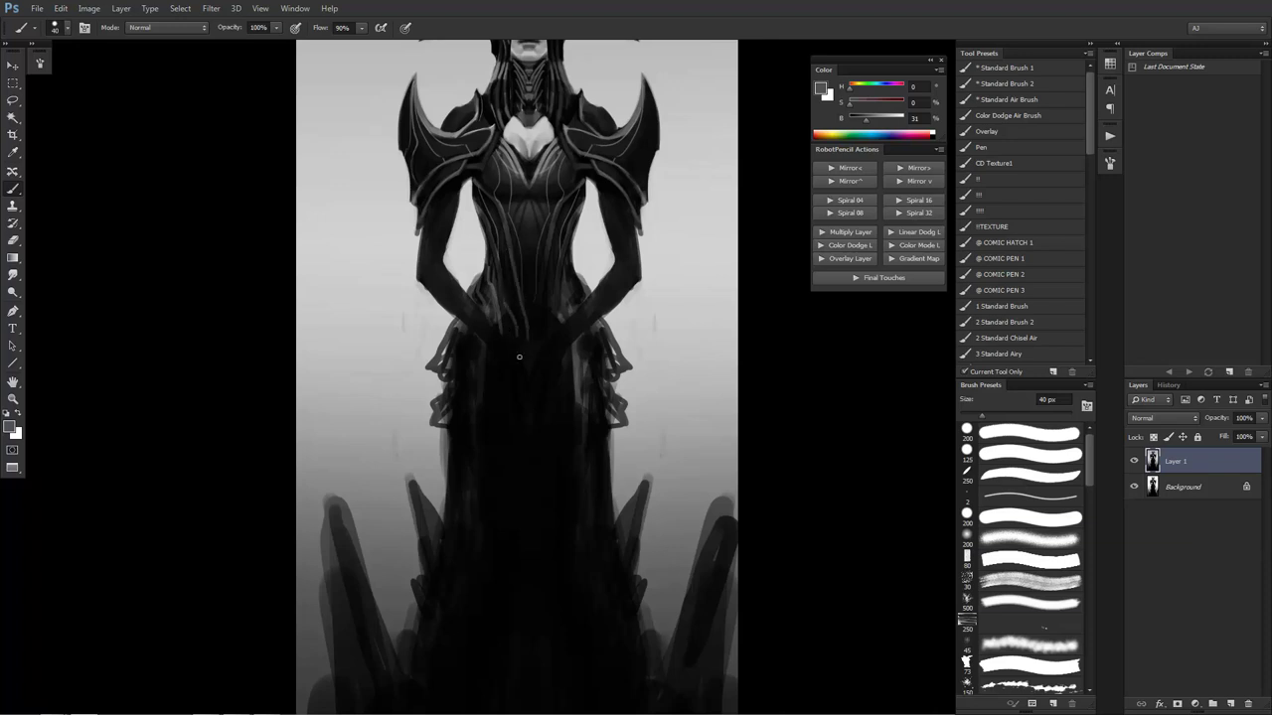
pyautogui.moveTo(449, 375); pyautogui.dragTo(487, 467)
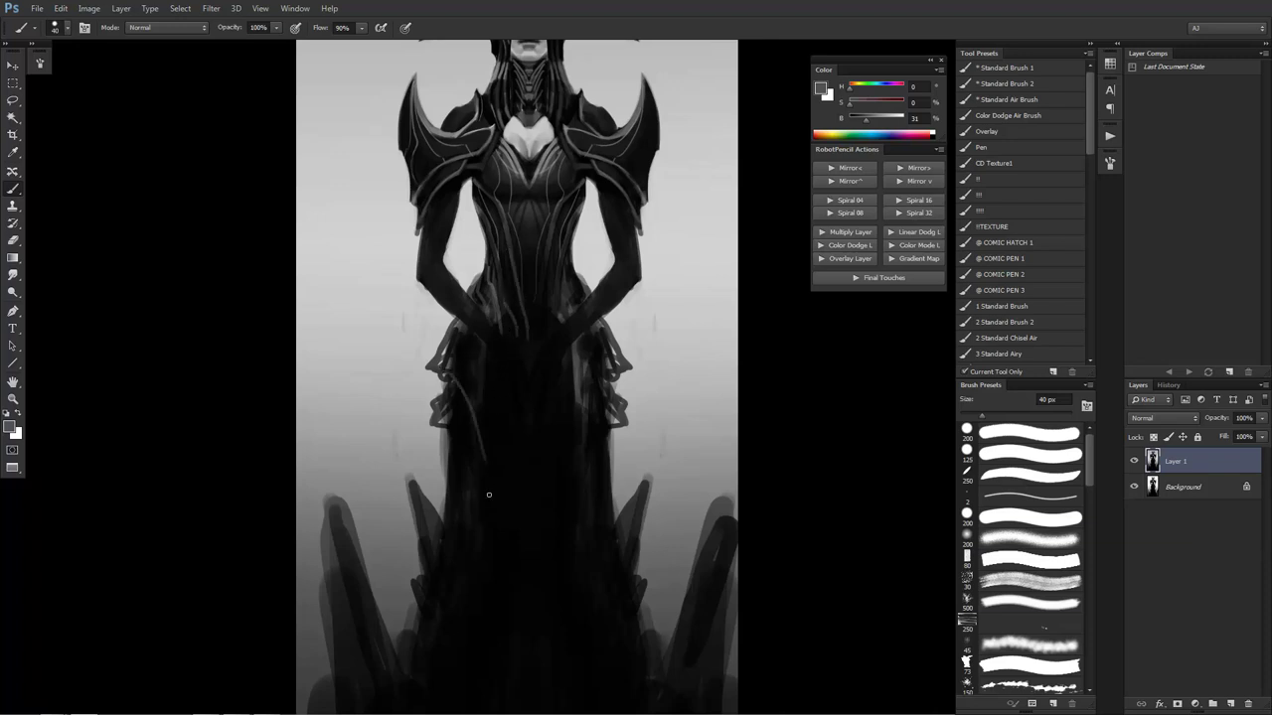
pyautogui.keyDown('alt'); pyautogui.click(465, 420); pyautogui.keyUp('alt')
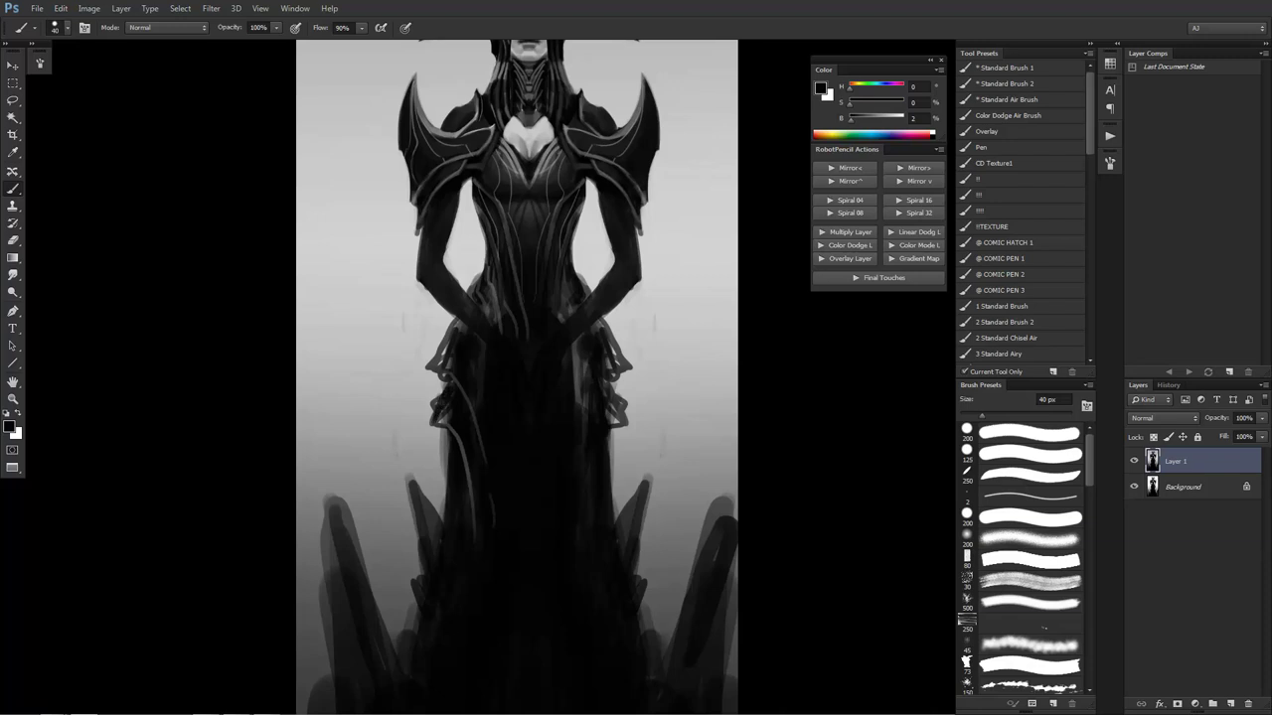
# Trim the lower ruffle and left edge of the skirt with sampled background grey, using a 100 px brush
pyautogui.keyDown('alt'); pyautogui.click(428, 404); pyautogui.keyUp('alt')
pyautogui.press(']')
pyautogui.press(']')
pyautogui.press(']')
pyautogui.press(']')
pyautogui.press(']')
pyautogui.press(']')
pyautogui.moveTo(434, 401)
pyautogui.mouseDown()
pyautogui.moveTo(441, 489)
pyautogui.moveTo(439, 469)
pyautogui.mouseUp()
pyautogui.keyDown('alt'); pyautogui.click(427, 435); pyautogui.keyUp('alt')
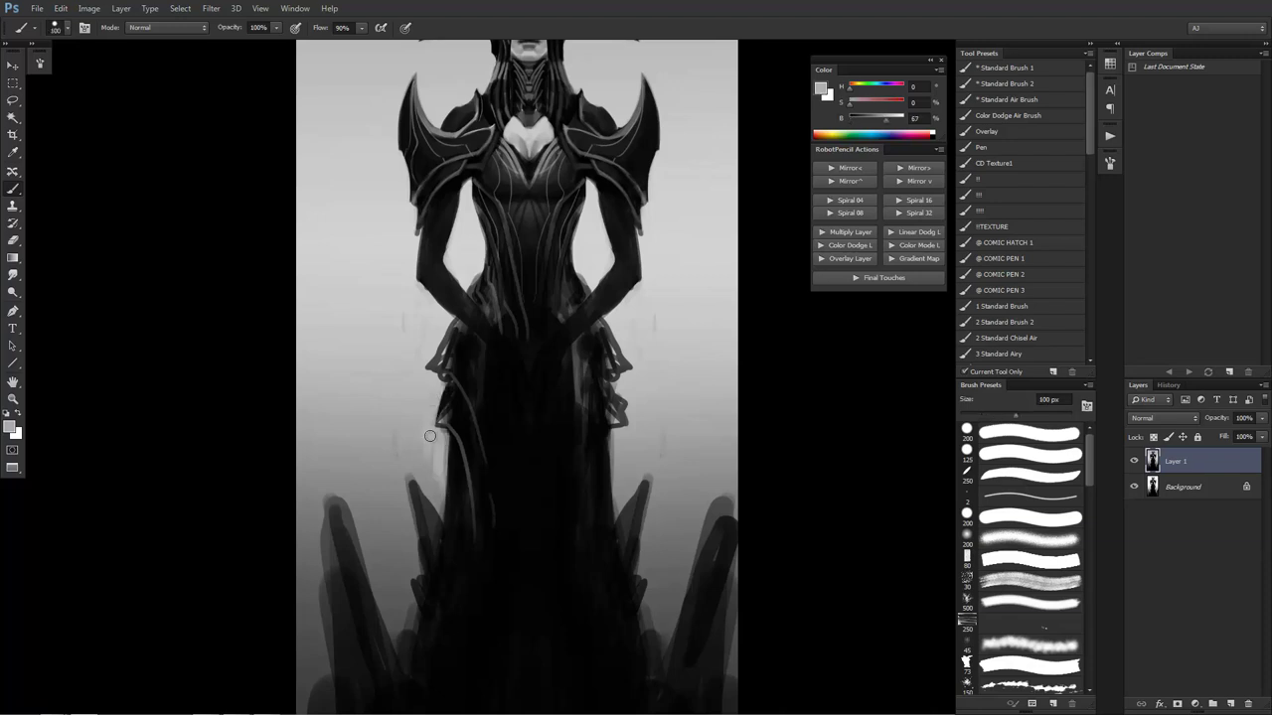
# Even out the background beside the left hip and inside the left arm gap with sampled greys at 800 px
pyautogui.press('r')
pyautogui.press('b')
pyautogui.keyDown('alt'); pyautogui.click(411, 439); pyautogui.keyUp('alt')
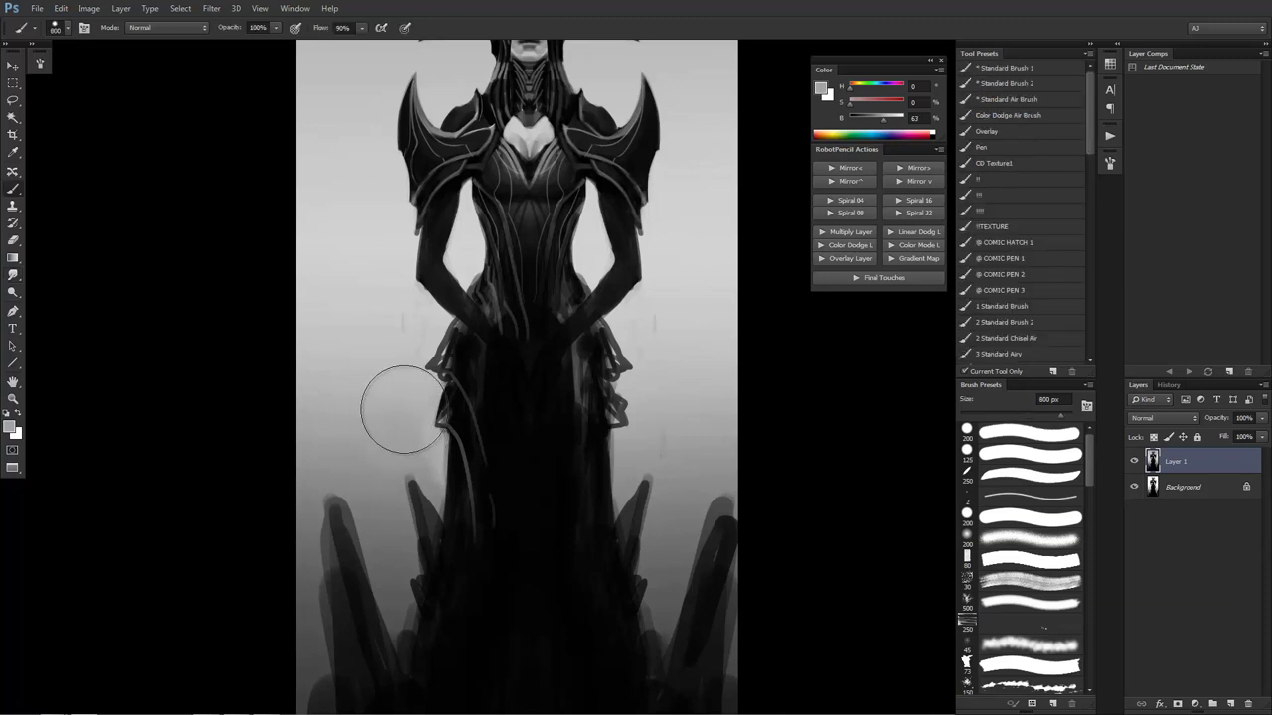
pyautogui.rightClick(405, 407)
pyautogui.click(522, 475)
pyautogui.click(388, 381)
pyautogui.keyDown('alt'); pyautogui.click(378, 334); pyautogui.keyUp('alt')
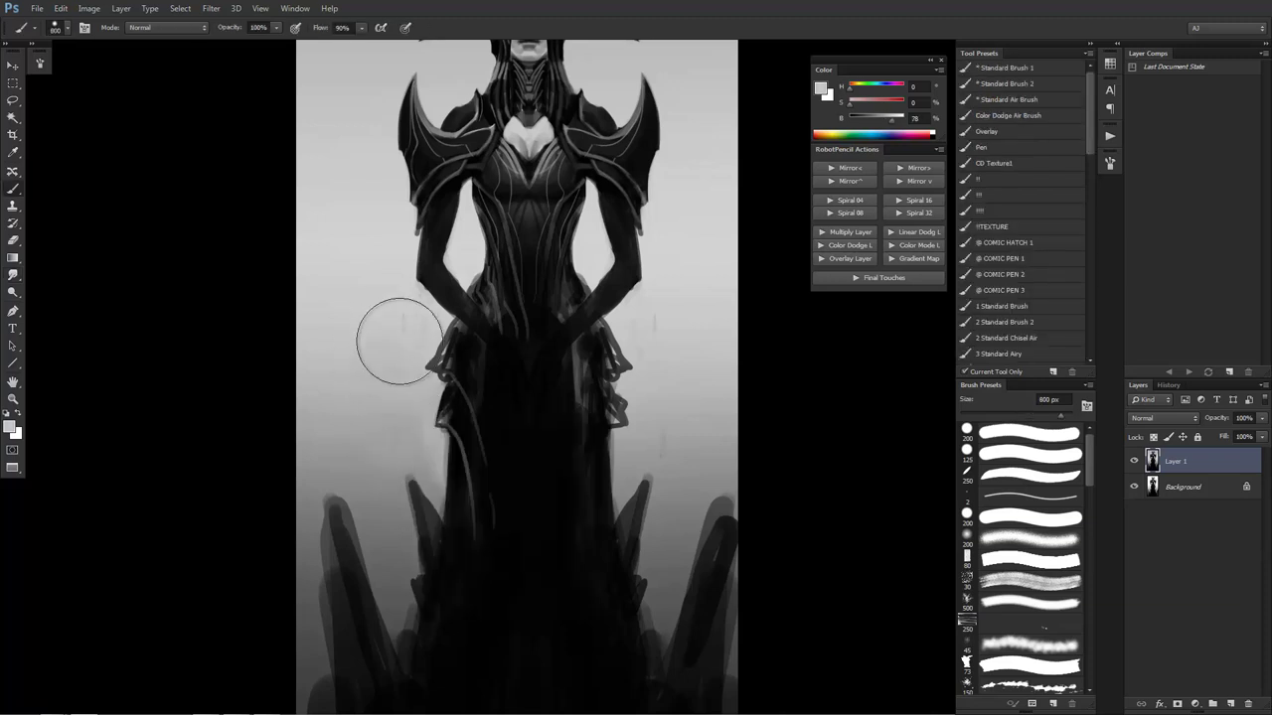
pyautogui.rightClick(479, 249)
pyautogui.click(526, 309)
pyautogui.click(469, 238)
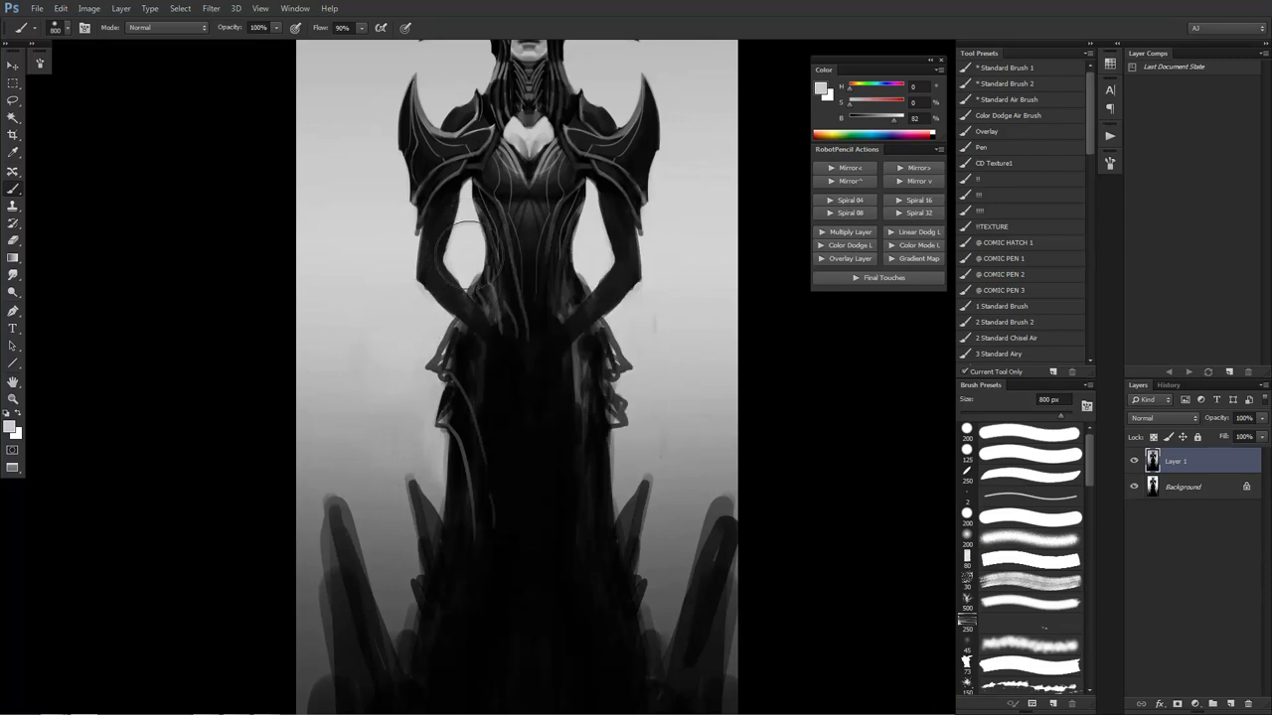
# Lighten the background between the hat and left shoulder spike with white at 1000 px, and sample light grey at 800 px
pyautogui.press(']')
pyautogui.press(']')
pyautogui.moveTo(485, 286); pyautogui.dragTo(503, 441)
pyautogui.press('d')
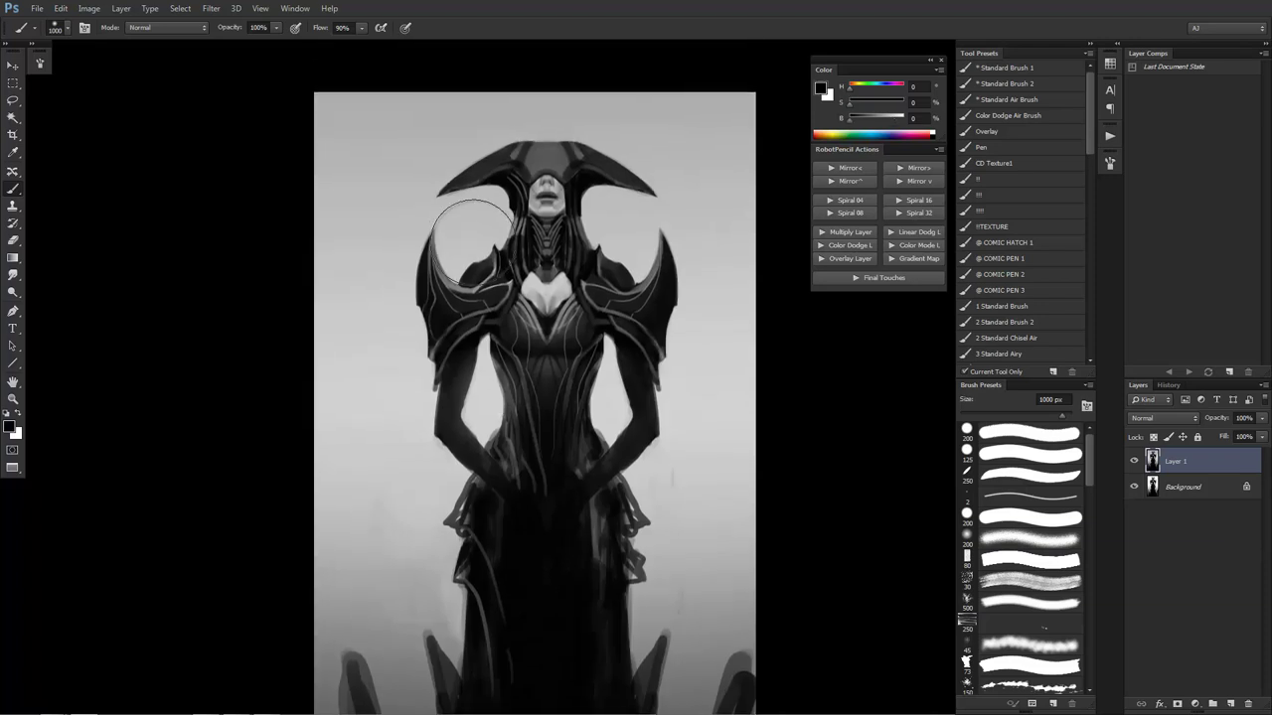
pyautogui.press('x')
pyautogui.moveTo(491, 230); pyautogui.dragTo(484, 236)
pyautogui.press('[')
pyautogui.press('[')
pyautogui.keyDown('alt'); pyautogui.click(499, 220); pyautogui.keyUp('alt')
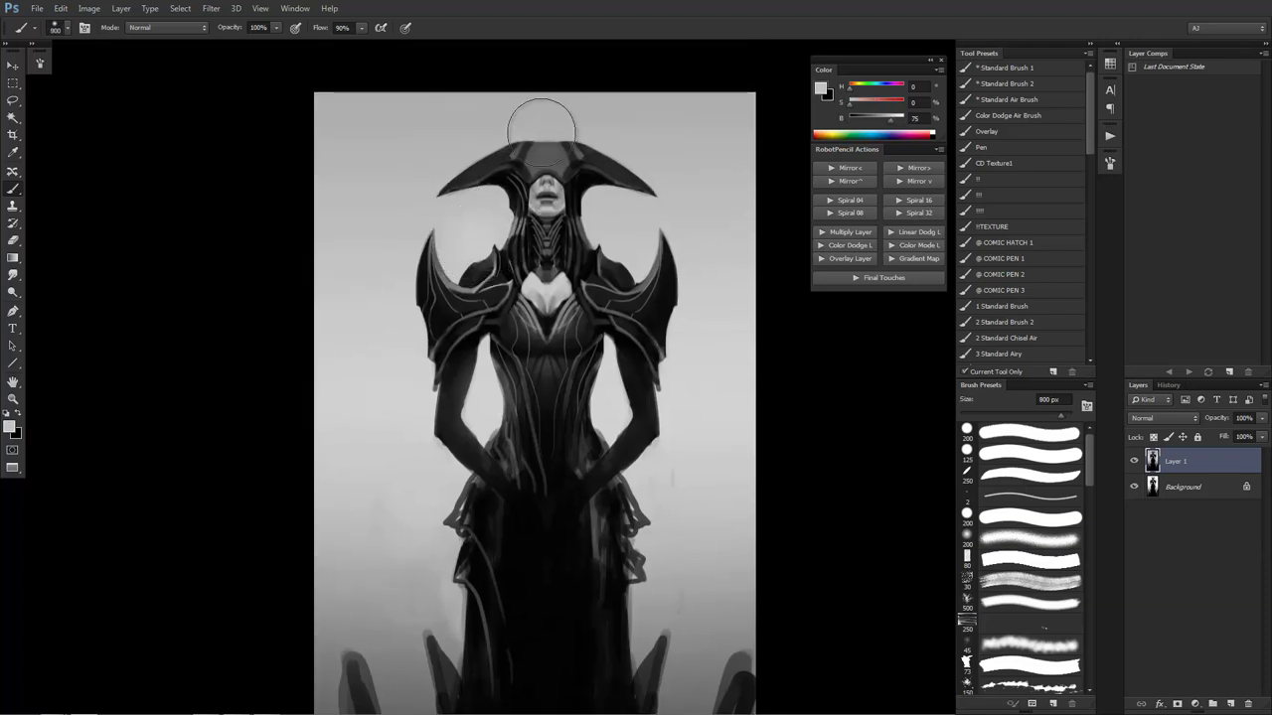
# Smooth the background above the hat's crown with sampled background grey at 800 px
pyautogui.keyDown('alt'); pyautogui.click(538, 133); pyautogui.keyUp('alt')
pyautogui.moveTo(514, 129); pyautogui.dragTo(596, 137)
pyautogui.scroll(-1, 628, 303)
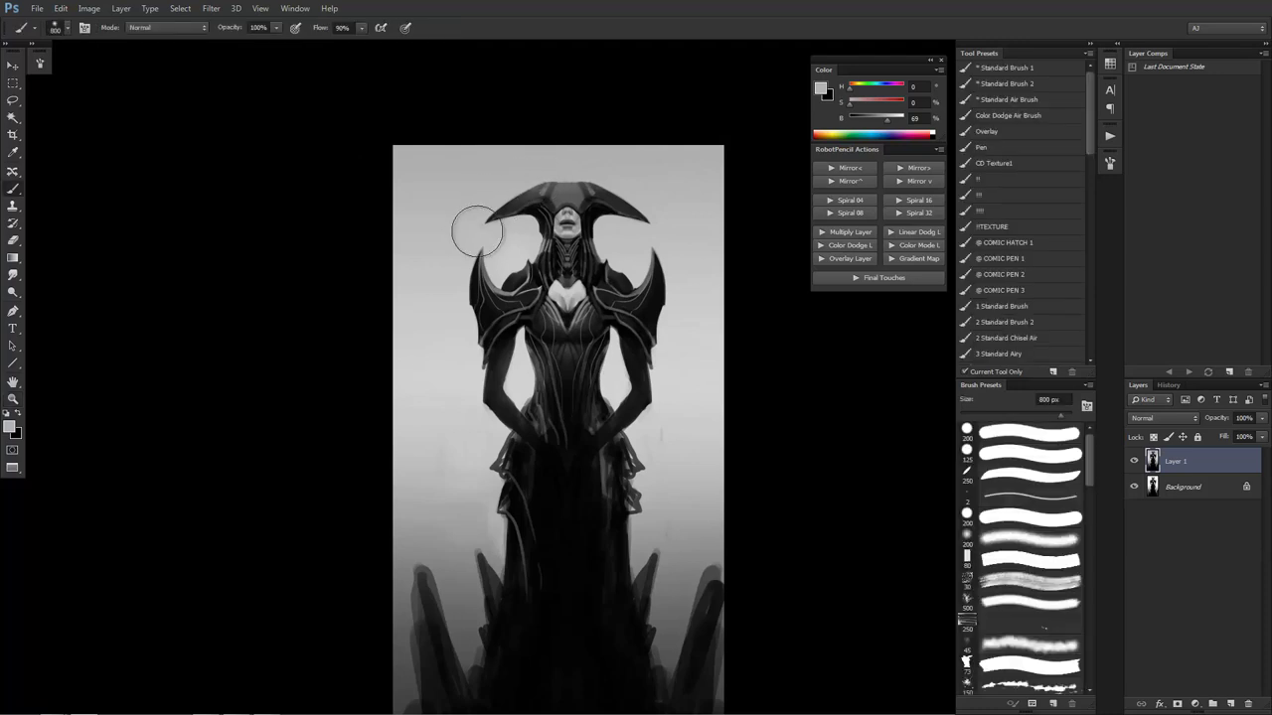
pyautogui.click(628, 325)
pyautogui.keyDown('alt'); pyautogui.click(605, 358); pyautogui.keyUp('alt')
pyautogui.keyDown('alt'); pyautogui.click(605, 358); pyautogui.keyUp('alt')
pyautogui.press('b')
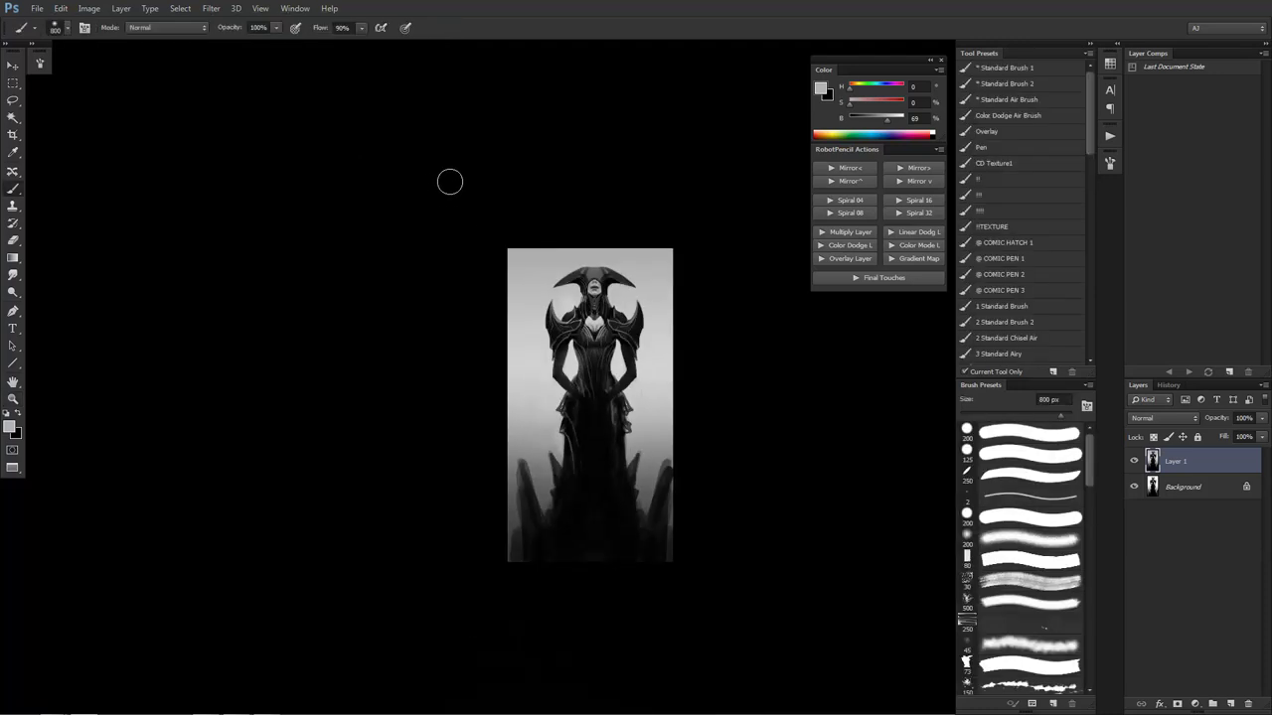